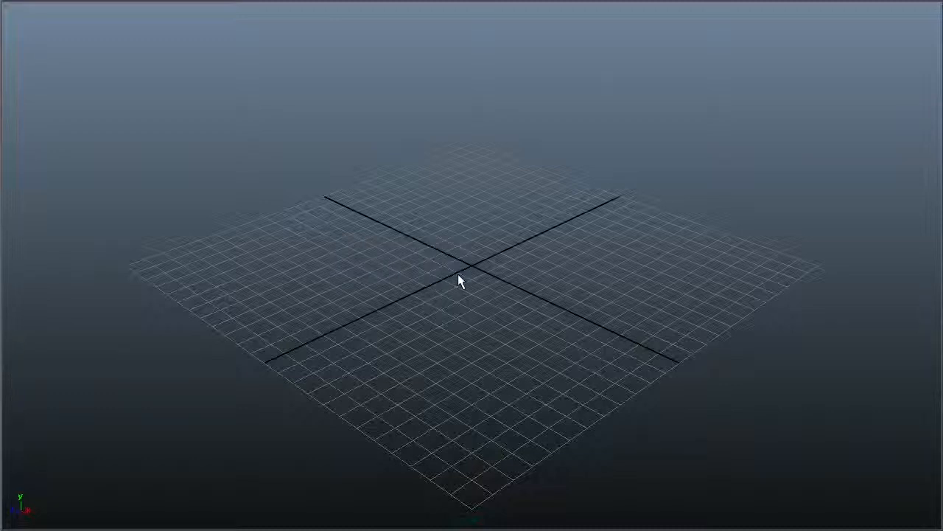
- Create a polygon cube on the grid as a wide, flat box with a low height
shift+right_drag(455, 265, 461, 298)
alt+drag(500, 269, 428, 268)
drag(337, 204, 678, 354)
mouse_move(564, 342)
alt+mouse_down()
mouse_move(585, 244)
mouse_move(578, 259)
alt+mouse_up()
scroll(634, 315, up, 7)
scroll(633, 316, down, 3)
mouse_move(572, 315)
alt+mouse_down()
mouse_move(565, 292)
mouse_move(599, 297)
alt+mouse_up()
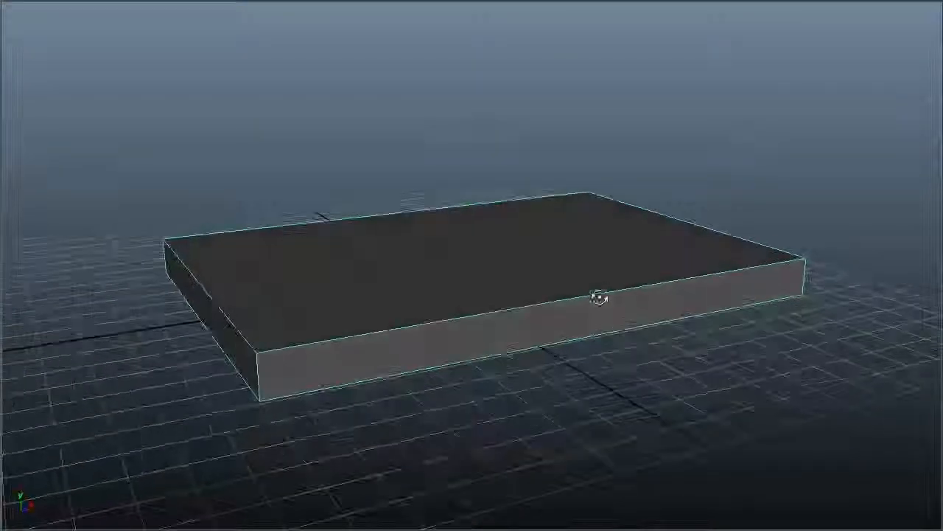
alt+right_drag(598, 297, 482, 288)
alt+drag(482, 288, 477, 311)
alt+right_drag(369, 287, 493, 297)
alt+middle_drag(493, 298, 425, 266)
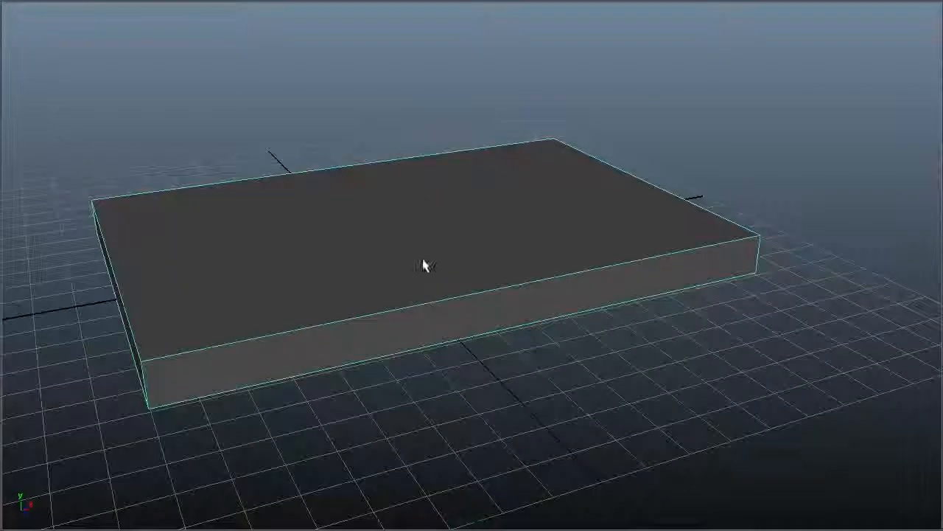
alt+drag(425, 266, 449, 281)
alt+drag(355, 285, 282, 316)
alt+drag(357, 316, 377, 308)
alt+drag(288, 283, 290, 308)
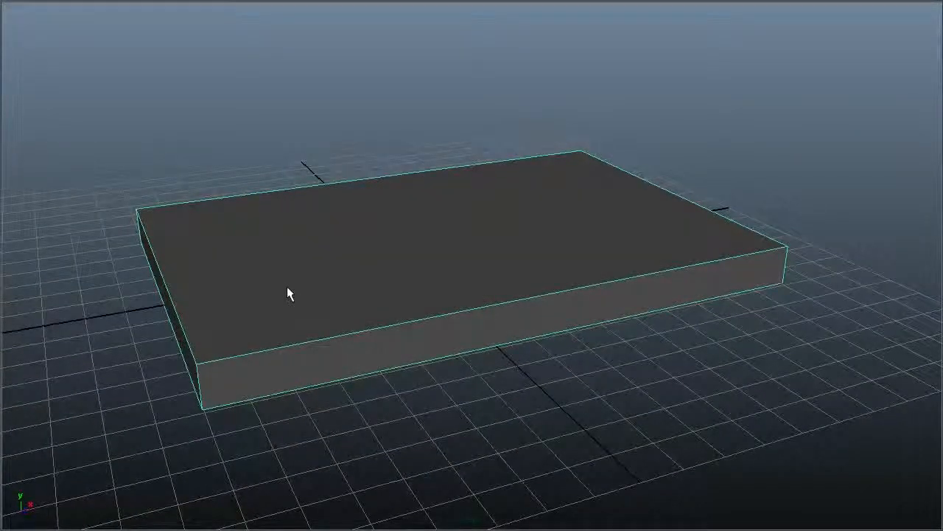
- Compare the flat box's smooth mesh preview with its unsmoothed display
key(3)
key(1)
key(3)
key(1)
key(3)
key(1)
key(3)
key(1)
key(3)
key(1)
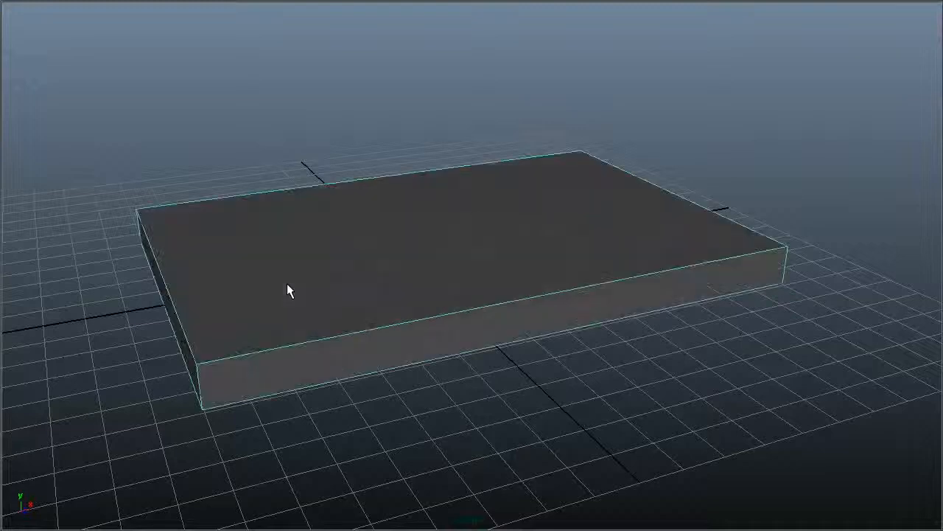
key(3)
key(1)
key(3)
alt+drag(364, 312, 297, 224)
key(1)
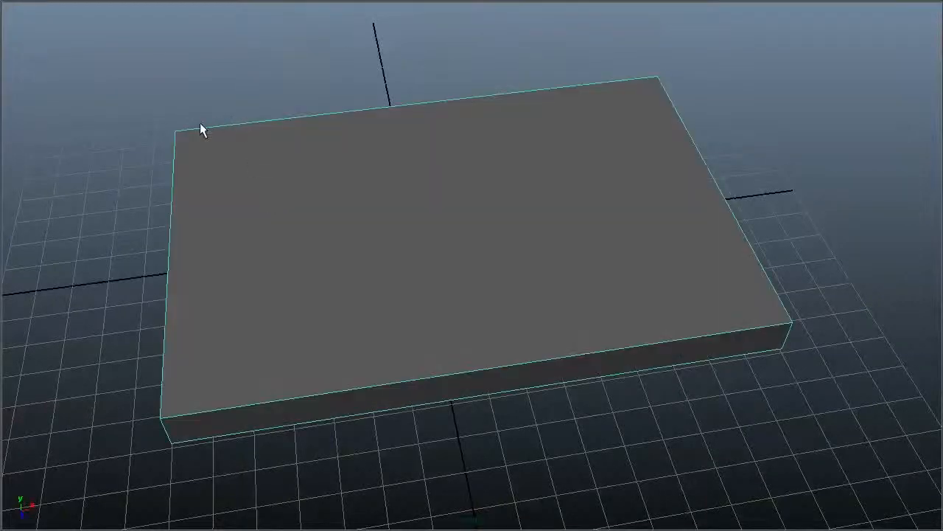
key(3)
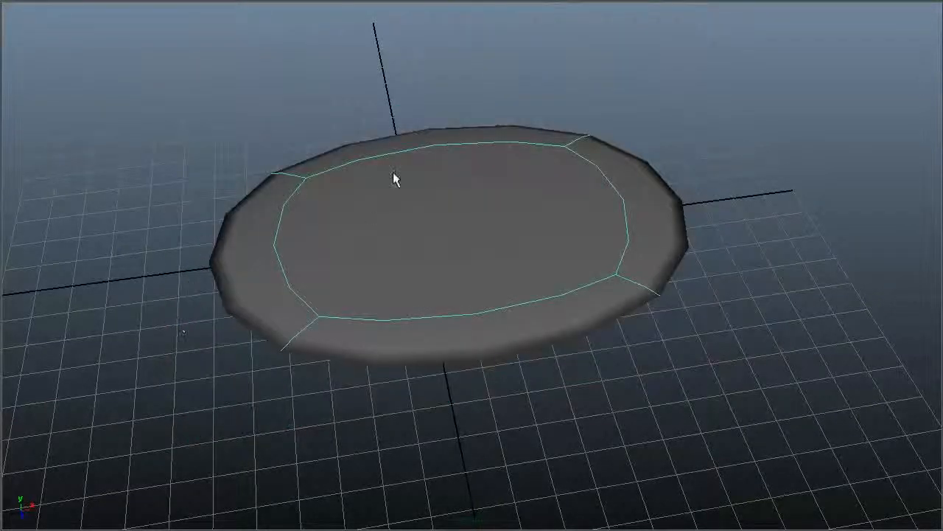
key(1)
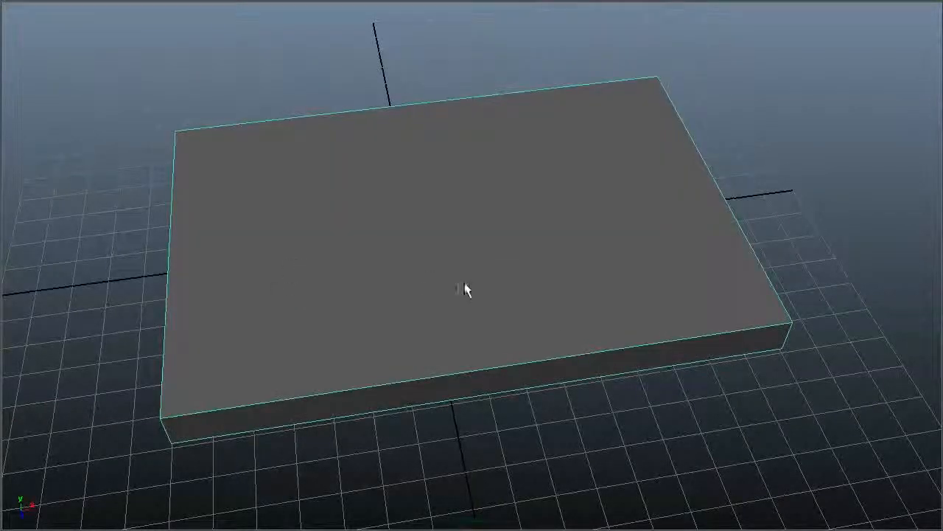
- Insert four edge loops across the box, one close to each of its four outer sides
alt+drag(337, 289, 285, 269)
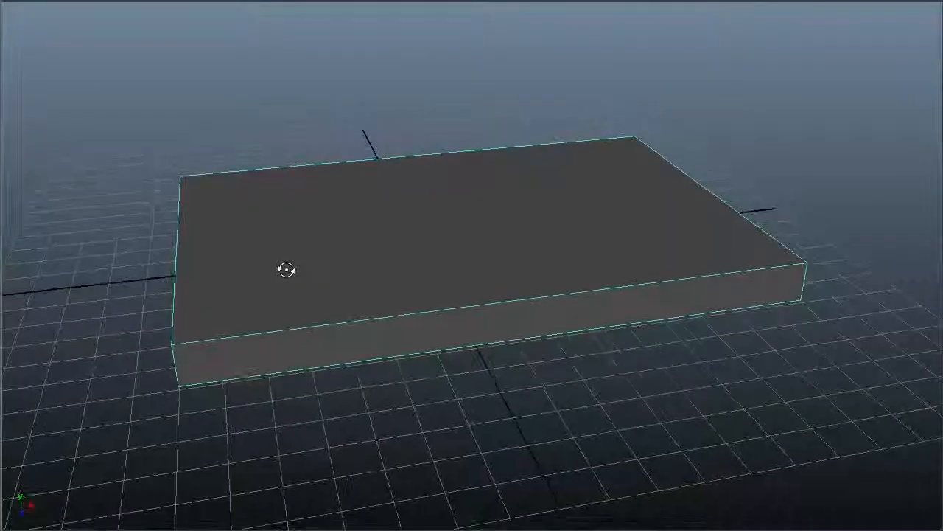
shift+right_drag(295, 289, 239, 306)
mouse_move(216, 347)
mouse_down()
mouse_move(206, 341)
mouse_move(215, 346)
mouse_up()
alt+drag(214, 346, 773, 320)
alt+drag(459, 332, 639, 337)
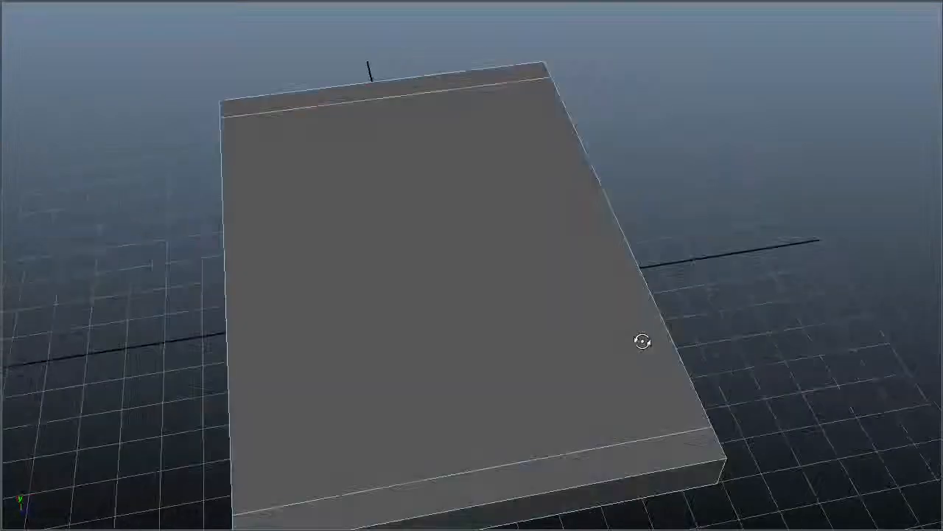
alt+drag(583, 313, 392, 413)
drag(282, 419, 269, 425)
mouse_move(667, 375)
mouse_down()
mouse_move(678, 376)
mouse_move(668, 389)
mouse_up()
- Preview the box smoothed and examine its rounded corners and side edges
key(2)
alt+drag(538, 369, 455, 309)
key(3)
alt+drag(526, 295, 369, 263)
alt+right_drag(369, 263, 493, 277)
alt+drag(494, 277, 471, 288)
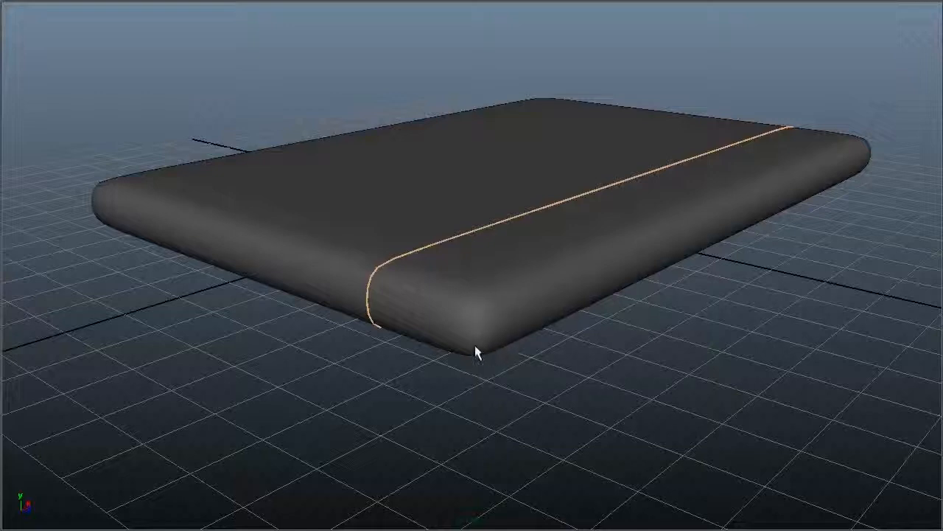
- Return to the unsmoothed display and insert two horizontal edge loops around the box's sides, near its upper and lower edges
key(1)
key(g)
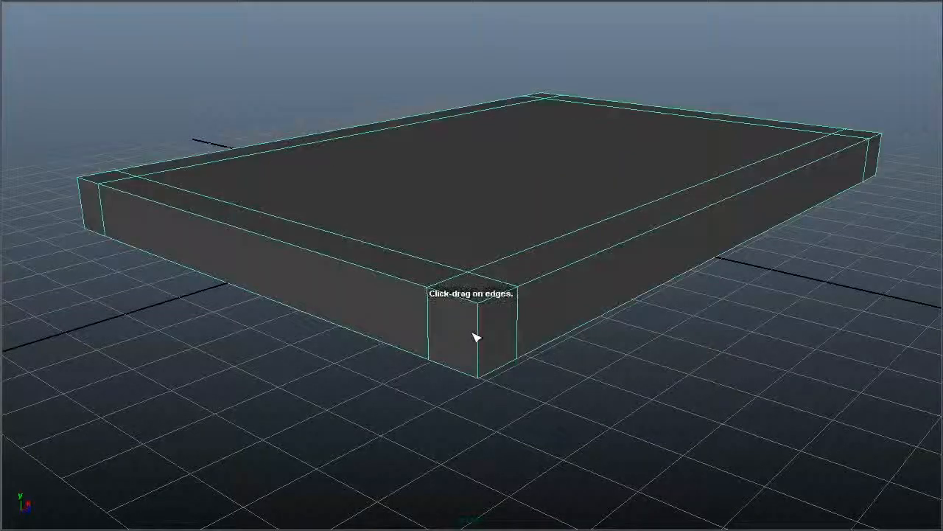
alt+drag(480, 322, 476, 241)
alt+drag(475, 240, 371, 249)
- Examine the reinforced box from several angles, comparing its smooth preview with the unsmoothed mesh
key(3)
alt+drag(482, 200, 544, 316)
alt+drag(622, 337, 462, 390)
alt+middle_drag(737, 379, 607, 352)
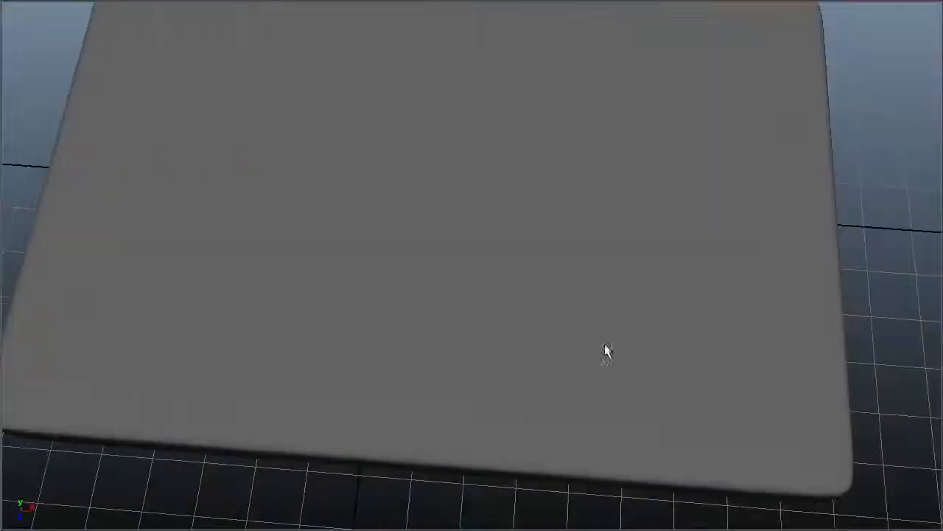
alt+right_drag(607, 351, 532, 333)
alt+drag(532, 333, 582, 291)
alt+right_drag(582, 290, 558, 282)
alt+drag(558, 282, 441, 303)
click(442, 303)
key(1)
key(3)
key(1)
key(3)
key(1)
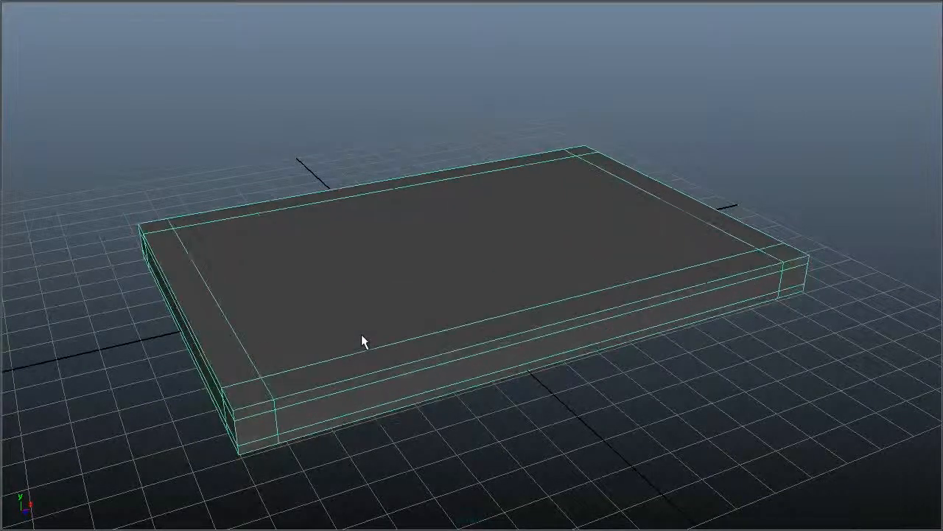
alt+drag(404, 307, 395, 337)
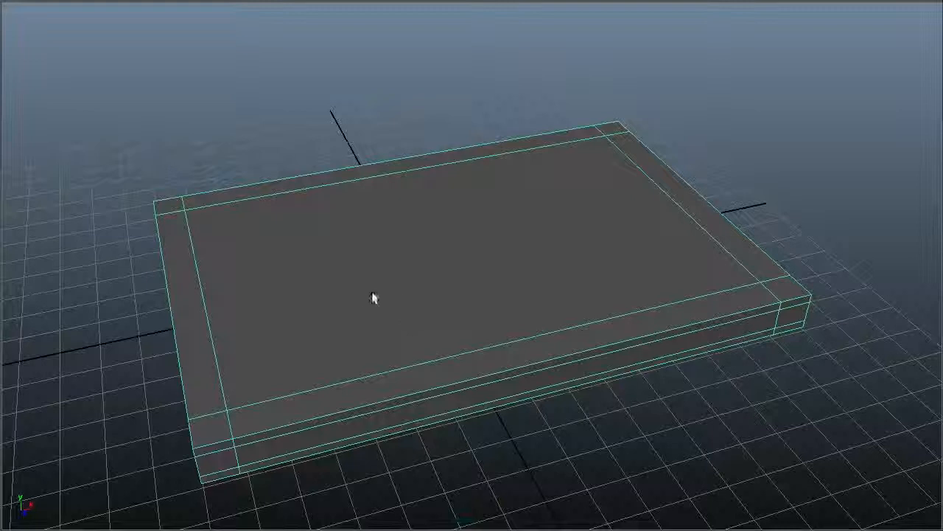
- Assign a new mental ray mia_material_x material to the box
alt+right_drag(333, 291, 403, 275)
right_click(405, 262)
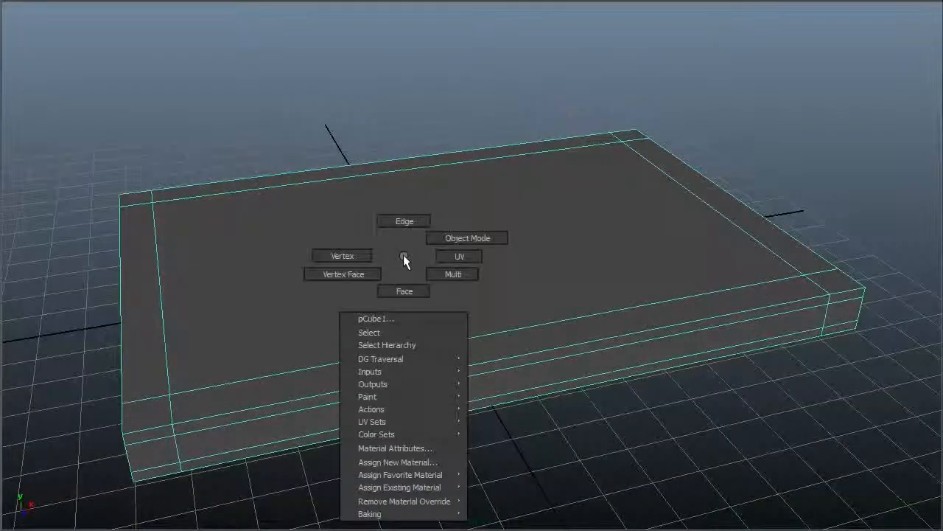
click(430, 461)
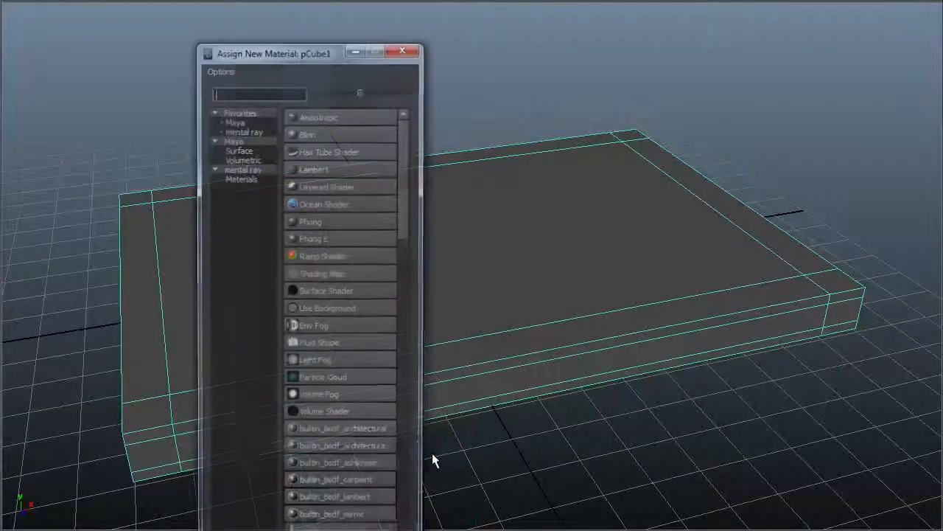
click(240, 178)
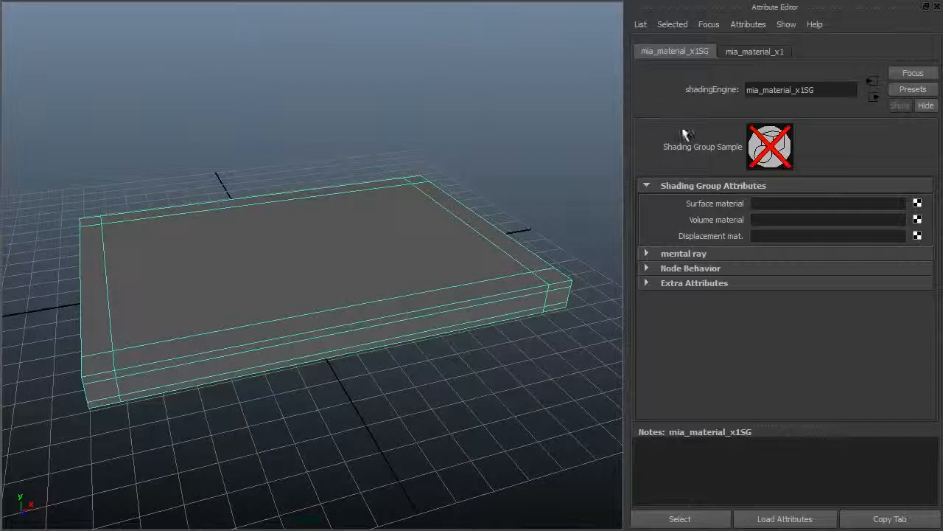
- Connect a Checker texture to the diffuse color of mia_material_x1
click(752, 52)
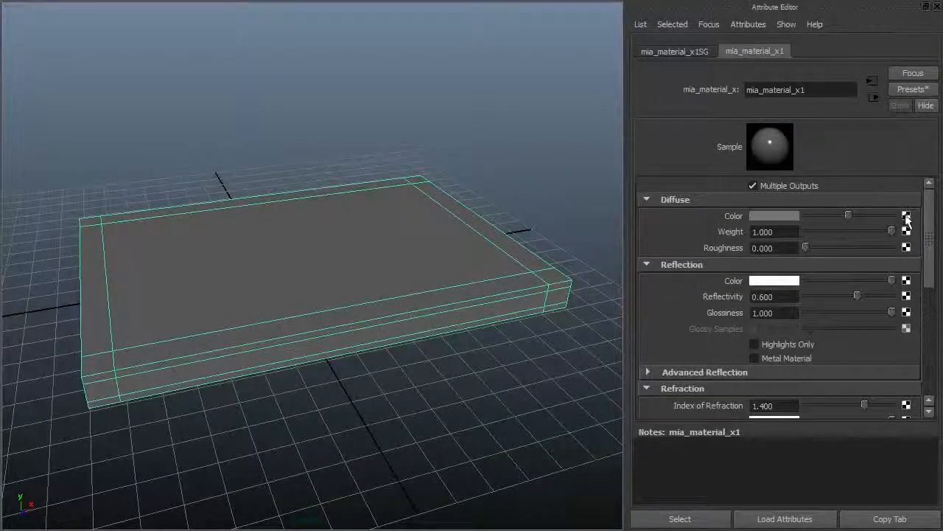
click(905, 216)
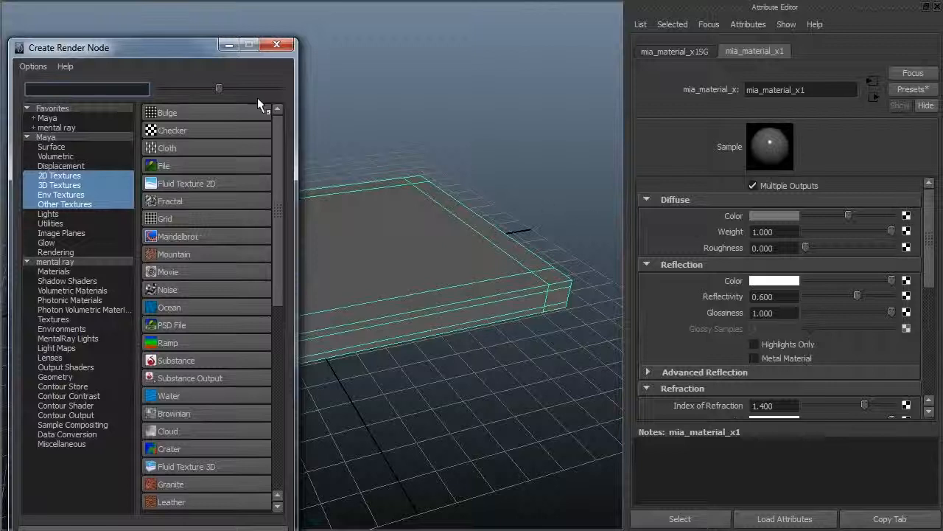
drag(177, 53, 423, 13)
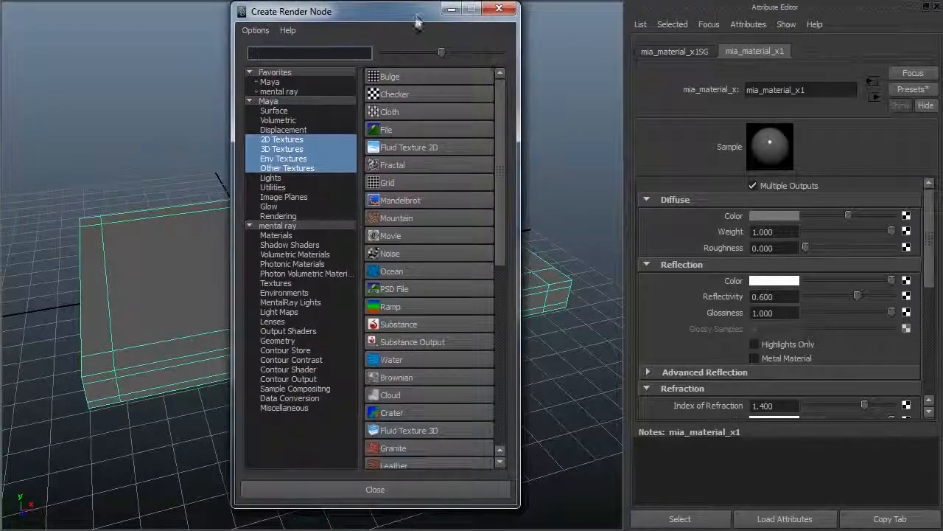
click(391, 95)
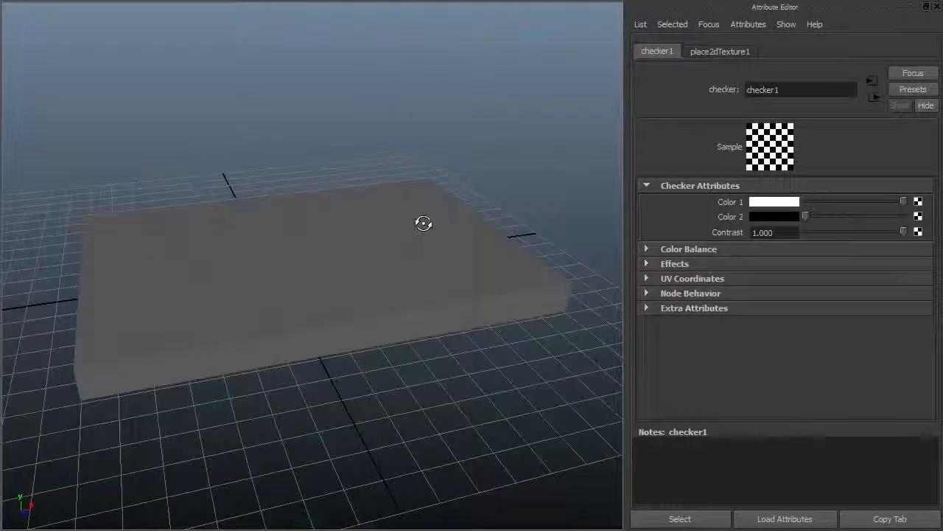
- Select the box and switch the viewport to textured display
alt+drag(417, 248, 353, 288)
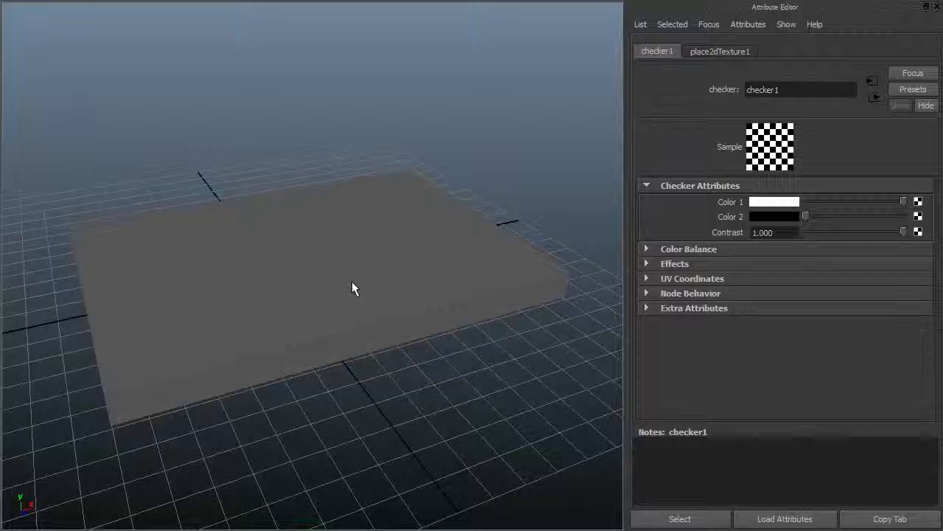
click(352, 289)
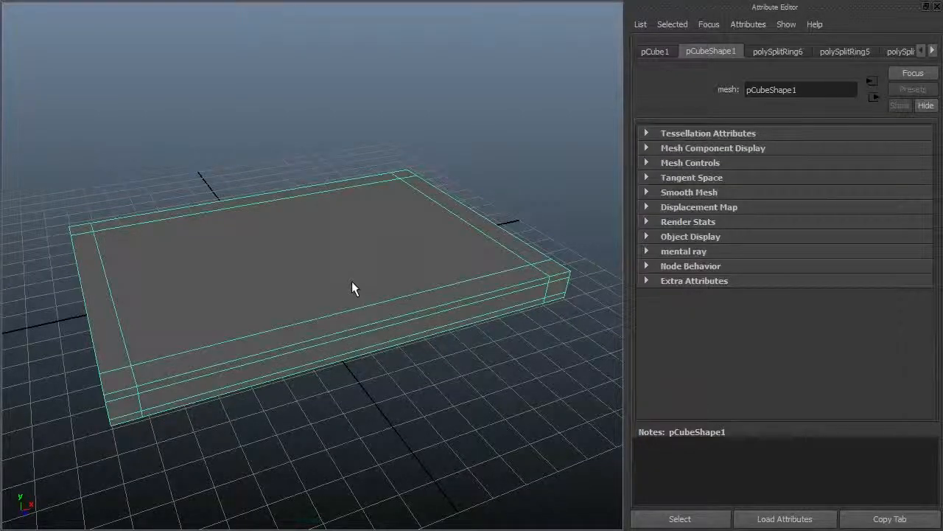
key(6)
mouse_move(337, 291)
alt+mouse_down()
mouse_move(296, 325)
mouse_move(295, 294)
mouse_move(285, 302)
mouse_move(326, 276)
mouse_move(314, 273)
mouse_move(310, 285)
mouse_move(333, 225)
mouse_move(290, 290)
mouse_move(184, 258)
mouse_move(288, 291)
mouse_move(331, 261)
mouse_move(276, 273)
mouse_move(255, 290)
mouse_move(258, 302)
alt+mouse_up()
click(301, 167)
click(308, 297)
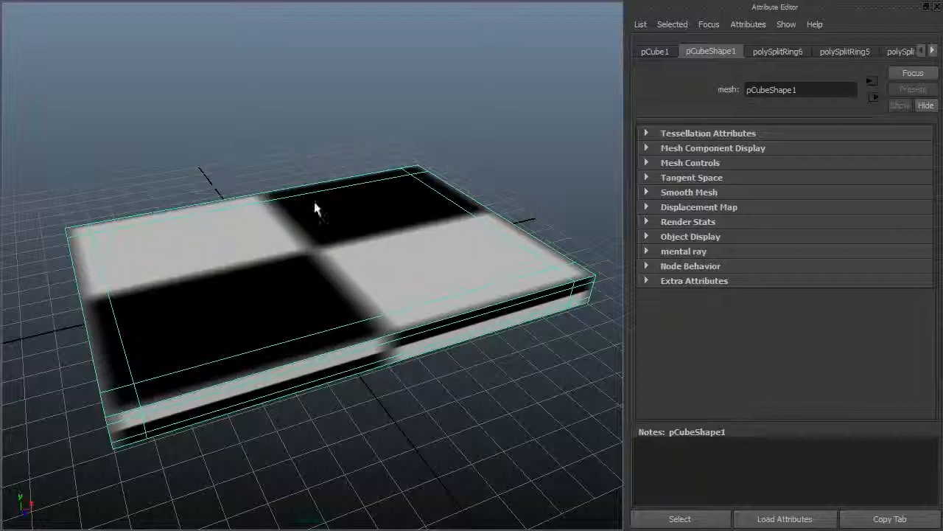
- Delete the box's construction history
key(space)
drag(98, 124, 308, 288)
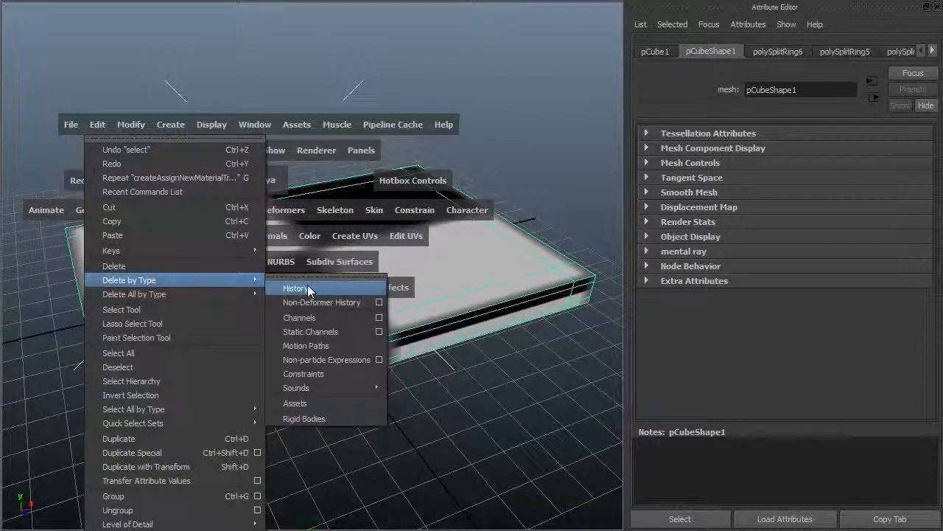
drag(308, 285, 307, 286)
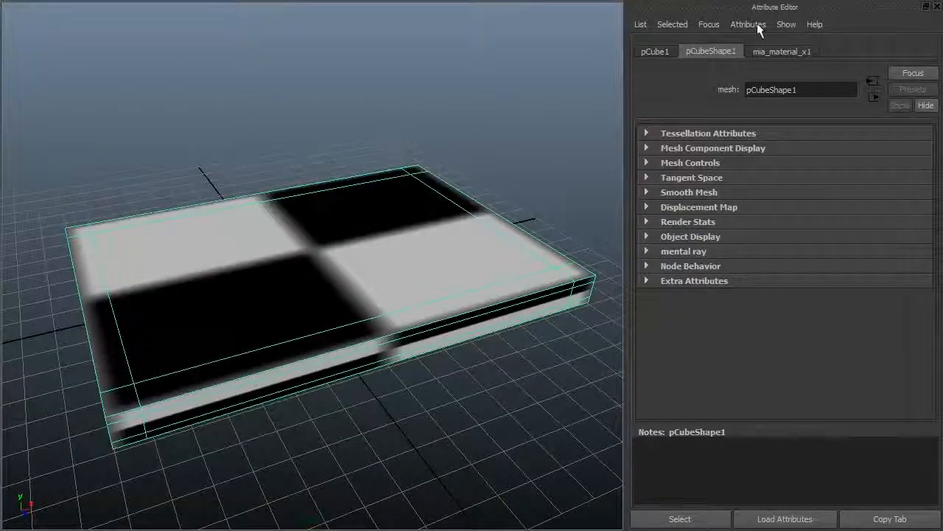
- Open the checker texture connected to the diffuse color of mia_material_x1
click(788, 50)
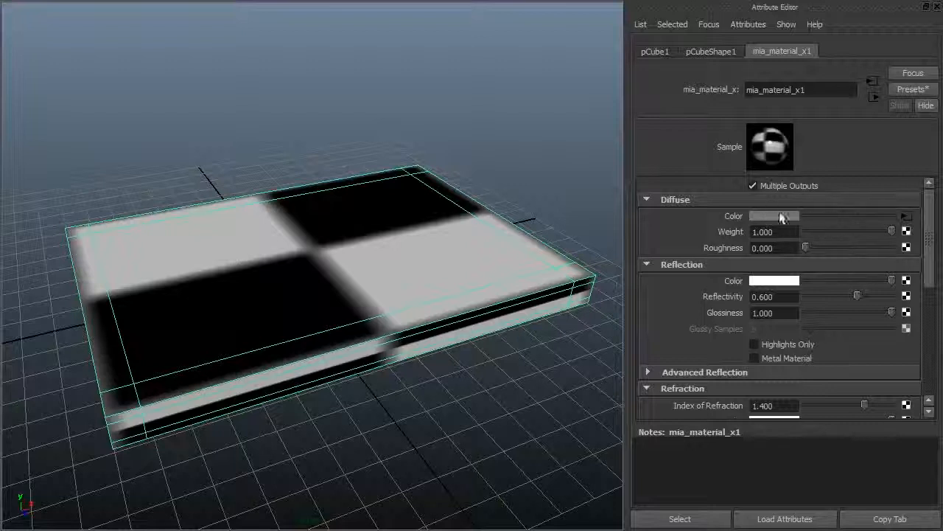
click(906, 218)
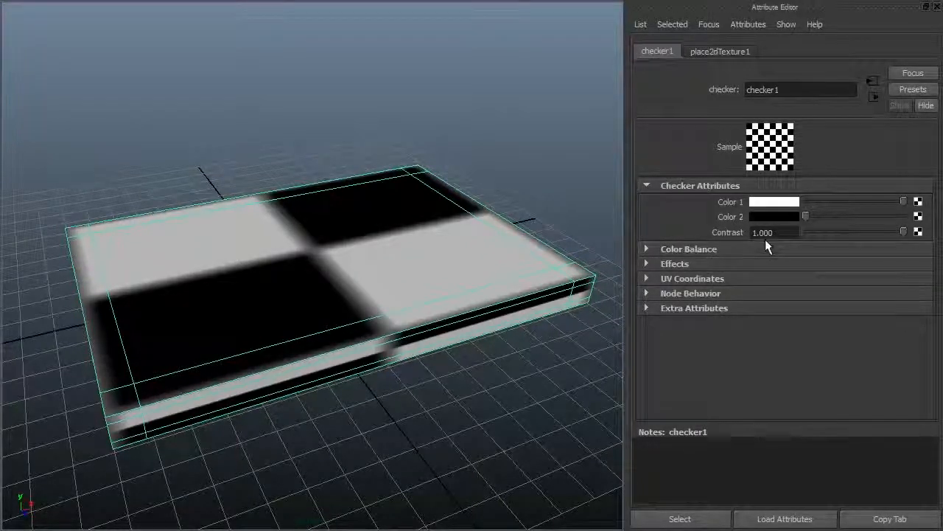
- Try blue as the checker's Color 1, and restore it to white
click(791, 205)
click(826, 161)
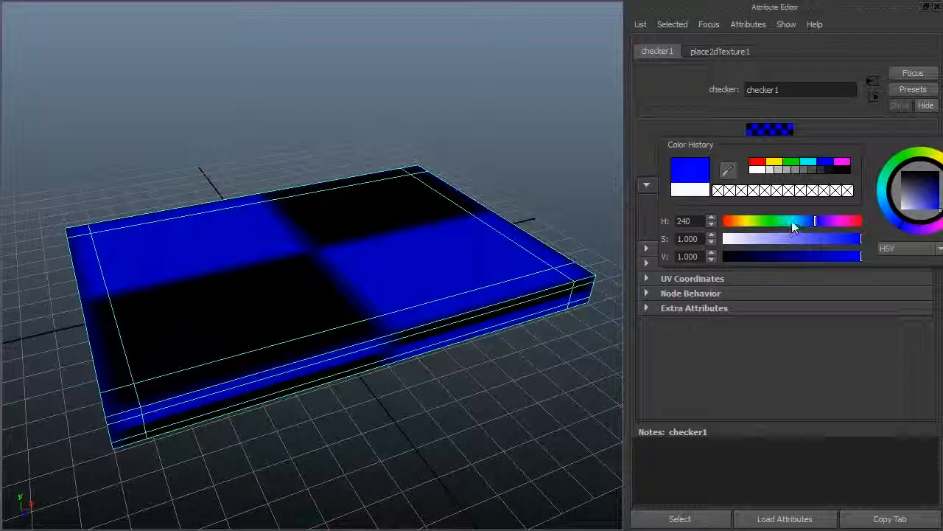
click(693, 193)
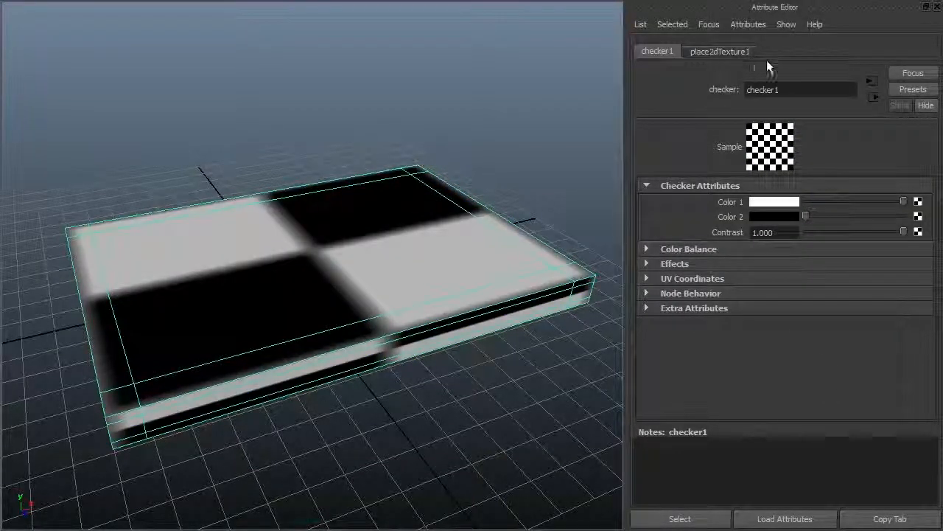
- Set the checker texture's Repeat UV to 15 and 15 in place2dTexture1 and check the pattern on the box
click(721, 51)
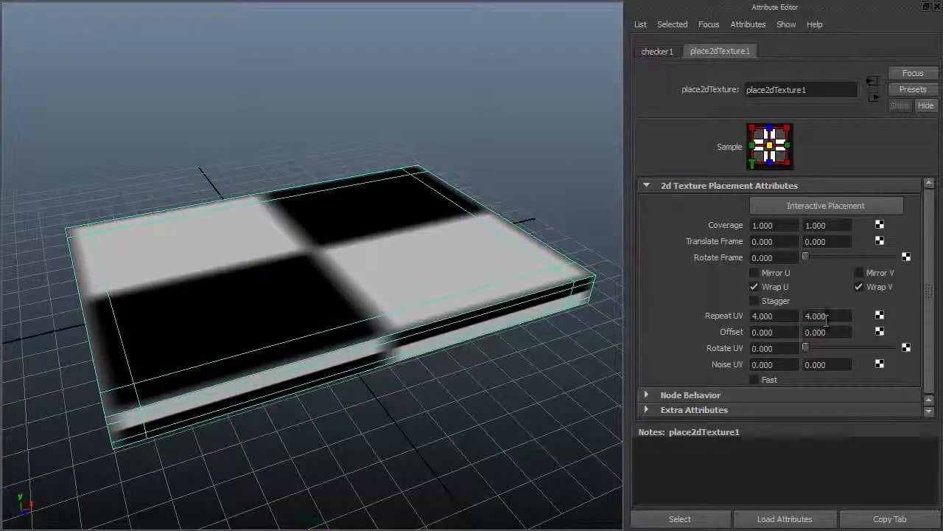
double_click(785, 316)
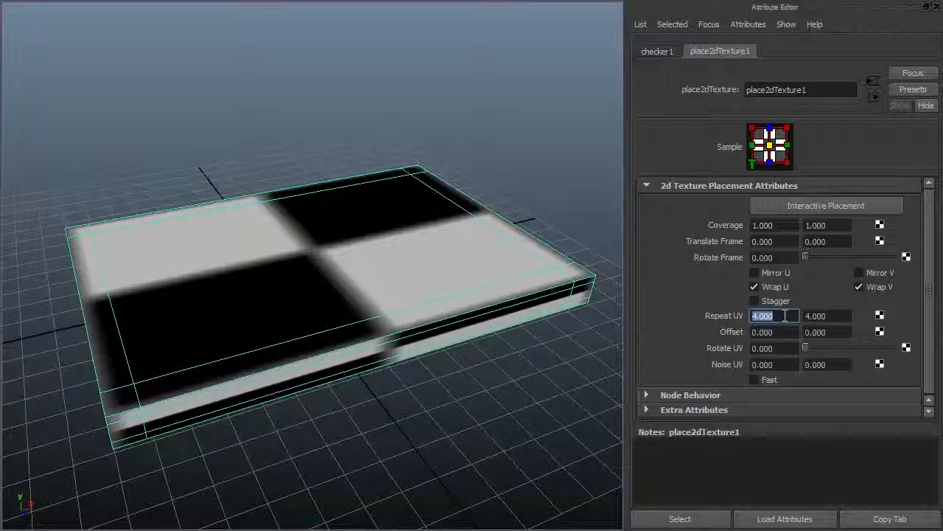
text(15)
key(Tab)
text(15)
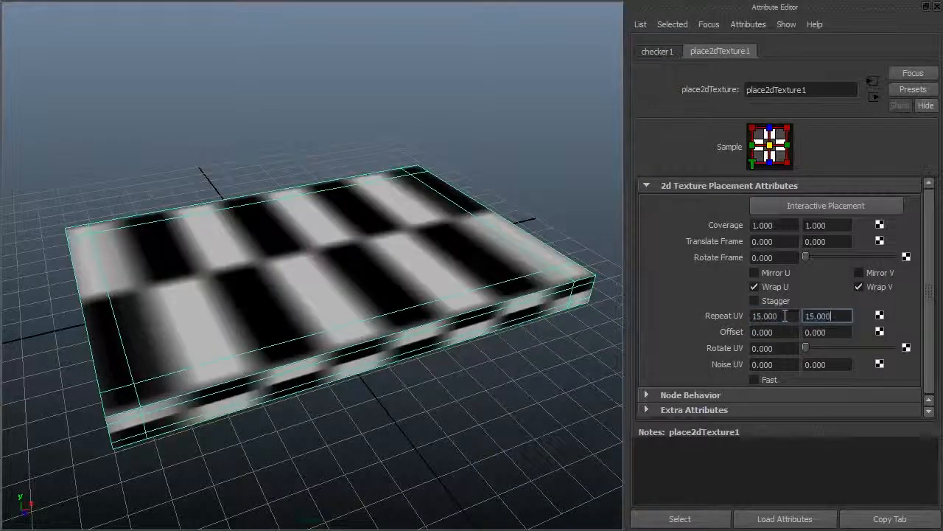
key(Return)
alt+drag(298, 326, 353, 327)
alt+drag(480, 344, 204, 310)
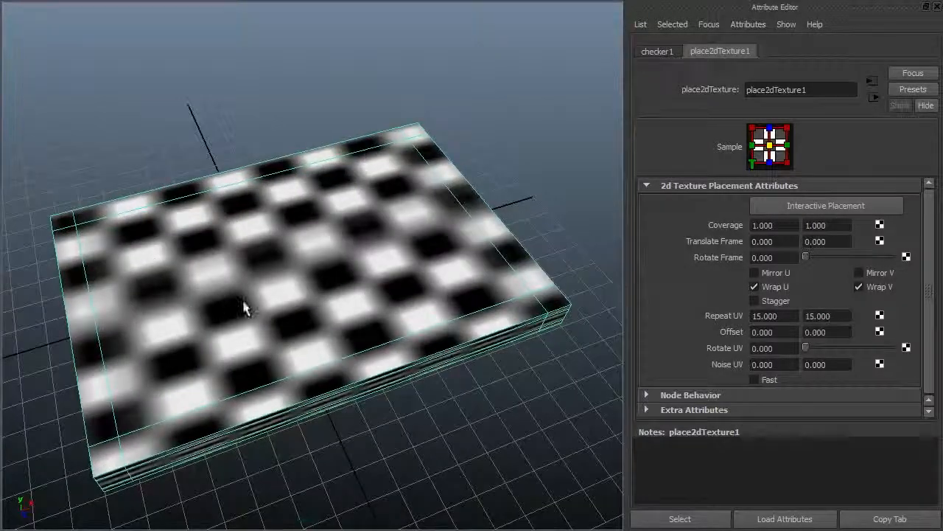
alt+drag(436, 349, 255, 326)
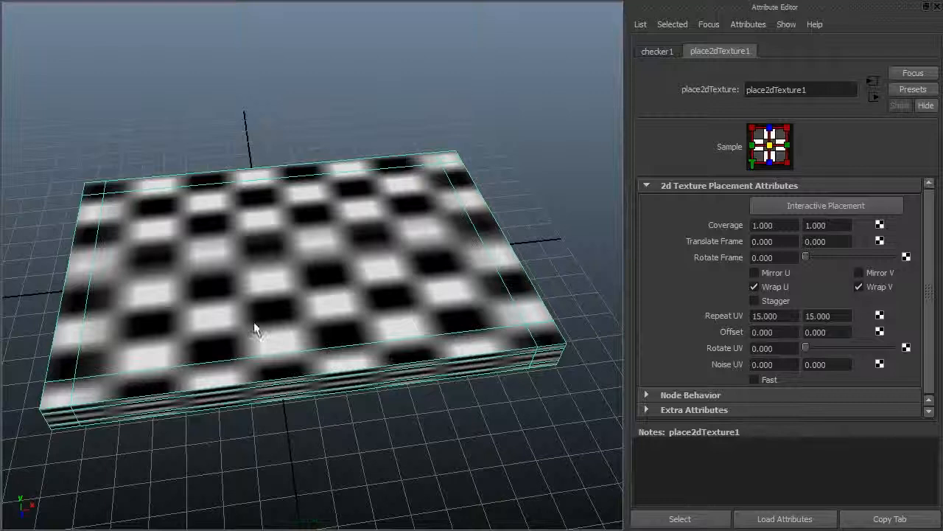
- Examine the checker pattern on the box's top and sides from several angles with the Channel Box shown
alt+middle_drag(255, 326, 309, 313)
alt+right_drag(308, 313, 400, 309)
alt+drag(400, 310, 400, 290)
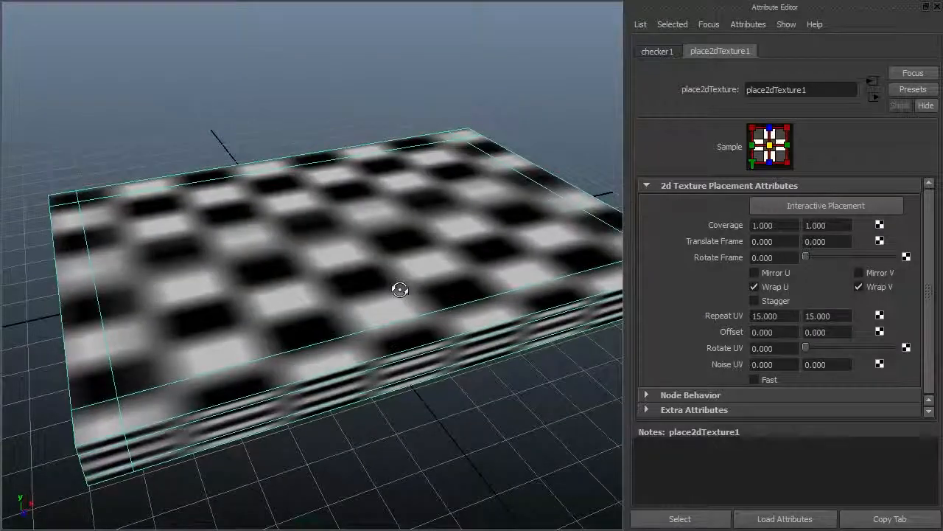
key(ctrl+a)
alt+middle_drag(429, 301, 422, 324)
drag(704, 295, 881, 306)
alt+drag(522, 331, 413, 274)
alt+drag(348, 252, 406, 280)
- Apply Automatic Mapping to create new UVs for the box
key(space)
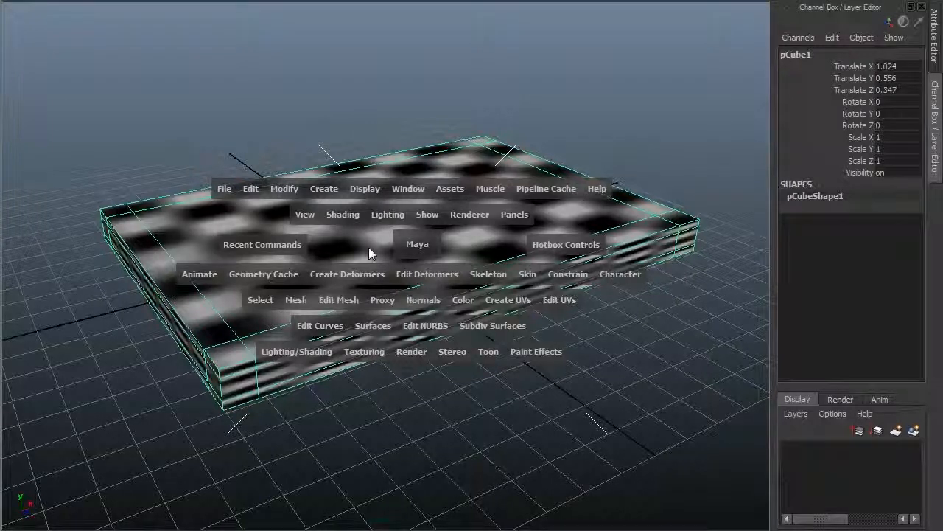
click(508, 301)
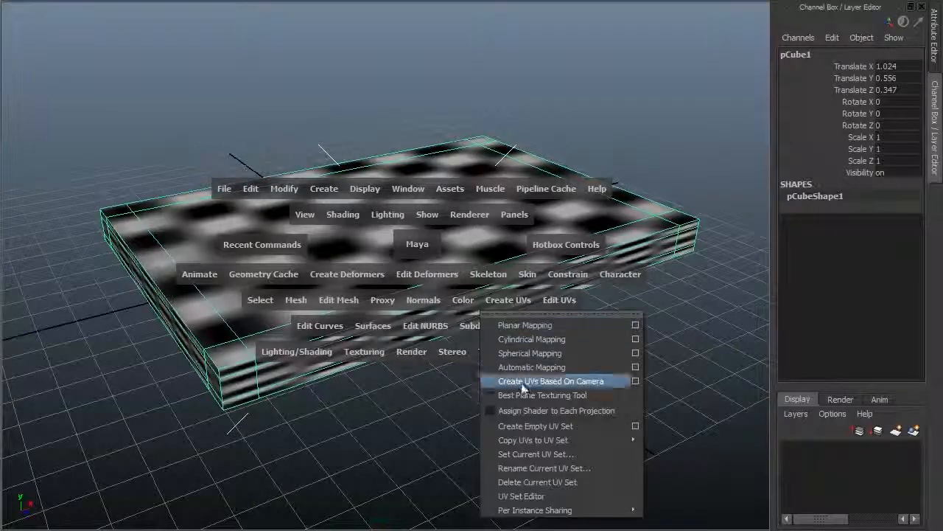
click(556, 367)
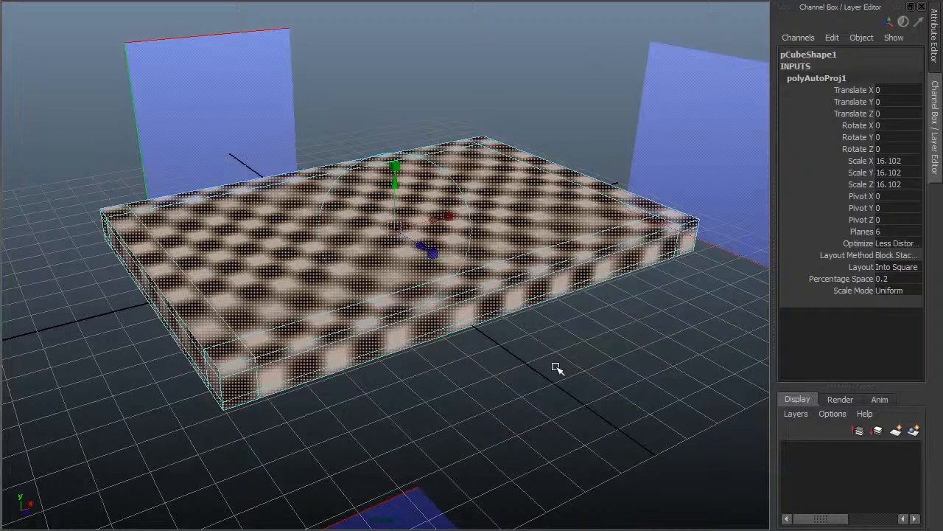
- Examine the automatic projection planes around the box and the remapped checker pattern on its top and sides
alt+right_drag(615, 362, 253, 305)
alt+drag(252, 305, 356, 289)
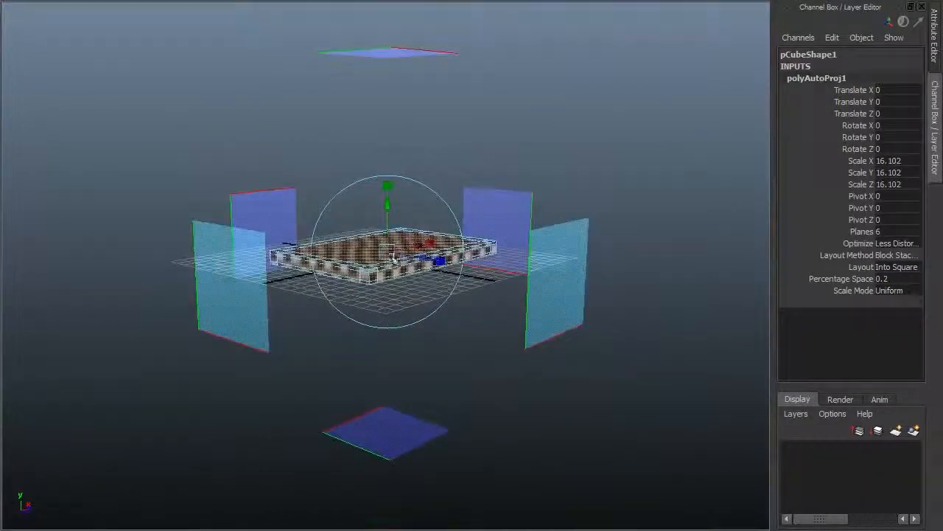
alt+drag(369, 322, 432, 288)
alt+drag(533, 354, 368, 323)
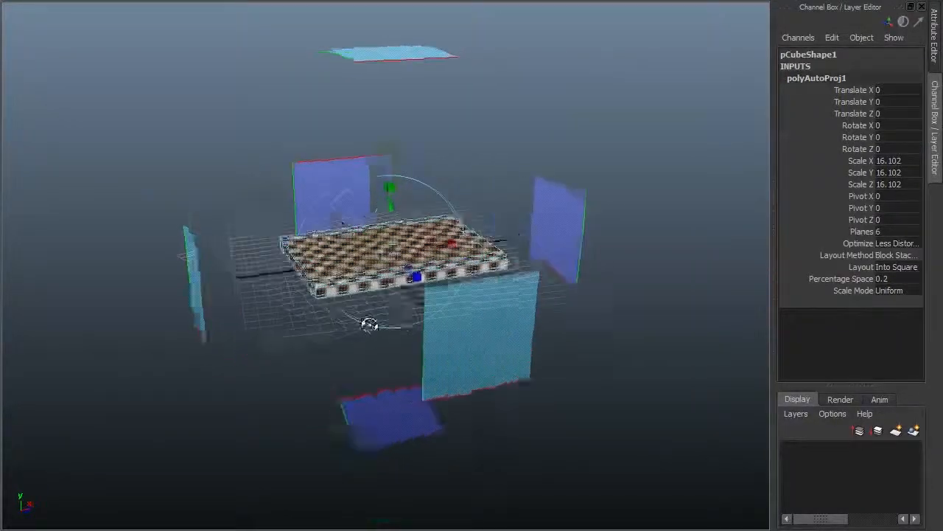
alt+right_drag(369, 322, 625, 280)
alt+drag(625, 280, 257, 292)
alt+right_drag(257, 293, 350, 301)
- Return the box to object mode and open the UV Texture Editor to show its UV layout
right_drag(255, 251, 289, 225)
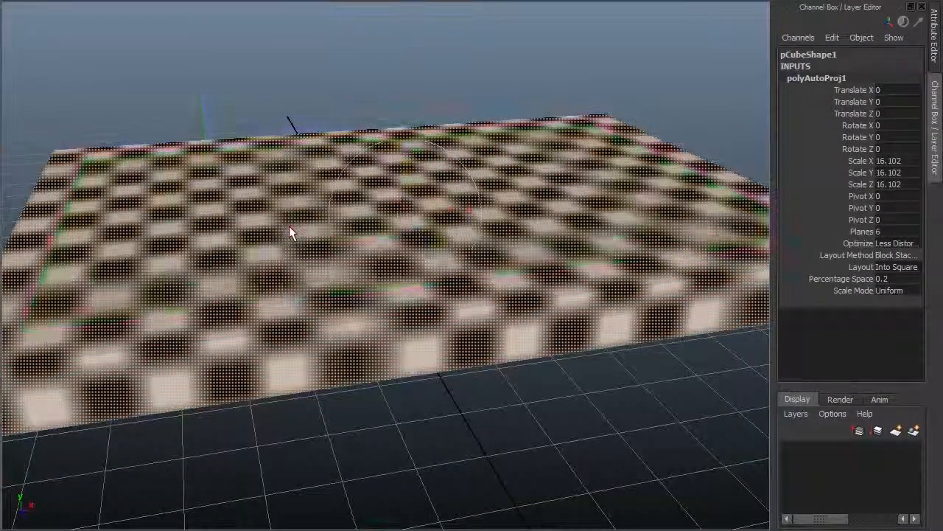
alt+right_drag(454, 279, 391, 271)
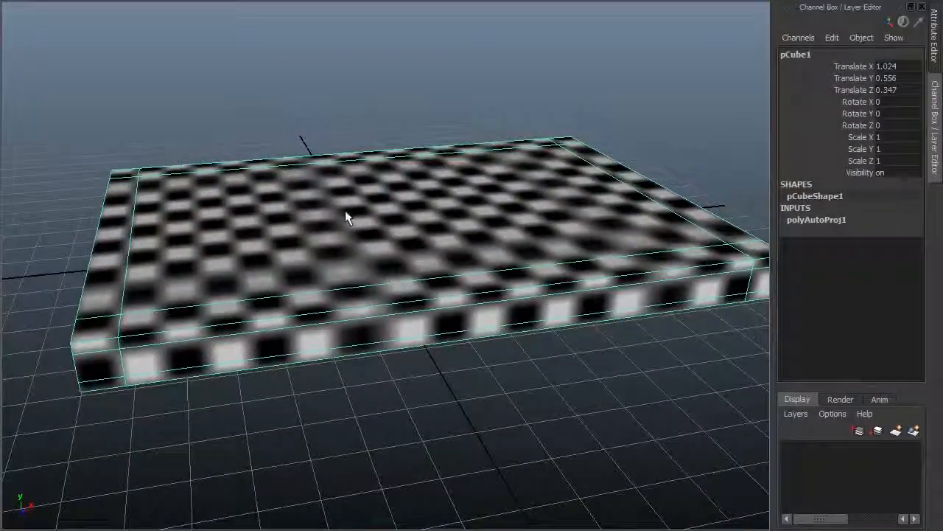
key(space)
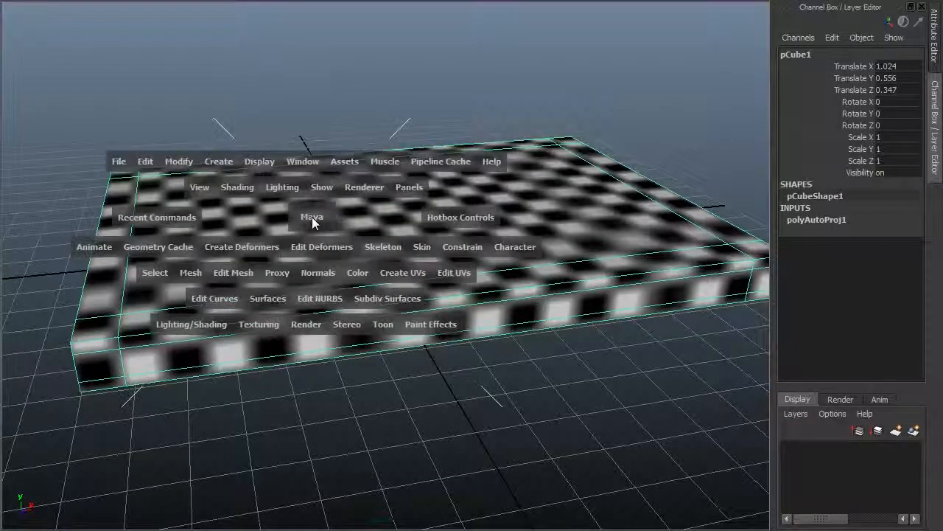
click(303, 161)
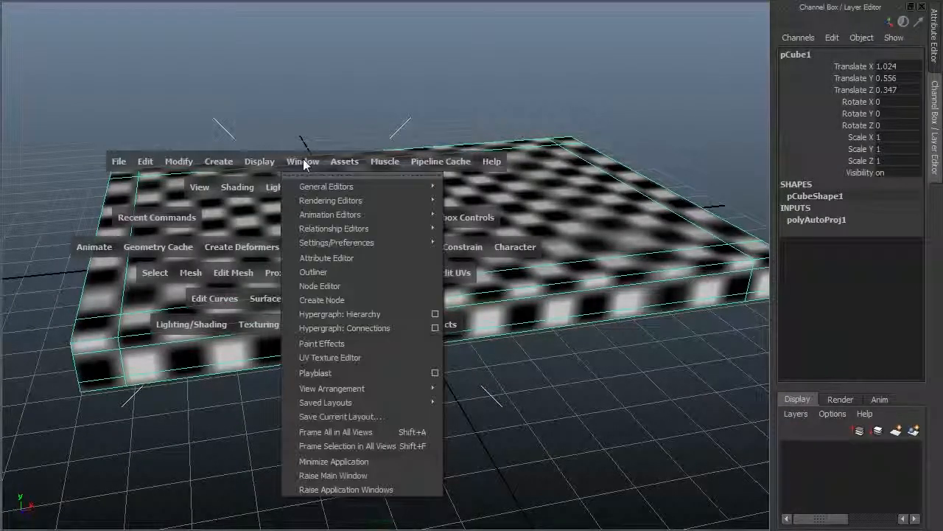
click(347, 359)
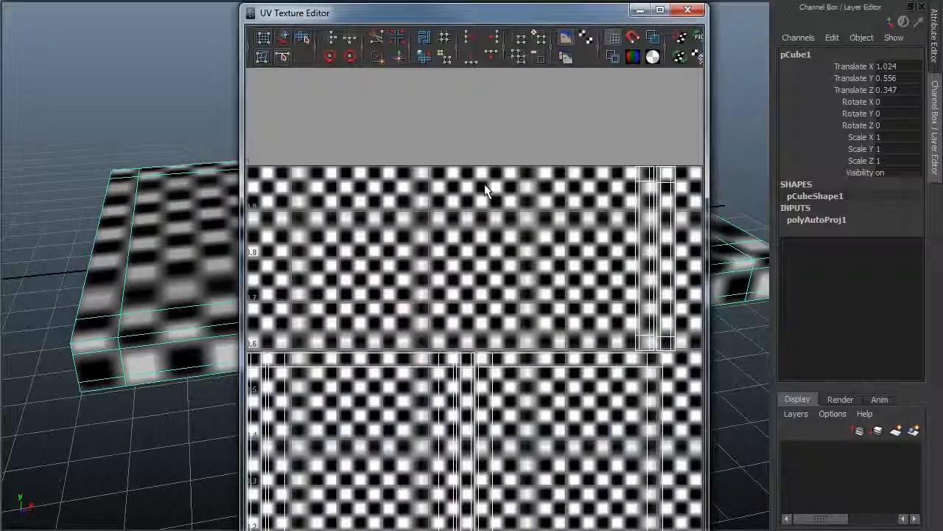
- Hide the checker image in the UV Texture Editor and narrow its window so it sits beside the box
mouse_move(595, 13)
mouse_down()
mouse_move(595, 211)
mouse_move(611, 152)
mouse_move(586, 7)
mouse_move(587, 16)
mouse_up()
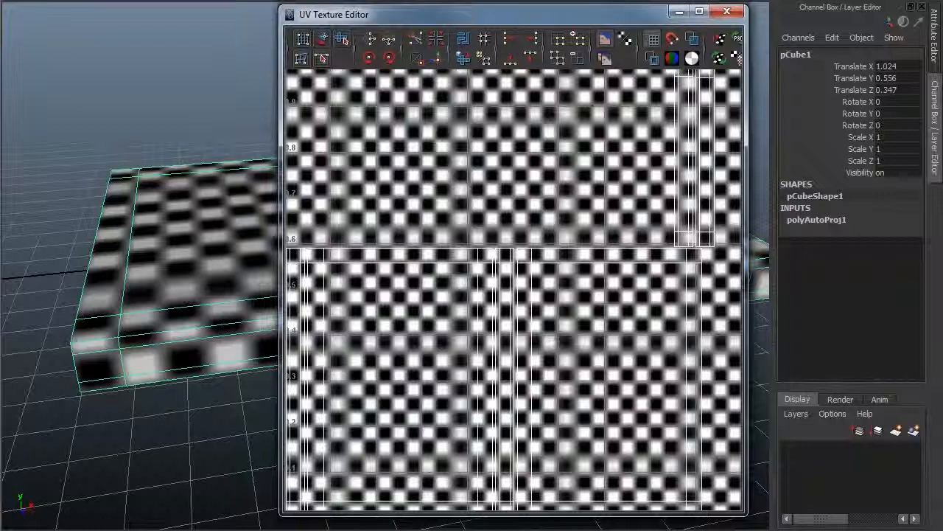
alt+right_drag(592, 227, 445, 213)
alt+right_drag(482, 272, 262, 269)
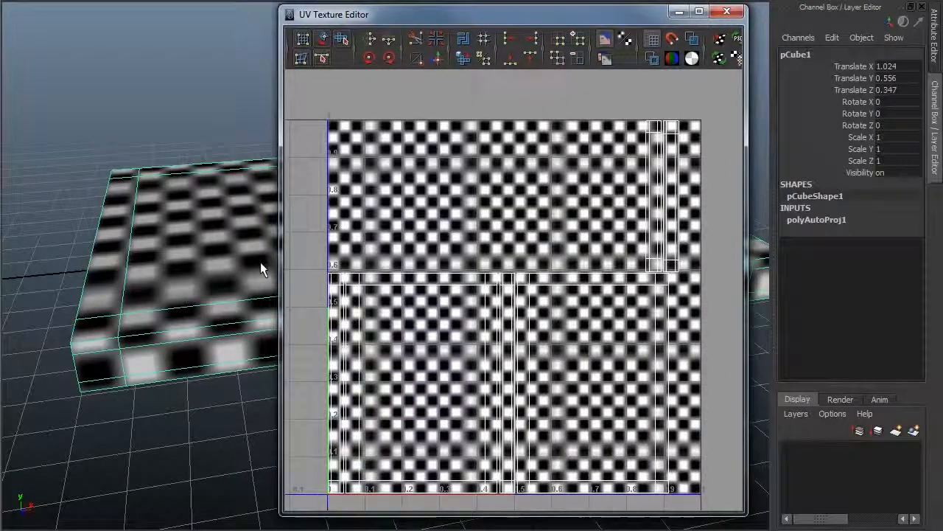
alt+drag(240, 269, 243, 261)
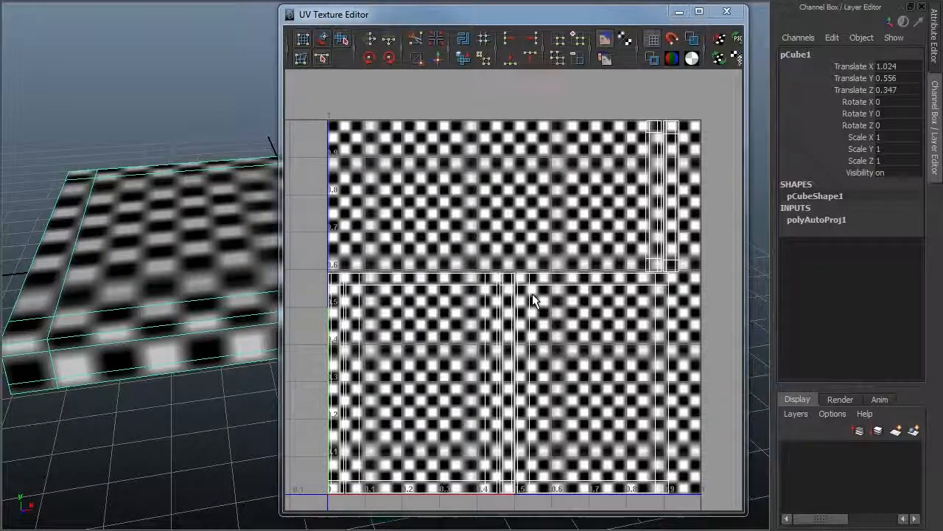
click(605, 41)
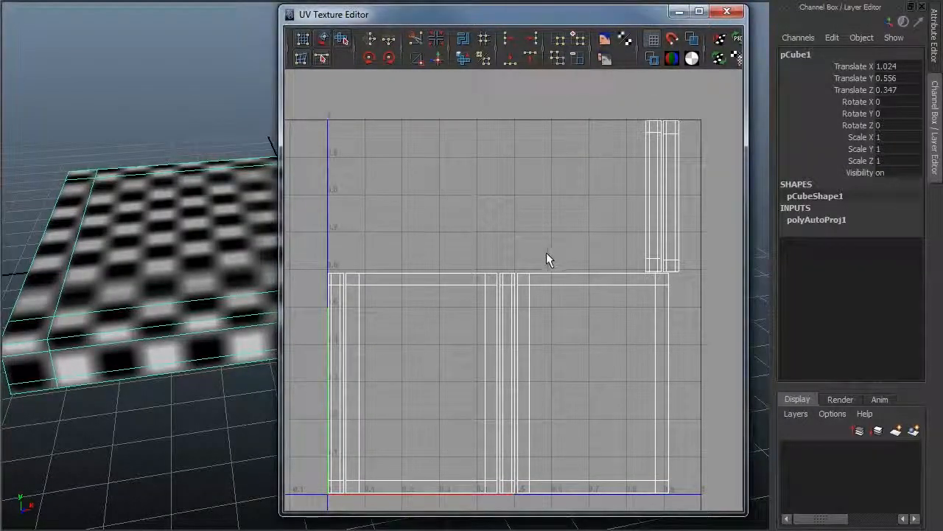
drag(595, 25, 722, 24)
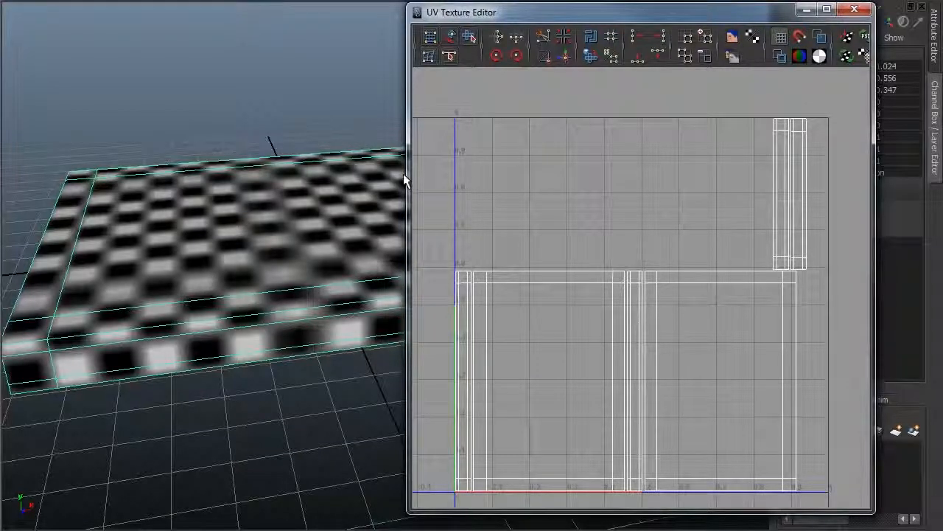
drag(408, 180, 533, 195)
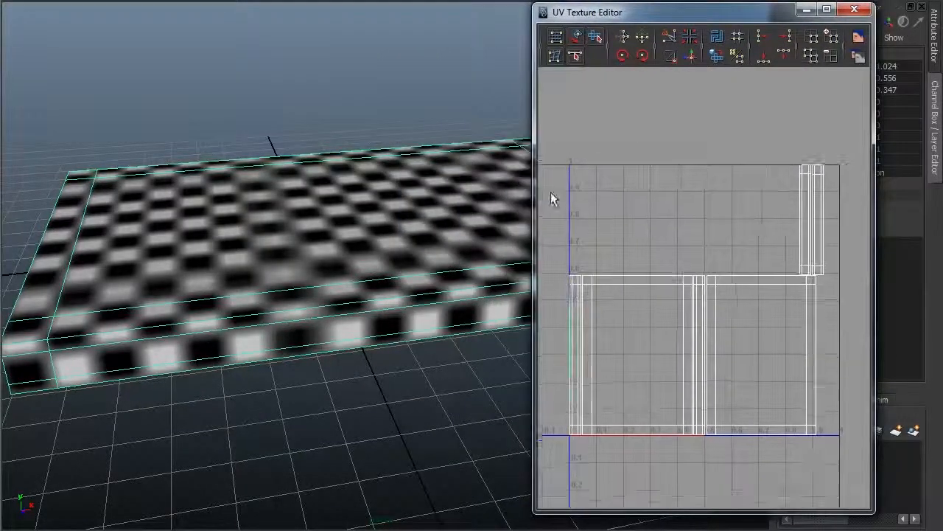
alt+middle_drag(384, 226, 288, 244)
alt+right_drag(287, 244, 184, 216)
scroll(271, 222, up, 4)
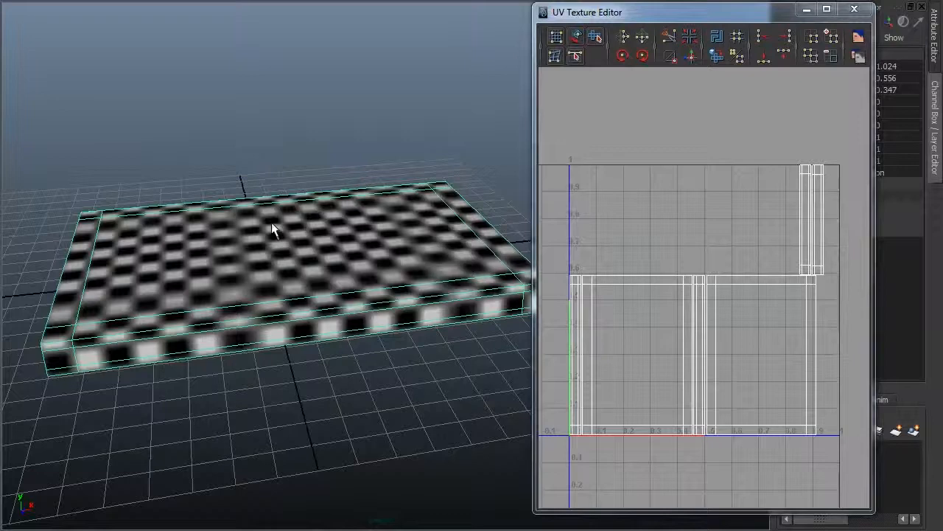
- Switch to face selection in the UV layout, select the first shell's large center face to locate it on the box, and deselect it
mouse_move(306, 218)
alt+mouse_down()
mouse_move(278, 204)
mouse_move(305, 209)
mouse_move(311, 223)
alt+mouse_up()
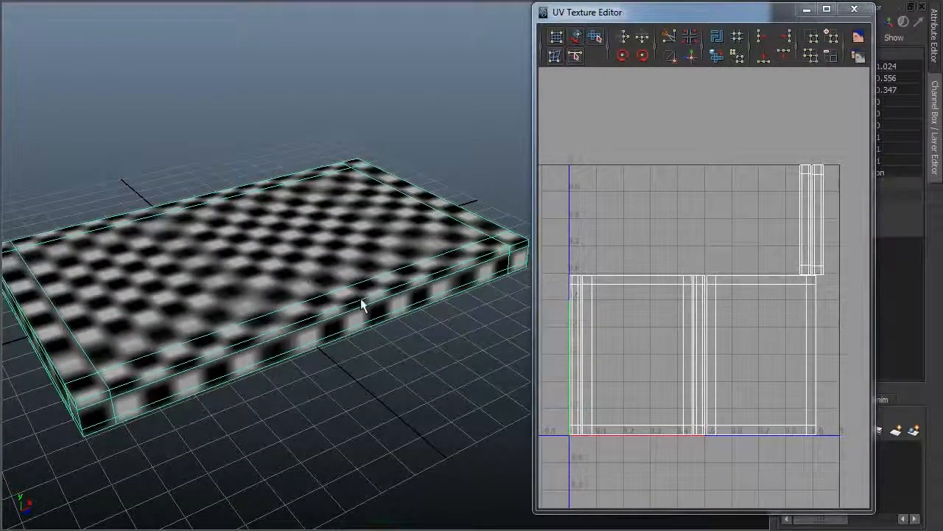
right_click(274, 278)
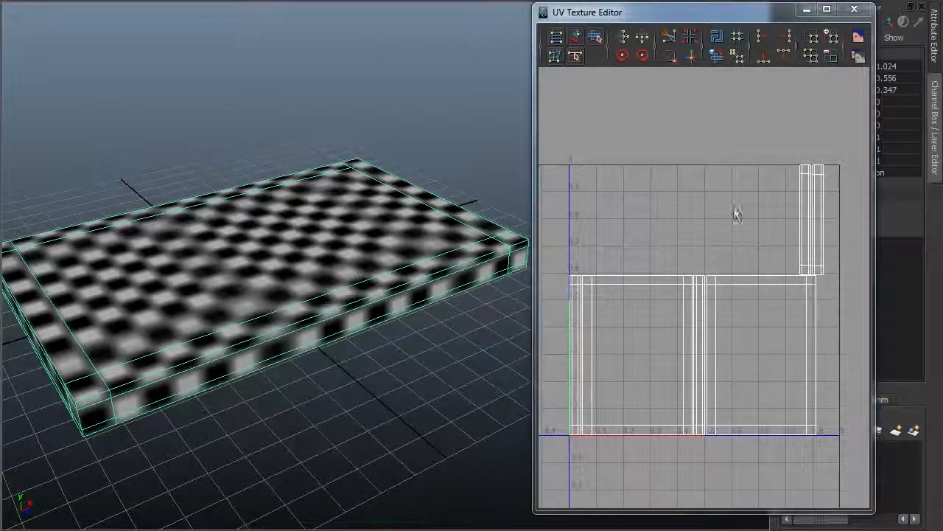
right_drag(689, 288, 686, 321)
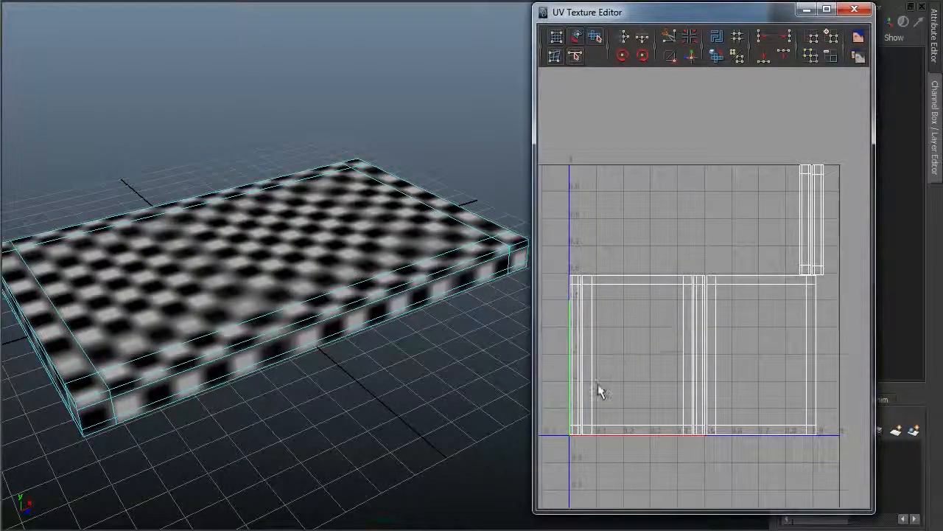
click(629, 344)
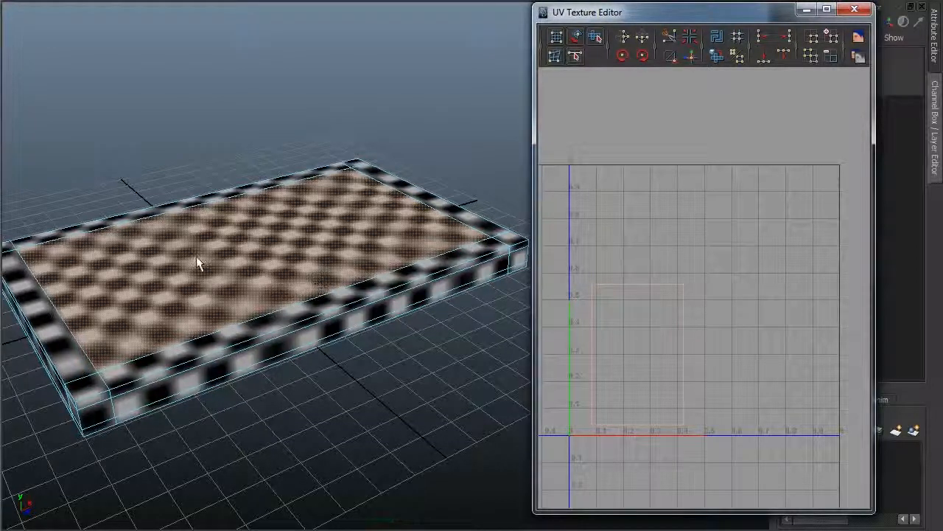
click(702, 309)
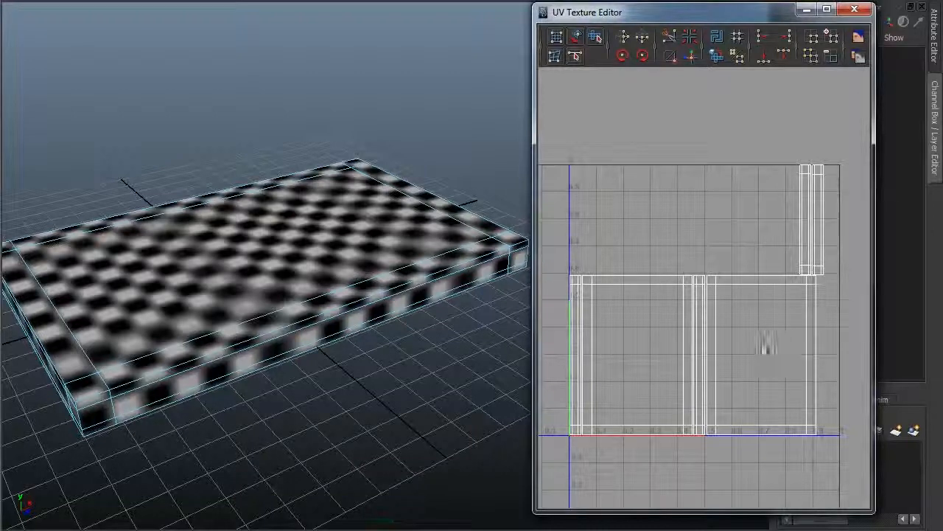
- Select the long face of the narrow UV shell beside the V axis to locate it on the box's side, and deselect it
alt+drag(351, 327, 337, 359)
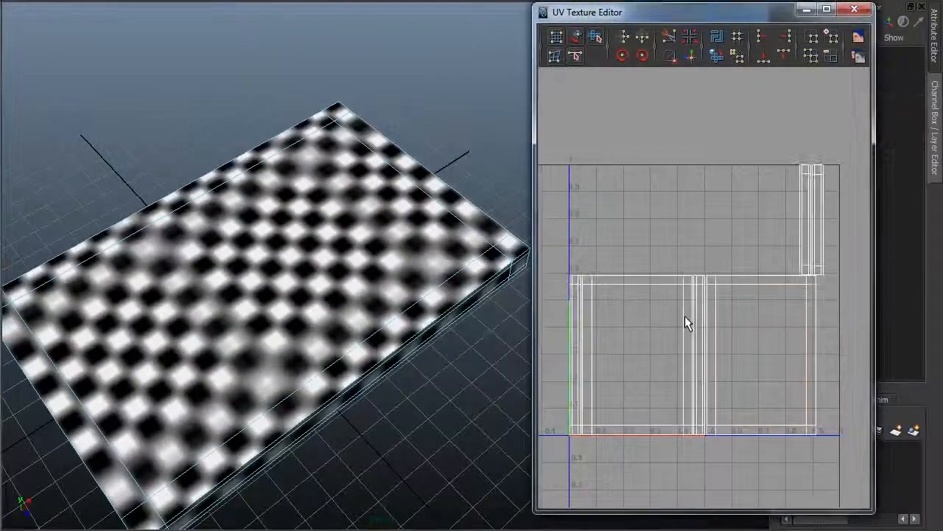
scroll(649, 342, up, 3)
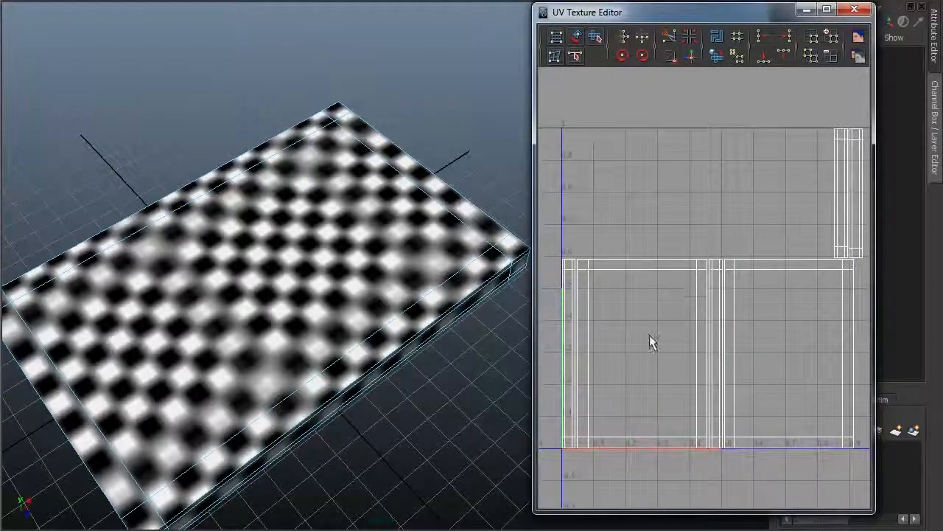
scroll(663, 302, up, 3)
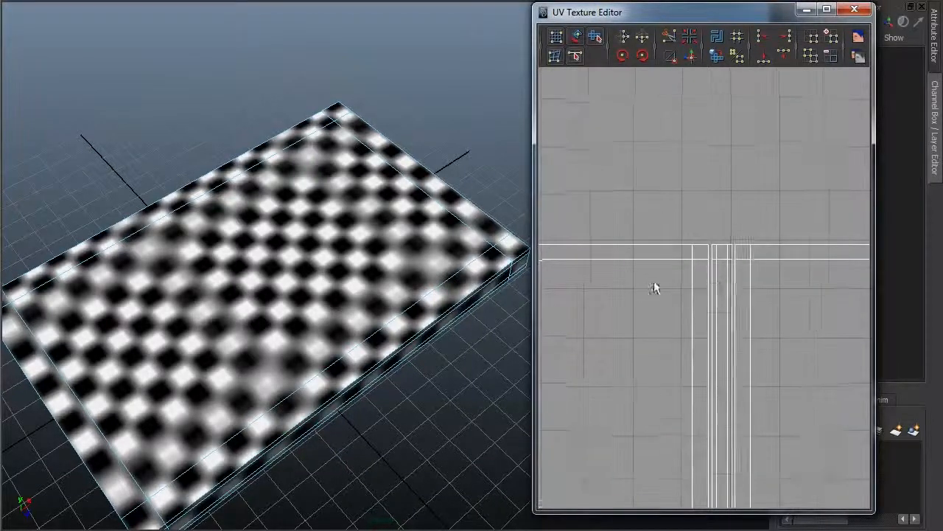
alt+middle_drag(655, 286, 734, 241)
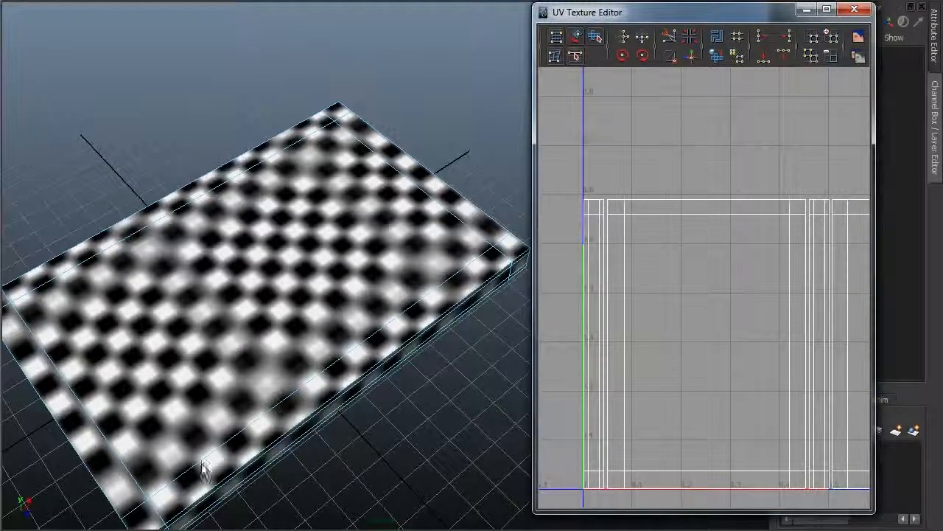
click(594, 227)
alt+drag(333, 355, 311, 301)
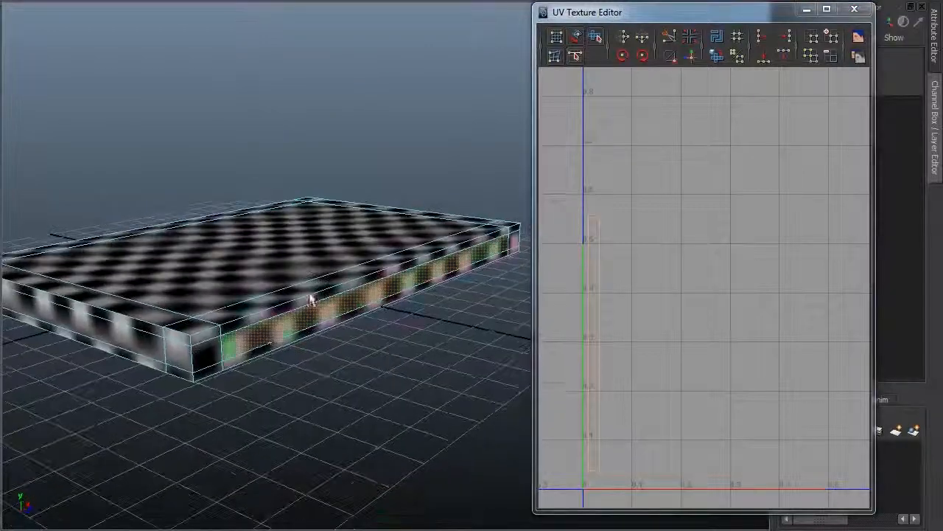
alt+middle_drag(726, 325, 695, 323)
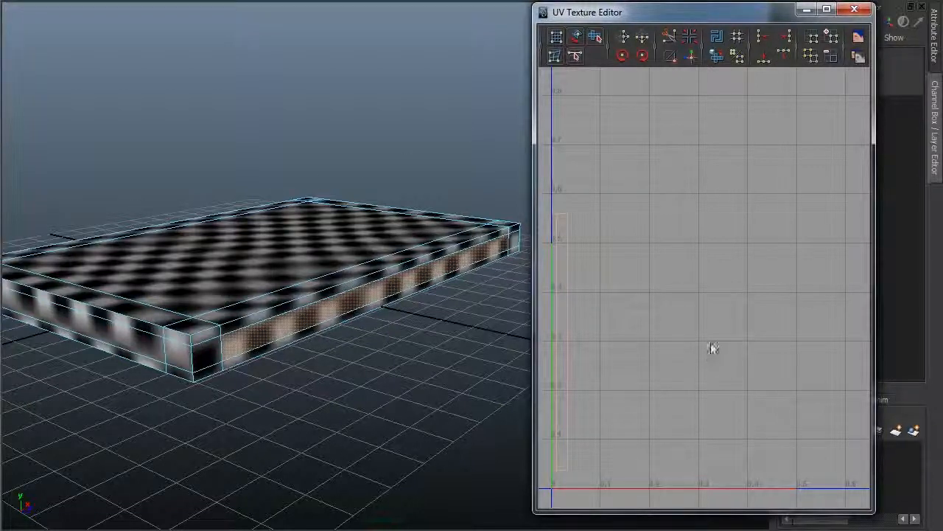
click(415, 338)
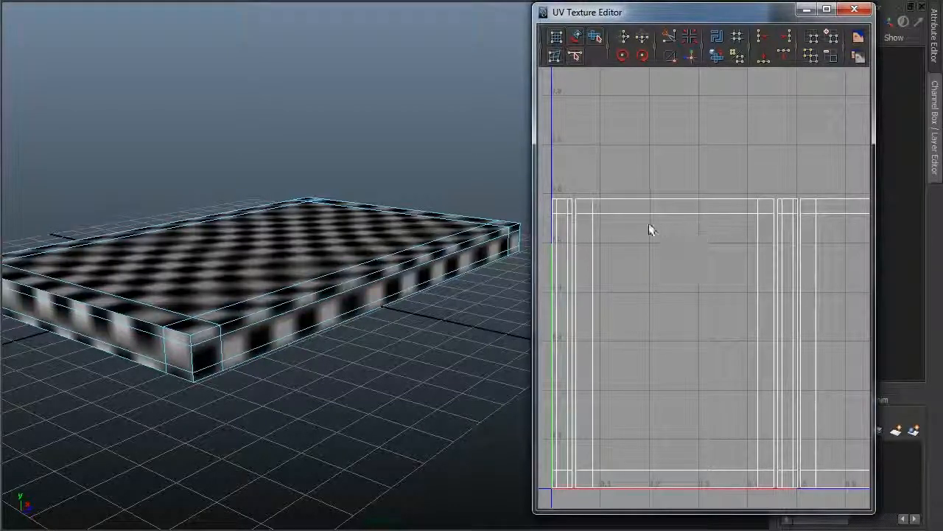
mouse_move(697, 223)
alt+middle_down()
mouse_move(681, 248)
mouse_move(680, 216)
alt+middle_up()
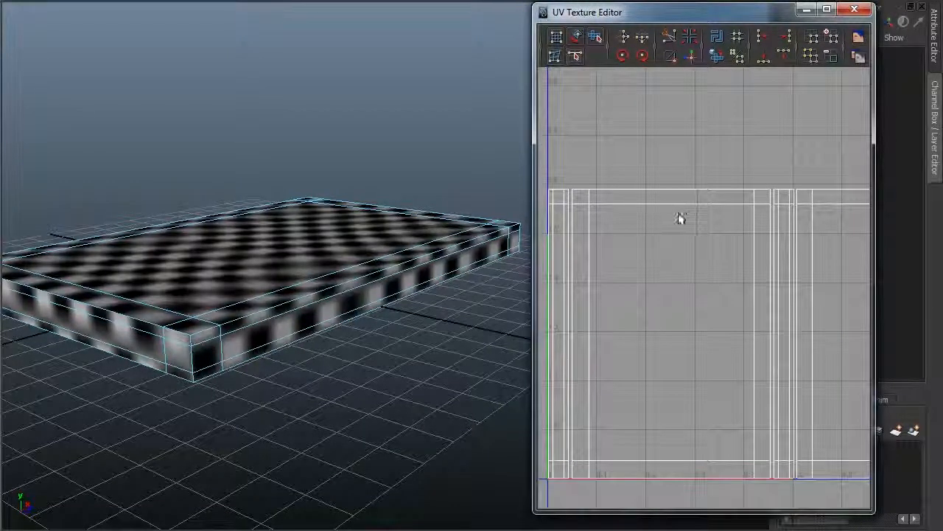
scroll(693, 210, up, 1)
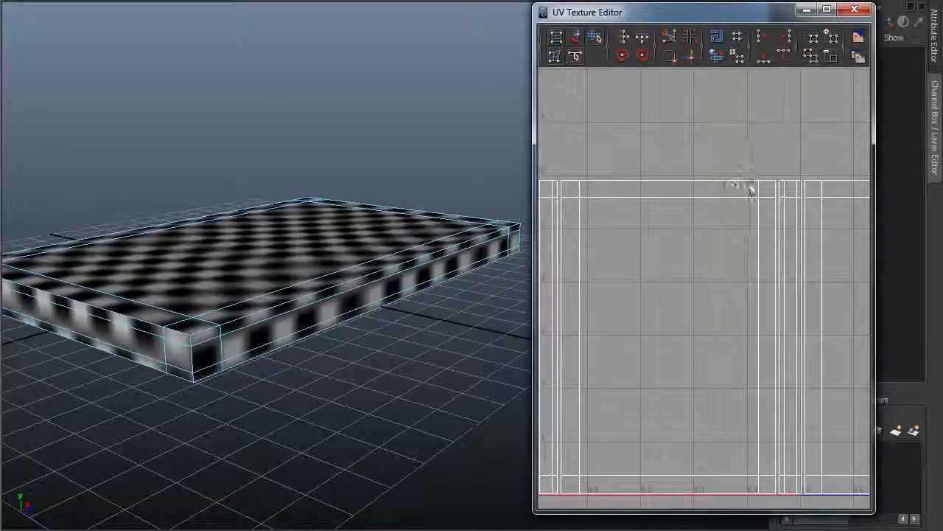
alt+right_drag(738, 204, 682, 194)
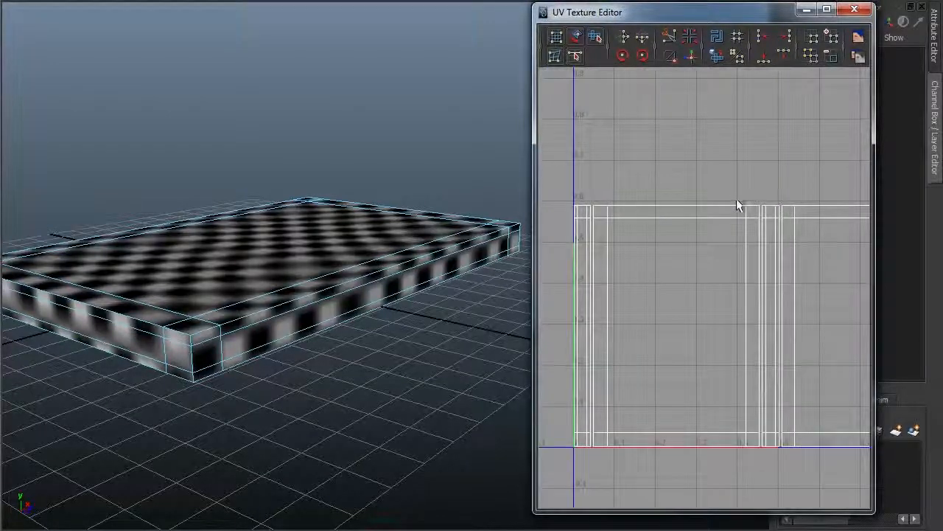
alt+drag(326, 256, 322, 295)
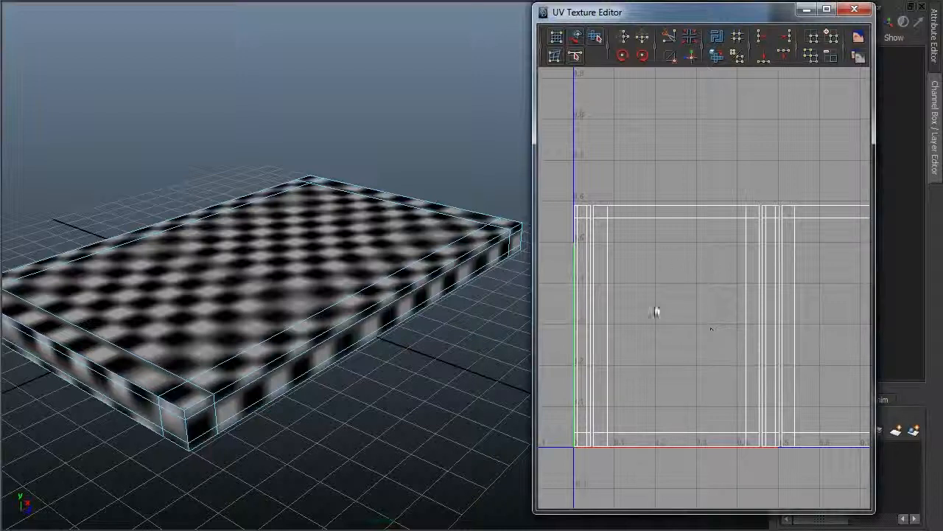
scroll(682, 295, up, 1)
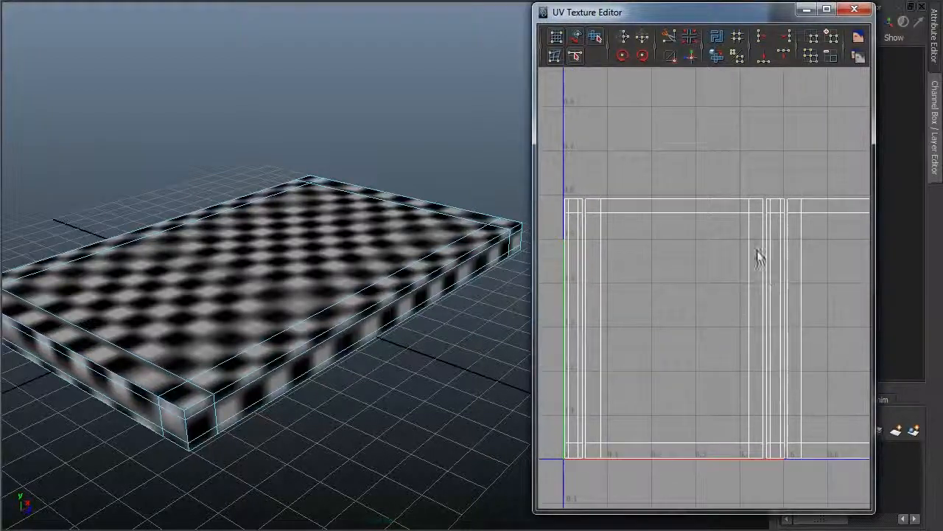
- Switch to UV selection, extend one UV of the first large shell to the whole shell, and move it clear above the other shells
right_click(729, 208)
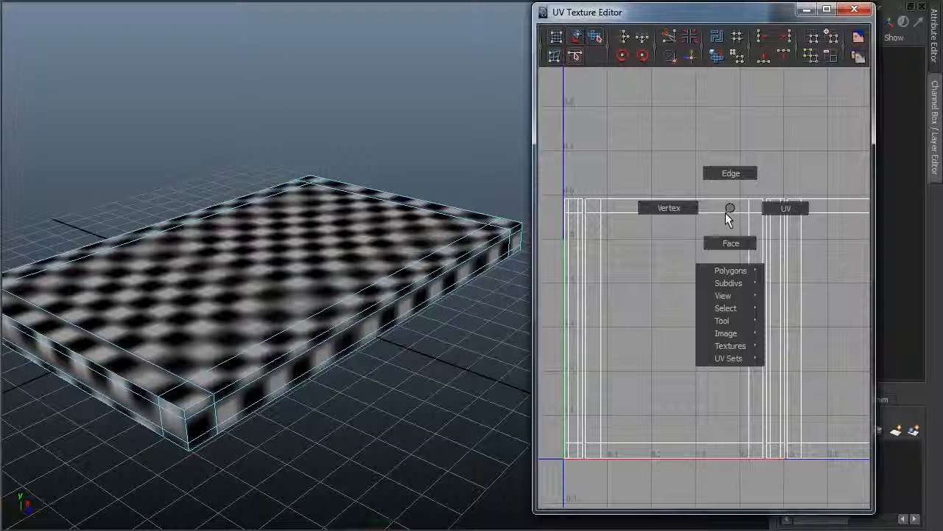
right_drag(775, 208, 775, 209)
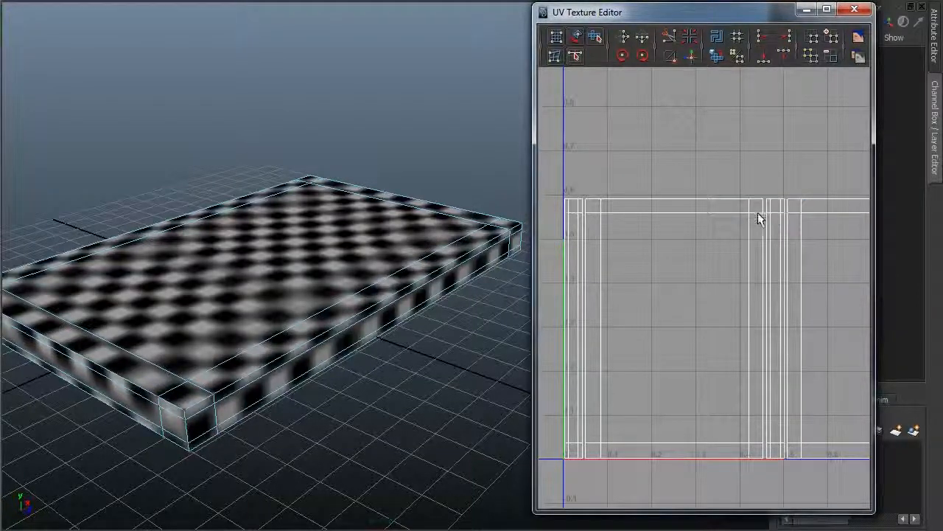
click(749, 214)
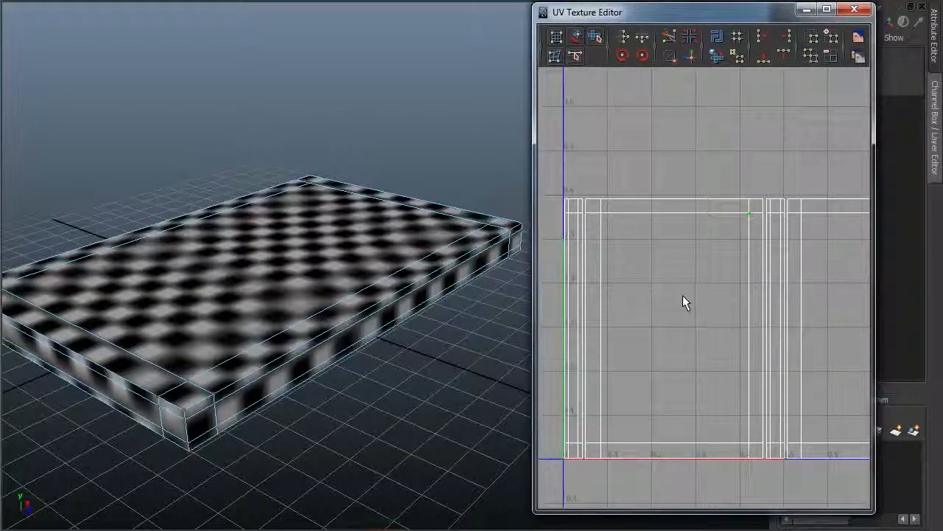
ctrl+right_click(715, 231)
ctrl+right_drag(718, 227, 743, 213)
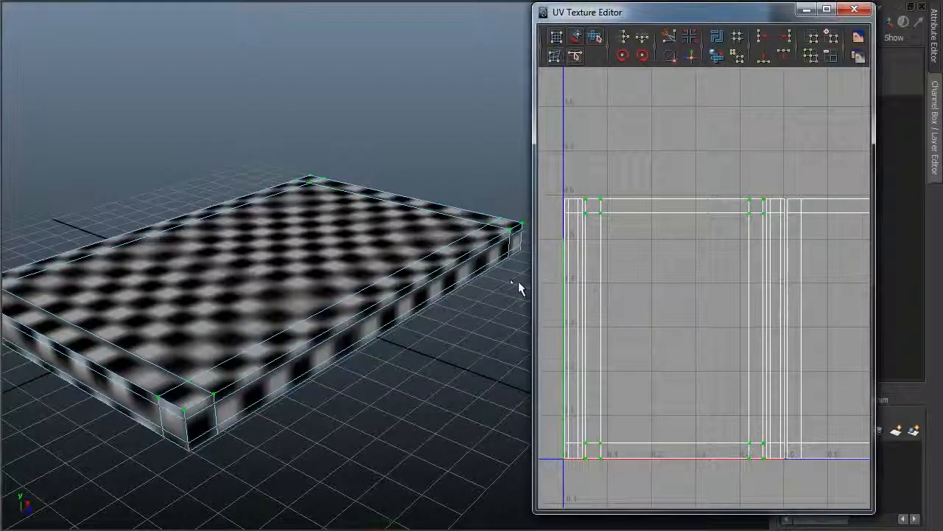
key(w)
scroll(710, 289, down, 2)
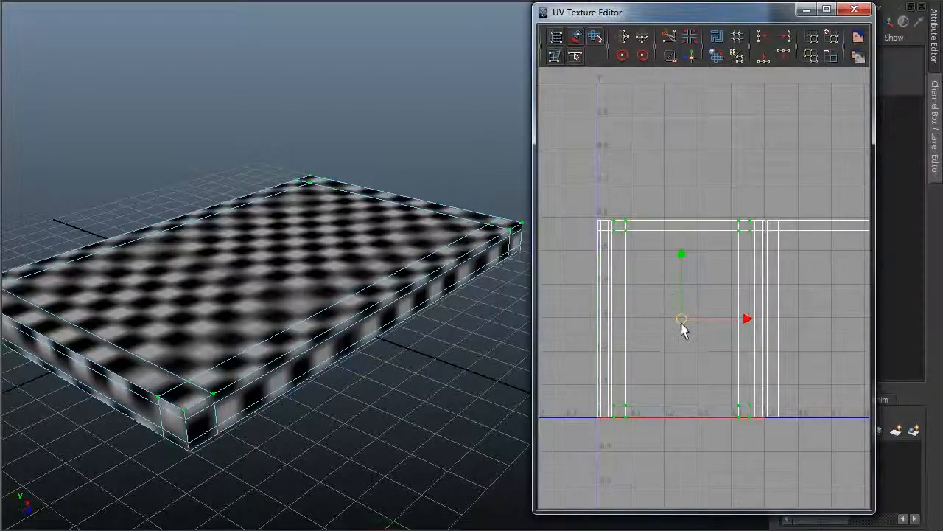
drag(684, 320, 693, 150)
alt+middle_drag(739, 225, 732, 381)
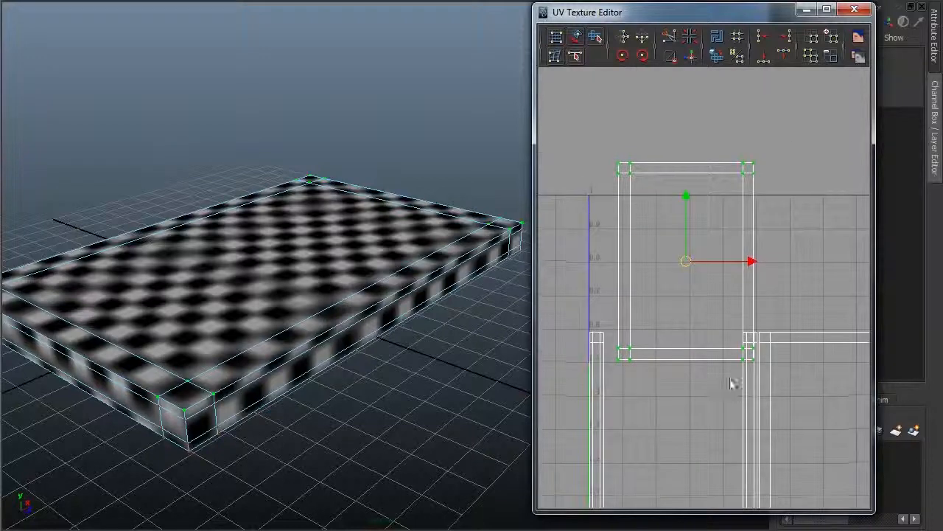
drag(693, 263, 741, 190)
alt+middle_drag(741, 191, 747, 270)
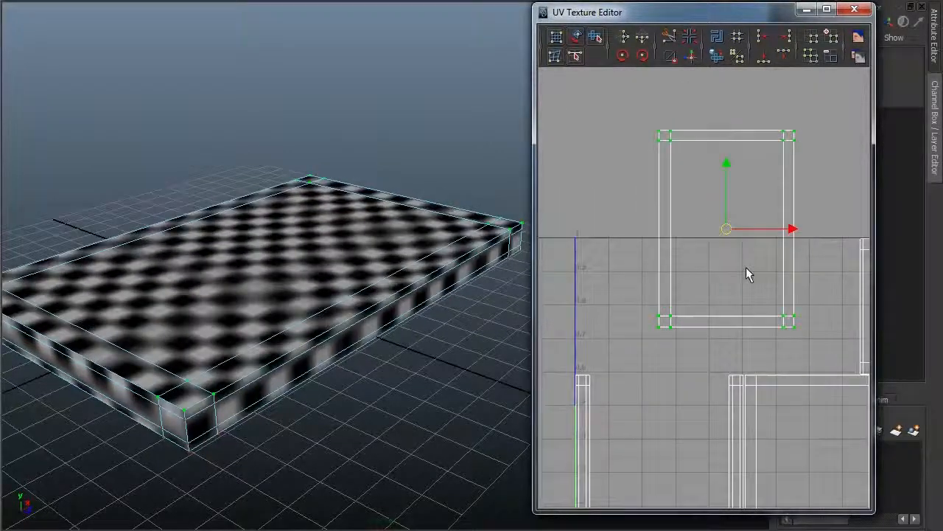
scroll(748, 270, down, 1)
drag(727, 238, 710, 199)
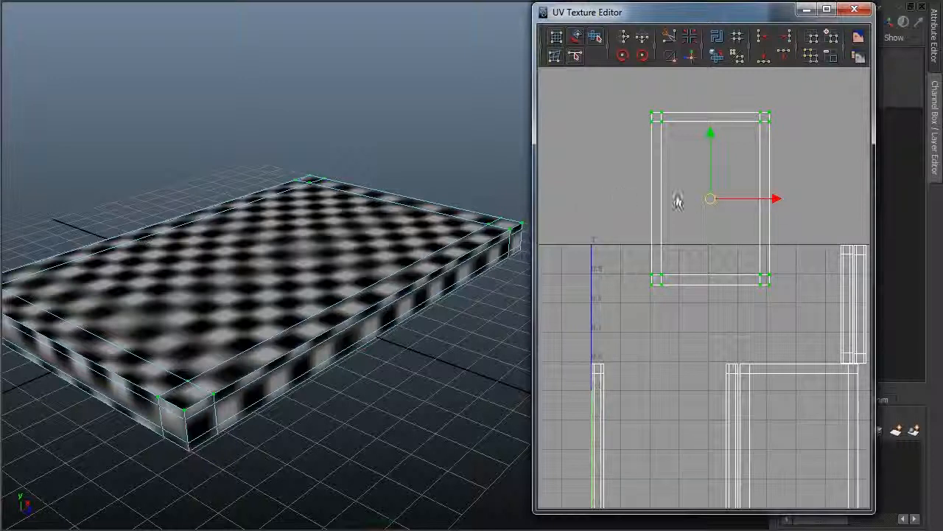
- Rotate the large shell clockwise in 45-degree increments until its long sides run horizontally
click(642, 59)
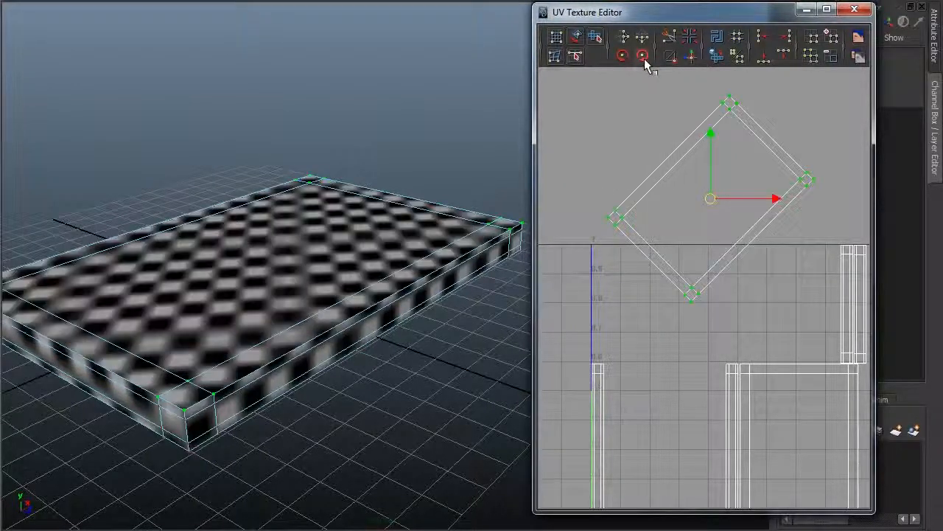
click(642, 59)
click(642, 57)
click(643, 56)
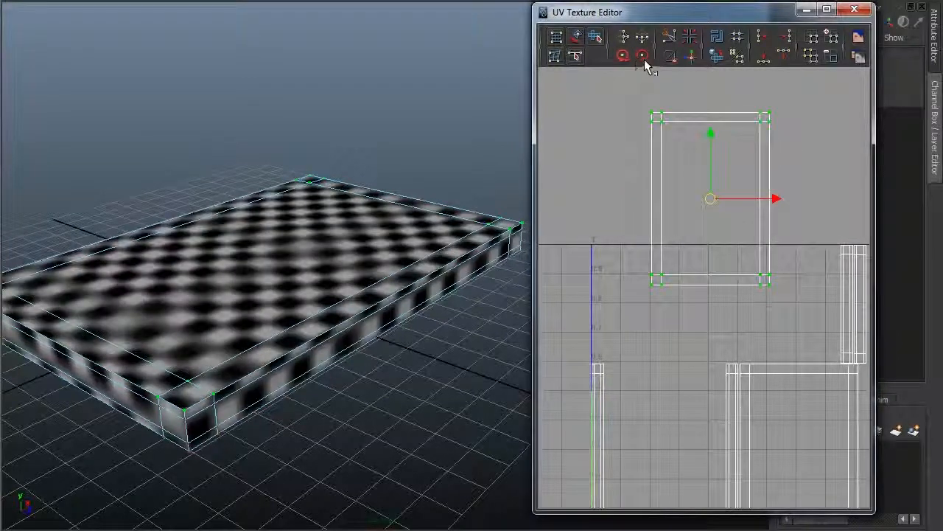
click(642, 56)
click(642, 56)
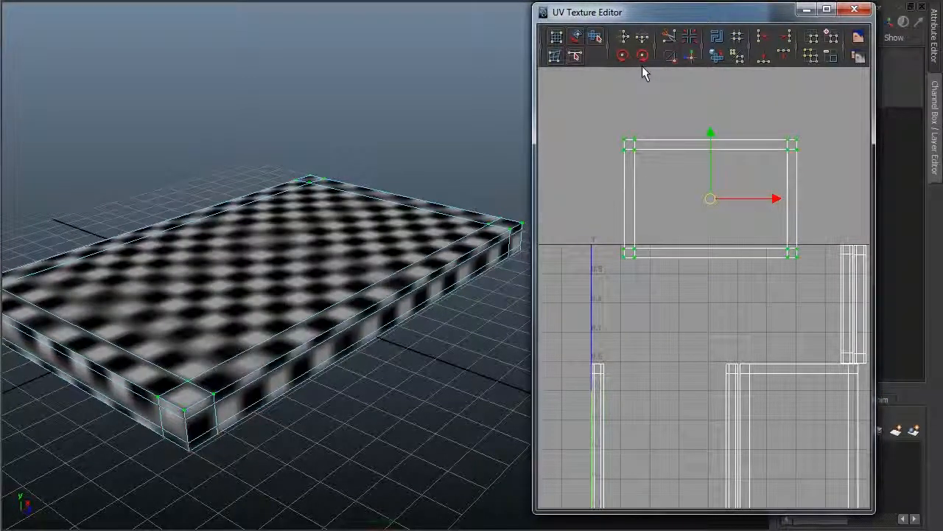
alt+middle_drag(718, 351, 715, 236)
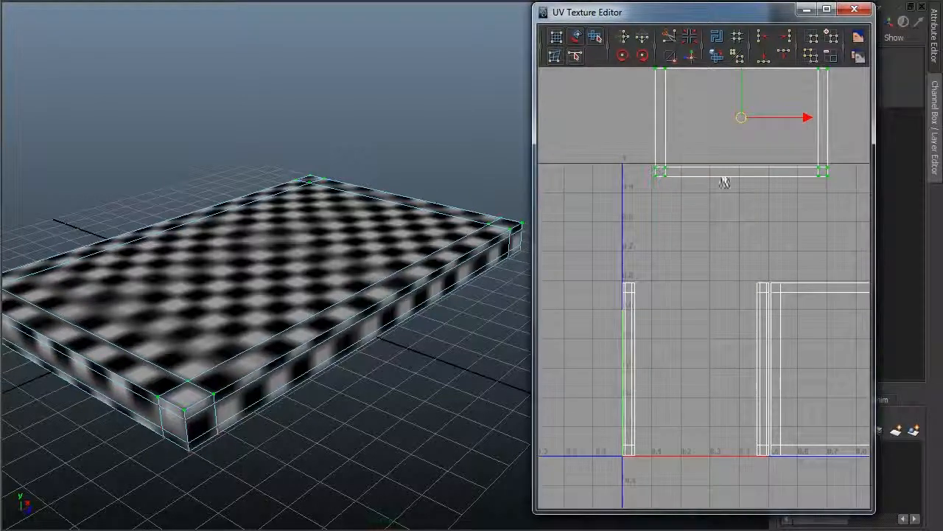
alt+middle_drag(733, 184, 732, 211)
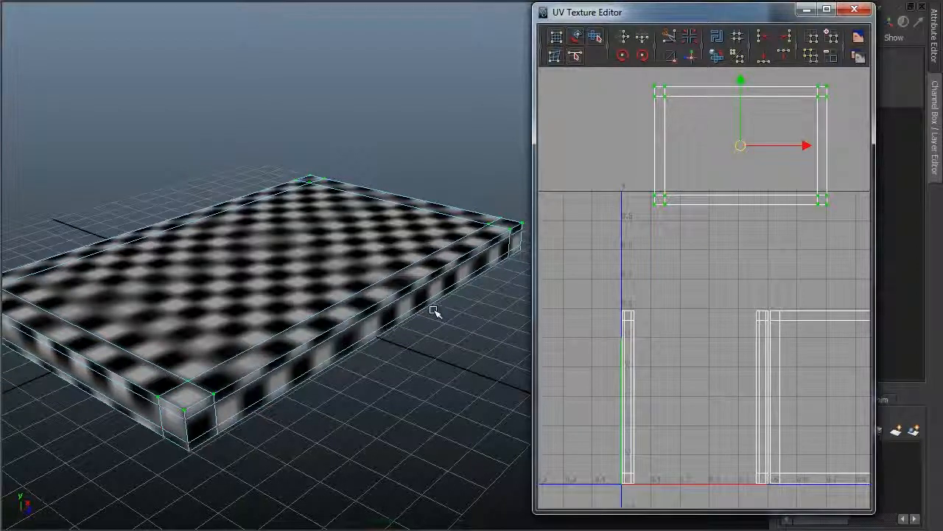
- In face selection, select a long face of each remaining narrow shell in turn to locate it on the box, and deselect it
right_drag(666, 258, 665, 289)
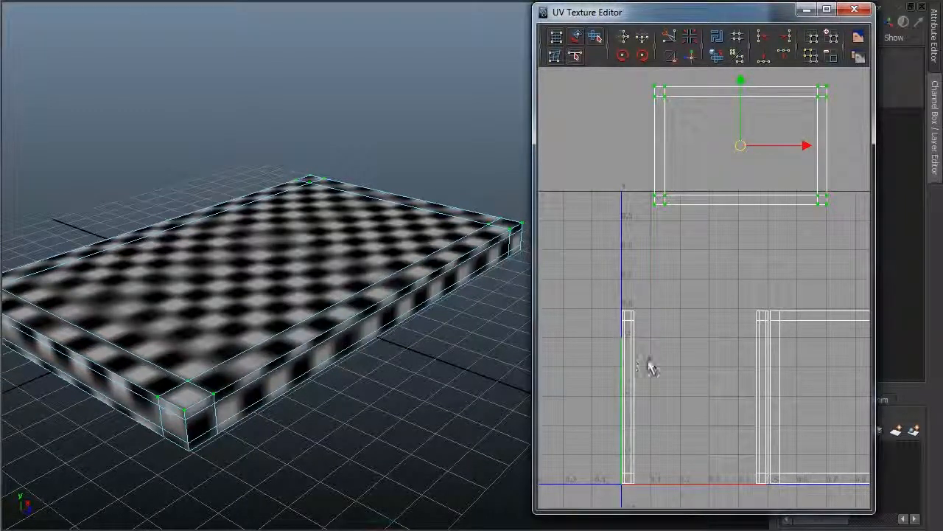
right_drag(758, 353, 762, 349)
click(759, 376)
alt+drag(401, 294, 329, 274)
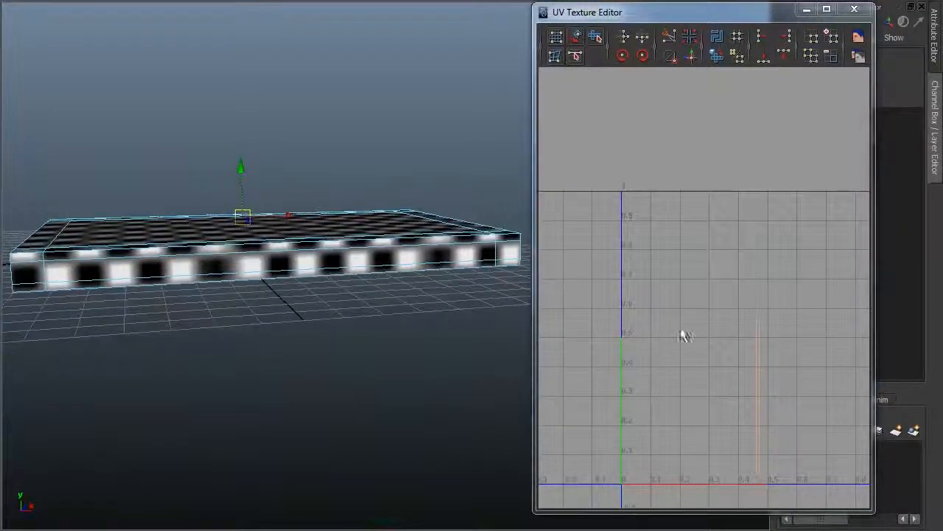
click(682, 332)
click(629, 364)
alt+right_drag(170, 252, 265, 258)
alt+middle_drag(266, 257, 324, 263)
alt+drag(327, 265, 358, 275)
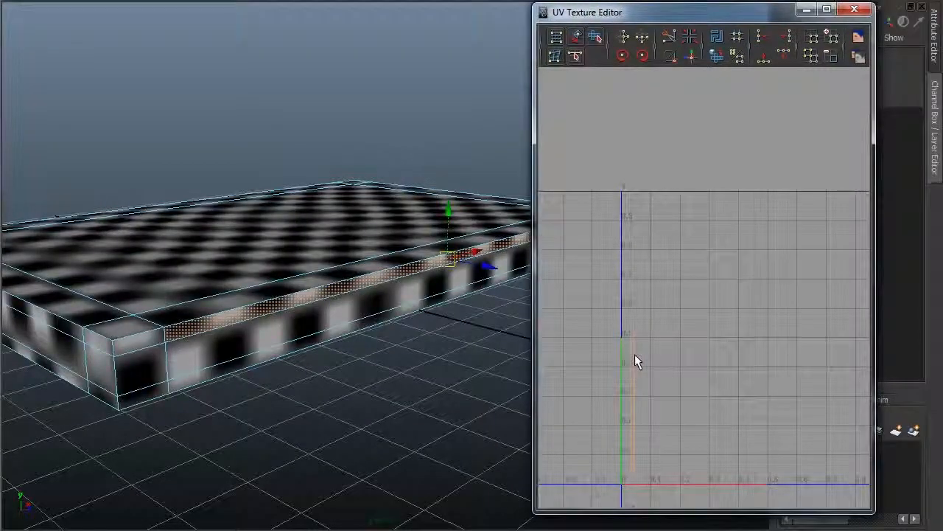
click(669, 359)
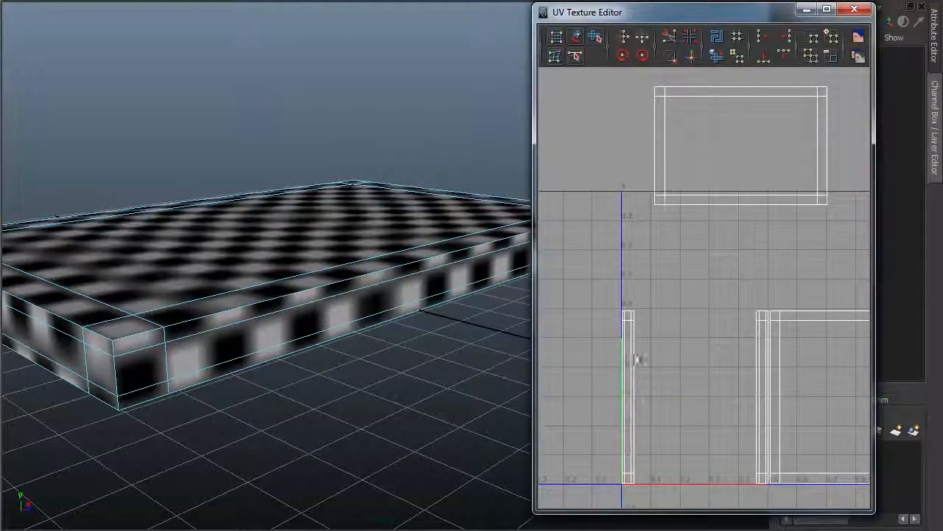
- Select all UVs of the narrow shell beside the V axis, move it onto the shells beside the second large shell, and deselect it
right_drag(627, 326, 663, 328)
drag(582, 277, 634, 493)
drag(630, 398, 685, 337)
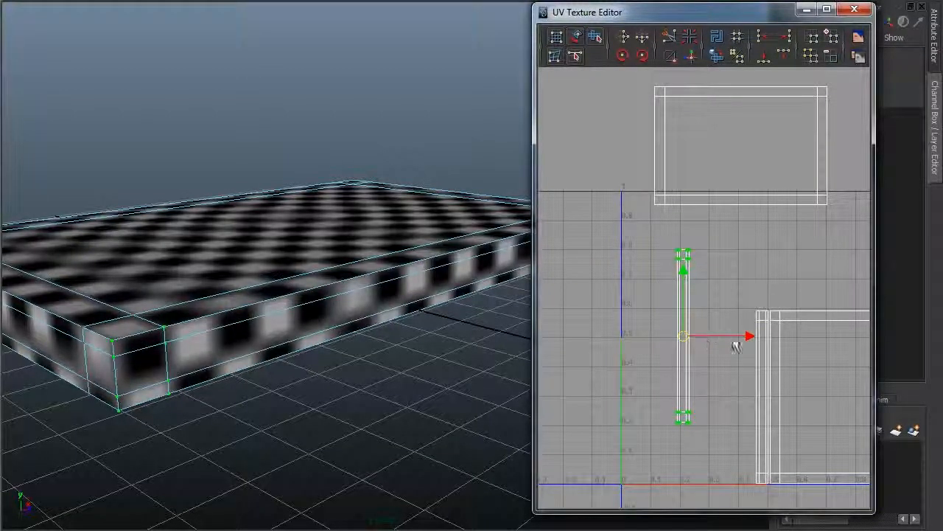
drag(685, 336, 765, 405)
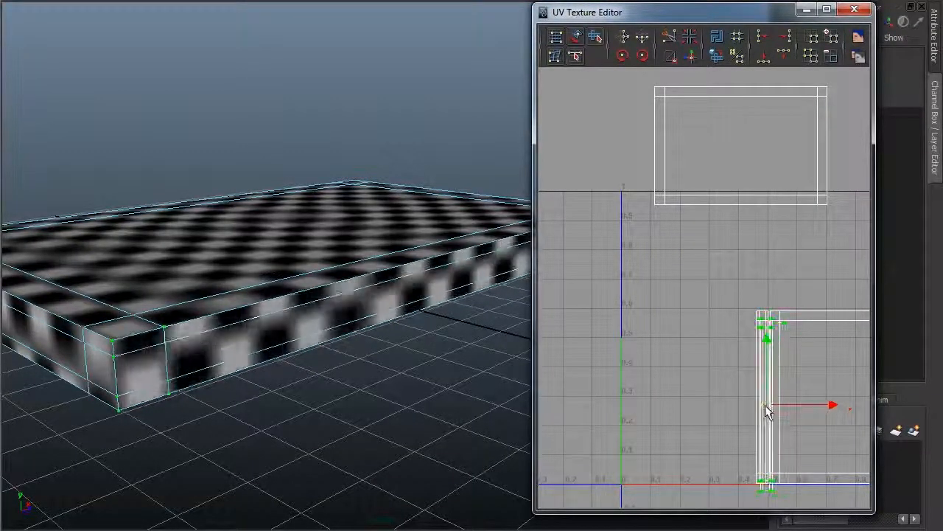
click(741, 446)
- Extend one lower corner UV of the overlapping narrow shell to the whole shell and move it out into empty space
alt+middle_drag(752, 417, 719, 366)
scroll(751, 362, up, 4)
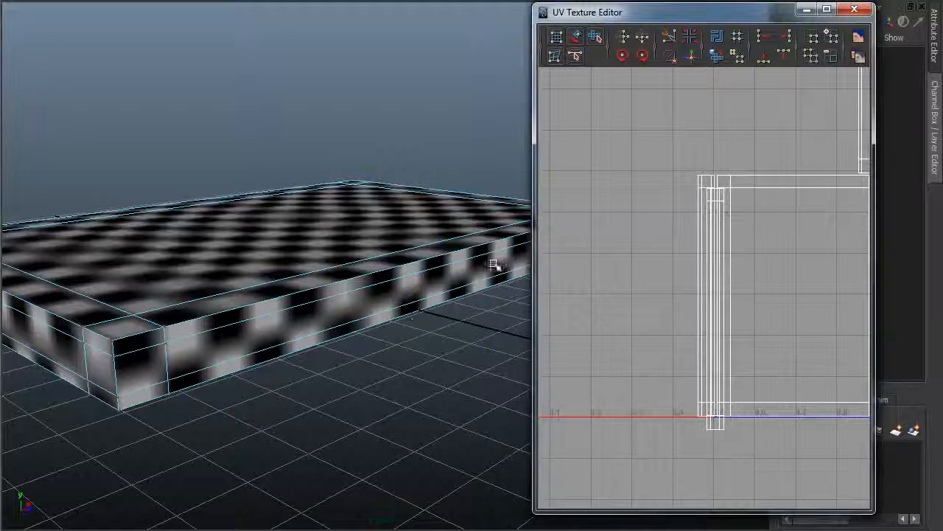
alt+drag(463, 327, 376, 354)
right_drag(713, 370, 735, 406)
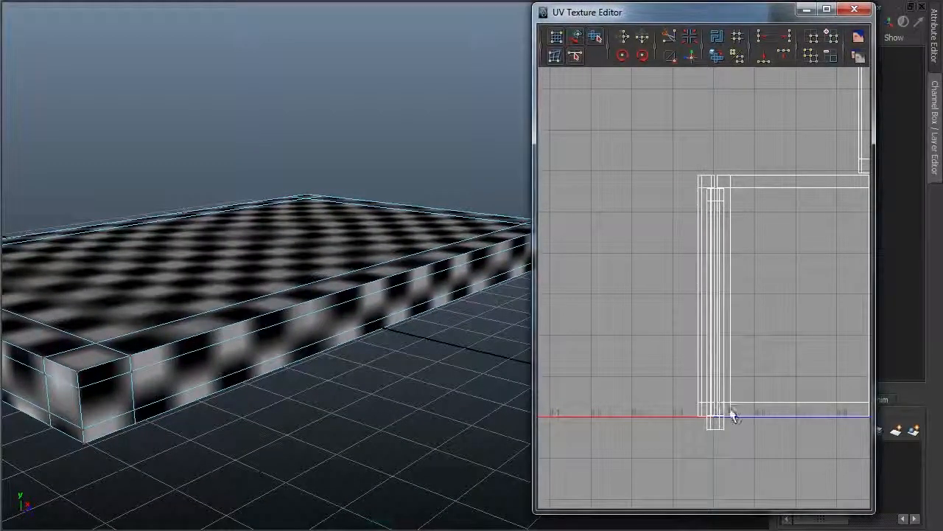
click(708, 429)
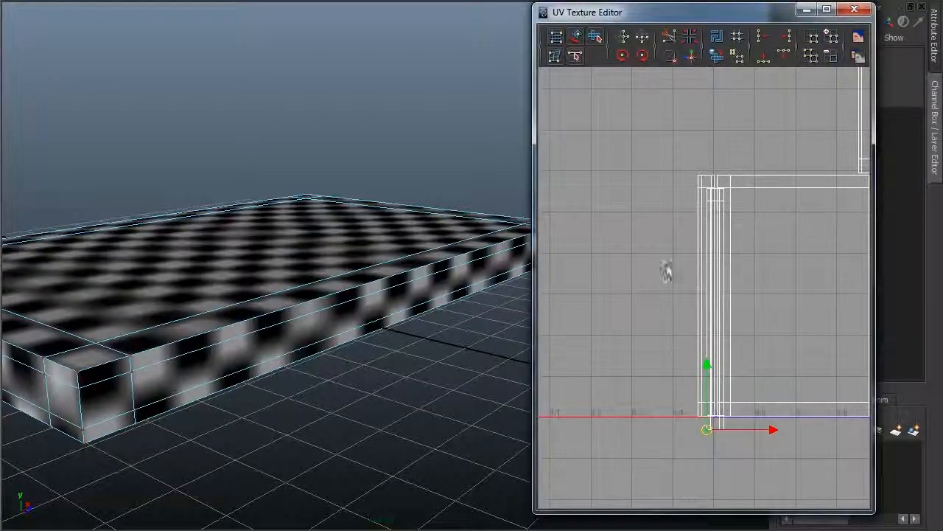
ctrl+right_click(667, 302)
ctrl+right_drag(667, 302, 707, 287)
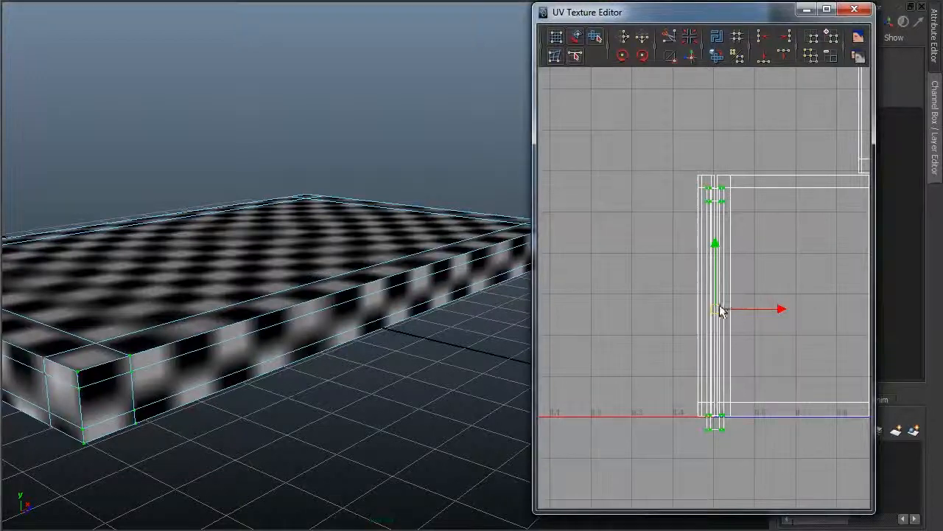
drag(715, 308, 627, 223)
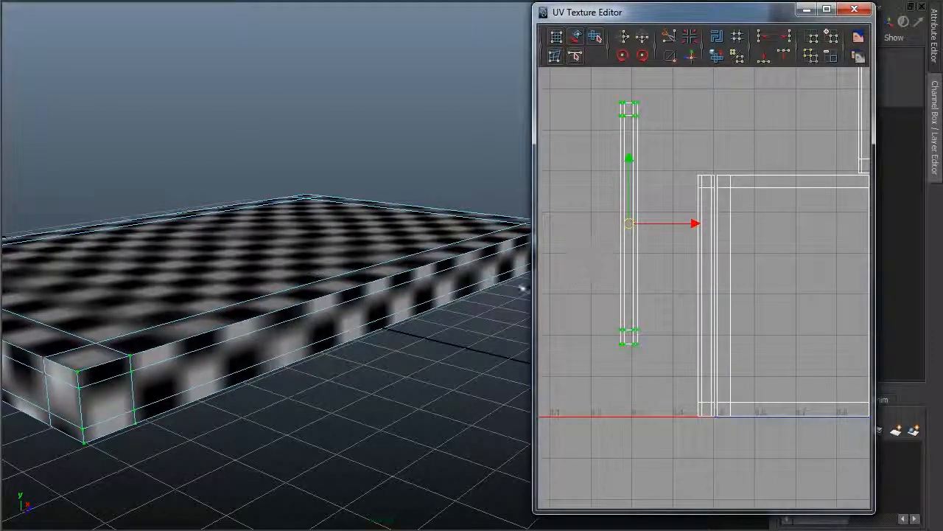
- Rotate the narrow shell to horizontal and position it just below the large shell with their ends lined up
alt+middle_drag(681, 137, 703, 301)
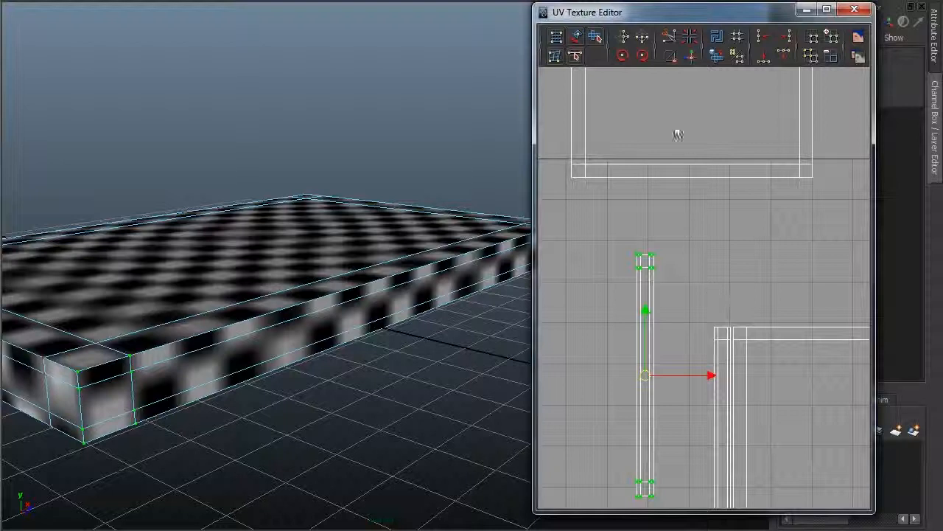
click(642, 56)
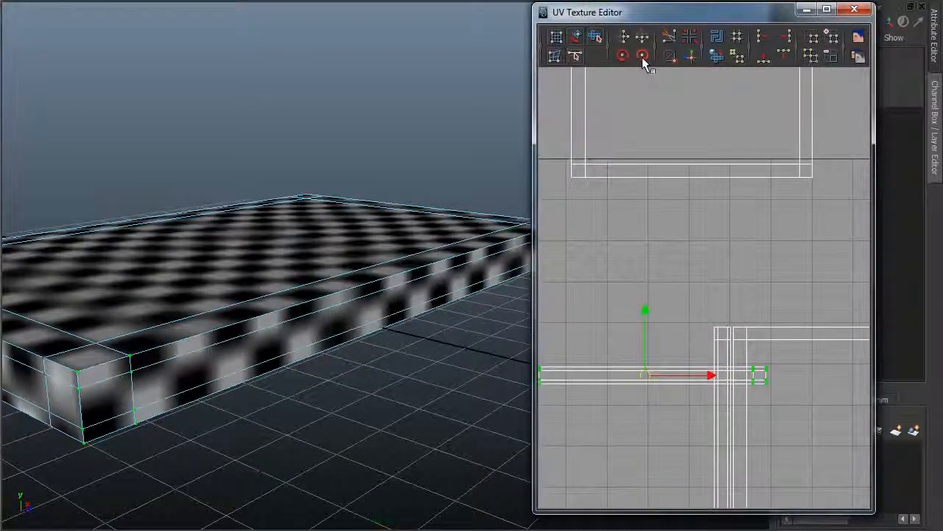
drag(646, 377, 690, 201)
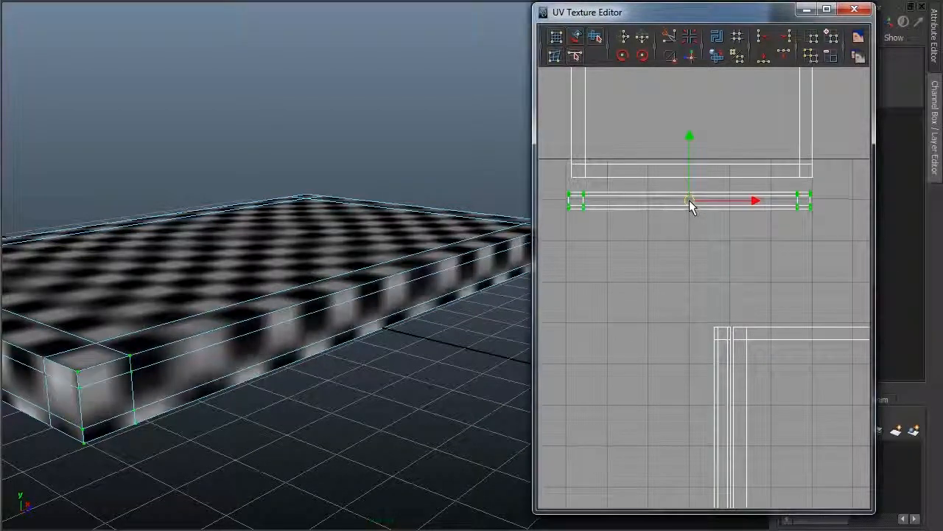
alt+middle_drag(690, 202, 727, 342)
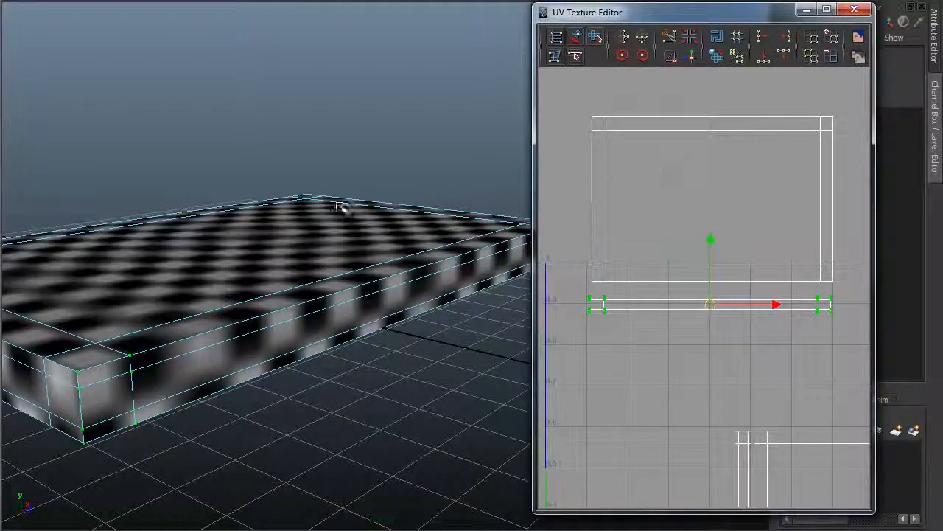
alt+right_drag(633, 283, 772, 286)
alt+middle_drag(753, 300, 765, 333)
alt+right_drag(718, 275, 670, 265)
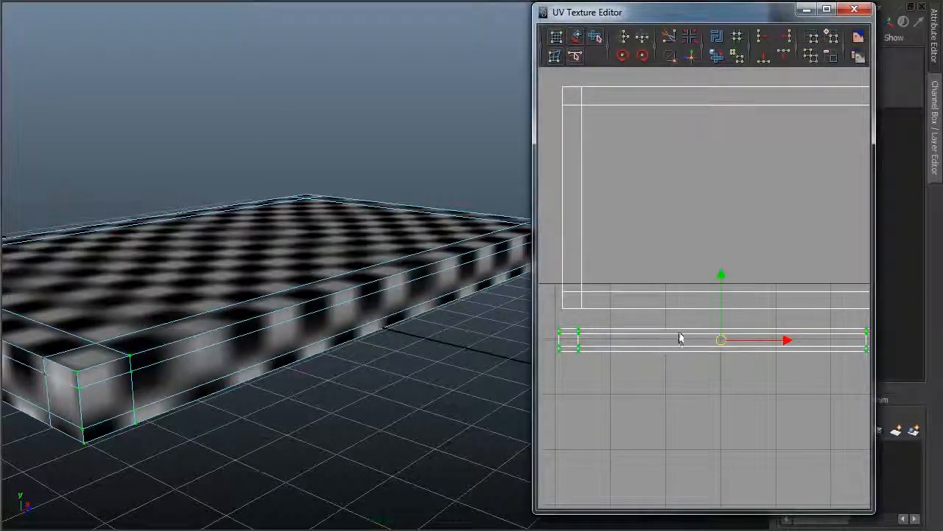
scroll(704, 345, down, 4)
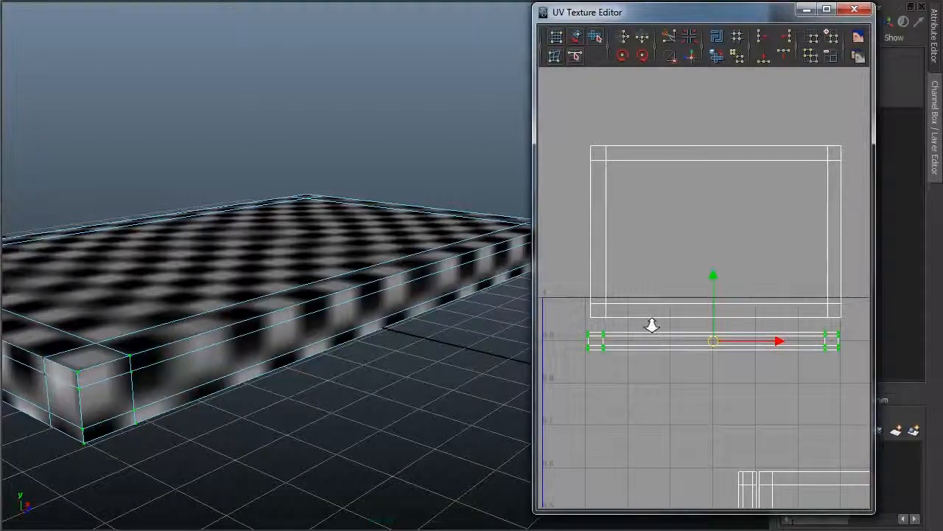
drag(725, 347, 715, 337)
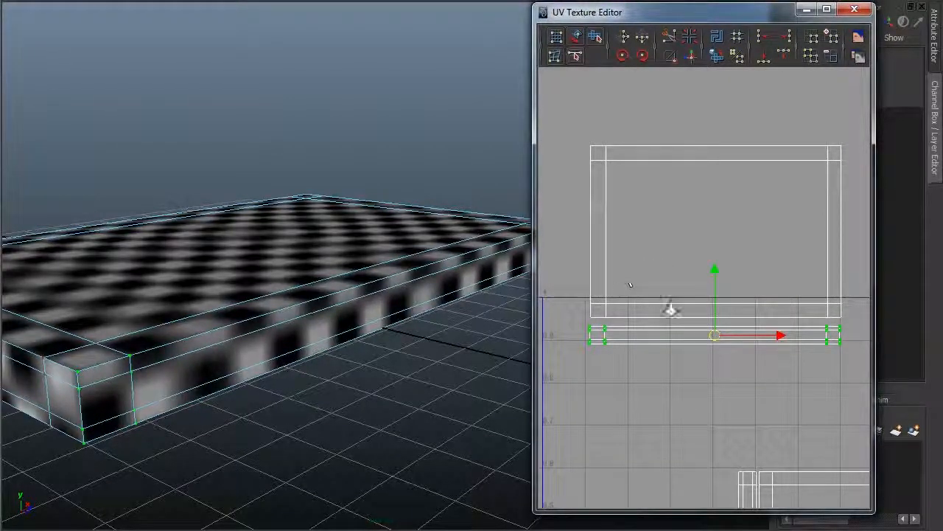
- Widen the UV Texture Editor, switch to edge selection, and select the large shell's lower outer edge to locate it on the box
drag(533, 243, 261, 228)
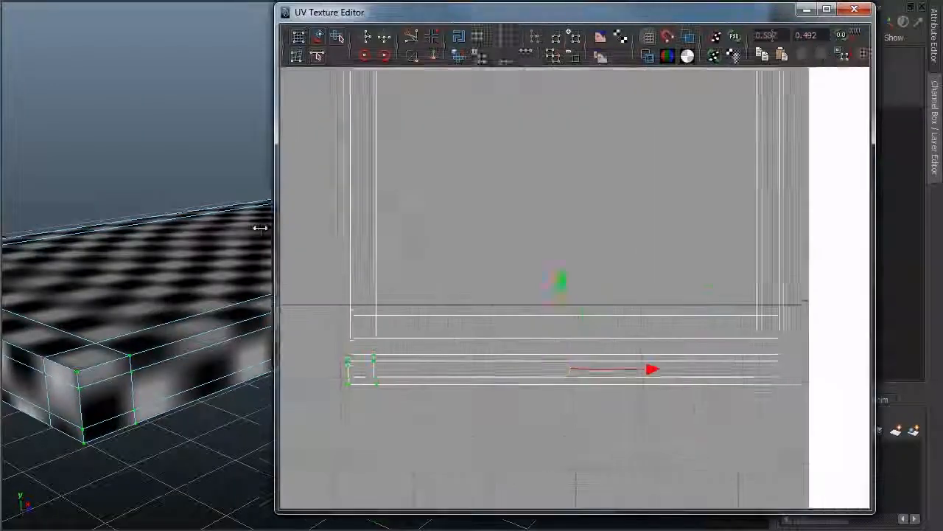
right_click(617, 327)
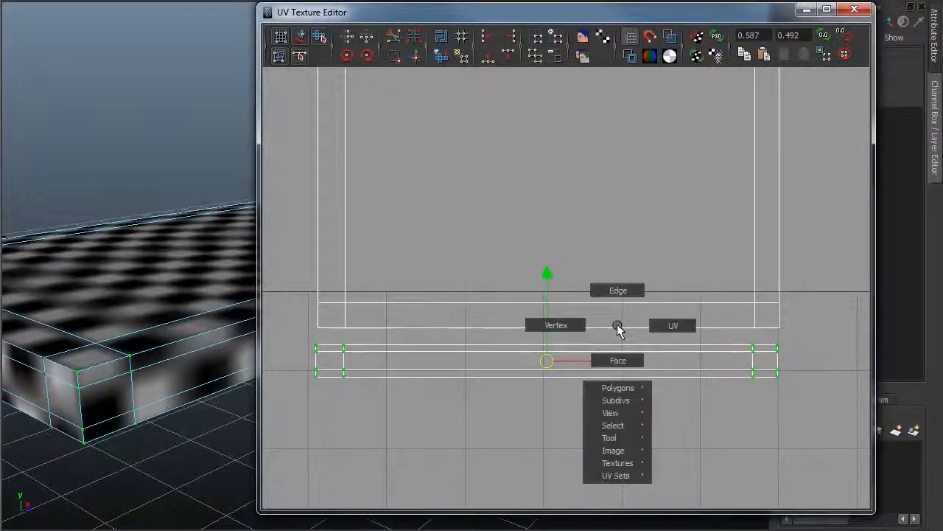
right_drag(617, 326, 623, 291)
click(378, 325)
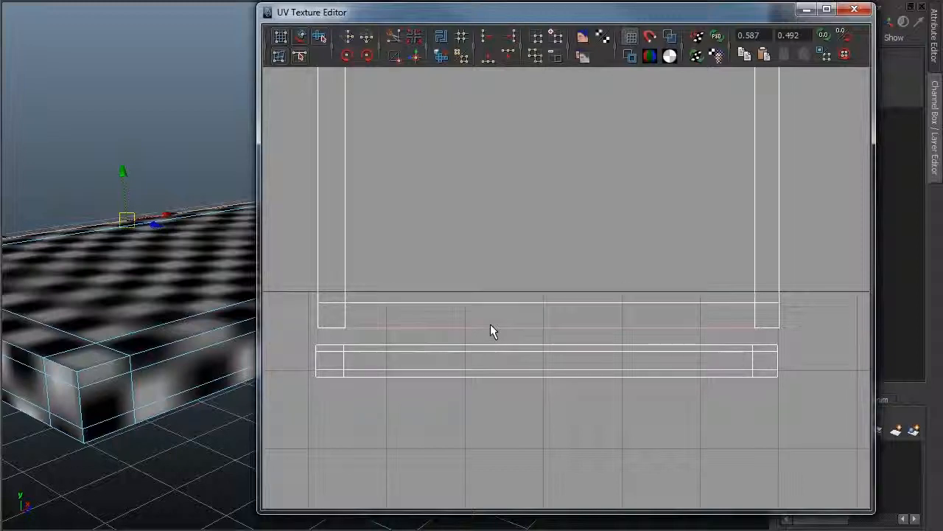
alt+drag(177, 267, 116, 259)
alt+middle_drag(160, 267, 93, 266)
- Select the large shell's upper outer edge to find the matching edge on the narrow shell
alt+middle_drag(637, 296, 650, 358)
alt+right_drag(650, 358, 554, 216)
click(560, 103)
alt+middle_drag(550, 165, 558, 200)
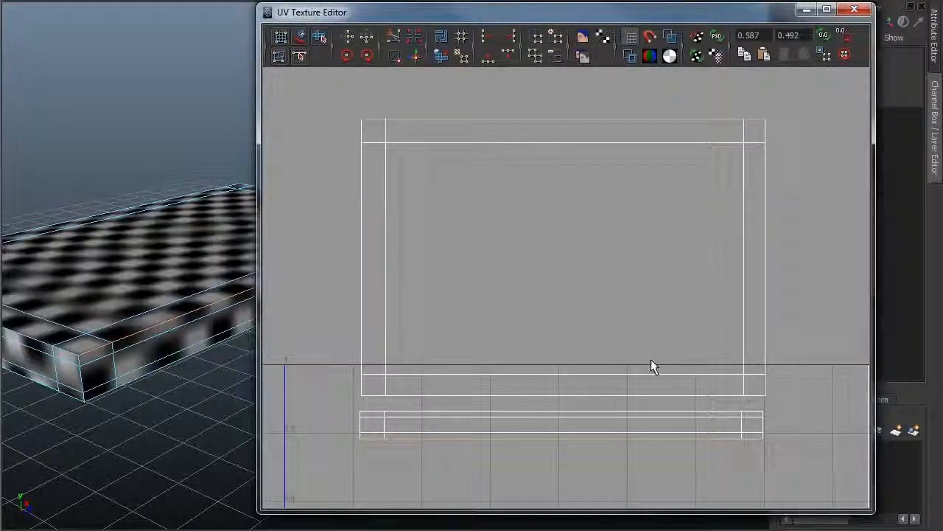
- Add the narrow shell's lower corner edge to the edge selection, move and sew the large shell onto it, and check the seam edge
click(375, 436)
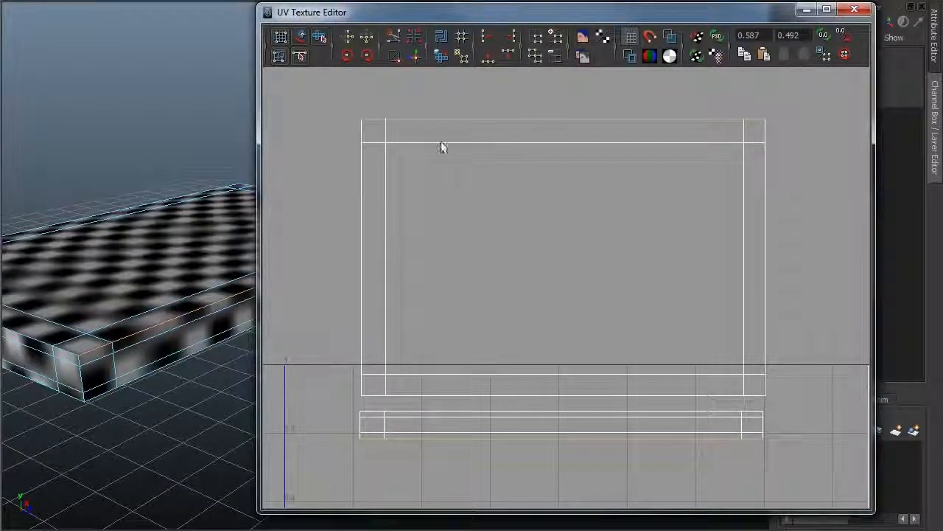
click(414, 55)
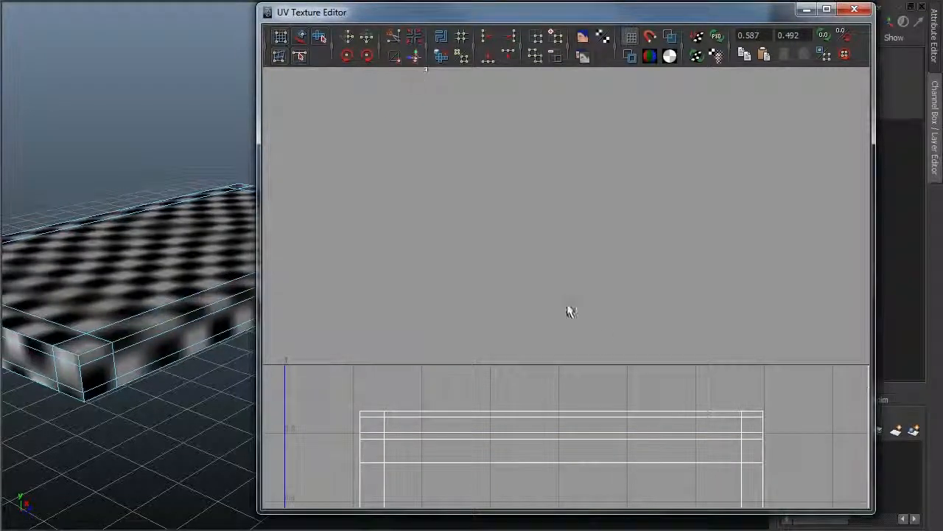
alt+right_drag(652, 347, 331, 322)
alt+middle_drag(473, 322, 480, 160)
alt+right_drag(449, 264, 661, 263)
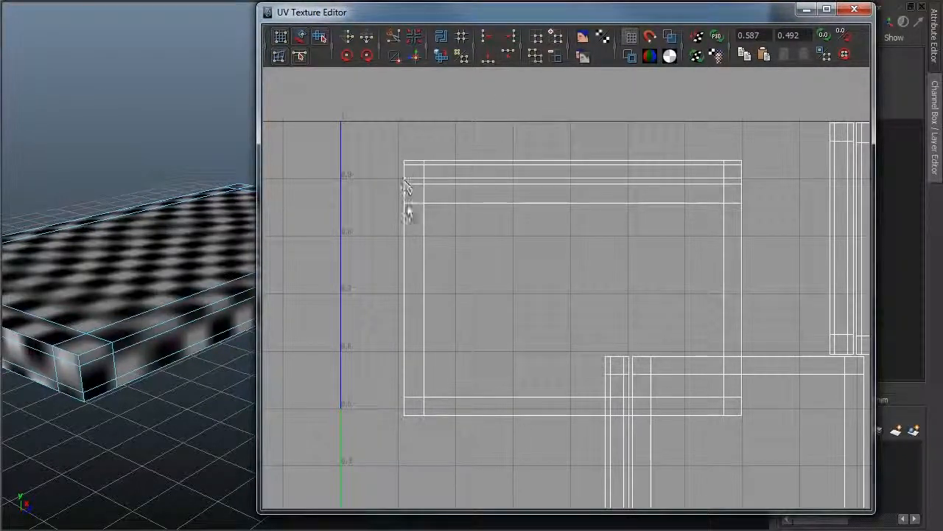
click(460, 185)
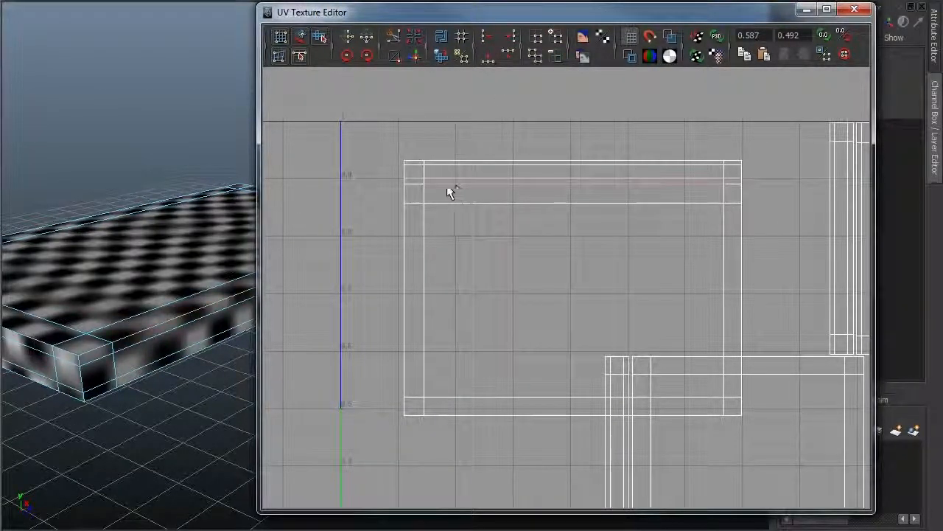
alt+middle_drag(474, 187, 441, 167)
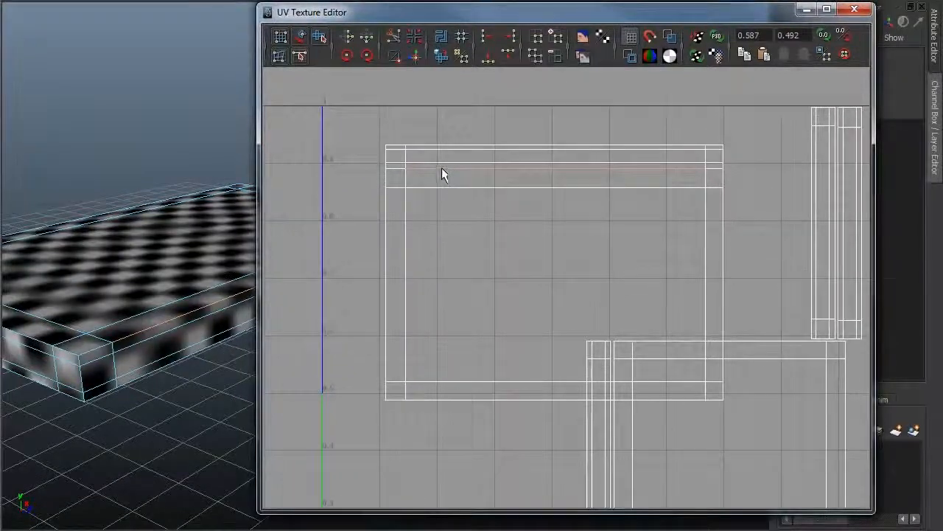
- Extend one UV of the joined shell to the whole shell and move it up, clear of the other large shell
right_click(442, 168)
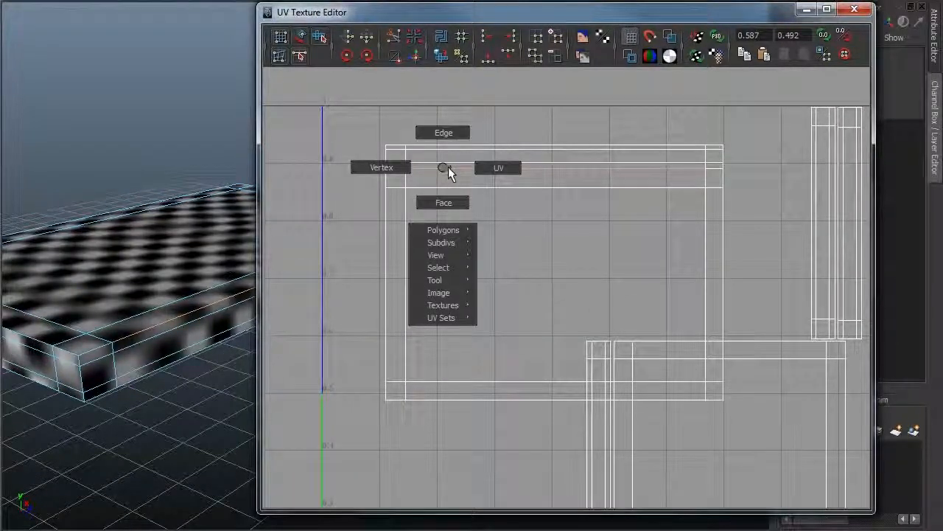
click(484, 168)
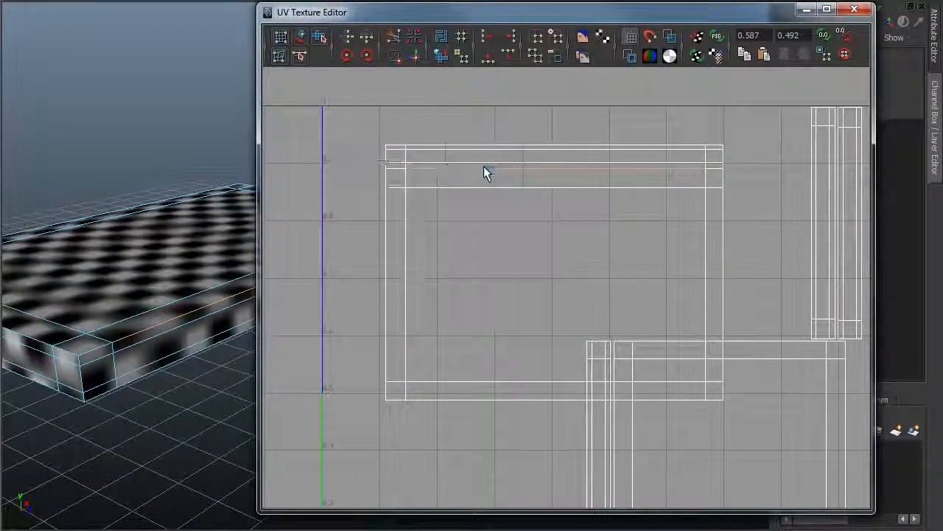
click(406, 188)
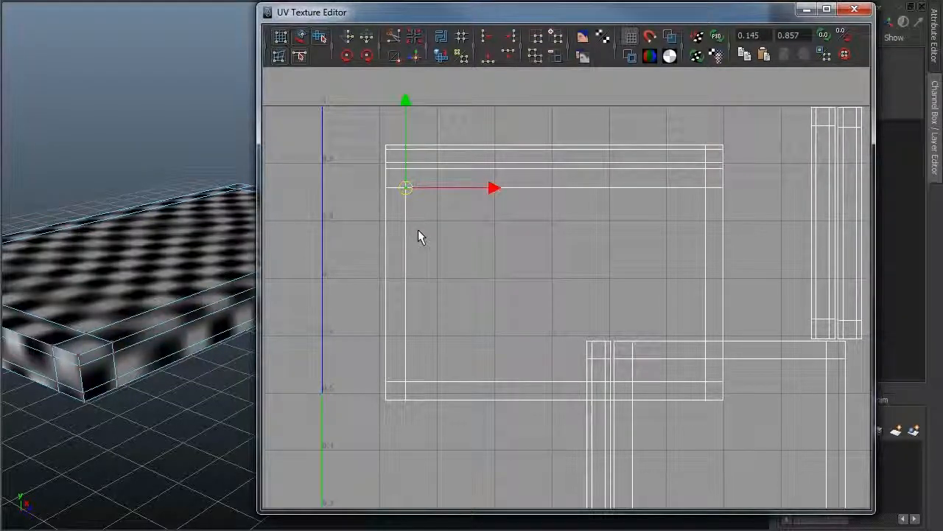
ctrl+right_drag(419, 231, 469, 216)
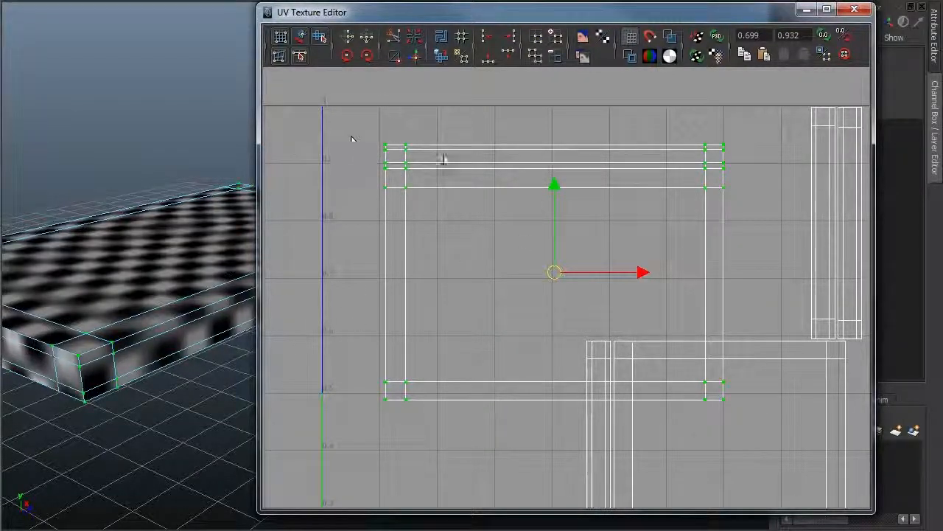
drag(556, 275, 556, 192)
scroll(534, 210, down, 1)
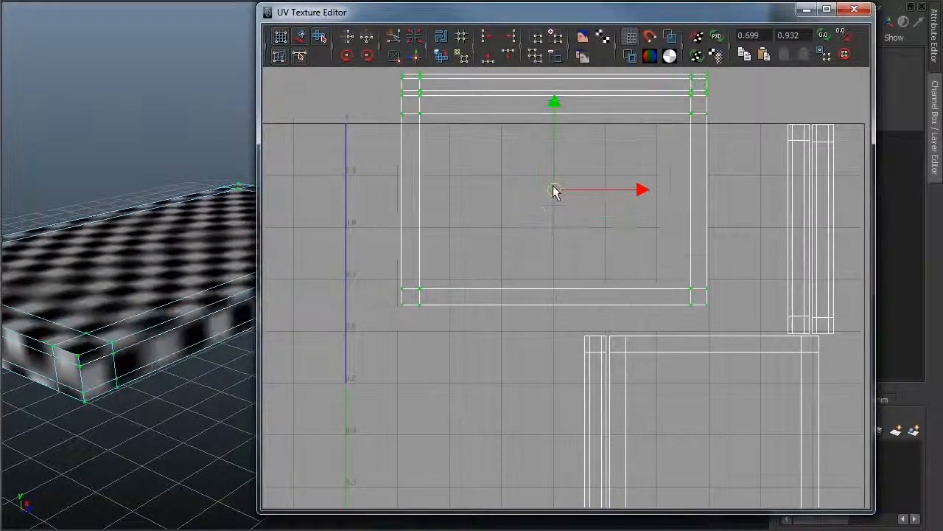
alt+middle_drag(577, 241, 547, 241)
drag(550, 225, 550, 209)
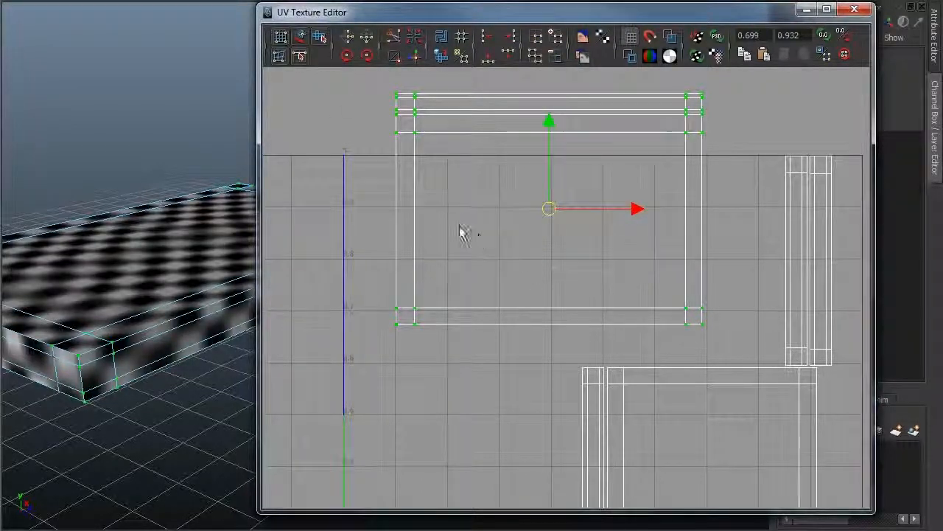
- Select the main face on the box's opposite long side to identify its shell in the UV Texture Editor
drag(603, 12, 635, 12)
alt+drag(224, 230, 185, 273)
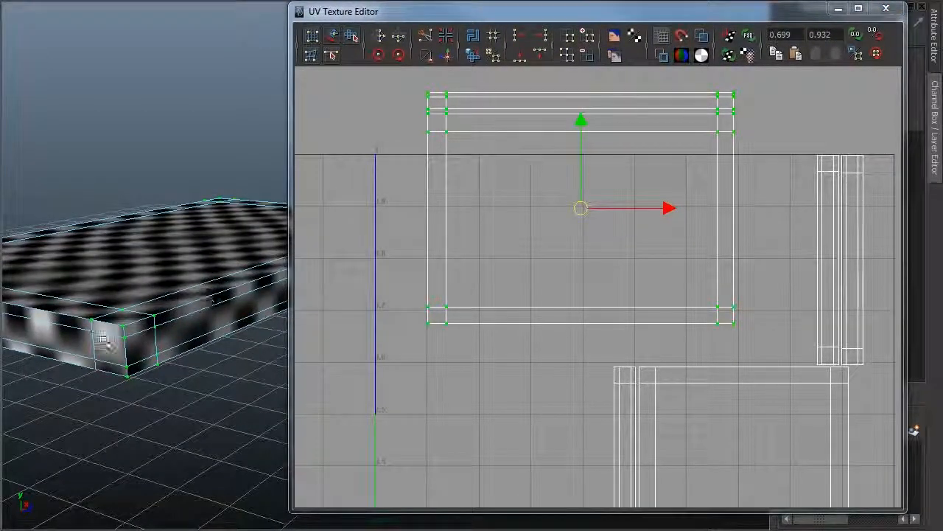
alt+drag(217, 325, 196, 273)
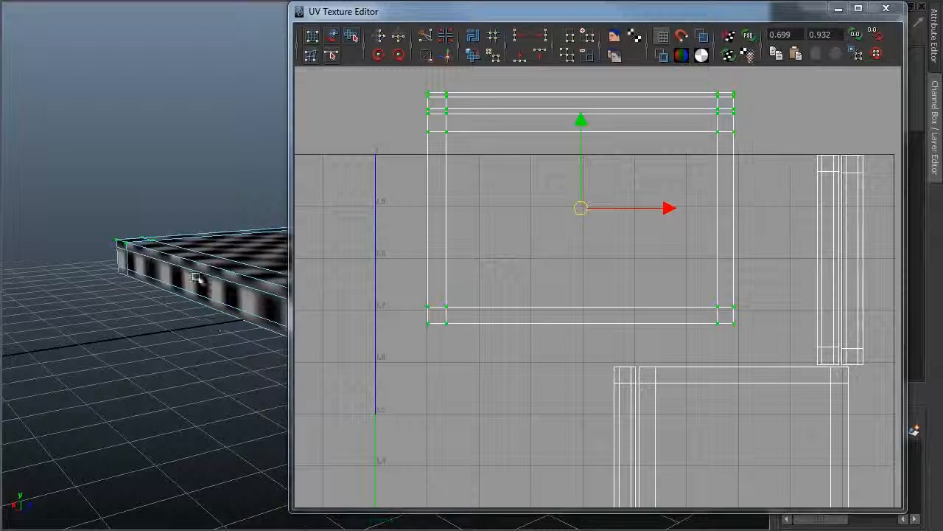
right_click(625, 295)
click(626, 327)
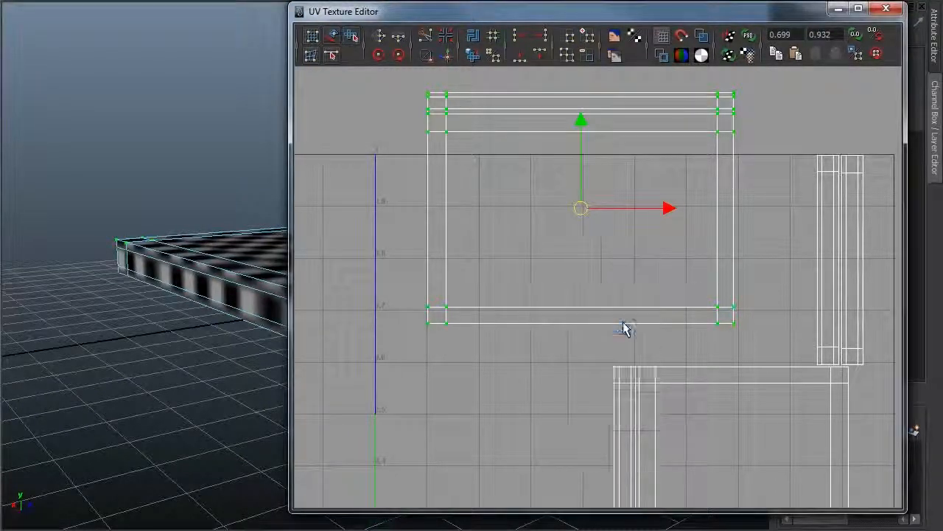
click(280, 311)
alt+middle_drag(528, 335, 506, 299)
alt+middle_drag(271, 276, 127, 233)
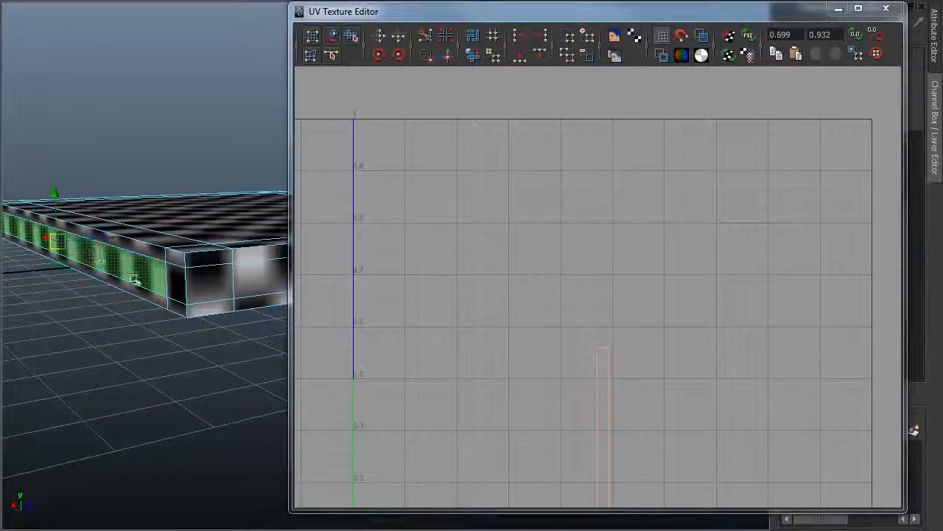
alt+middle_drag(616, 516, 618, 283)
- Extend one upper UV of the identified narrow shell to the whole shell and move it out into empty space
right_drag(589, 289, 628, 288)
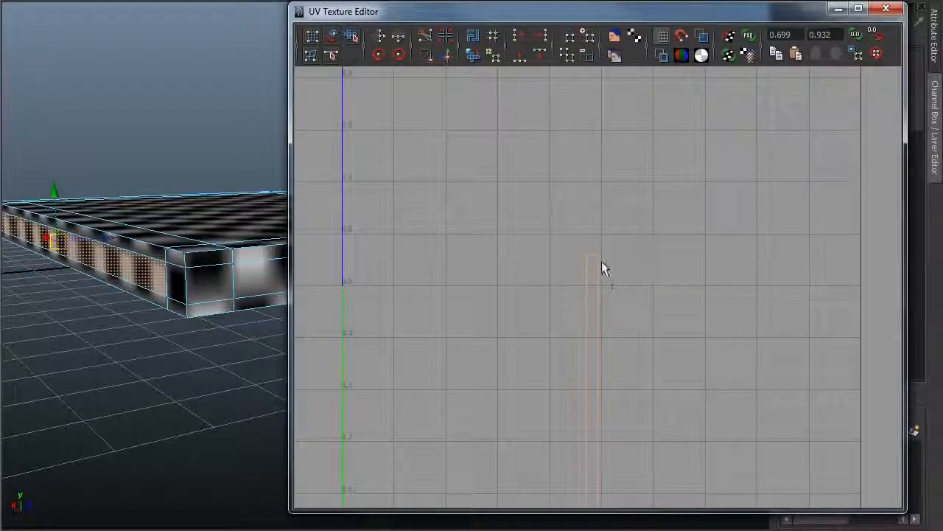
click(598, 258)
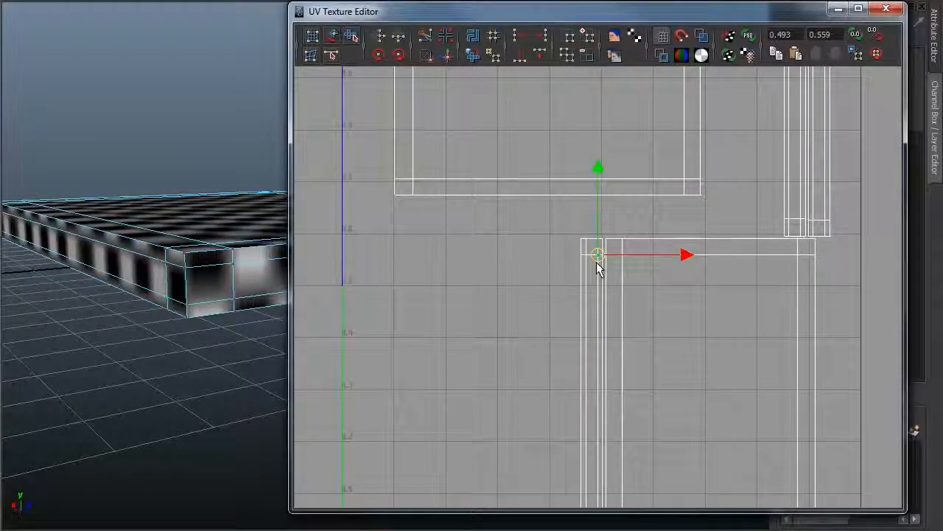
ctrl+right_drag(600, 289, 639, 271)
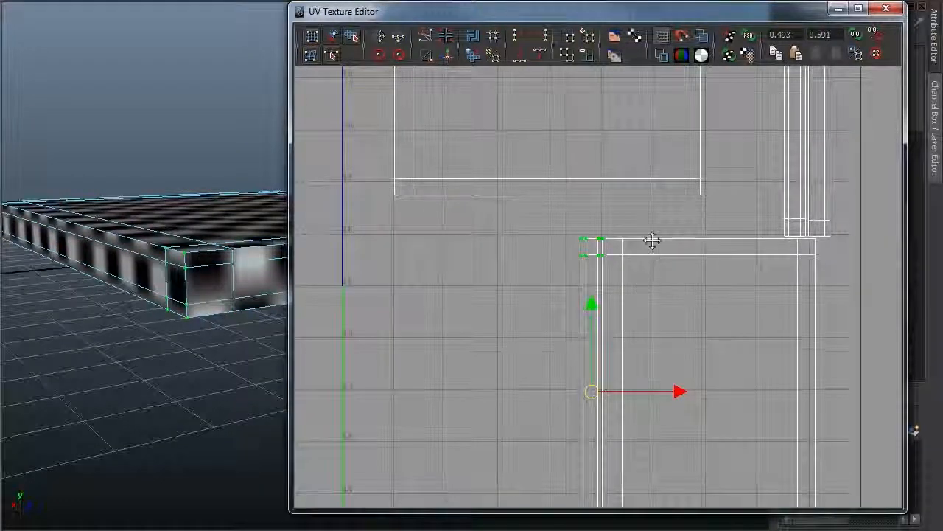
key(f)
drag(613, 317, 492, 299)
alt+middle_drag(726, 301, 805, 419)
alt+right_drag(718, 362, 595, 354)
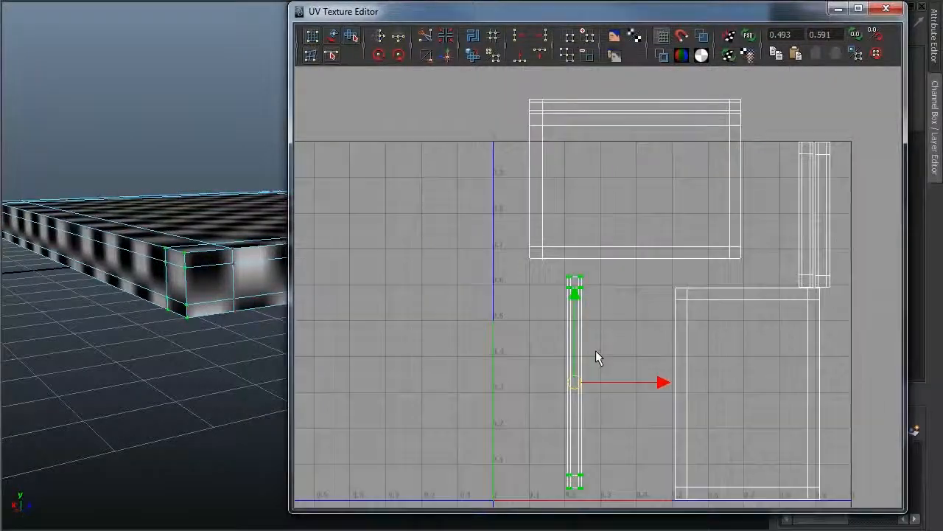
- Rotate the second narrow shell clockwise to horizontal and place it just below the joined shell with their ends lined up
click(398, 55)
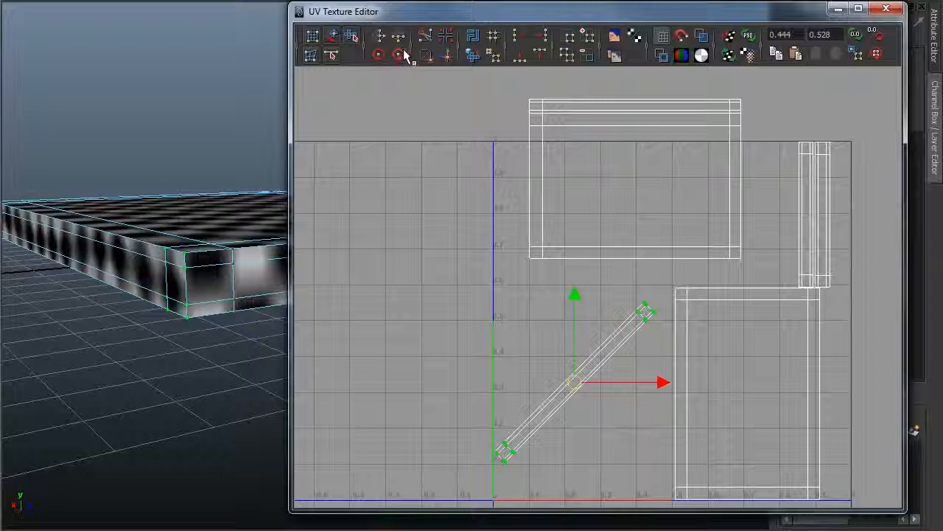
click(399, 56)
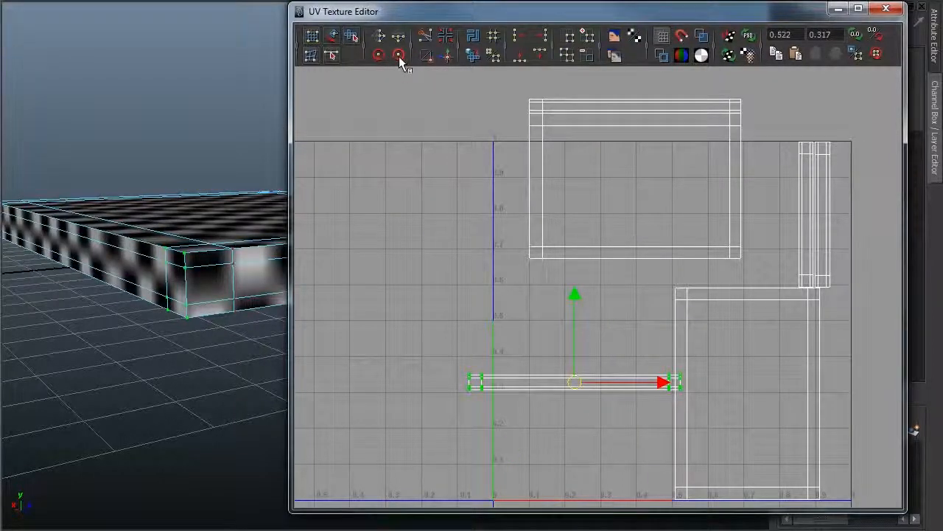
drag(577, 390, 638, 283)
alt+right_drag(503, 288, 841, 292)
alt+middle_drag(684, 283, 544, 287)
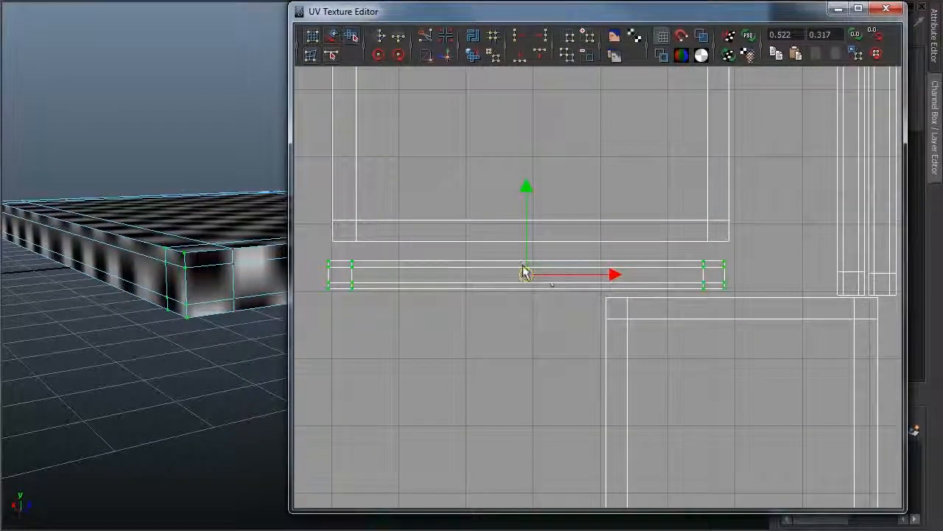
drag(526, 270, 529, 274)
- Select the joined shell's full lower outer edge, including both corner segments, and move and sew the second narrow shell to it
right_drag(480, 268, 481, 232)
click(457, 243)
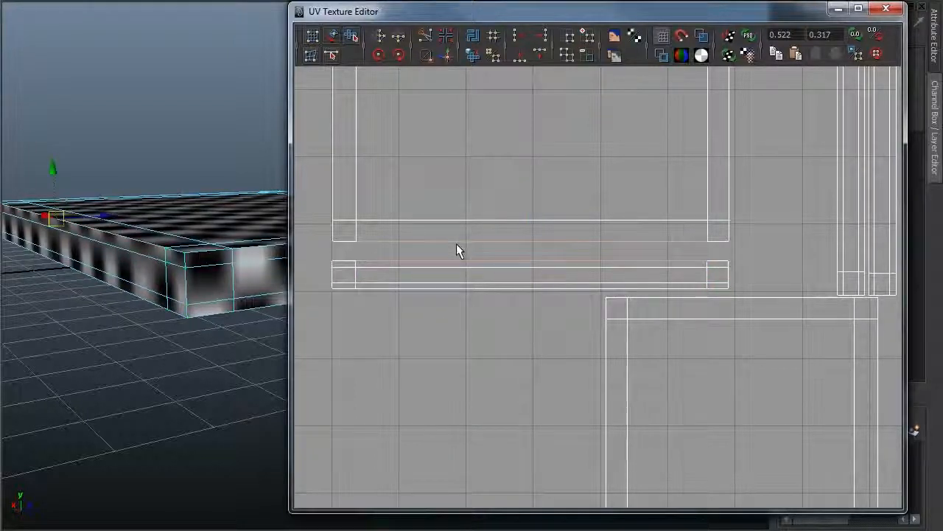
click(339, 242)
click(717, 250)
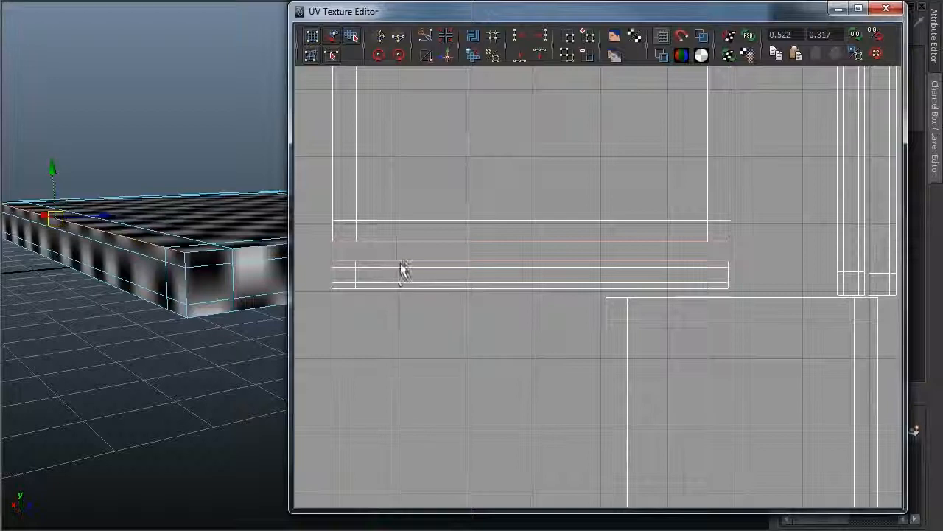
alt+middle_drag(510, 293, 578, 255)
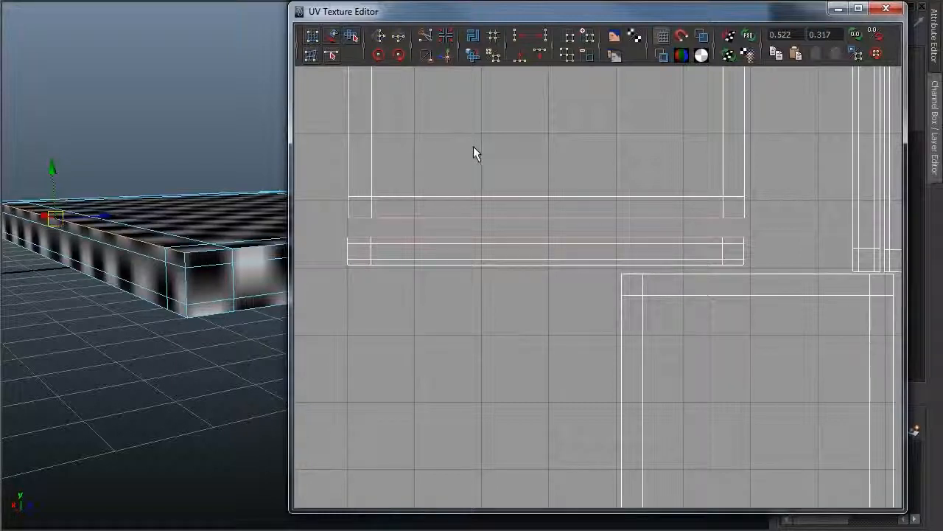
click(447, 57)
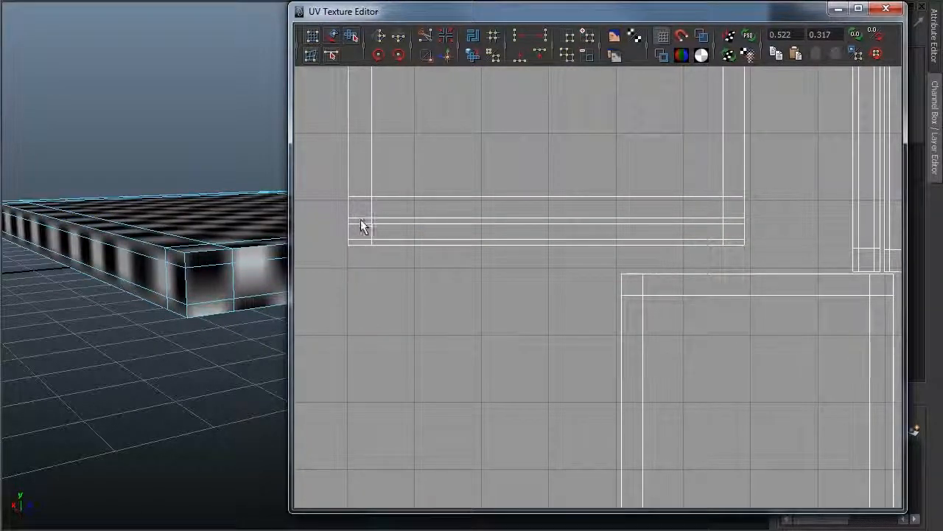
scroll(474, 206, down, 3)
scroll(554, 234, down, 2)
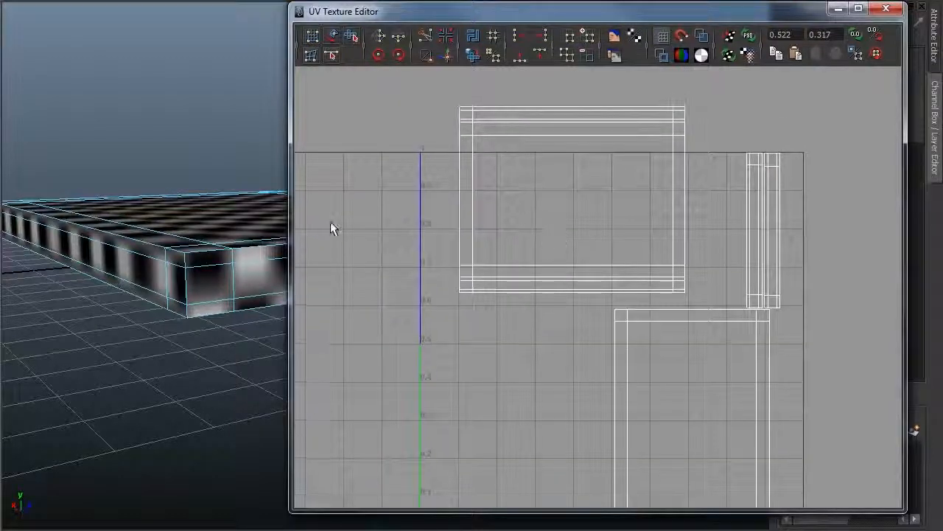
scroll(455, 230, down, 1)
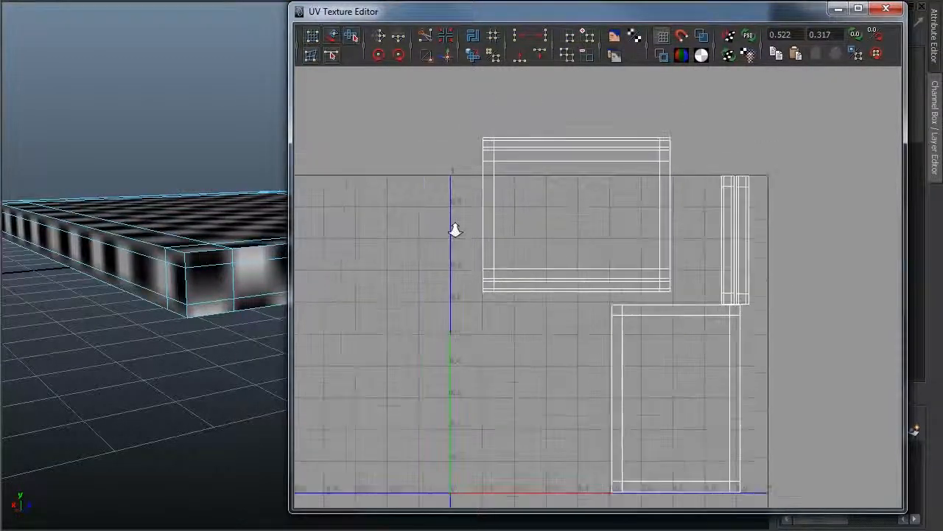
- Turn off textured shading and select faces across the box's long side and top to check the sewn shell in the UV layout
mouse_move(238, 211)
alt+mouse_down()
mouse_move(145, 182)
mouse_move(126, 197)
mouse_move(170, 224)
alt+mouse_up()
key(5)
right_drag(170, 226, 171, 247)
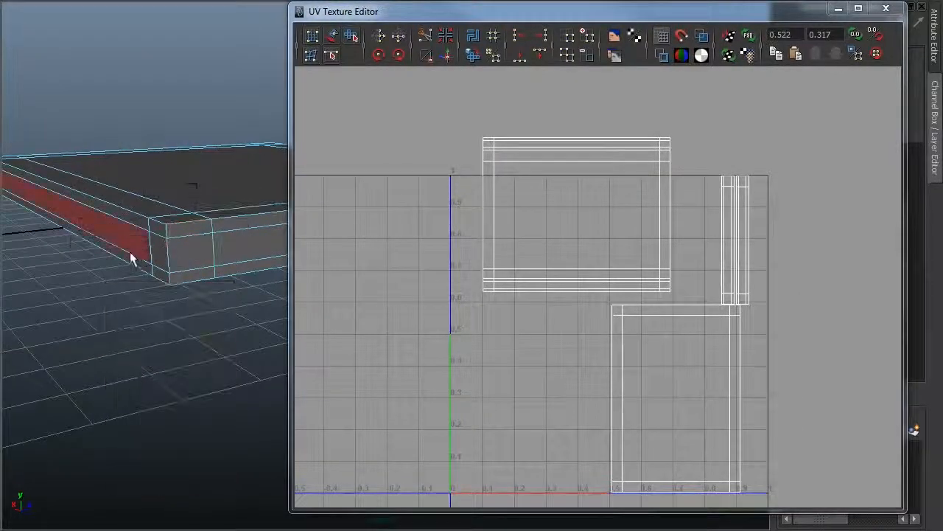
click(130, 256)
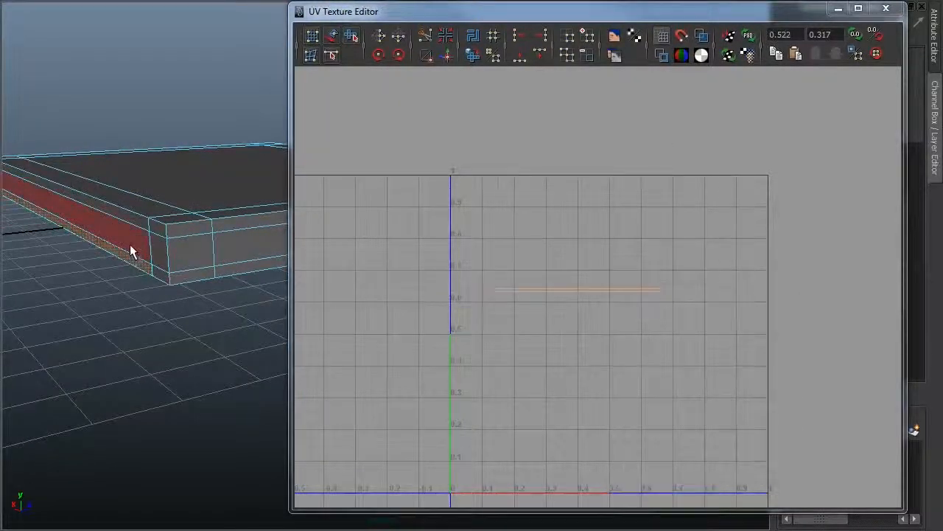
shift+click(132, 202)
shift+click(218, 191)
alt+drag(225, 210, 199, 295)
shift+click(203, 237)
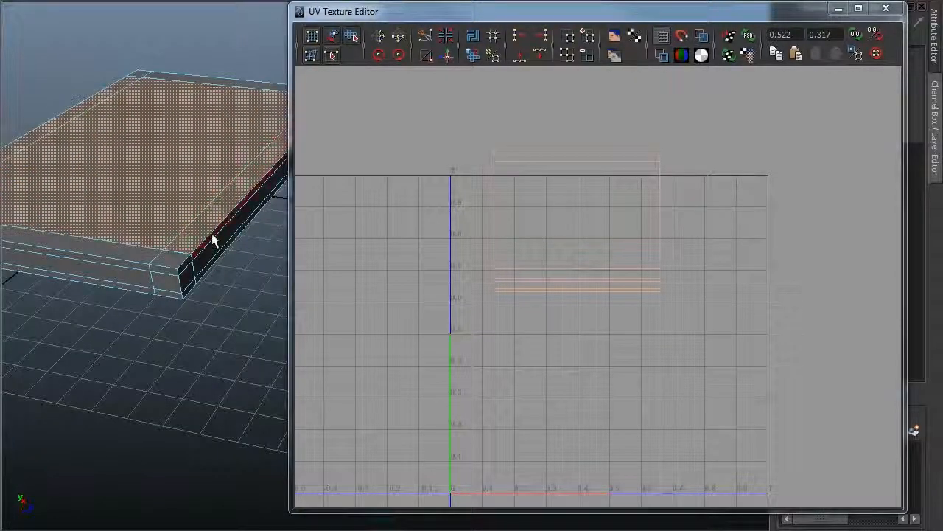
shift+click(213, 246)
alt+drag(219, 257, 213, 282)
shift+click(204, 213)
- Uncover the viewport by shrinking the UV Texture Editor, clear the face selection, and view the whole box
alt+drag(127, 160, 285, 118)
alt+drag(72, 265, 569, 211)
alt+drag(244, 250, 302, 291)
click(514, 253)
alt+right_drag(302, 291, 408, 282)
alt+drag(408, 283, 339, 309)
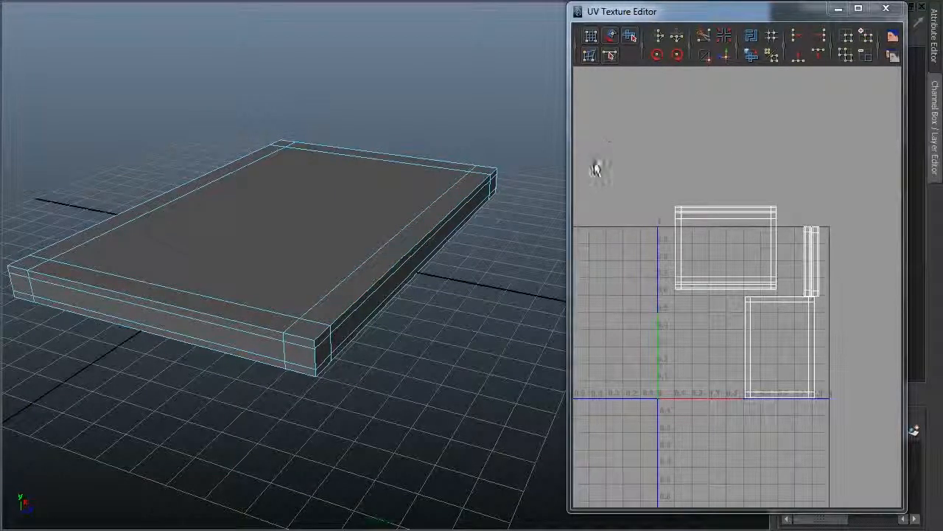
- Select the joined shell's full lower outer edge, including both corner segments, and move and sew the remaining large shell to it
drag(566, 175, 214, 196)
alt+right_drag(572, 234, 754, 236)
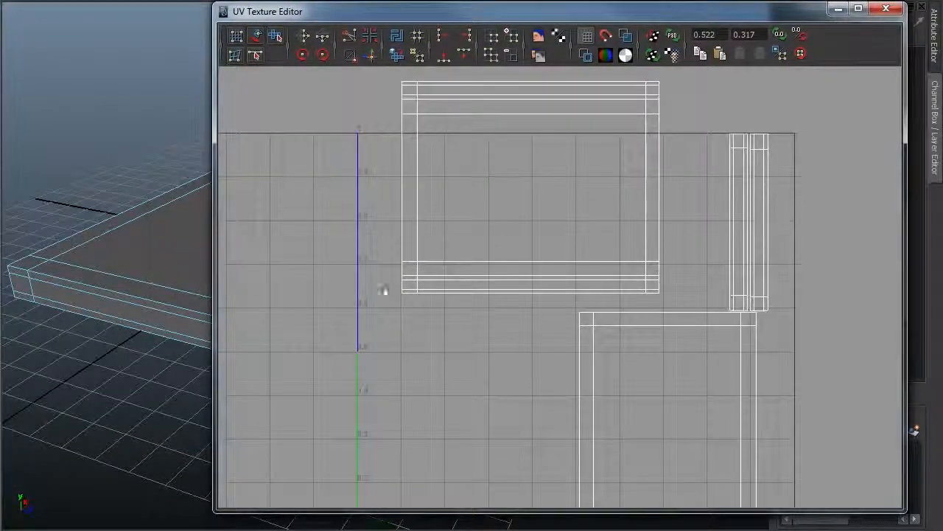
alt+right_drag(384, 291, 547, 274)
right_click(437, 293)
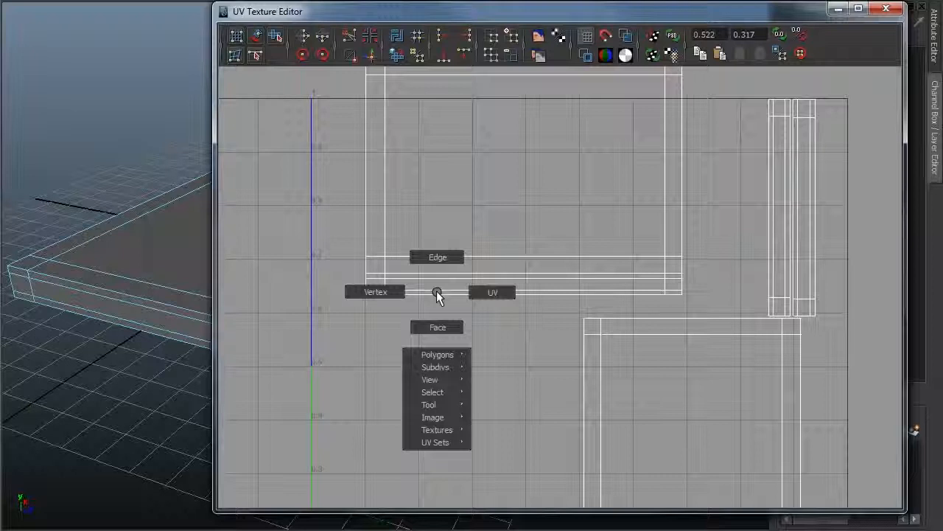
right_drag(437, 294, 438, 259)
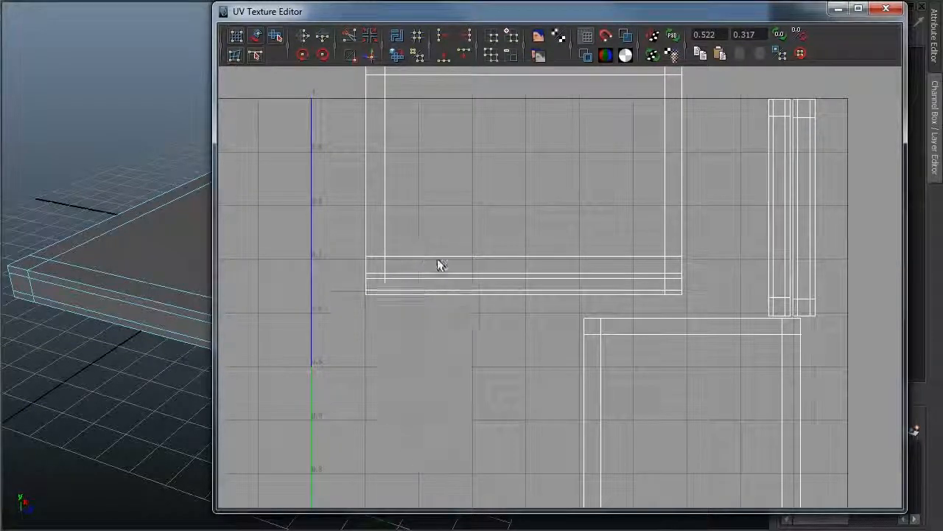
alt+right_drag(379, 296, 442, 301)
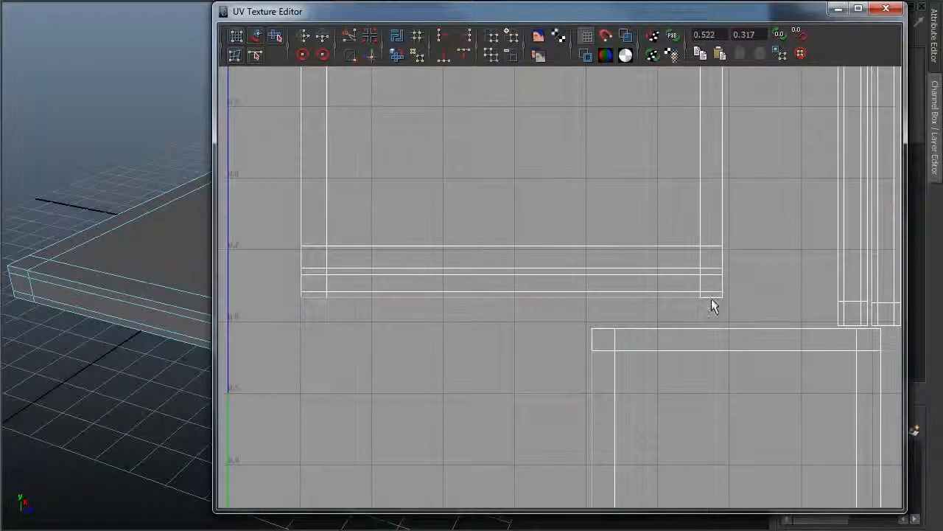
click(371, 53)
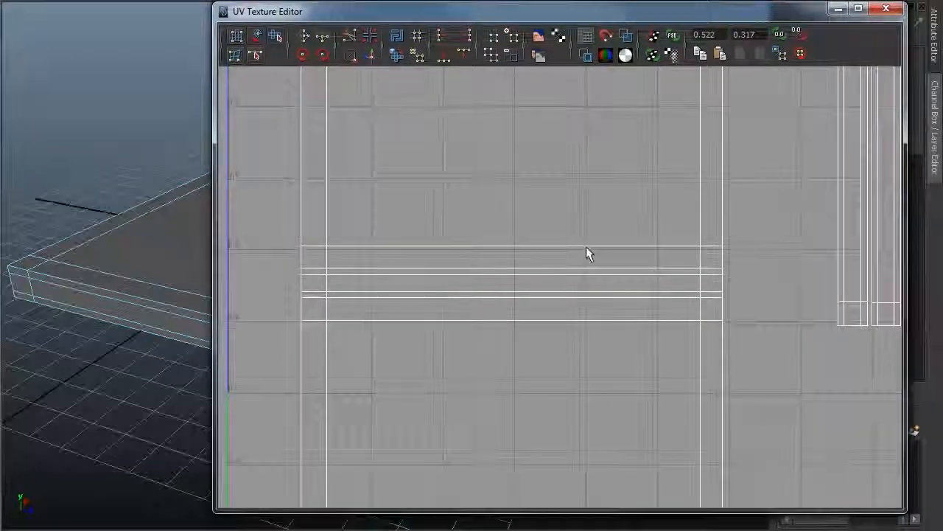
- Select the faces on the box's two short sides to locate their narrow vertical shells in the UV layout, then clear the selection
alt+middle_drag(628, 271, 644, 251)
alt+right_drag(644, 252, 352, 253)
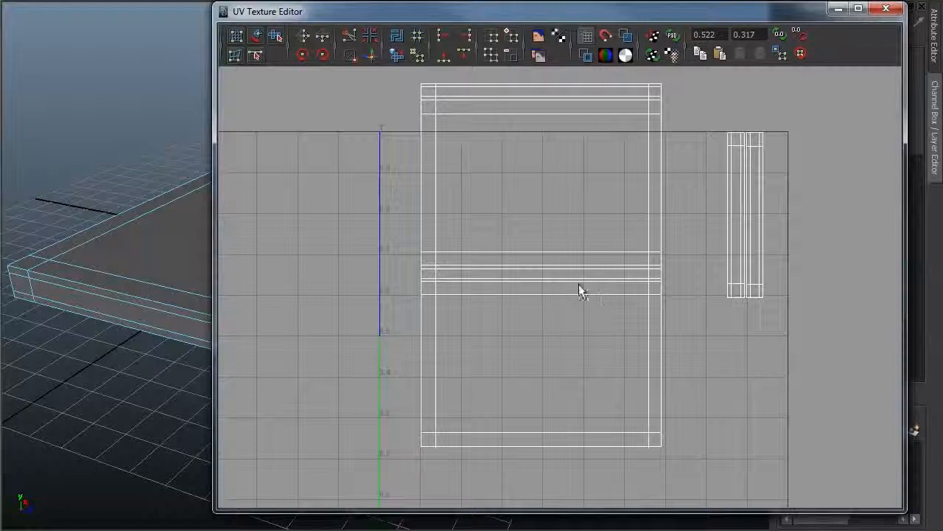
alt+middle_drag(487, 176, 491, 225)
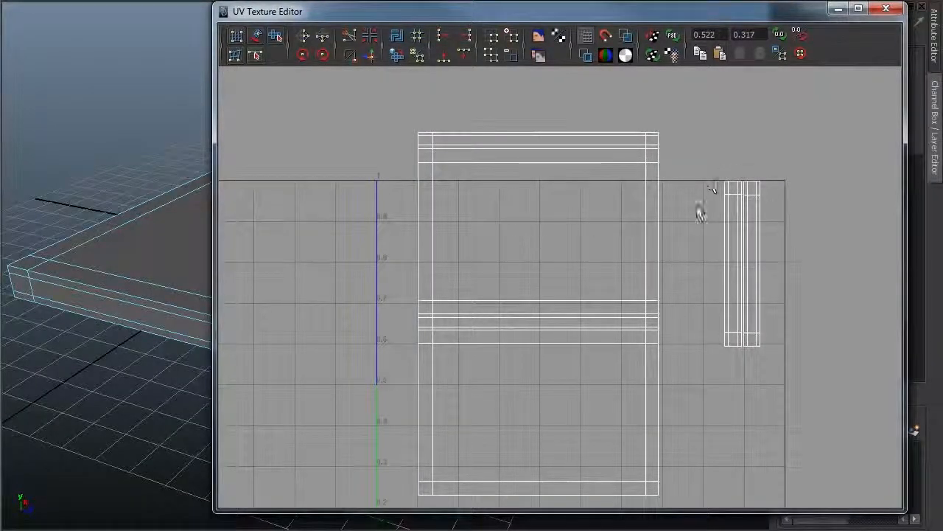
alt+drag(205, 216, 52, 210)
alt+middle_drag(52, 211, 14, 174)
drag(214, 219, 421, 218)
alt+drag(288, 285, 143, 246)
right_drag(142, 240, 142, 271)
double_click(137, 248)
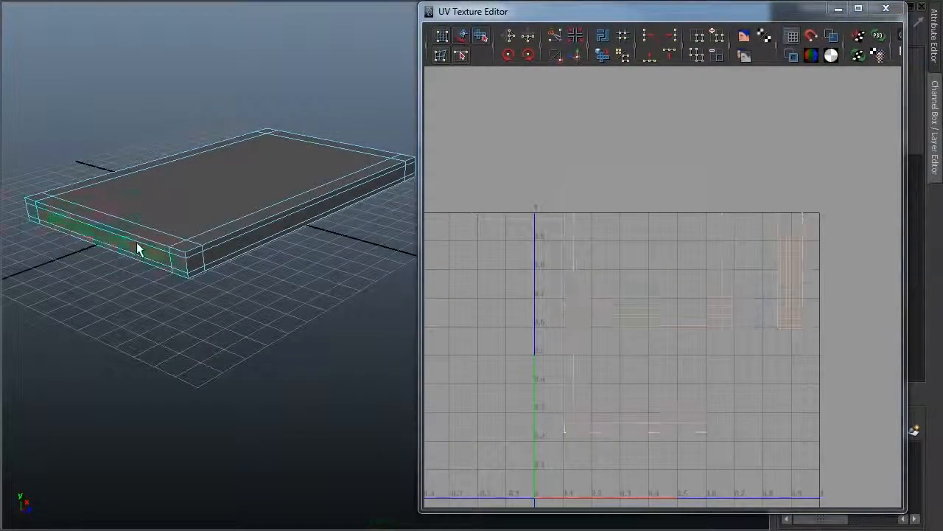
click(131, 250)
alt+drag(266, 299, 167, 303)
alt+middle_drag(263, 302, 63, 295)
shift+click(337, 227)
alt+drag(186, 294, 281, 288)
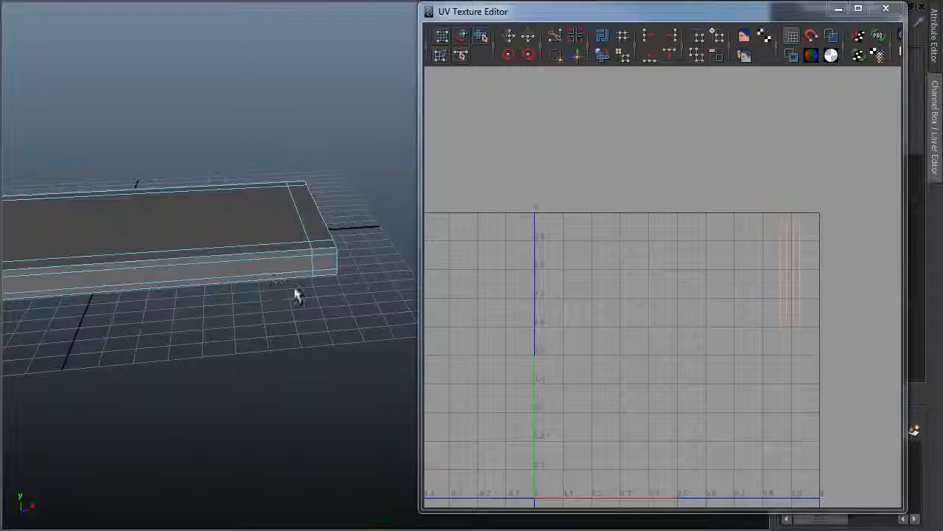
click(711, 261)
alt+right_drag(624, 262, 831, 260)
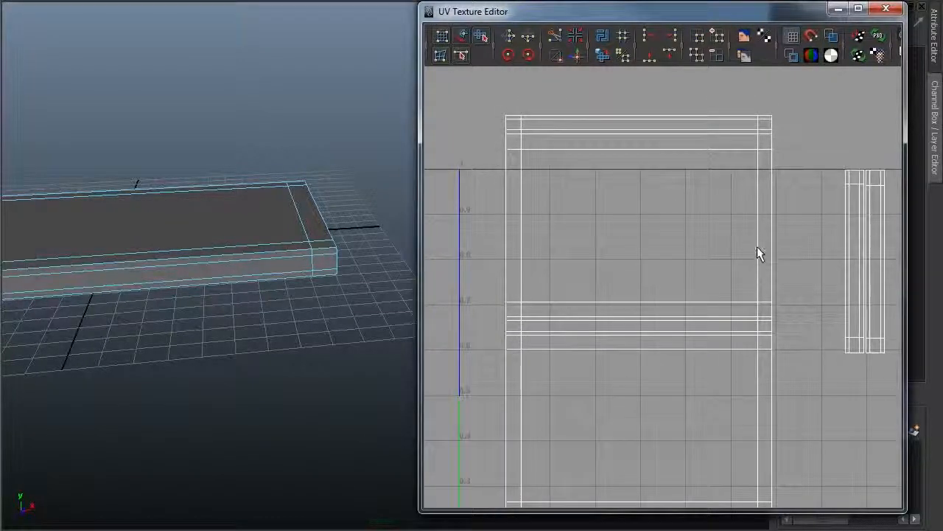
- Select the right outer edge of the joined shell's upper large section, including its corner segments, and move and sew the matching narrow shell to it
alt+drag(344, 252, 299, 221)
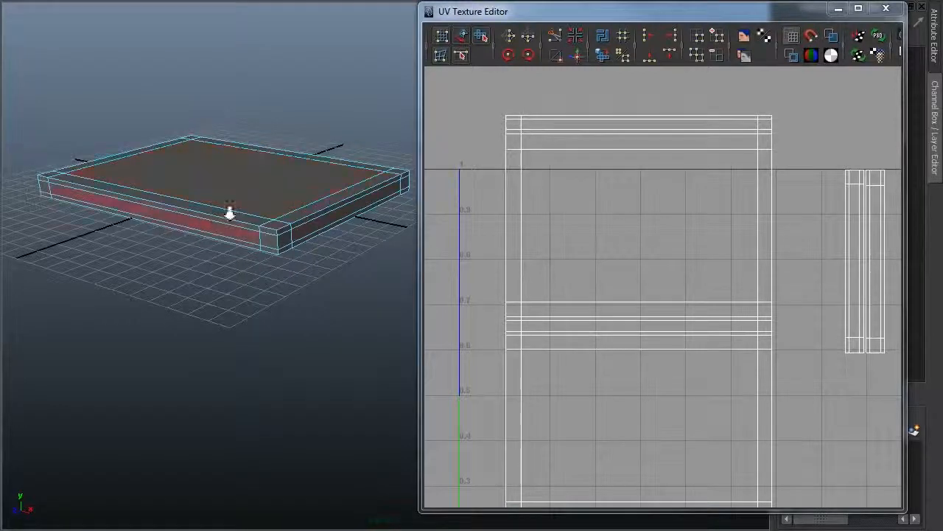
alt+right_drag(230, 213, 259, 219)
alt+middle_drag(260, 219, 199, 268)
alt+right_drag(199, 267, 297, 263)
right_drag(774, 230, 782, 184)
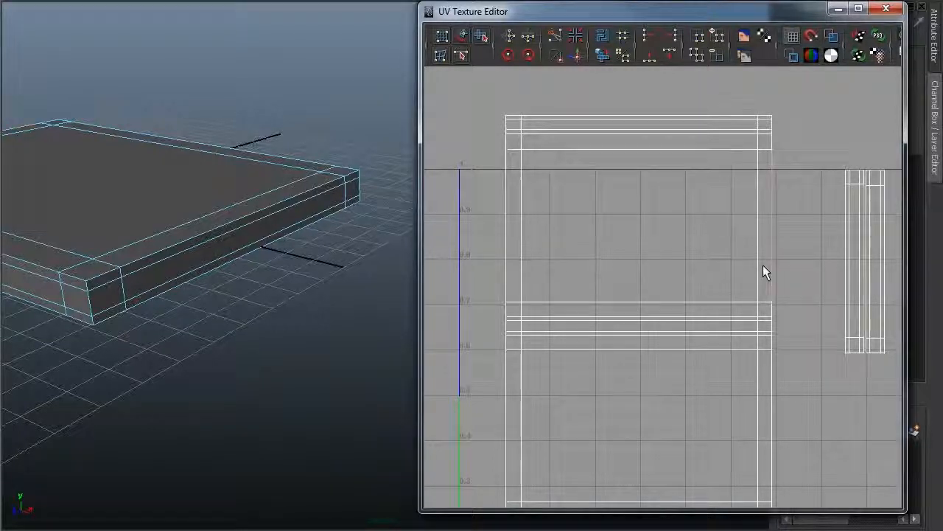
alt+right_drag(654, 225, 802, 209)
alt+middle_drag(802, 209, 733, 295)
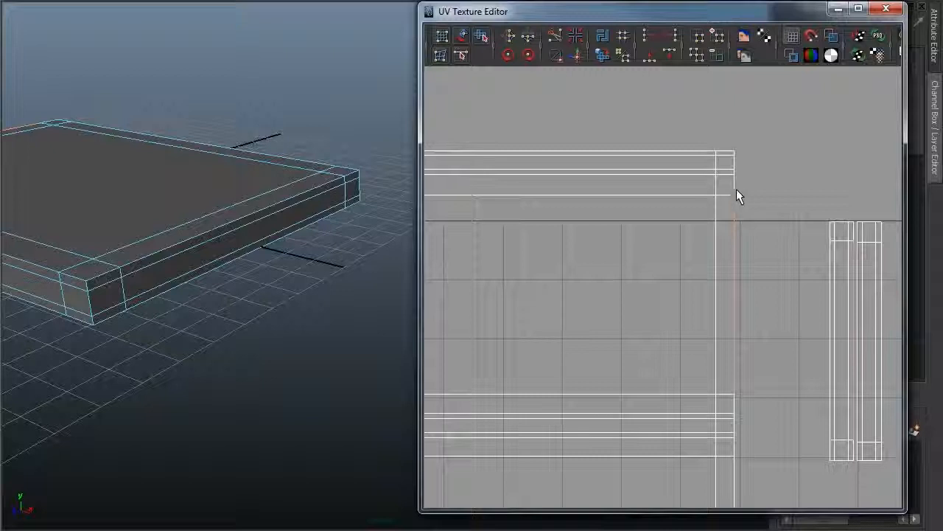
drag(421, 190, 118, 186)
alt+right_drag(656, 241, 565, 251)
alt+right_drag(629, 253, 580, 253)
alt+middle_drag(624, 279, 610, 235)
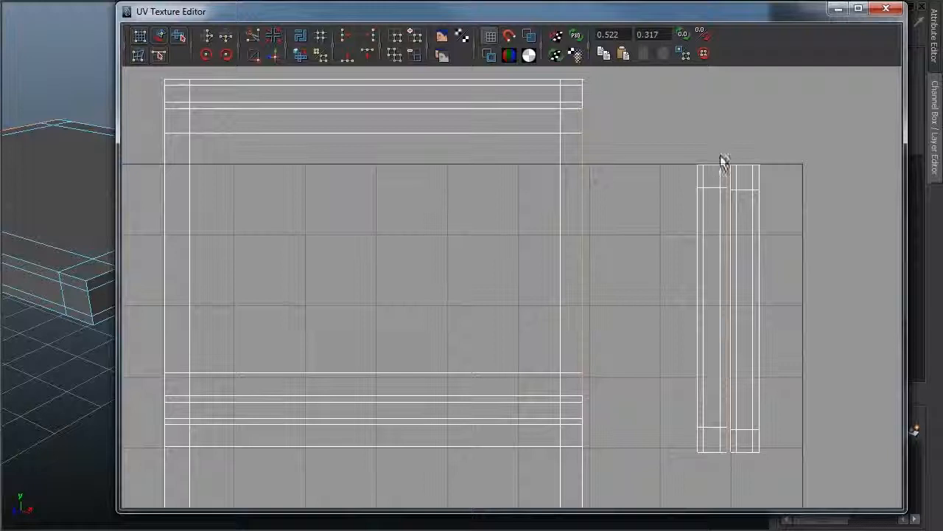
click(274, 58)
- Select the left outer edge of the upper large section with its corner segments and move and sew the last narrow shell to it
alt+right_drag(693, 325, 512, 292)
alt+right_drag(724, 307, 649, 259)
alt+middle_drag(426, 225, 596, 226)
drag(431, 171, 406, 324)
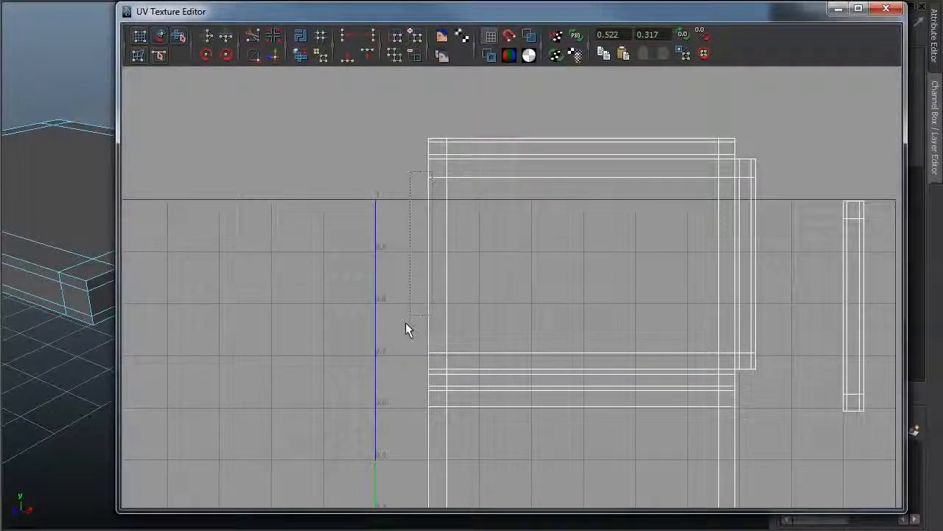
drag(395, 363, 395, 364)
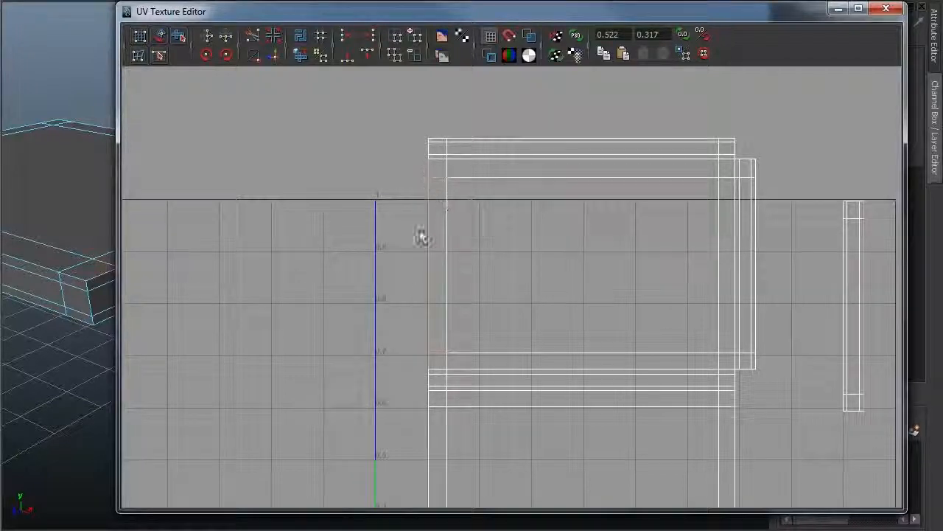
click(276, 59)
- Examine the fully joined UV layout and compare it with the box from another angle
alt+right_drag(561, 228, 381, 229)
alt+middle_drag(381, 229, 524, 136)
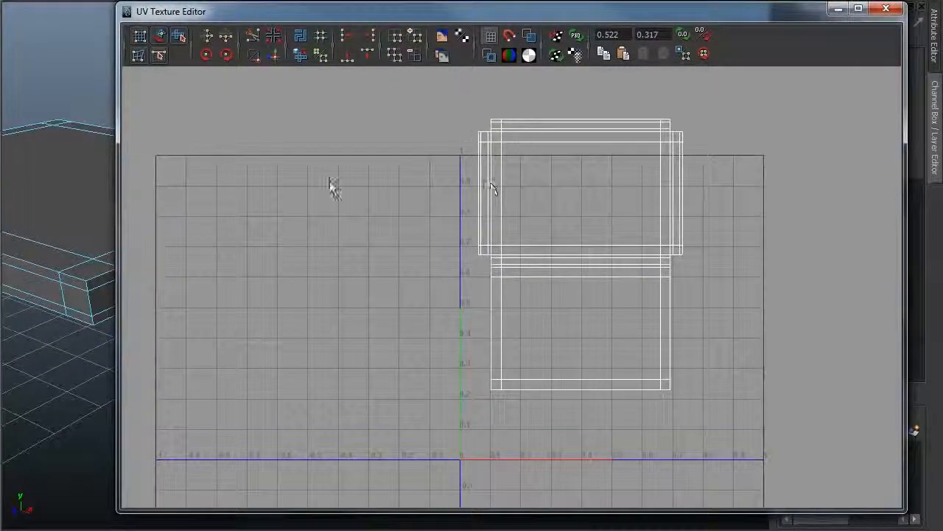
alt+drag(50, 216, 90, 264)
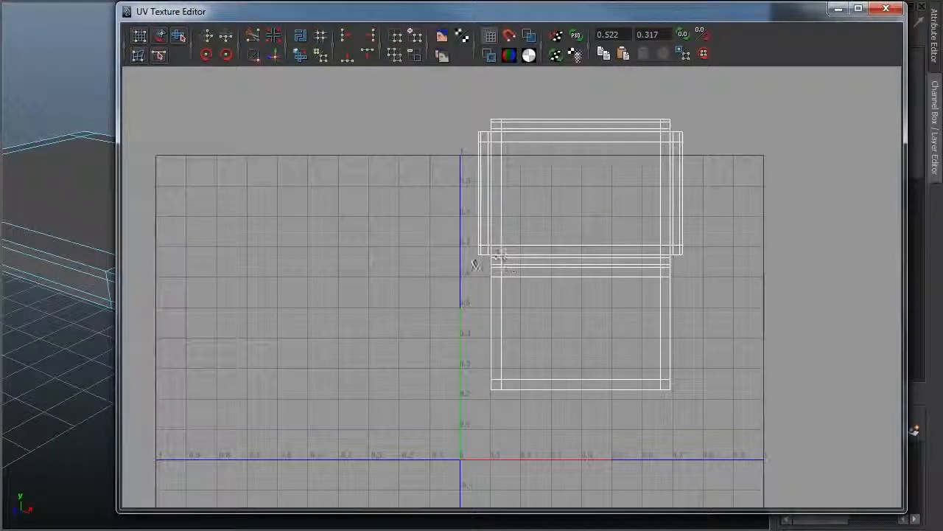
drag(123, 249, 385, 250)
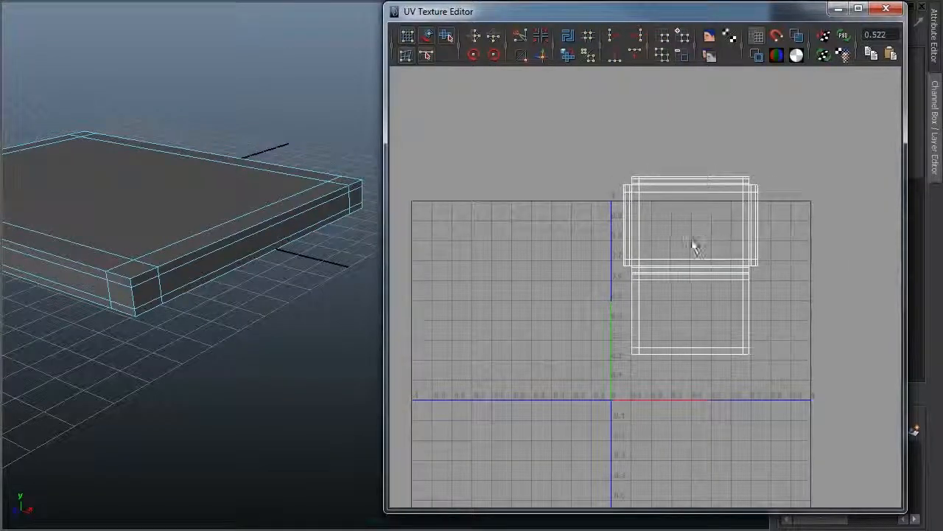
alt+drag(225, 209, 263, 243)
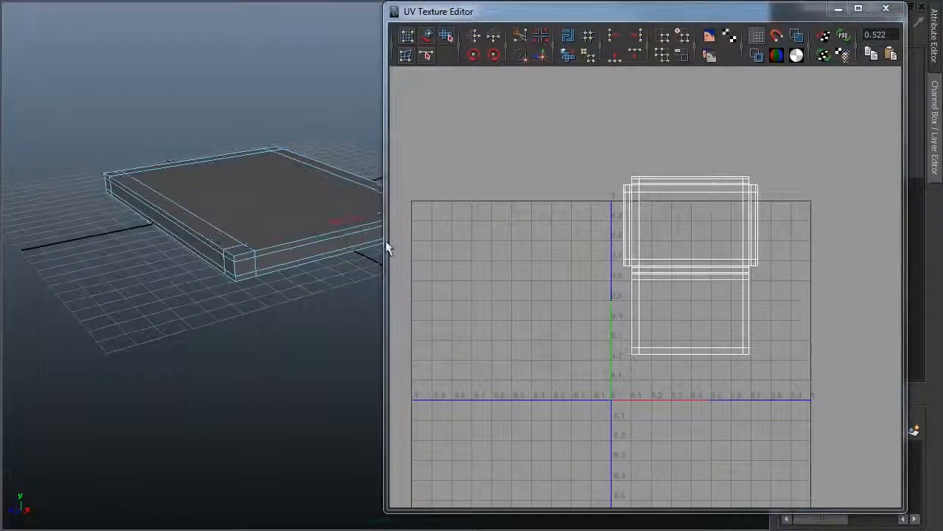
right_click(695, 210)
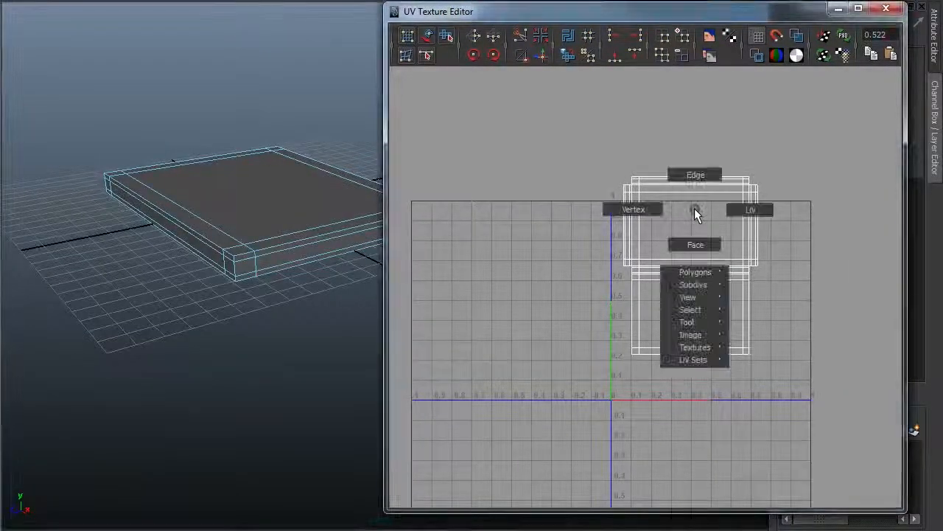
click(749, 210)
alt+right_drag(697, 231, 752, 205)
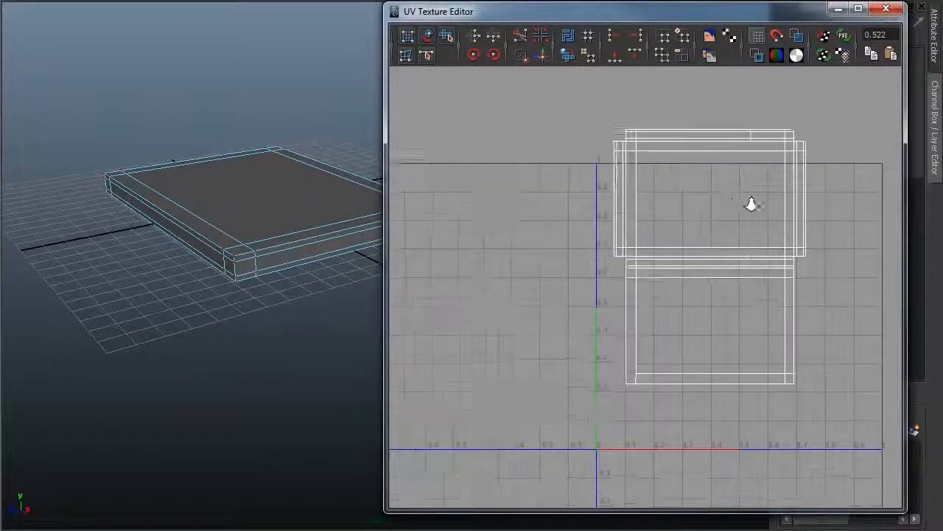
alt+middle_drag(751, 204, 672, 238)
double_click(690, 13)
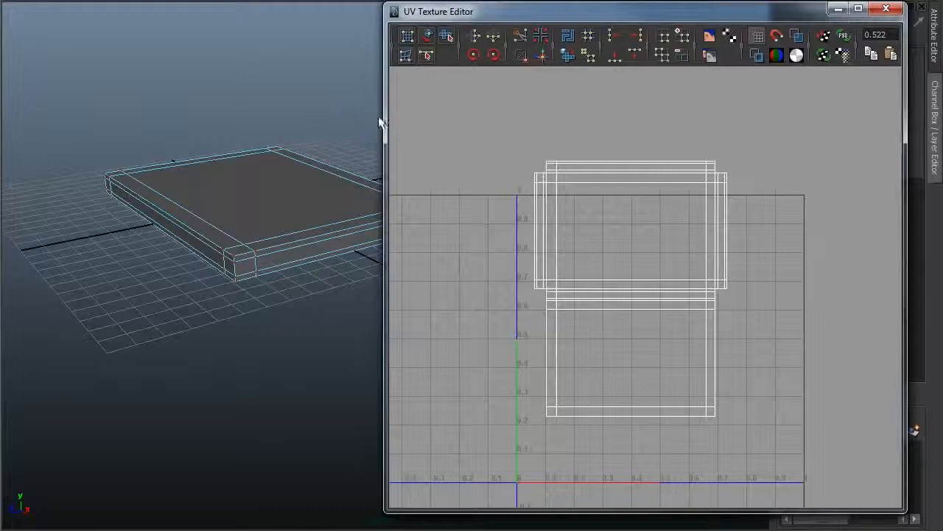
drag(385, 117, 131, 114)
scroll(571, 185, down, 3)
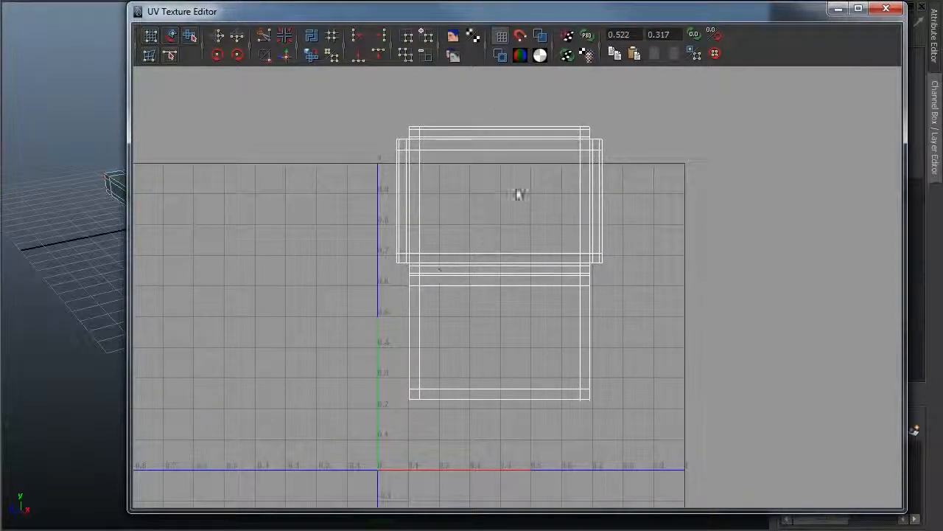
alt+middle_drag(570, 253, 550, 206)
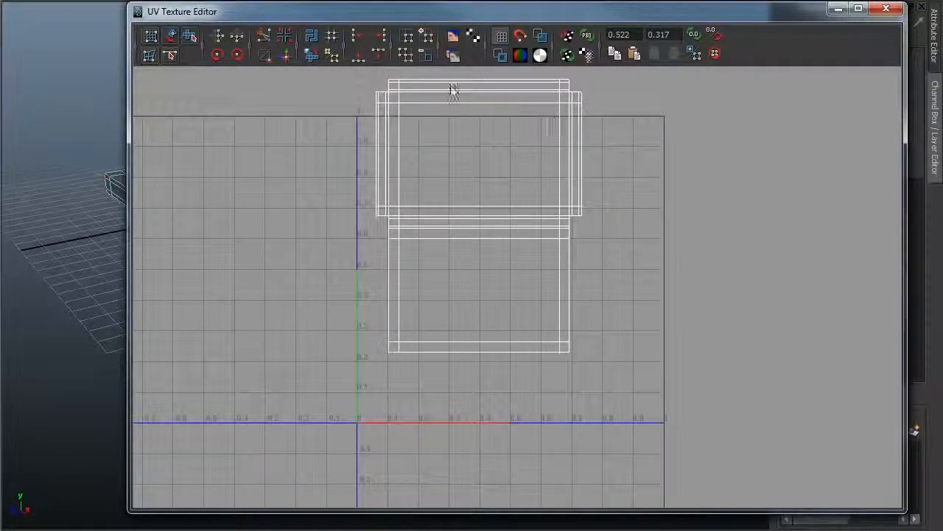
- Select all UVs of the joined shell and move them inside the 0-to-1 texture square, roughly centred
right_drag(506, 107, 558, 99)
alt+middle_drag(593, 157, 614, 193)
alt+right_drag(614, 193, 599, 189)
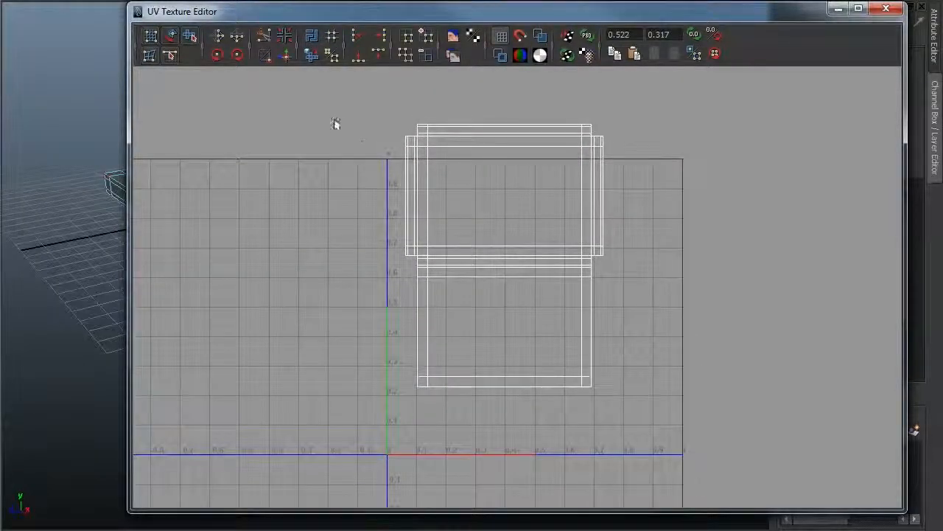
drag(693, 381, 704, 451)
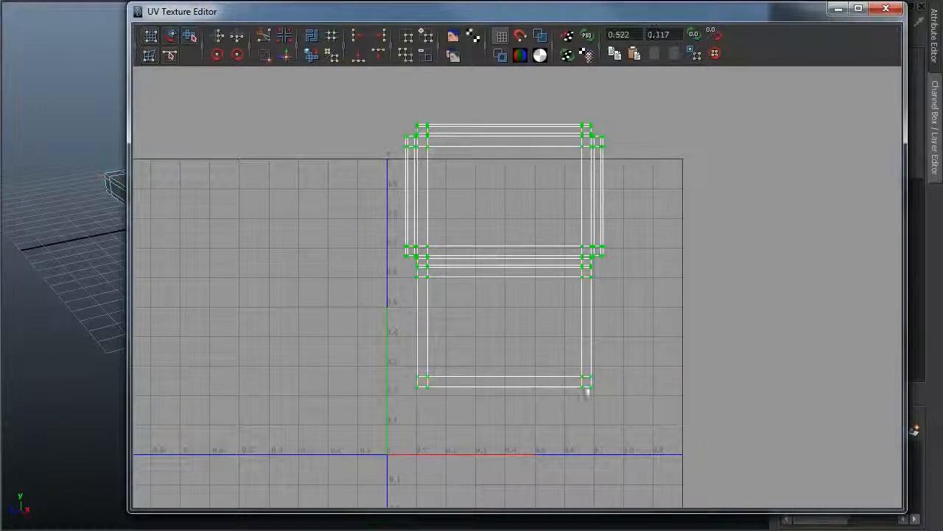
key(w)
drag(504, 256, 540, 306)
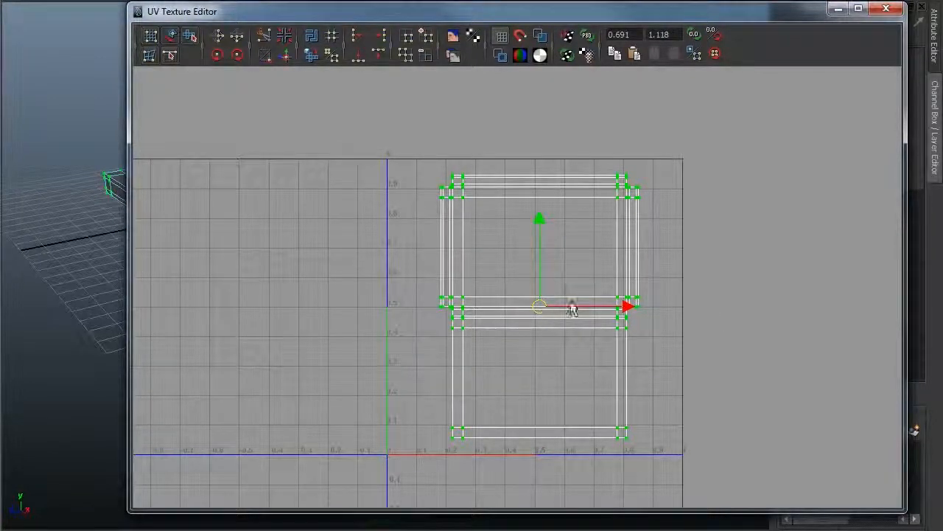
drag(536, 307, 544, 307)
- Scale the joined shell up uniformly until it nearly fills the 0-to-1 square's height, adjust its centring, and clear the selection
key(r)
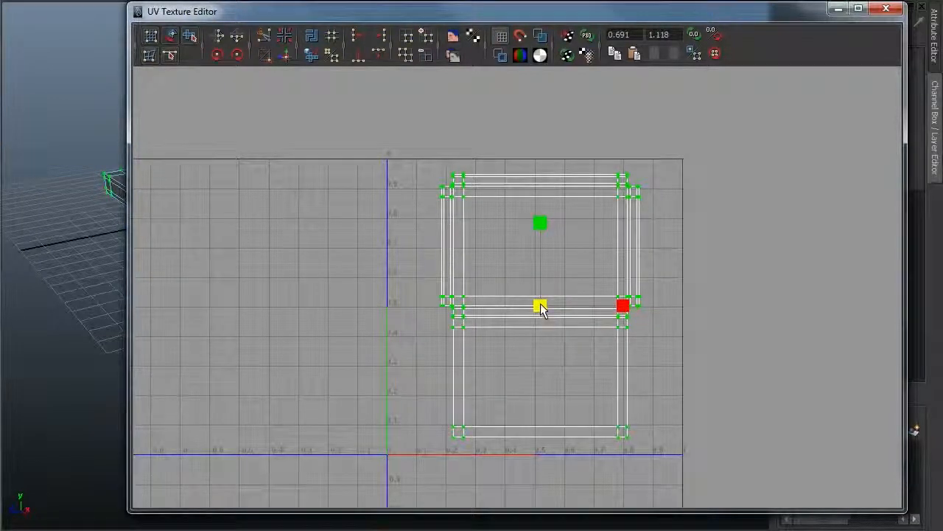
drag(540, 308, 546, 311)
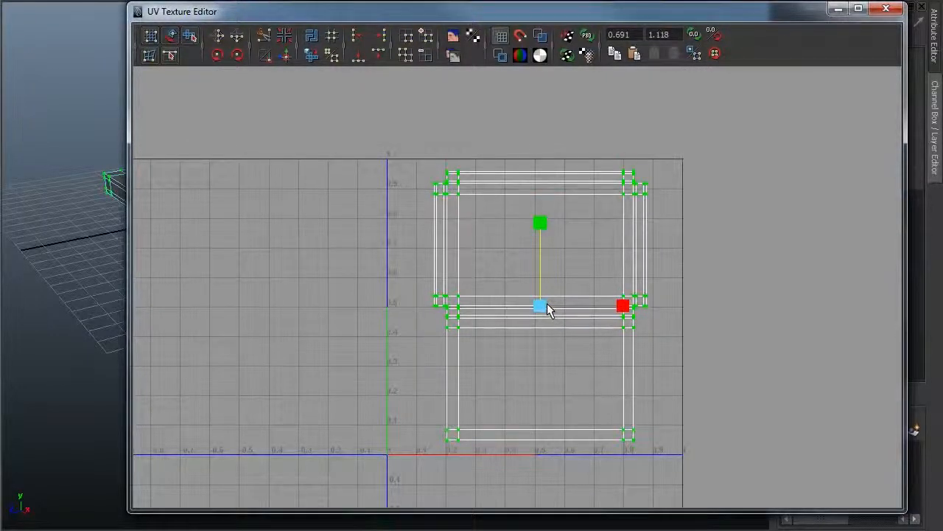
drag(539, 315, 544, 313)
key(w)
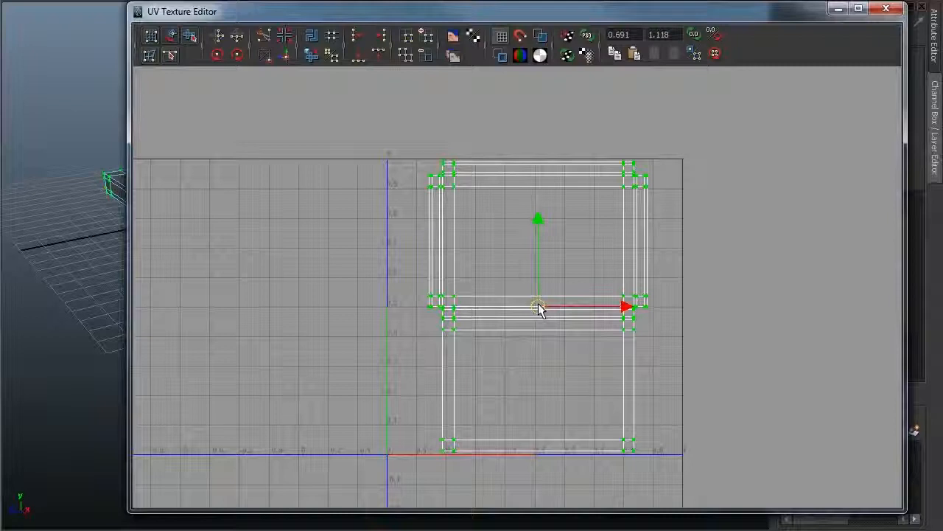
drag(540, 308, 538, 308)
click(708, 327)
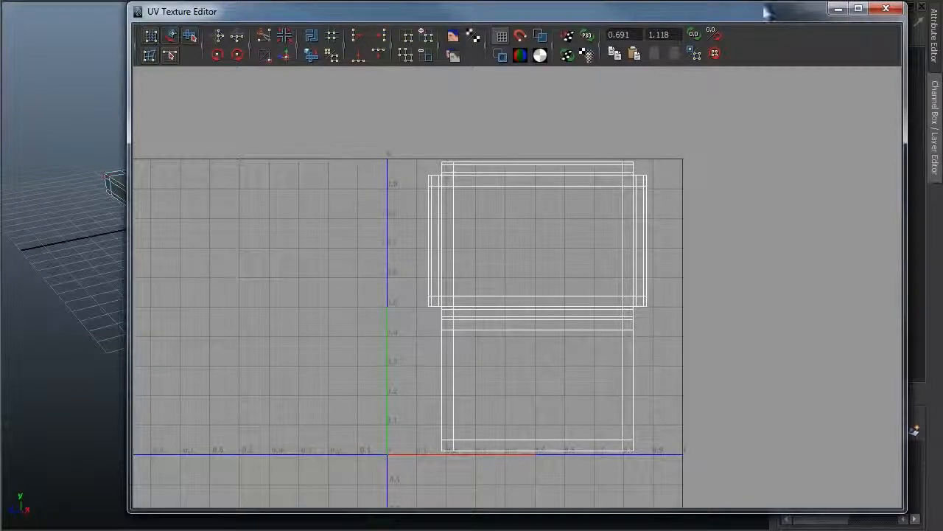
- Uncover the viewport by narrowing the UV Texture Editor and show the viewport's own menu bar
drag(128, 158, 511, 205)
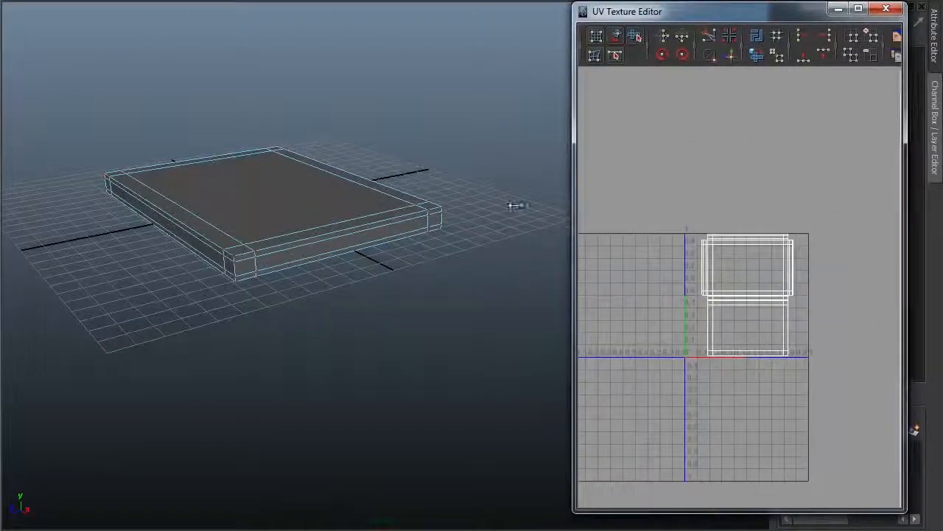
mouse_move(263, 196)
right_down()
mouse_move(312, 181)
mouse_move(259, 196)
right_up()
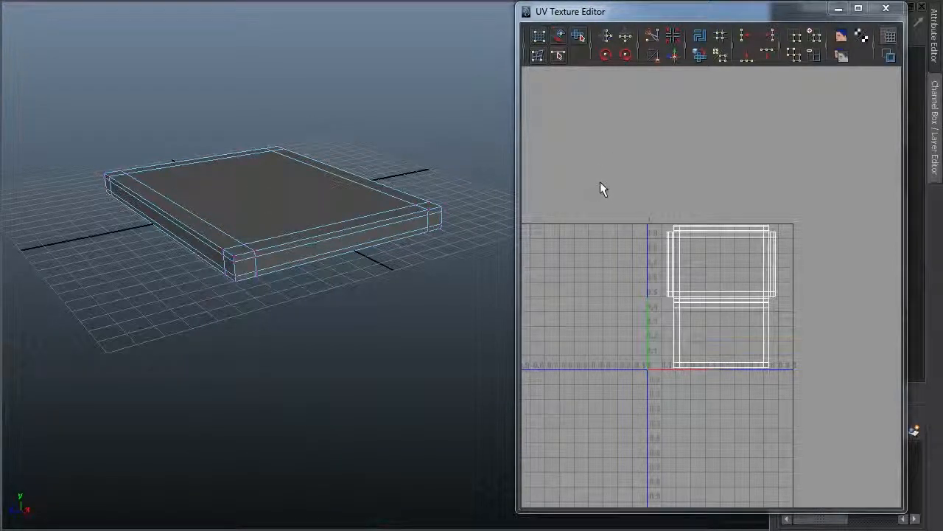
key(ctrl+m)
key(ctrl+m)
key(shift+m)
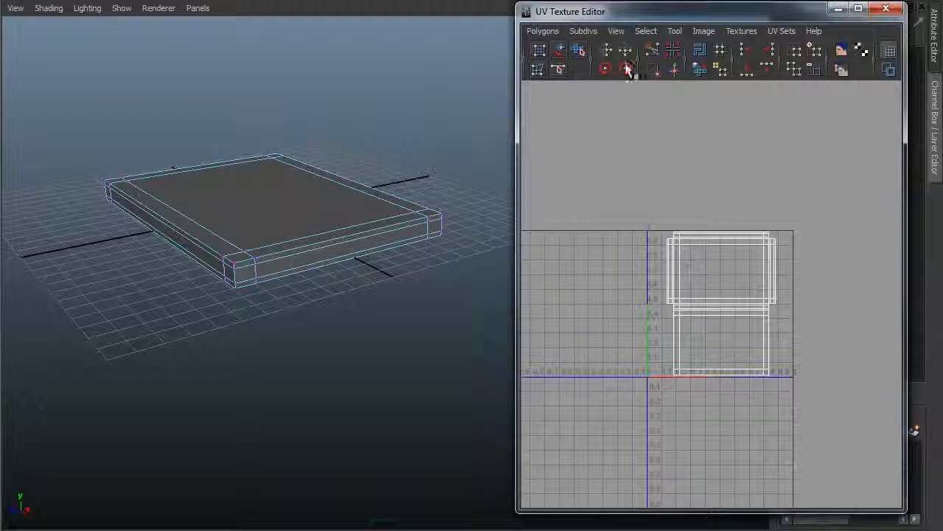
click(546, 33)
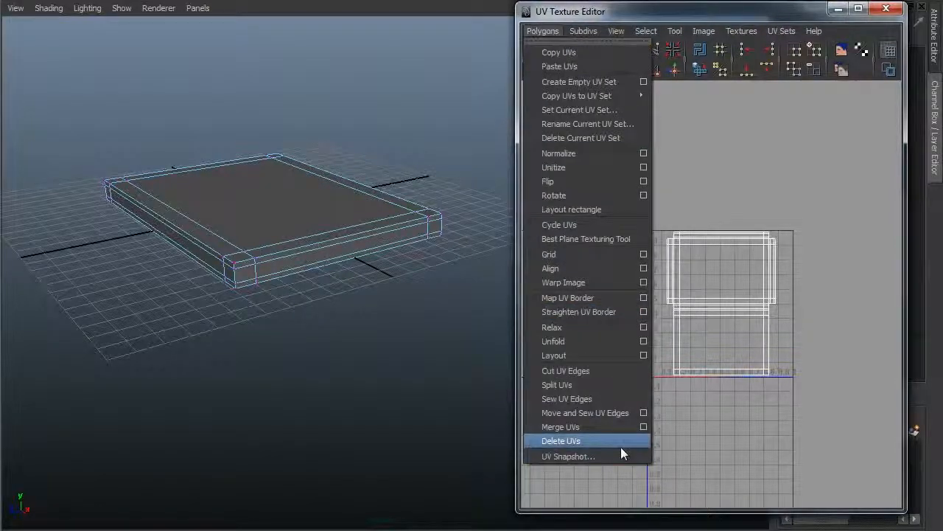
click(813, 433)
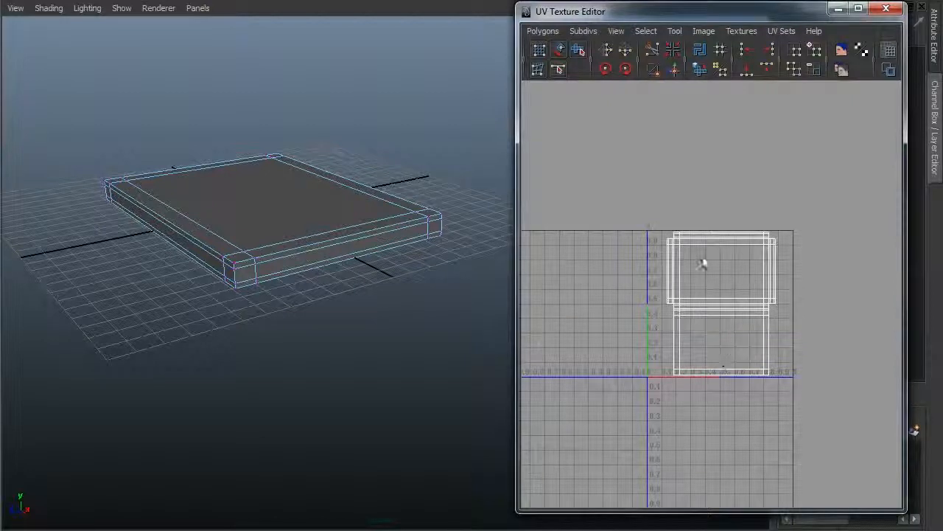
click(543, 32)
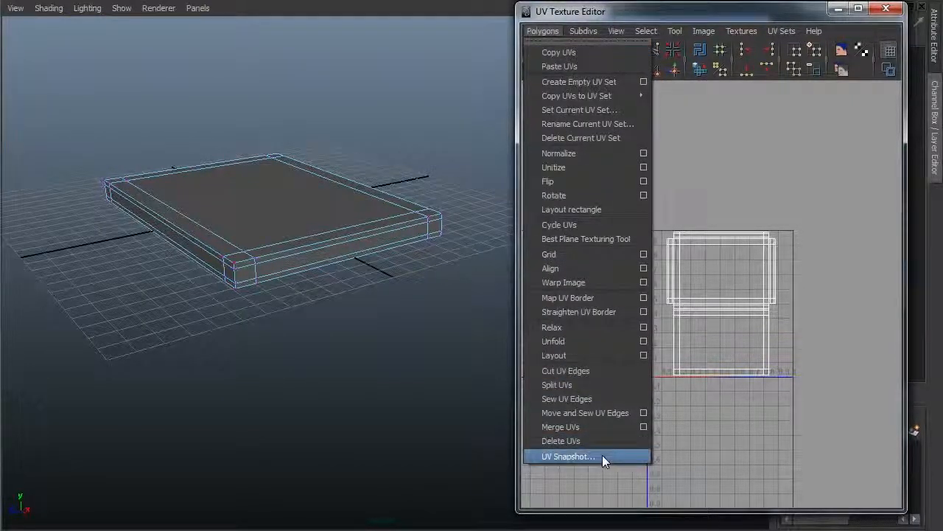
click(782, 276)
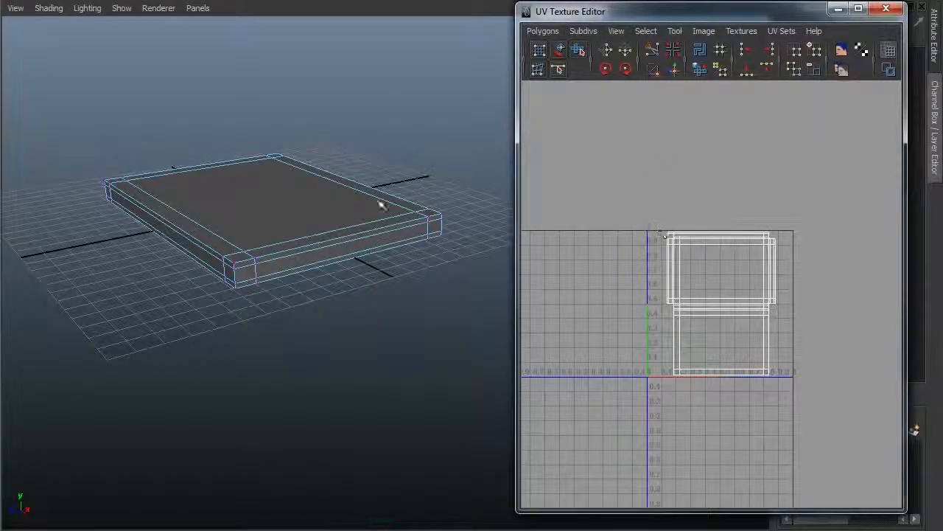
- Select the UVs around the box's front corner to locate them in the UV layout
alt+right_drag(219, 251, 274, 230)
alt+drag(273, 229, 385, 248)
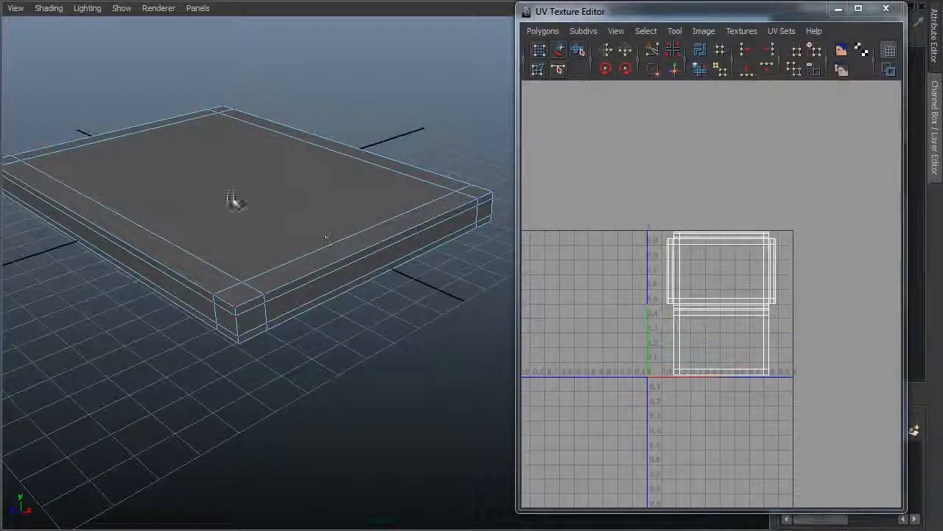
click(235, 306)
click(264, 295)
click(242, 281)
drag(168, 272, 311, 392)
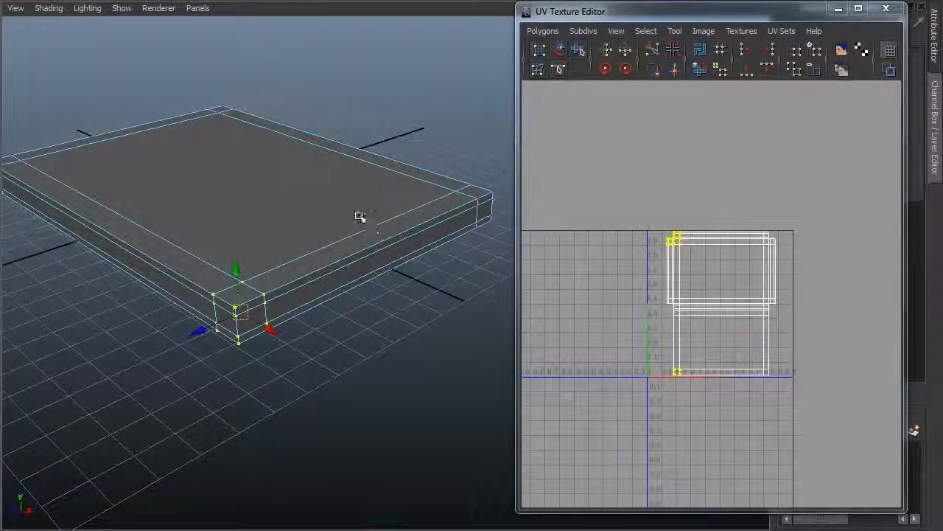
- Return the box to object mode with the whole object selected and open the UV Snapshot options
right_drag(299, 210, 335, 192)
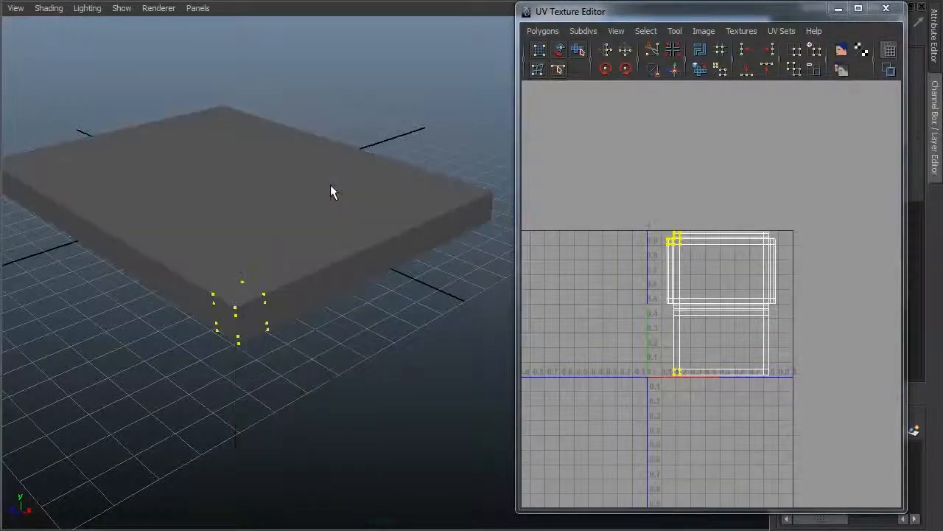
right_drag(240, 225, 295, 202)
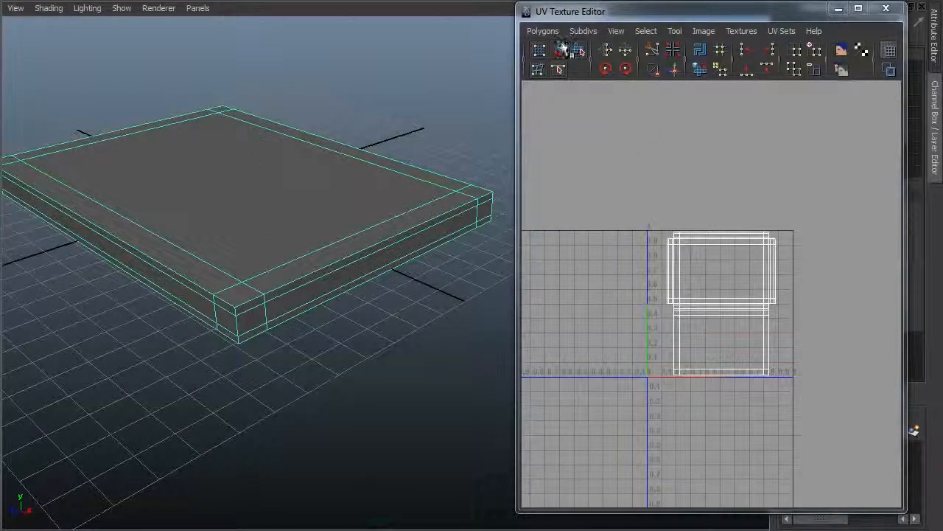
click(549, 31)
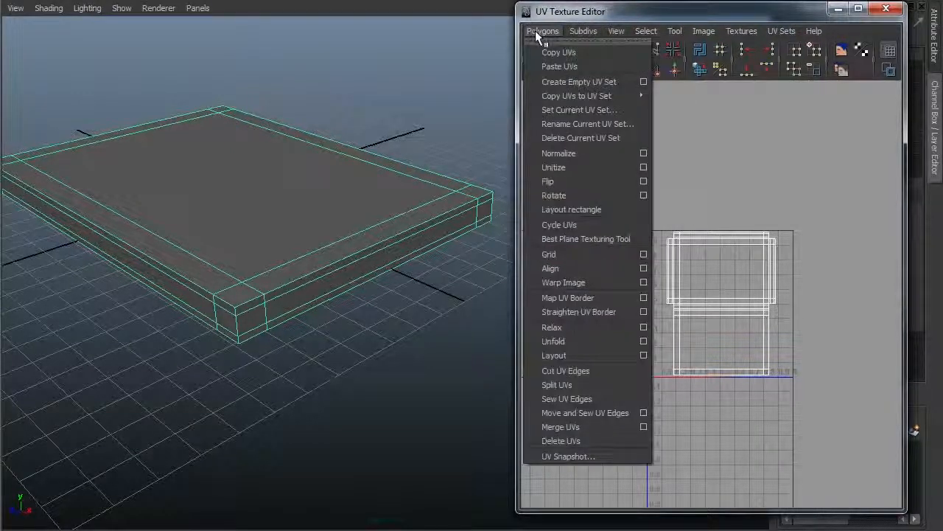
click(608, 455)
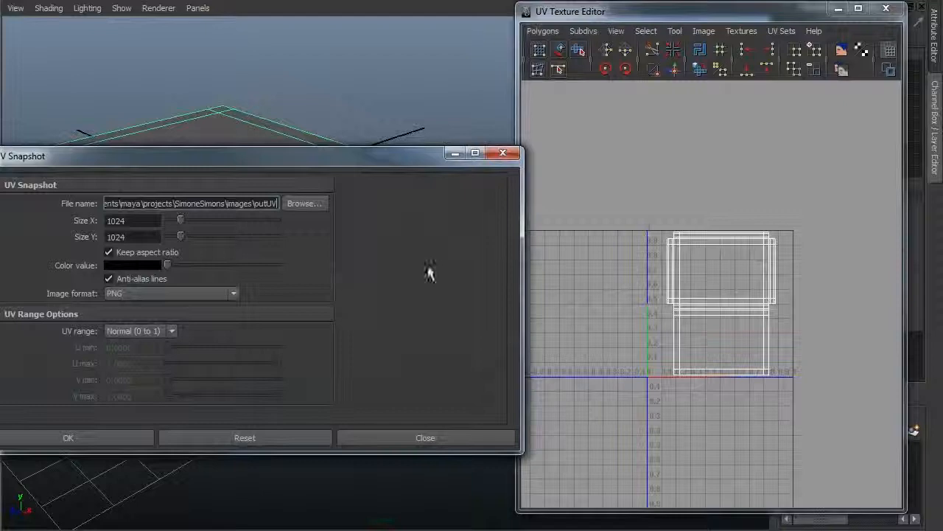
drag(362, 157, 546, 101)
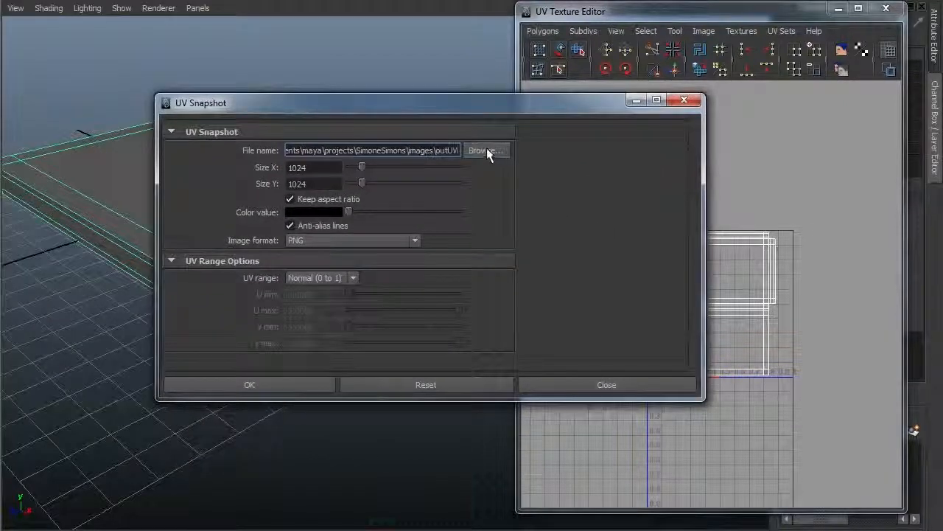
- Export the UV snapshot to the Desktop as tablaPrueba.png in PNG format
click(488, 149)
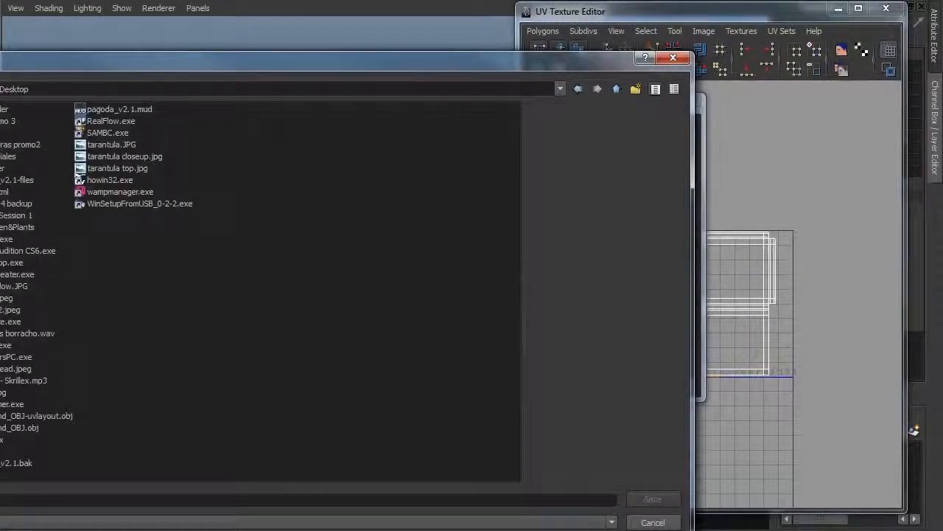
click(41, 502)
text(uv)
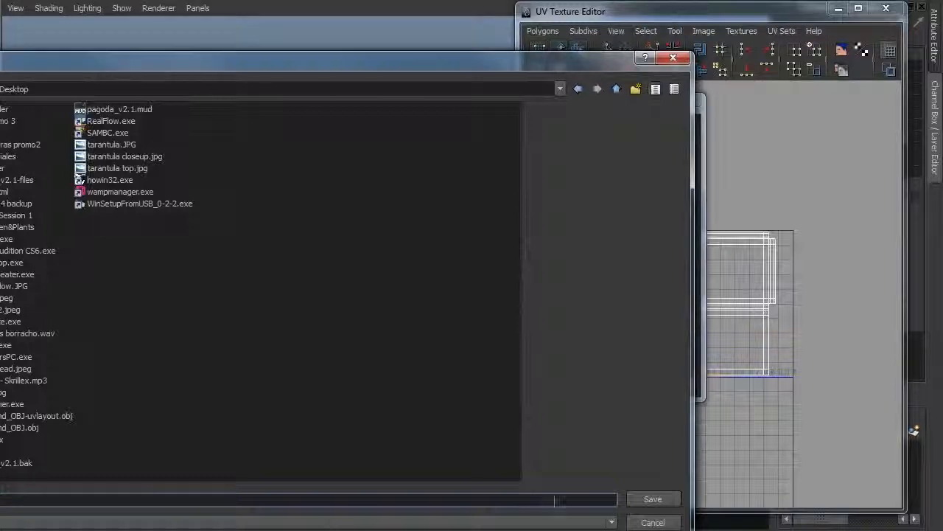
click(660, 501)
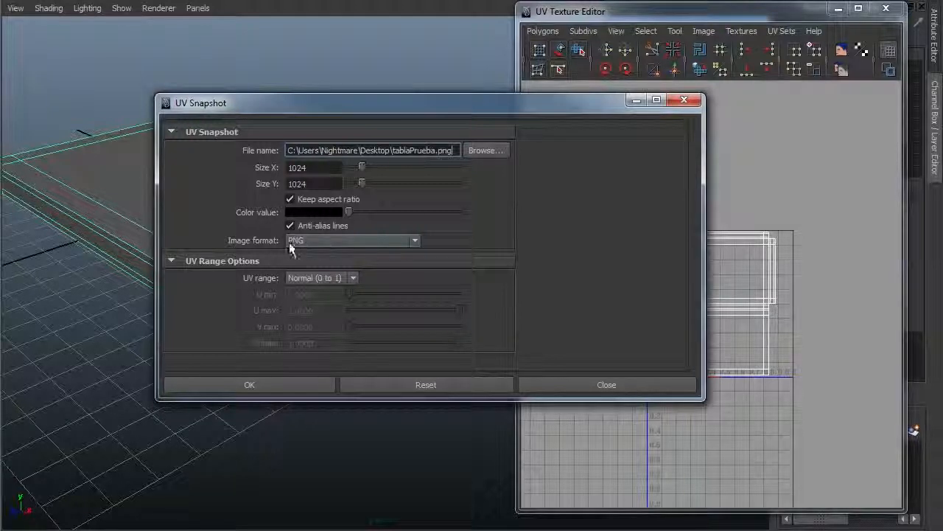
click(303, 387)
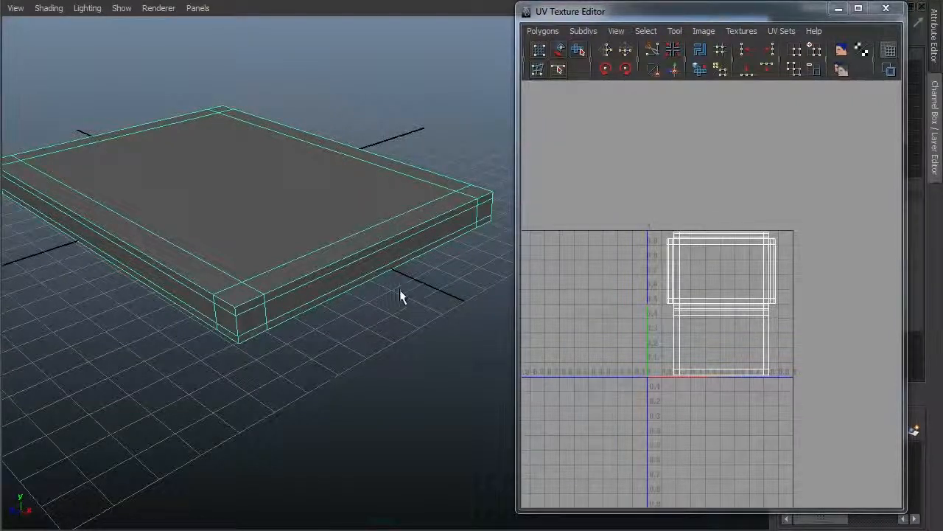
- Switch to Photoshop and enlarge its window to fill the screen
key(super)
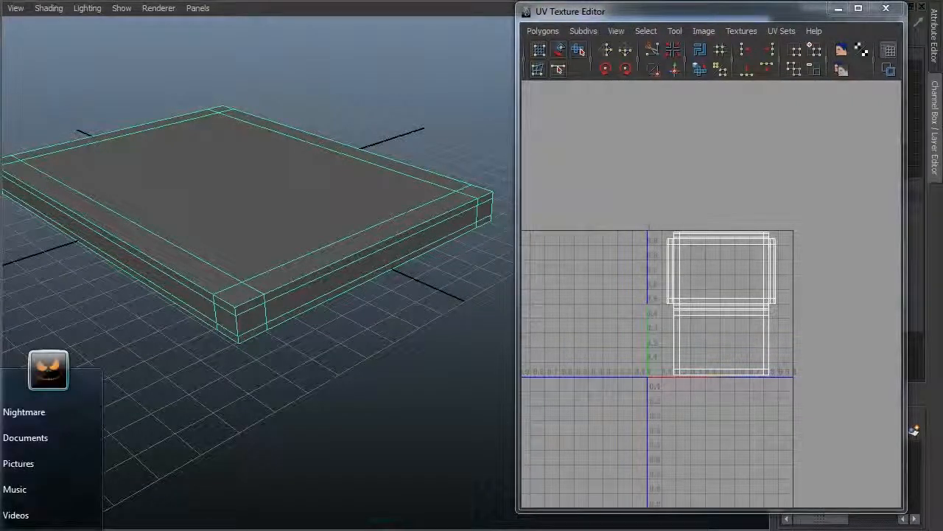
key(super)
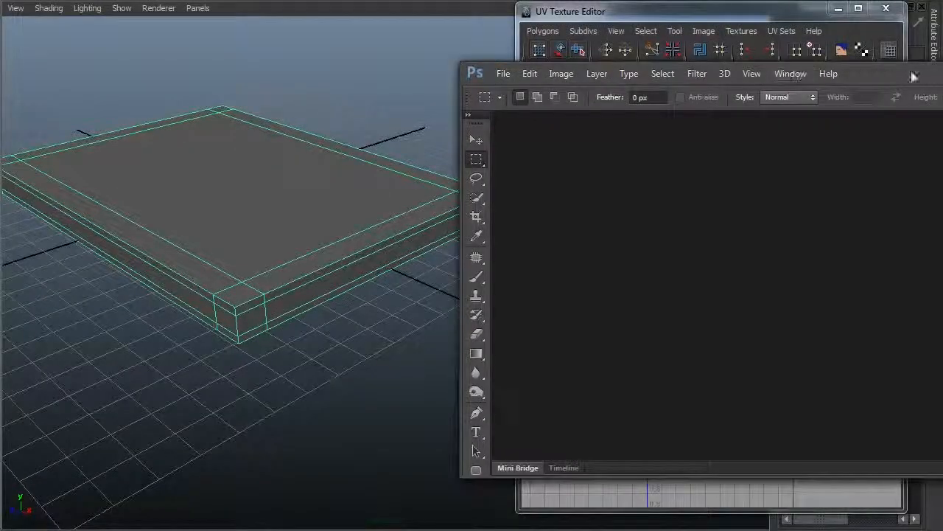
drag(877, 68, 417, 1)
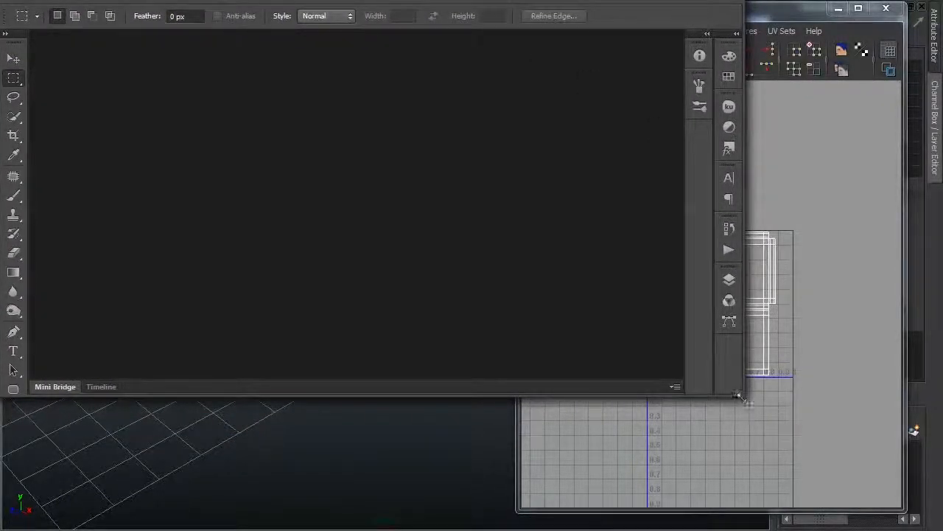
drag(740, 396, 938, 525)
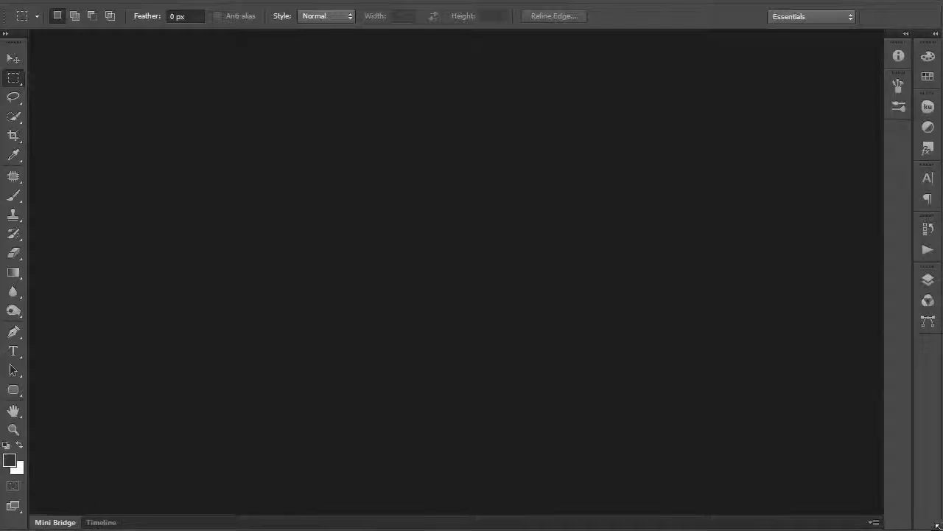
- Open the UV snapshot image tablaPrueba.png from the Desktop
double_click(332, 297)
click(300, 166)
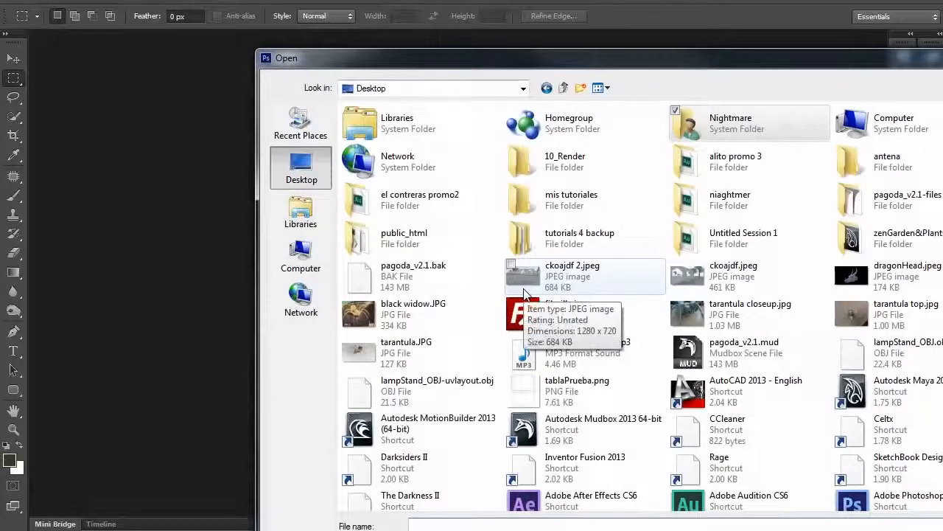
click(523, 288)
text(tablaPrueba.png)
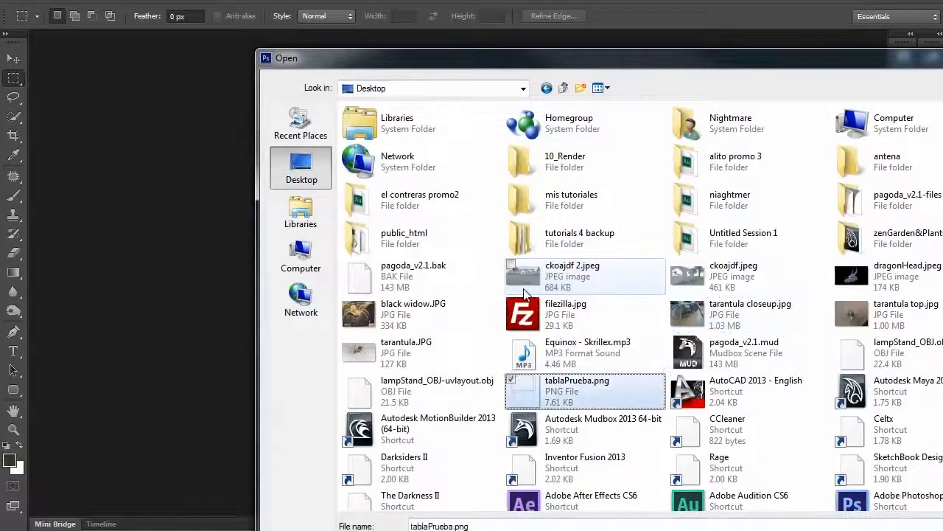
double_click(575, 386)
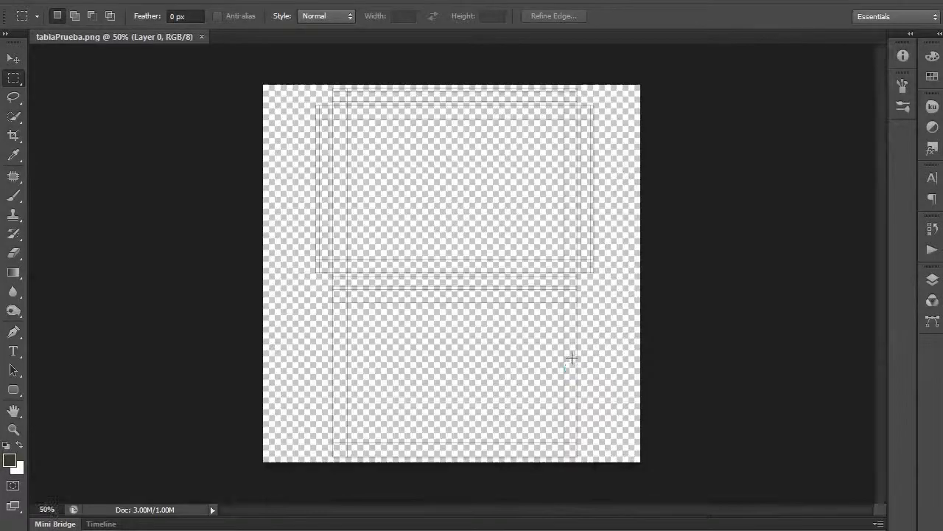
key(f)
key(f)
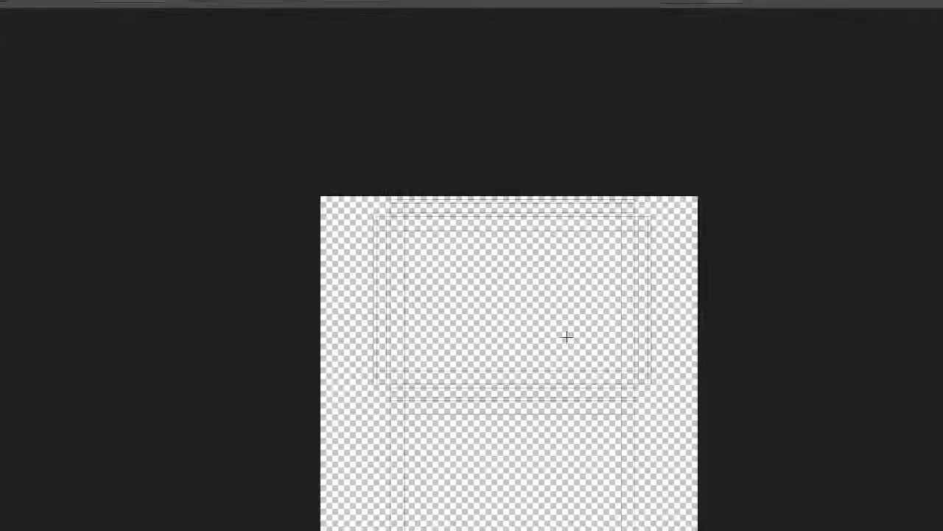
key(f)
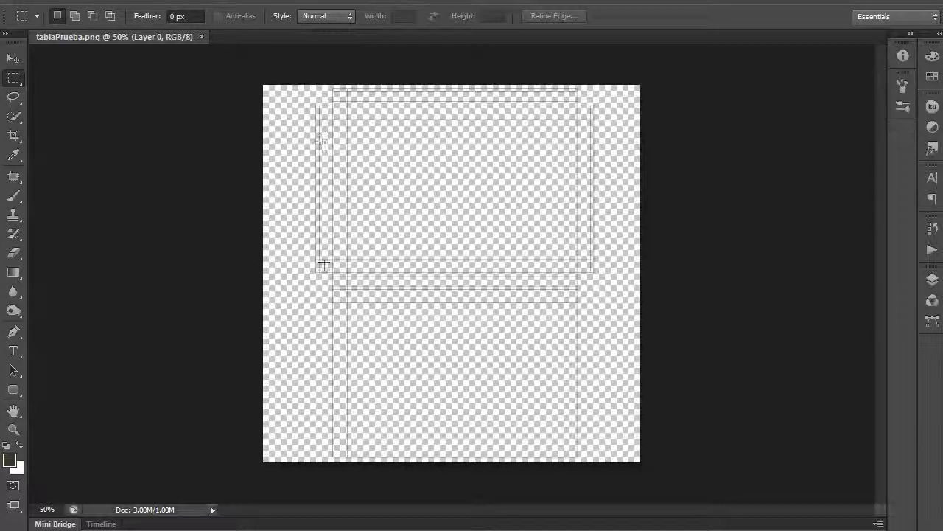
- Lock Layer 0 completely and add a new layer named BG beneath it
click(932, 279)
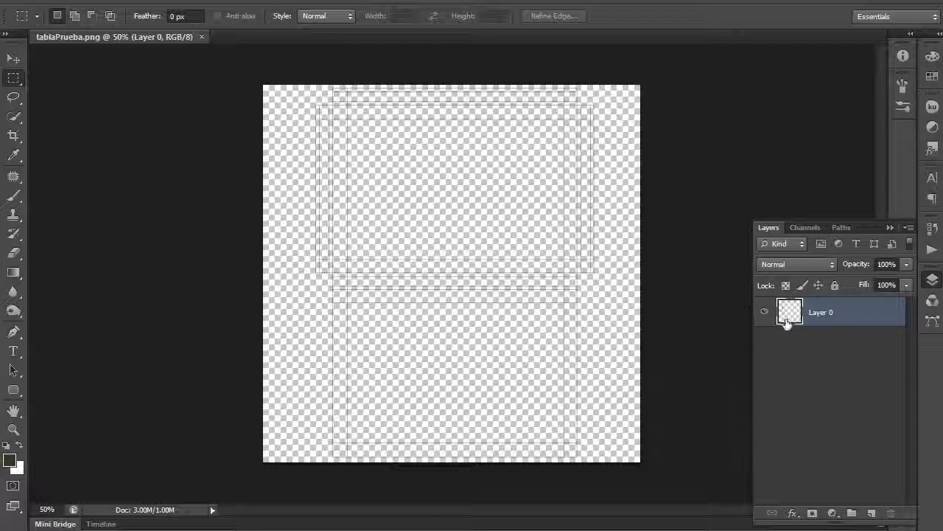
click(836, 285)
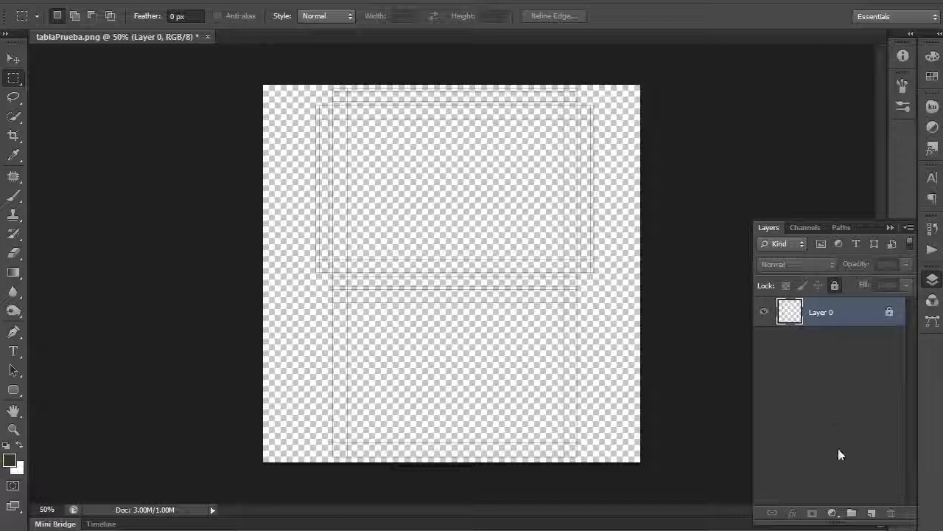
ctrl+click(872, 513)
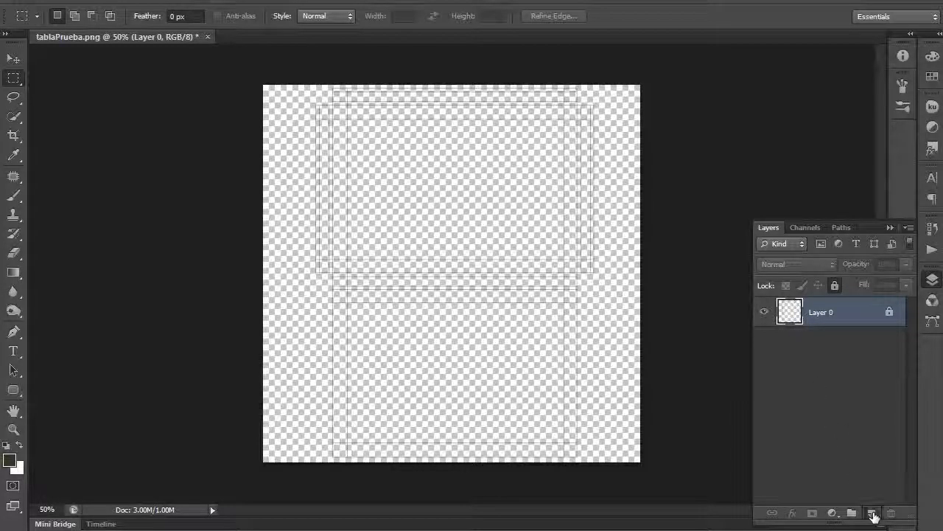
double_click(820, 342)
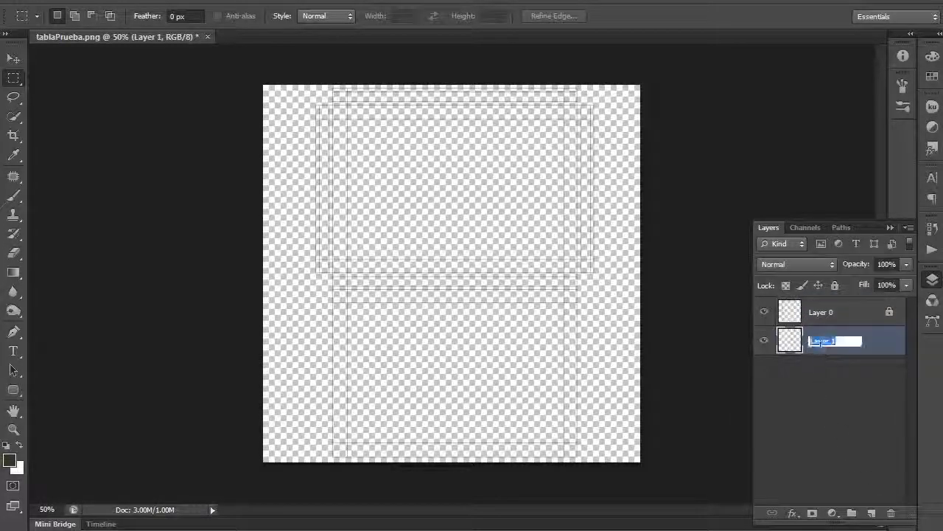
text(BG)
key(Return)
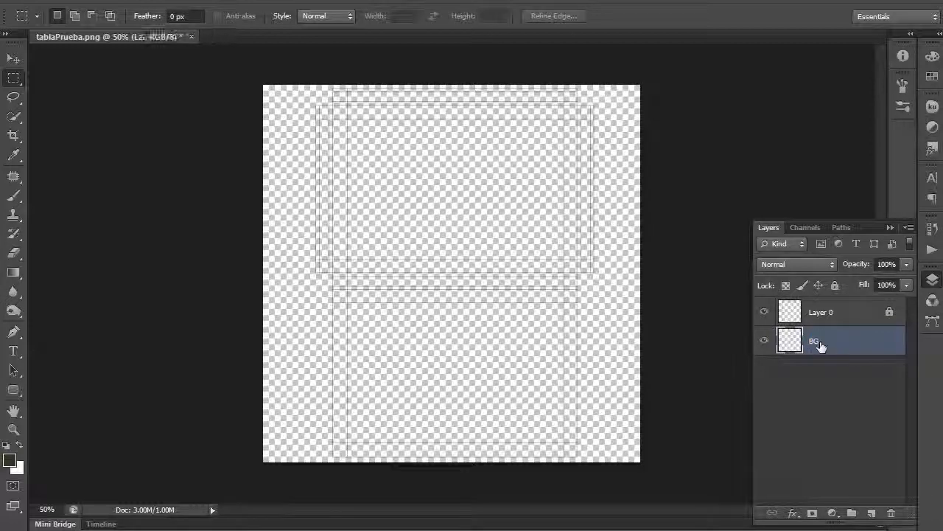
- Set the foreground colour to white and fill the BG layer with it
click(20, 444)
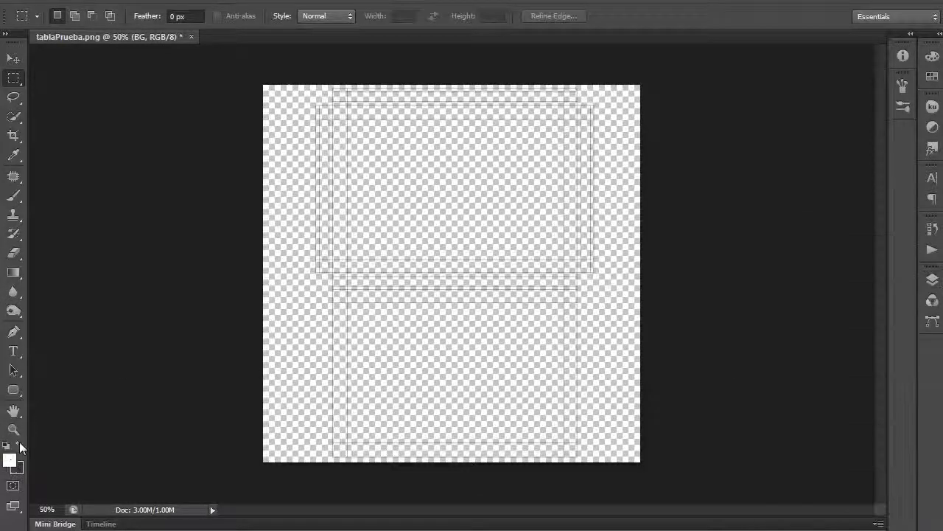
click(9, 460)
click(658, 267)
key(m)
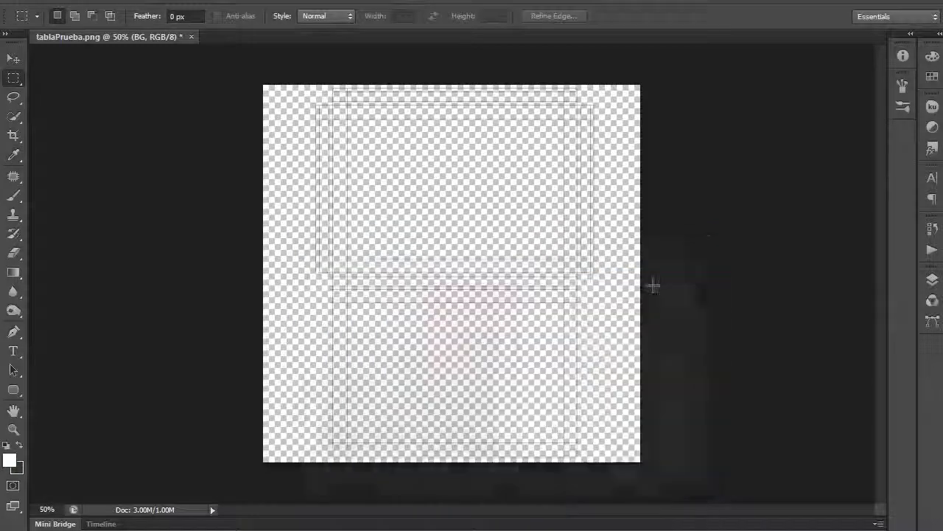
key(alt+BackSpace)
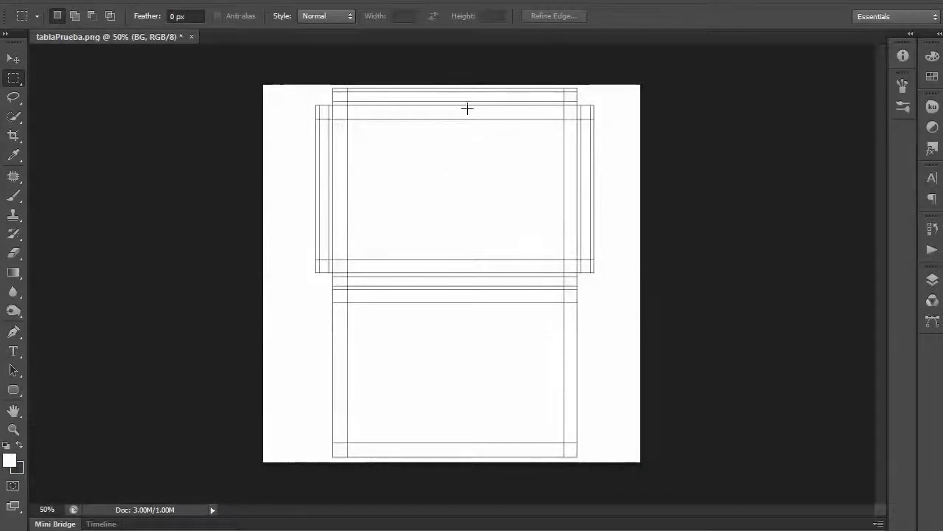
- Toggle the visibility of Layer 0 off and on to compare the canvas with and without the UV wireframe
click(932, 281)
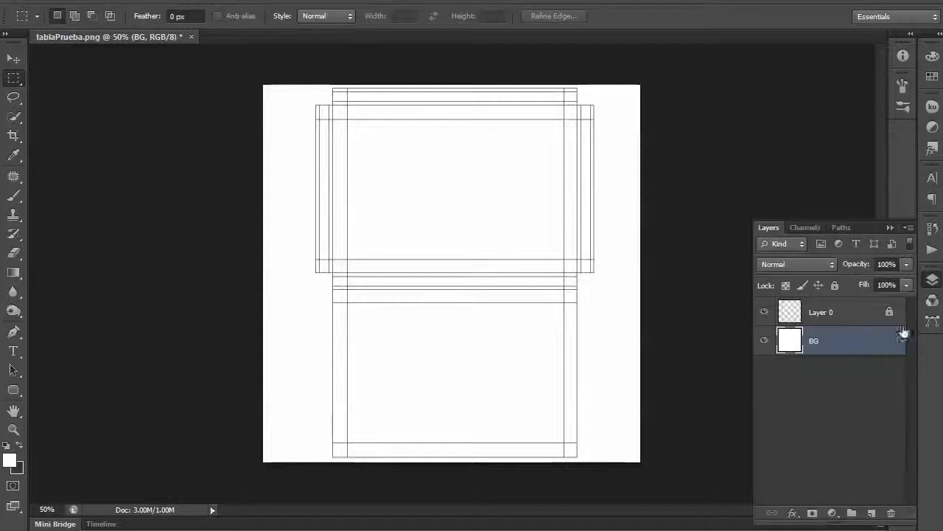
click(766, 313)
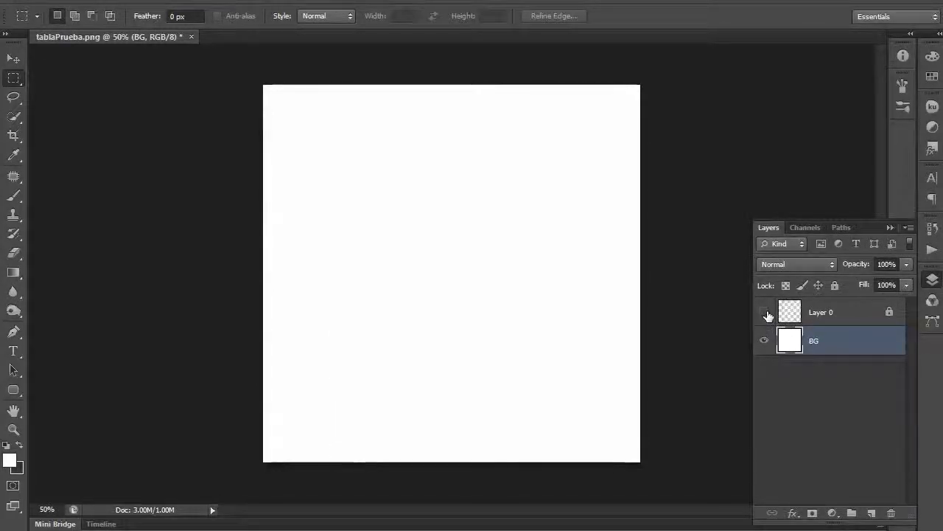
click(766, 312)
click(765, 313)
click(766, 312)
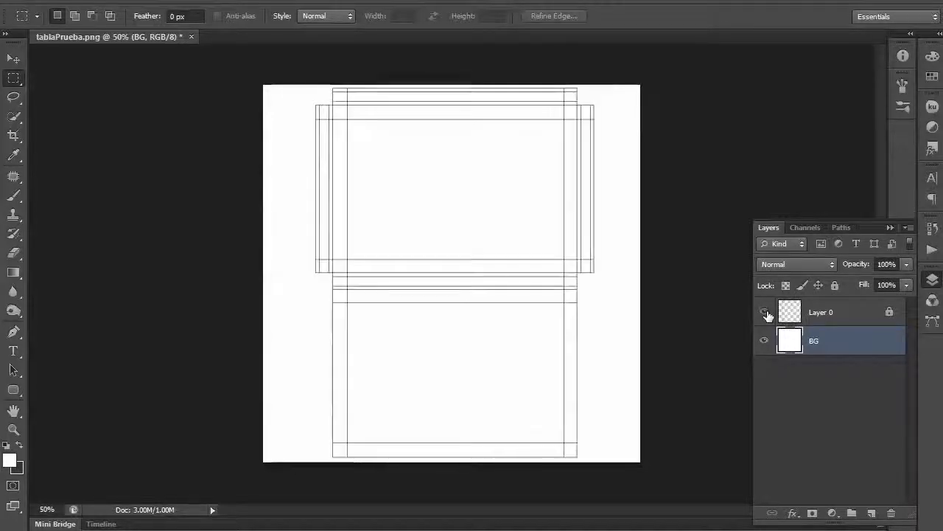
- Hide and show the UV wireframe layer once more over the white background
click(766, 313)
click(766, 312)
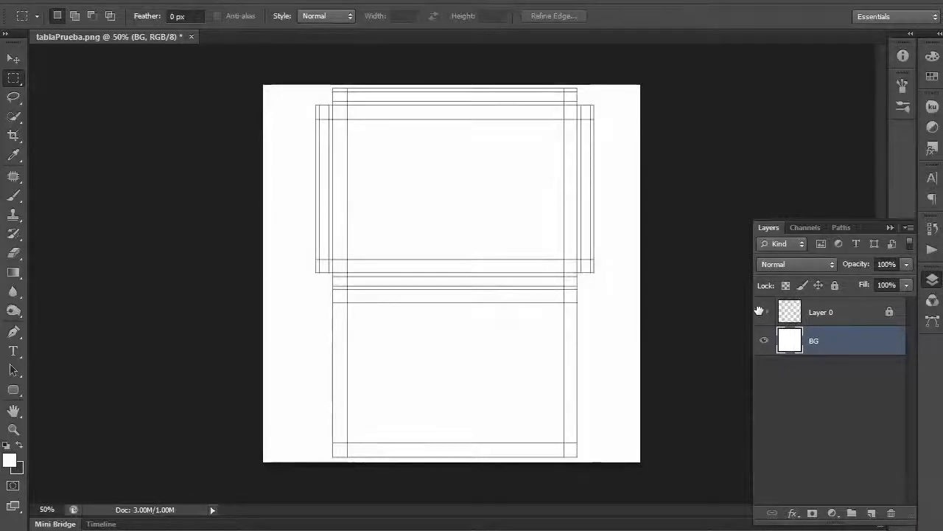
- Switch to Maya, close the UV Texture Editor and display the box with its checker texture
key(alt+Tab)
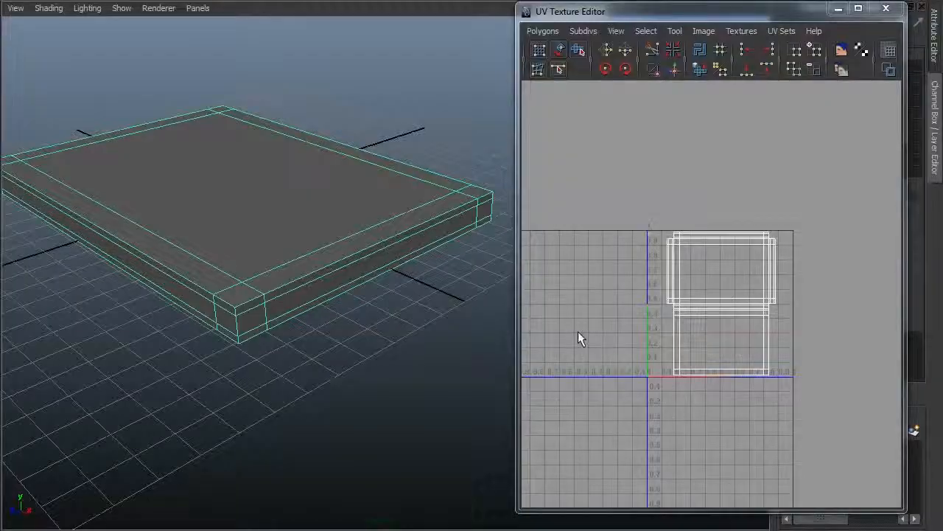
click(885, 9)
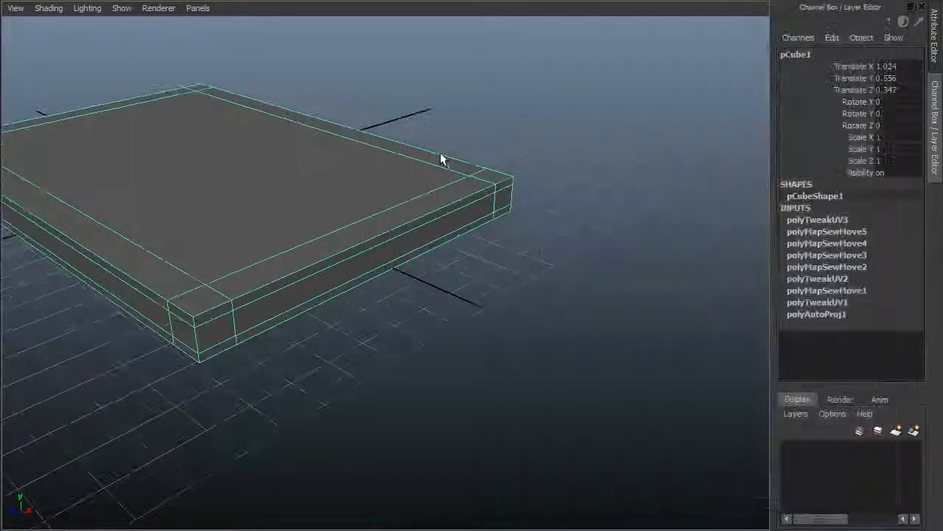
key(6)
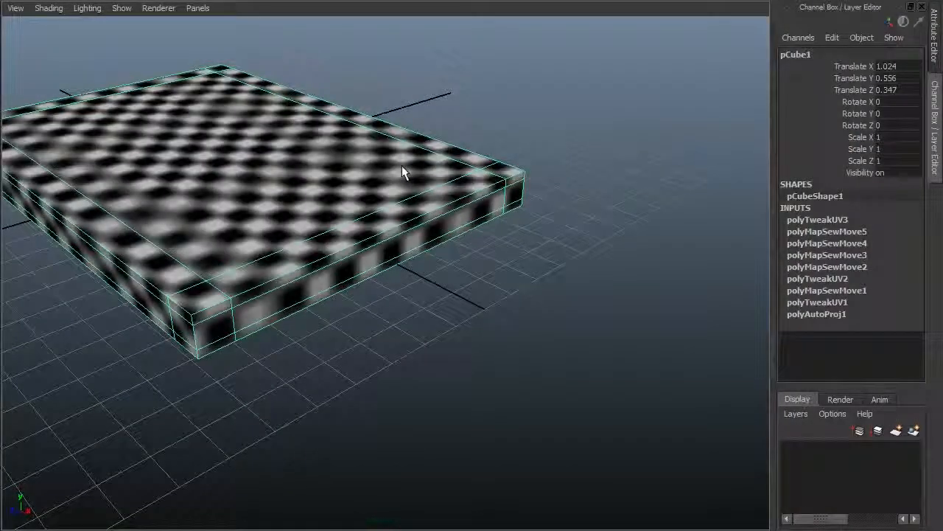
- Examine the checker texture on the box's top face, comparing it with smooth mesh preview on and off
alt+drag(395, 212, 226, 214)
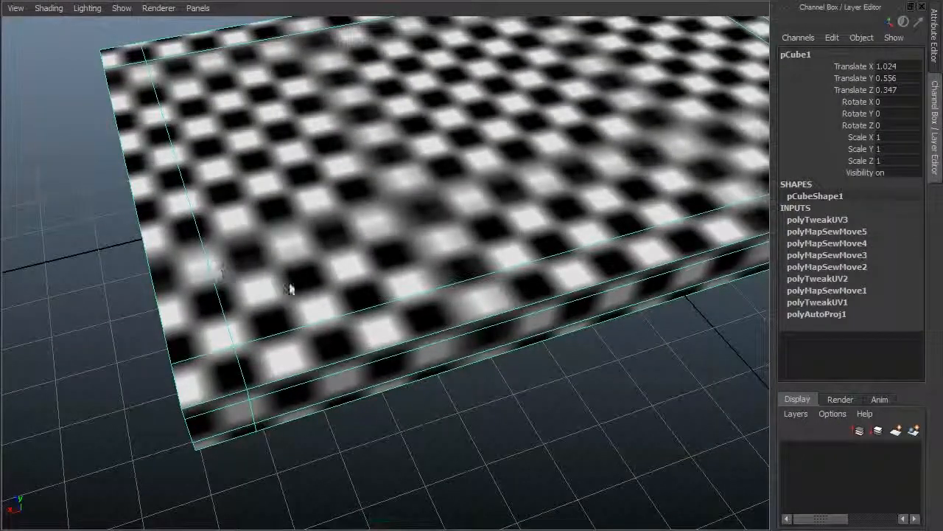
alt+right_drag(406, 323, 309, 310)
mouse_move(310, 309)
alt+mouse_down()
mouse_move(320, 287)
mouse_move(320, 306)
alt+mouse_up()
alt+right_drag(320, 305, 322, 278)
alt+drag(322, 278, 225, 311)
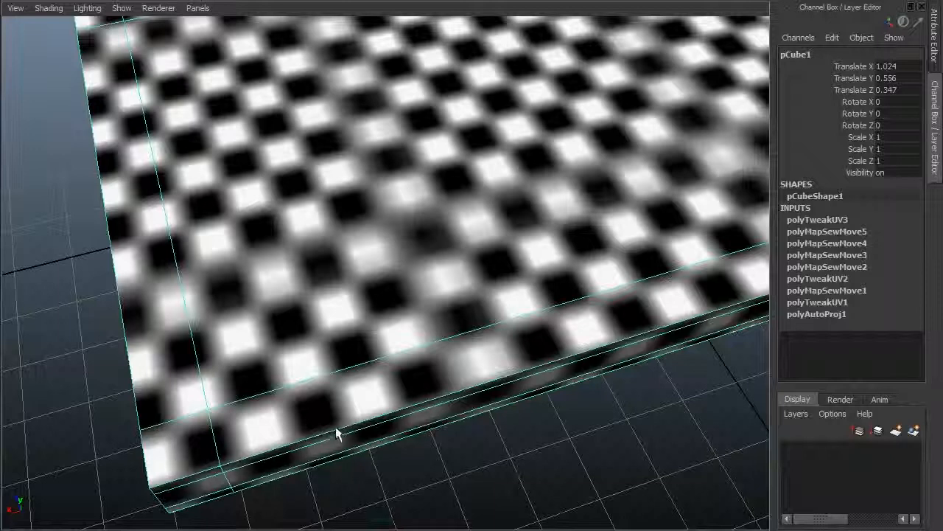
alt+drag(257, 396, 226, 410)
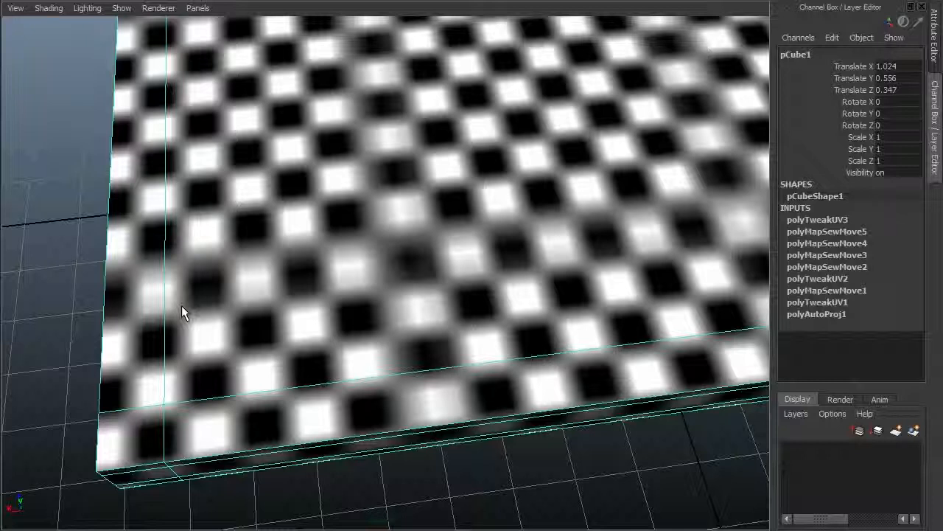
key(3)
key(1)
key(3)
key(1)
key(3)
key(1)
- Compare the checker texture around one corner of the box between the smooth preview and the unsmoothed mesh
alt+drag(287, 326, 236, 352)
key(3)
alt+right_drag(236, 352, 362, 347)
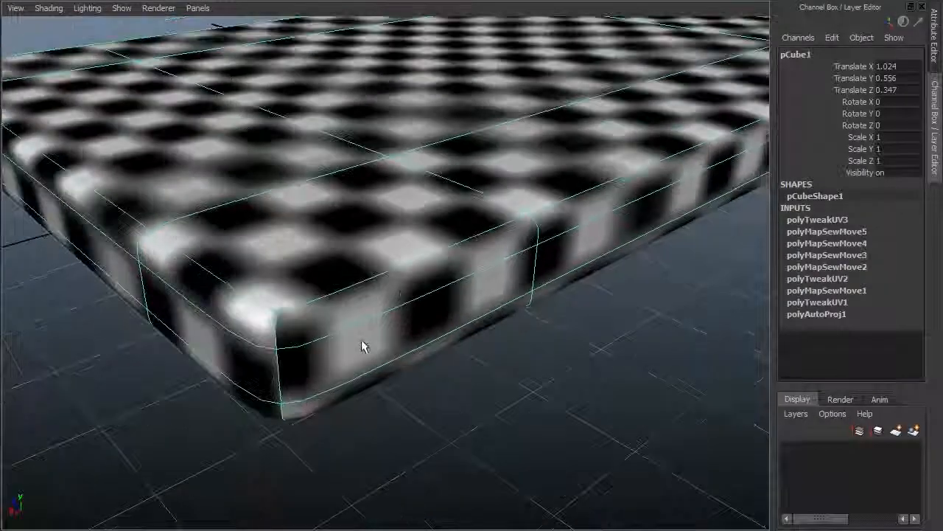
key(1)
key(3)
key(1)
key(3)
key(1)
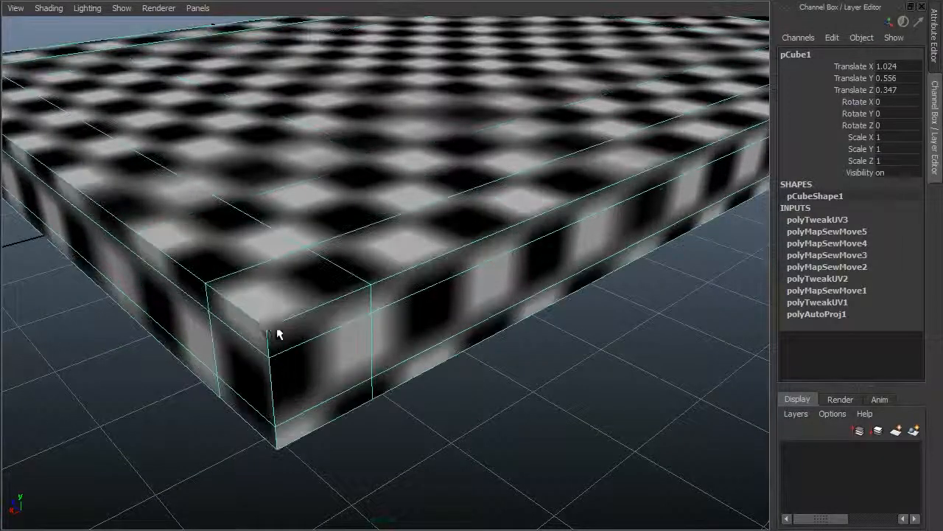
key(3)
key(1)
key(3)
key(1)
key(3)
key(1)
key(3)
key(1)
key(3)
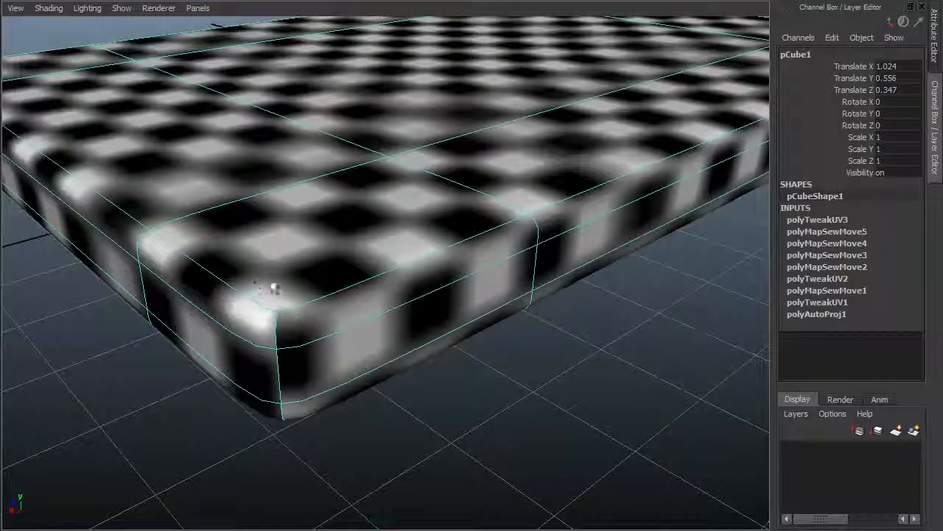
- Reopen the UV Texture Editor with the box unsmoothed and widen the editor window
key(space)
drag(295, 112, 353, 316)
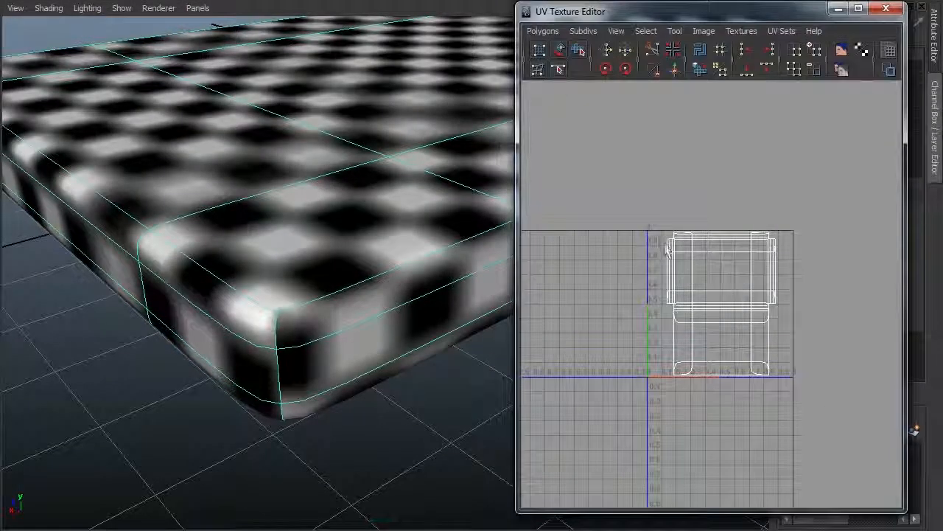
key(1)
alt+right_drag(686, 220, 855, 246)
drag(517, 234, 86, 248)
alt+middle_drag(440, 267, 454, 474)
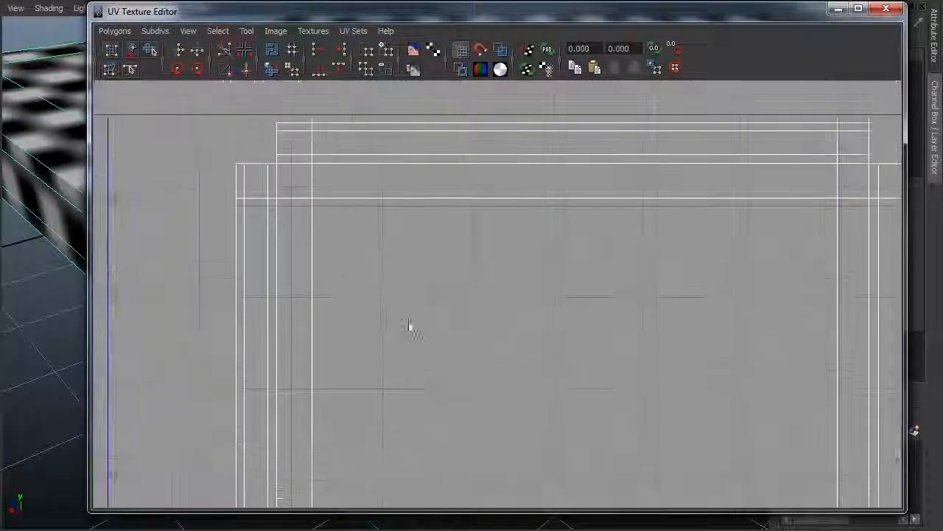
alt+right_drag(411, 326, 363, 269)
alt+middle_drag(337, 221, 320, 217)
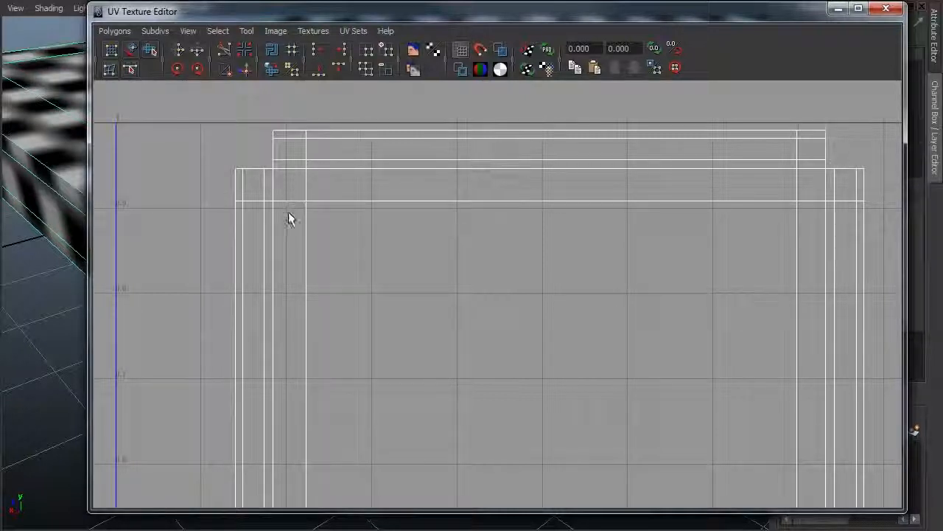
- Compare the upper part of the UV shell with smooth mesh preview on and off
key(3)
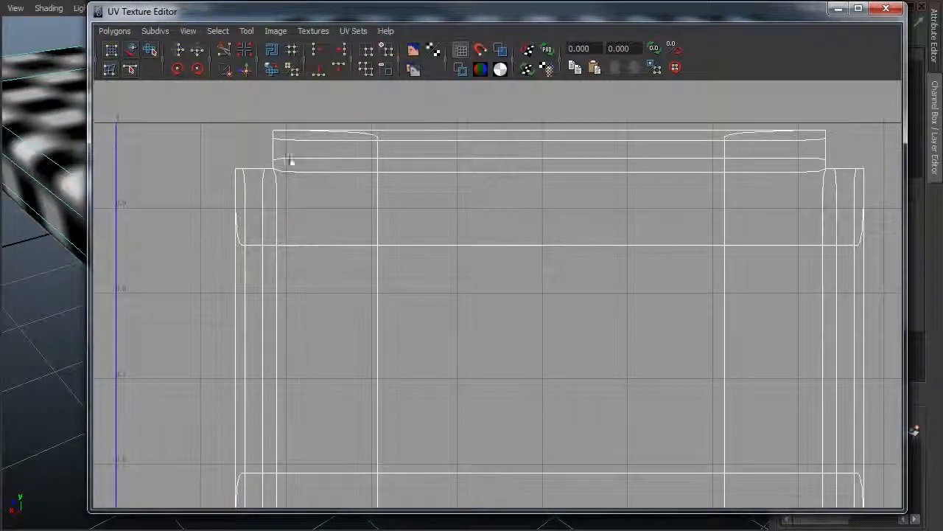
key(1)
key(3)
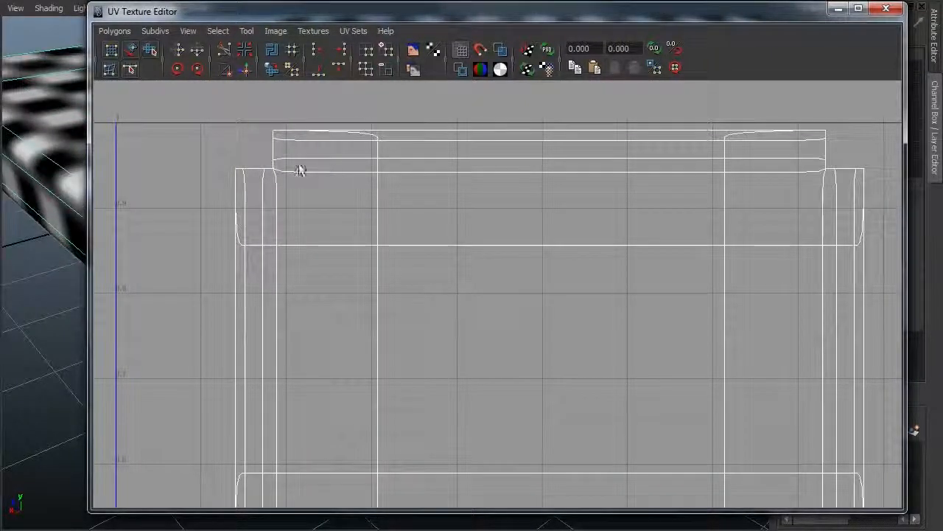
key(1)
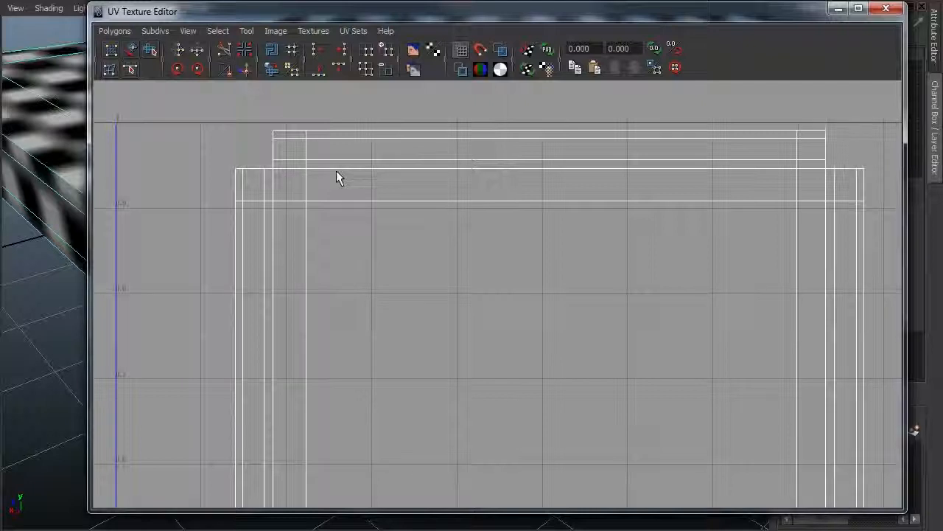
key(3)
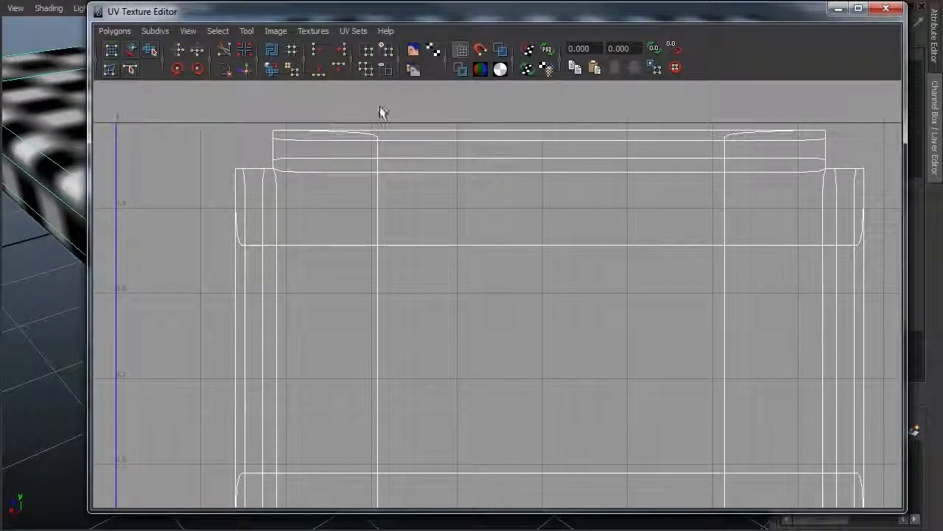
- Display the checker image behind the UV shell and compare the smoothed and unsmoothed UVs over it
click(413, 49)
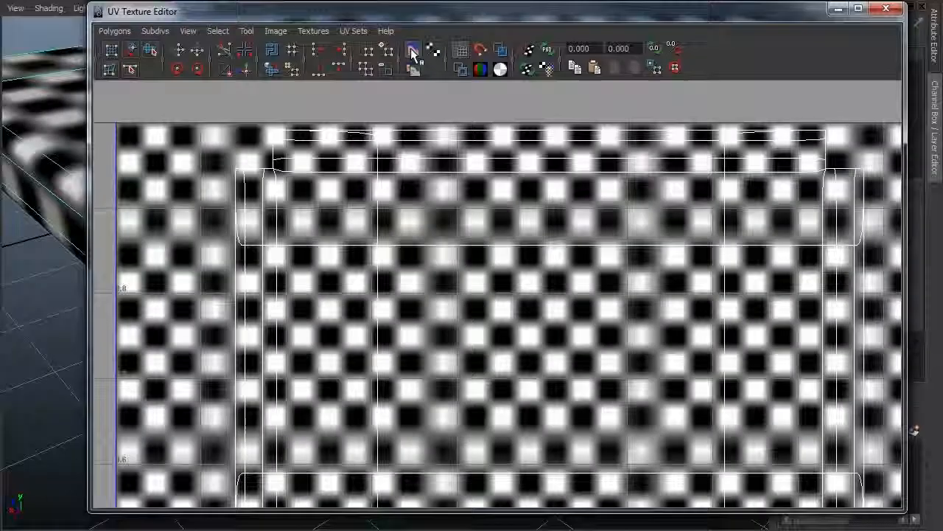
key(1)
key(3)
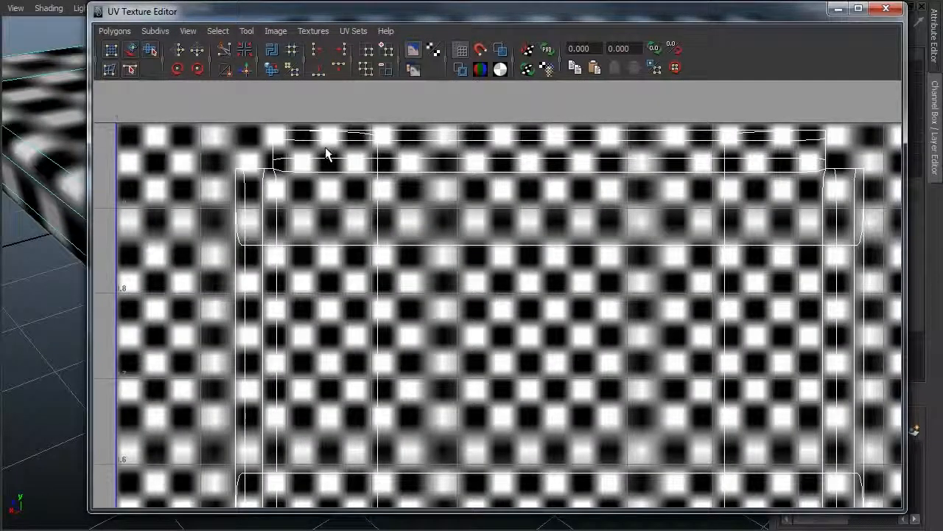
- Hide the checker image behind the UVs, compare the layout with smooth mesh preview off and on, and close the UV Texture Editor
key(1)
click(413, 48)
key(3)
key(1)
key(3)
key(1)
key(3)
key(1)
key(3)
key(1)
key(3)
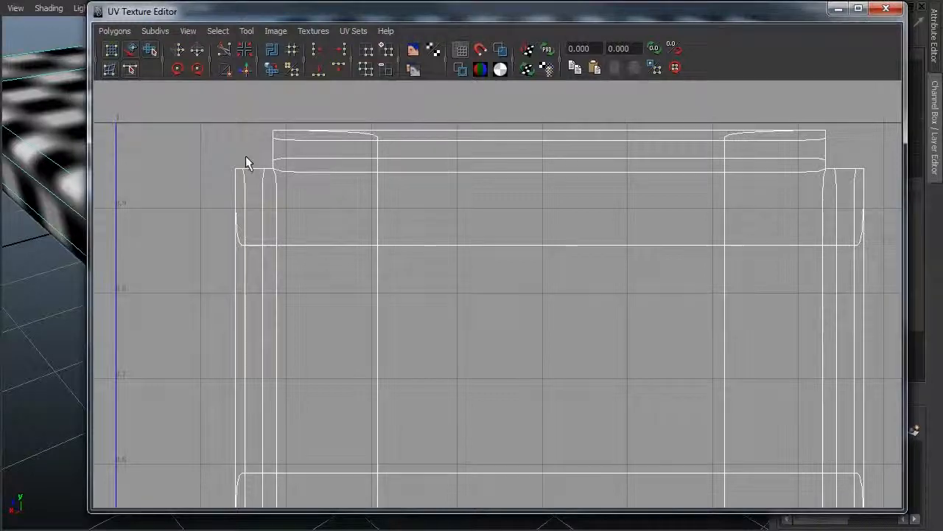
click(886, 8)
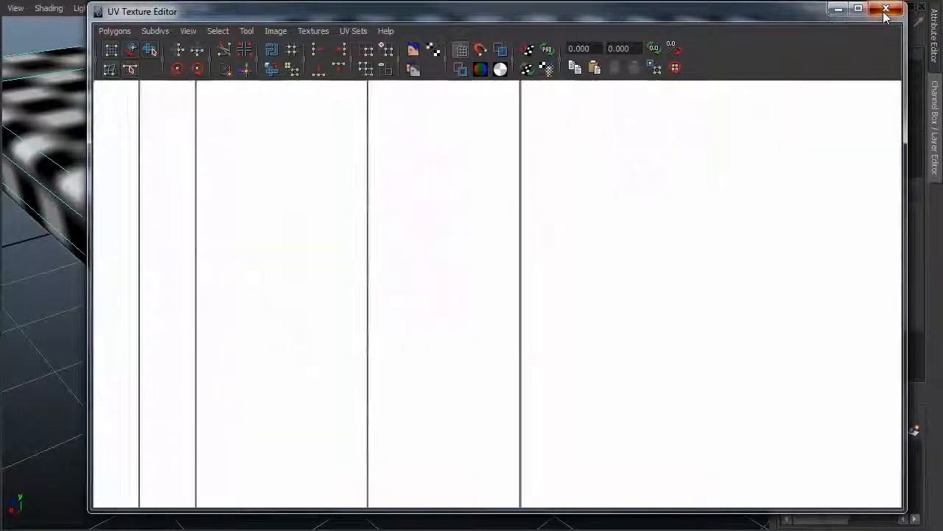
- Compare the checkered slab's texture with smooth mesh preview off and on, leaving the smooth preview active
alt+drag(381, 185, 544, 270)
alt+right_drag(544, 269, 457, 249)
key(1)
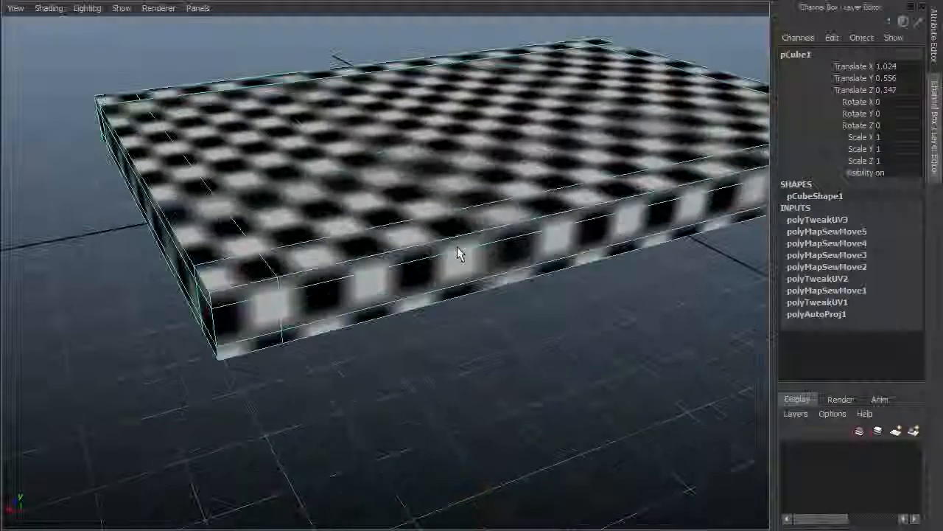
alt+drag(457, 249, 413, 308)
alt+middle_drag(413, 308, 401, 340)
alt+right_drag(401, 341, 234, 304)
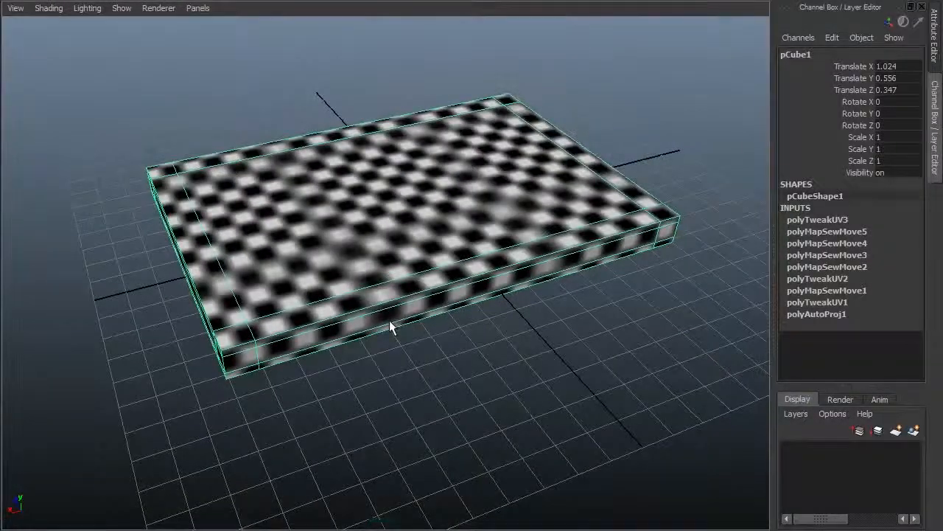
alt+drag(406, 369, 444, 331)
alt+drag(240, 243, 297, 244)
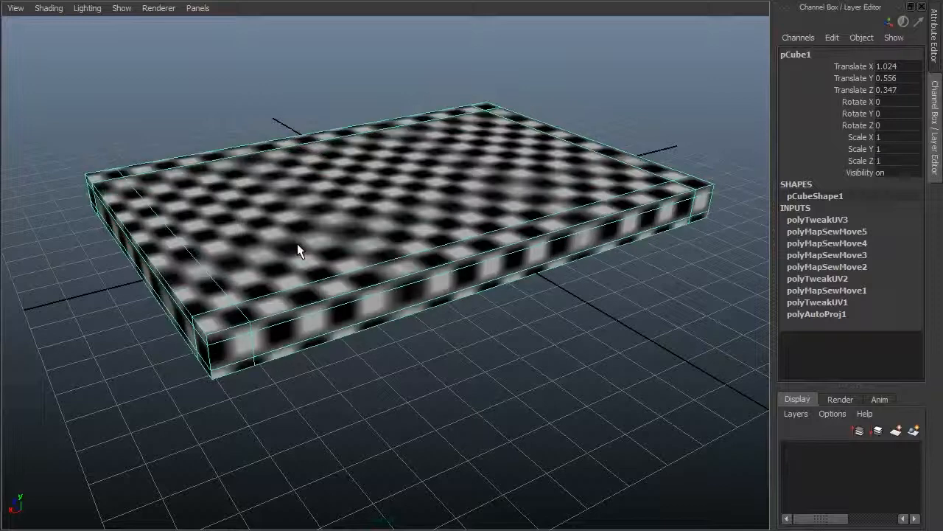
key(3)
key(1)
key(3)
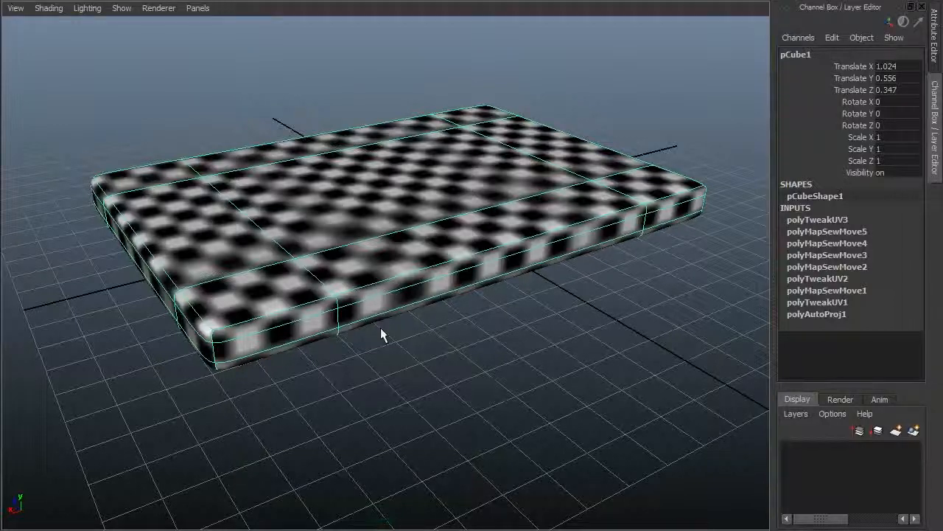
- Display the slab shaded without its texture and convert its smooth mesh preview to polygons
key(5)
scroll(396, 324, up, 5)
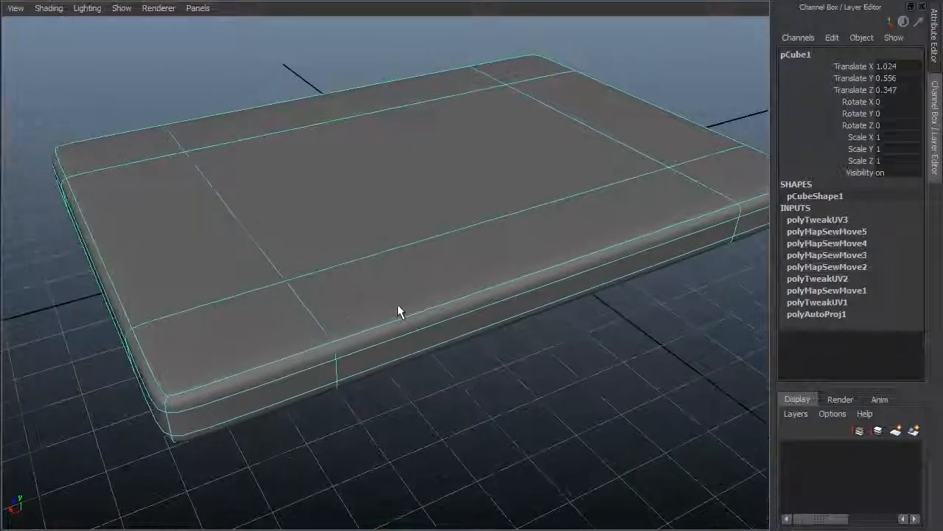
scroll(369, 305, down, 3)
key(space)
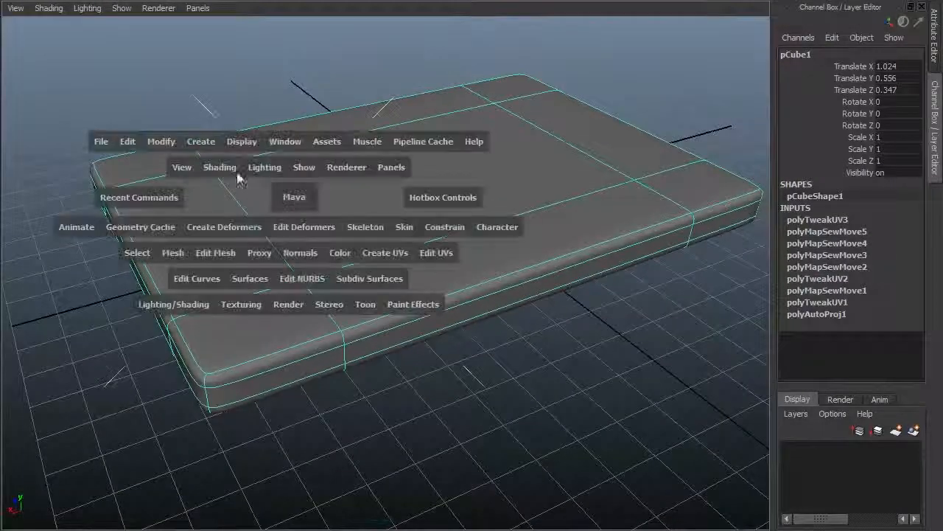
click(162, 142)
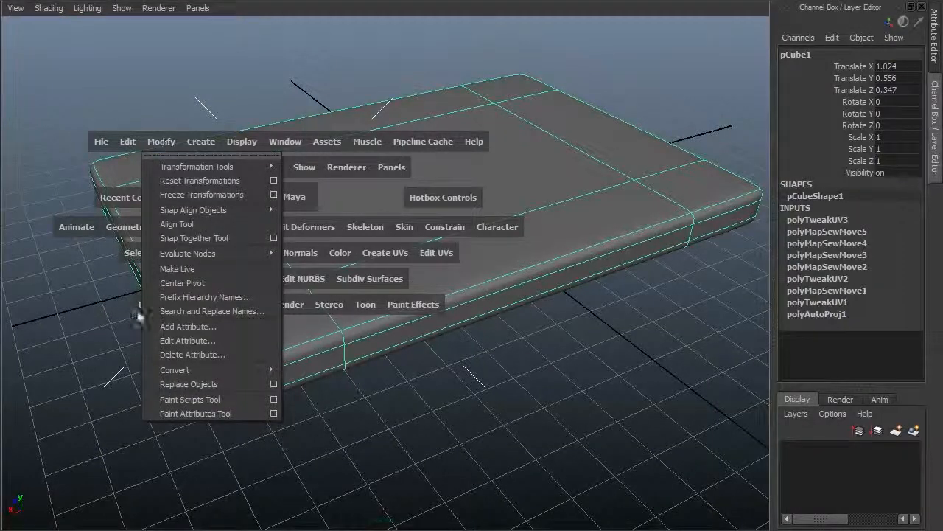
mouse_move(191, 370)
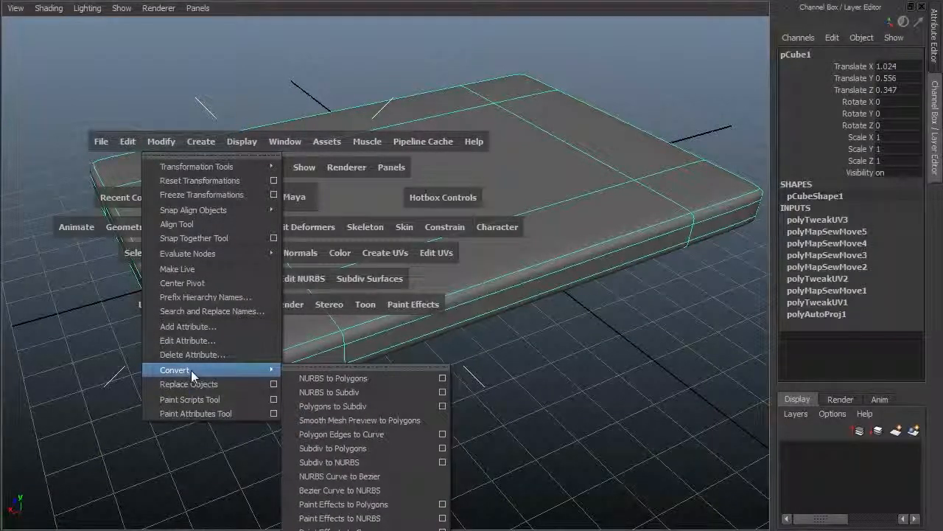
click(418, 420)
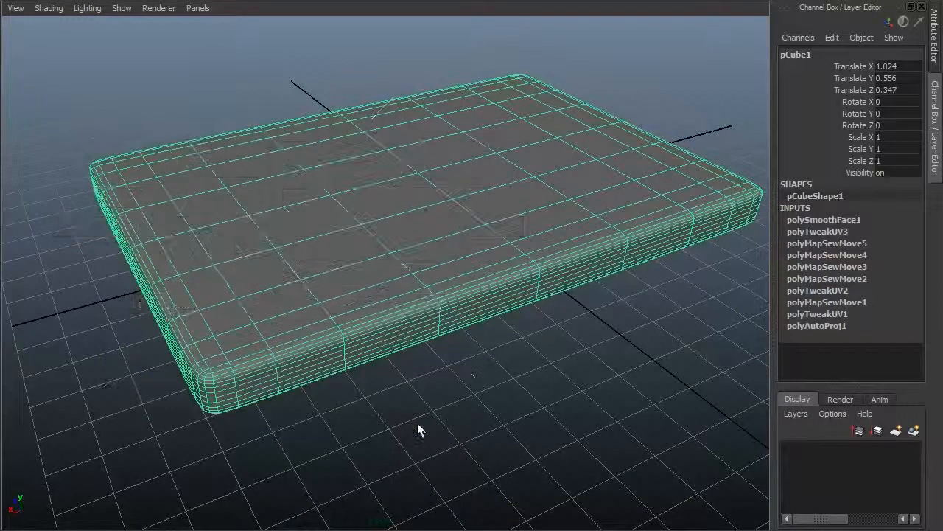
- Examine the converted slab's dense wireframe and rounded edges from several angles, both selected and deselected
alt+drag(390, 415, 364, 207)
click(364, 206)
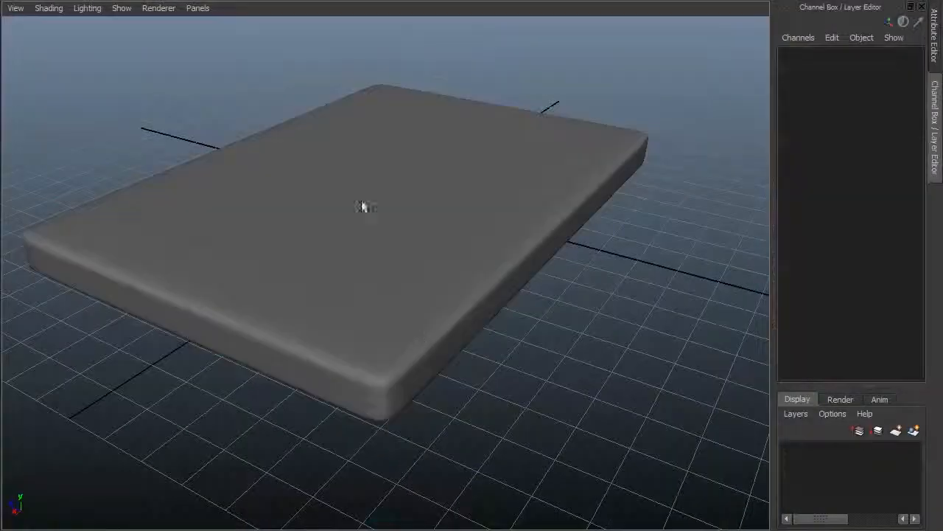
click(370, 317)
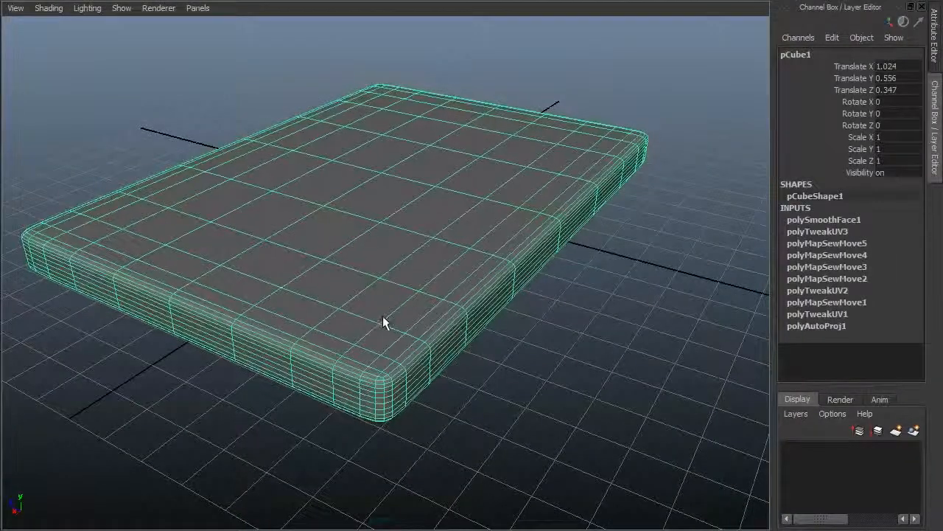
alt+drag(495, 403, 392, 375)
alt+drag(205, 337, 437, 354)
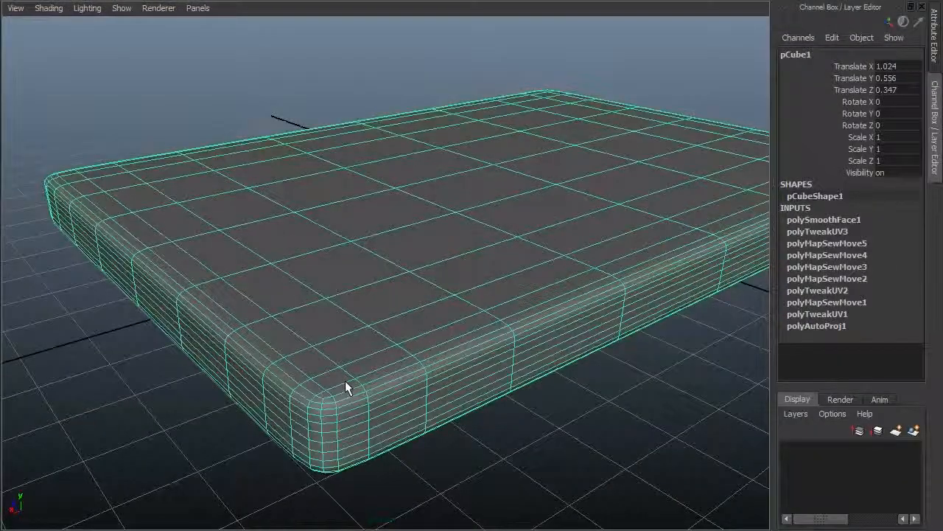
click(424, 453)
click(378, 321)
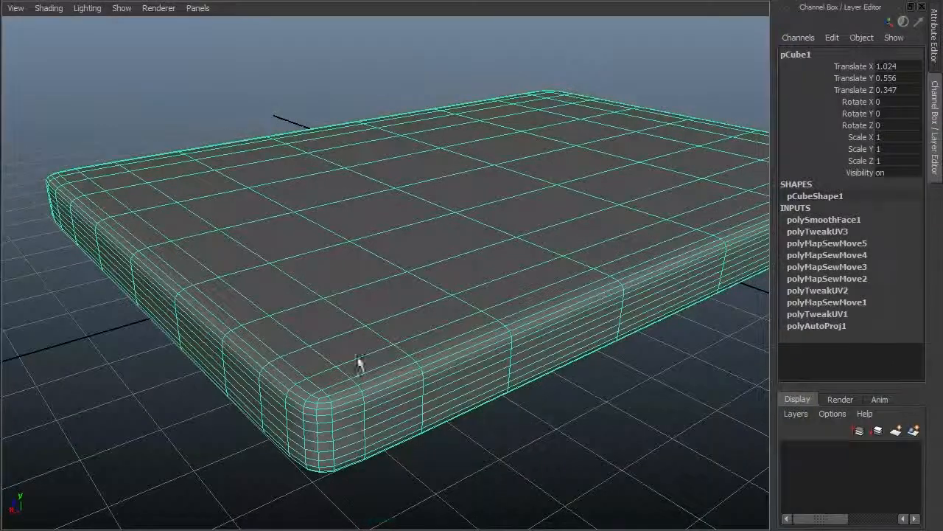
click(550, 467)
alt+right_drag(455, 426, 373, 381)
alt+drag(373, 381, 322, 376)
alt+right_drag(322, 376, 339, 381)
alt+drag(339, 381, 344, 339)
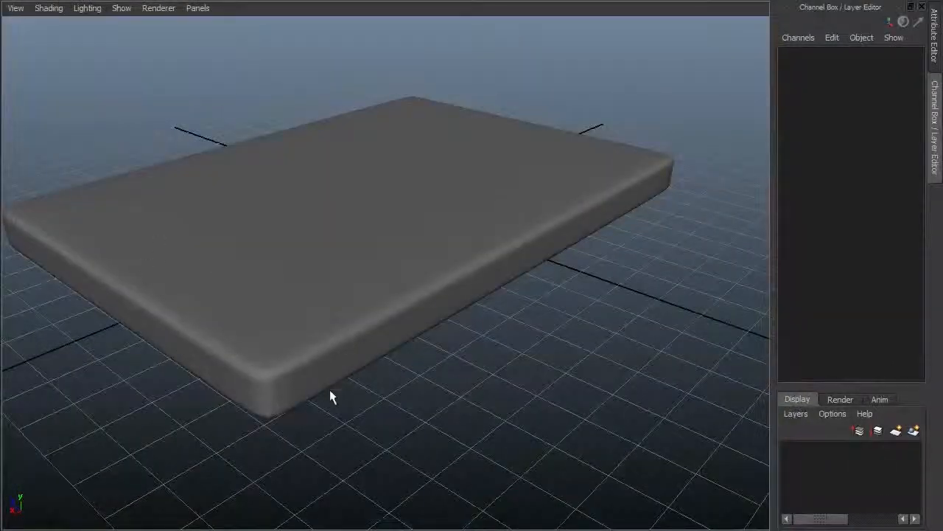
click(289, 343)
click(483, 394)
alt+drag(349, 333, 344, 345)
click(273, 328)
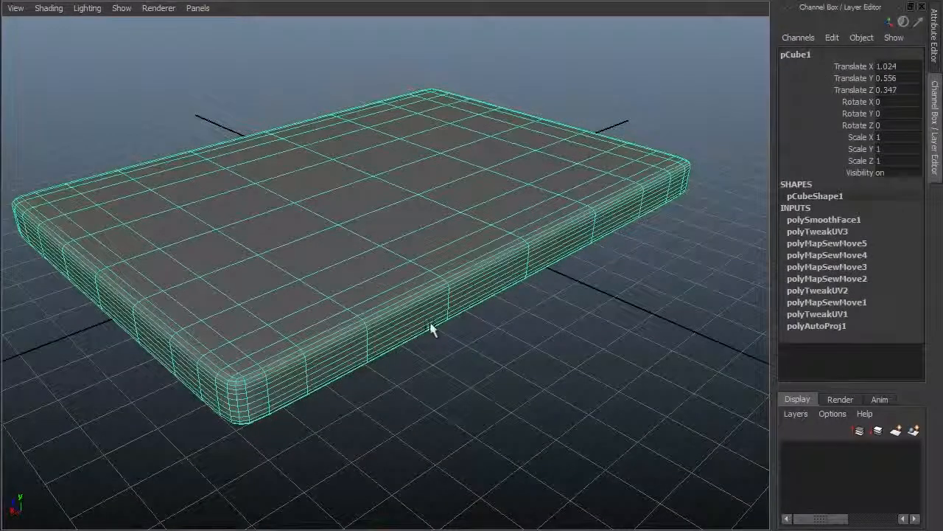
- Inspect the converted slab's UV layout in the UV Texture Editor, especially the upper corners, and close the editor
key(space)
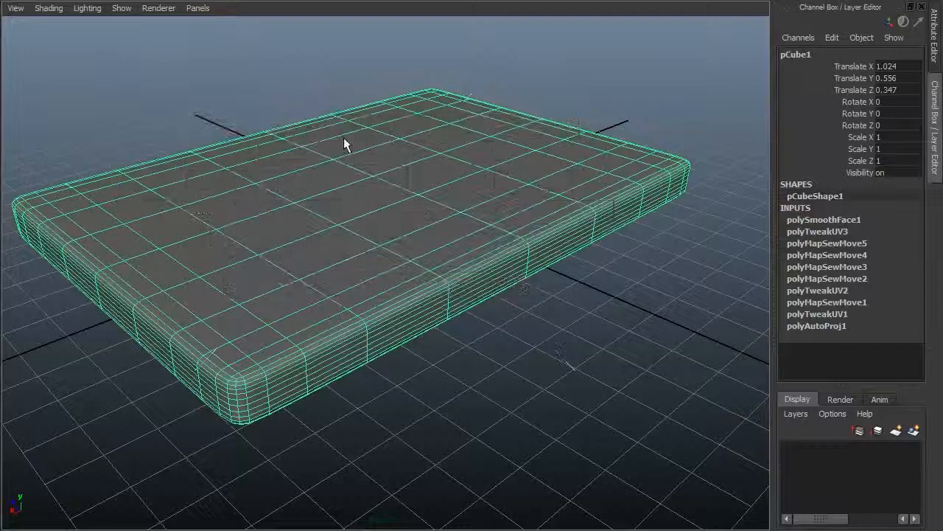
key(space)
drag(344, 81, 417, 282)
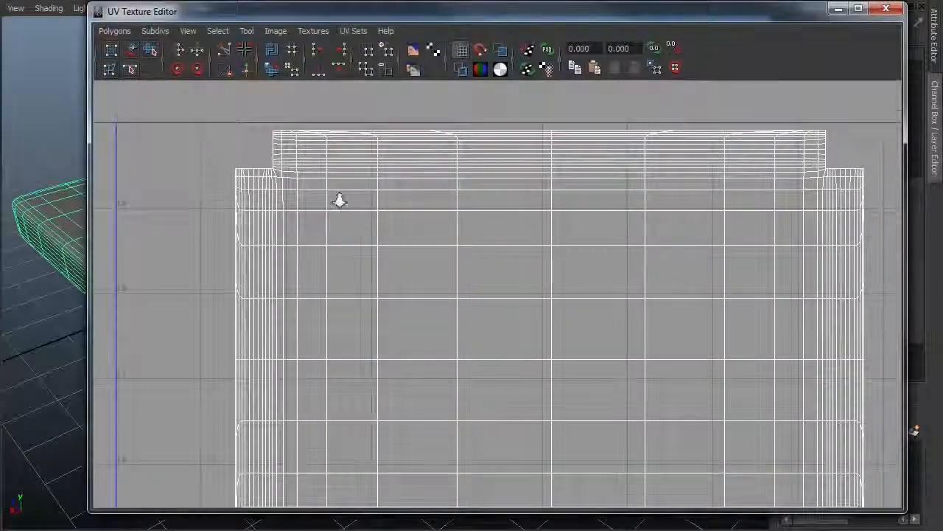
alt+right_drag(339, 199, 457, 195)
alt+middle_drag(396, 201, 396, 266)
alt+right_drag(330, 212, 384, 210)
alt+middle_drag(328, 213, 410, 258)
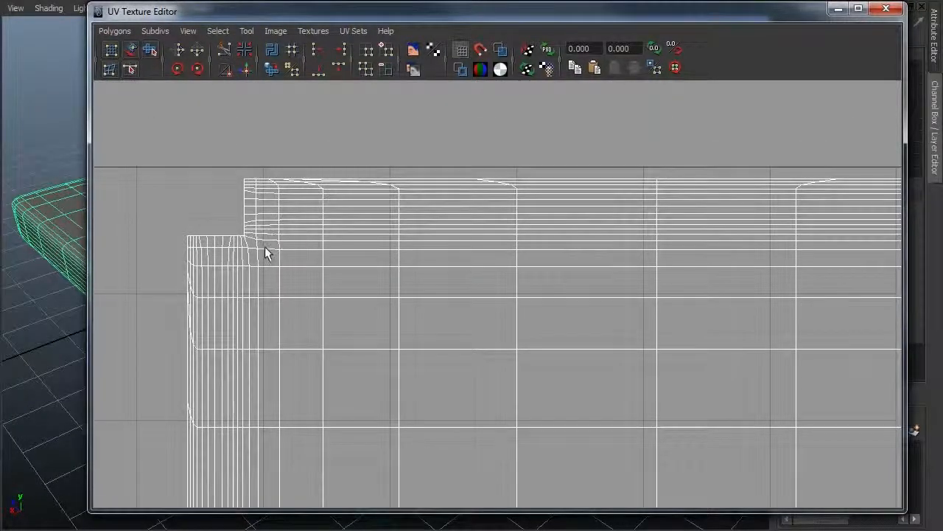
alt+right_drag(528, 210, 415, 209)
alt+middle_drag(415, 208, 453, 265)
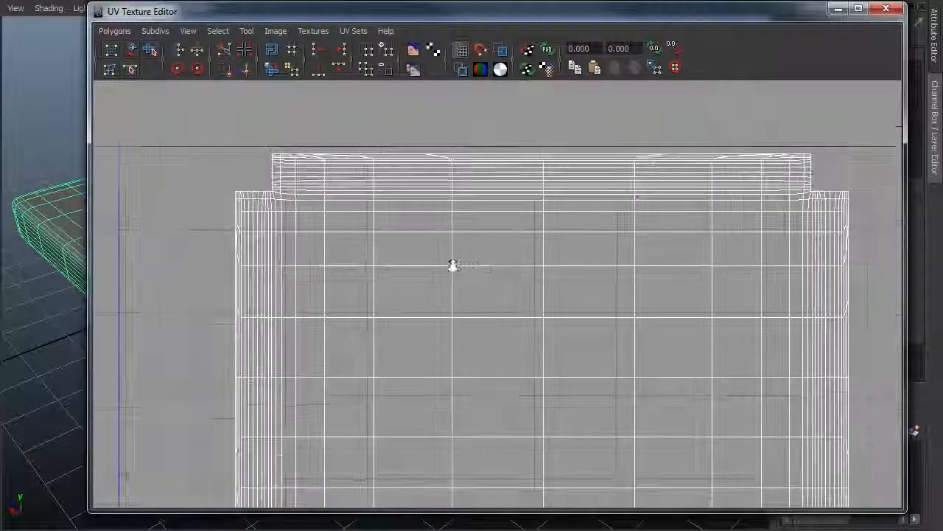
click(885, 9)
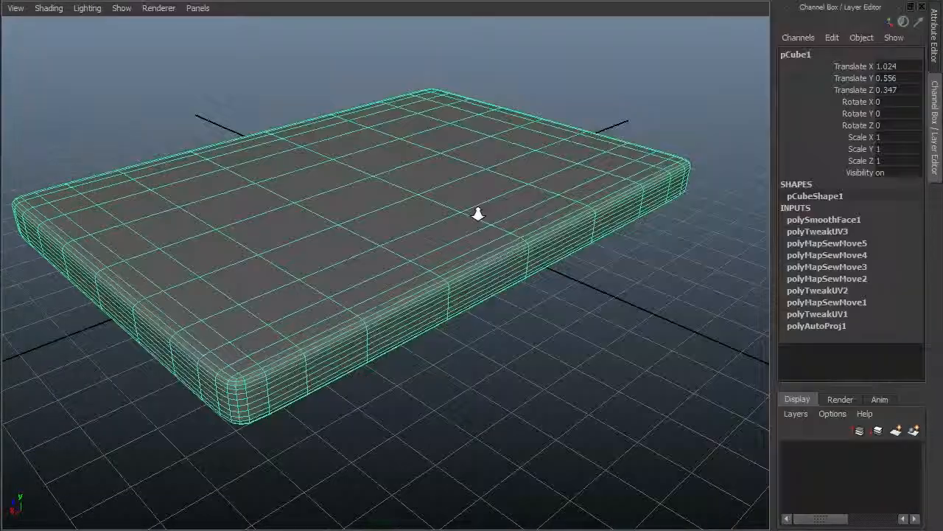
- Apply Automatic Mapping to the smoothed slab and return to selecting it as an object
alt+drag(477, 214, 371, 208)
key(space)
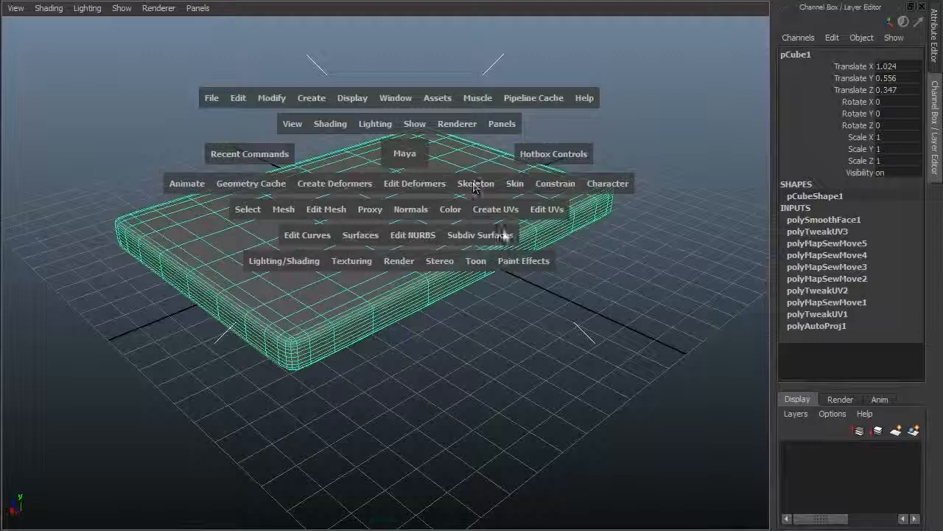
click(495, 211)
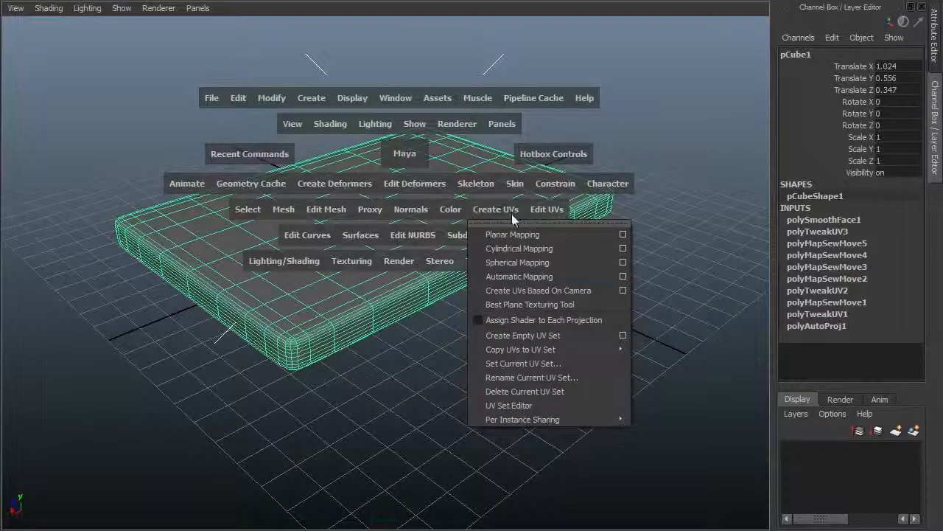
click(538, 276)
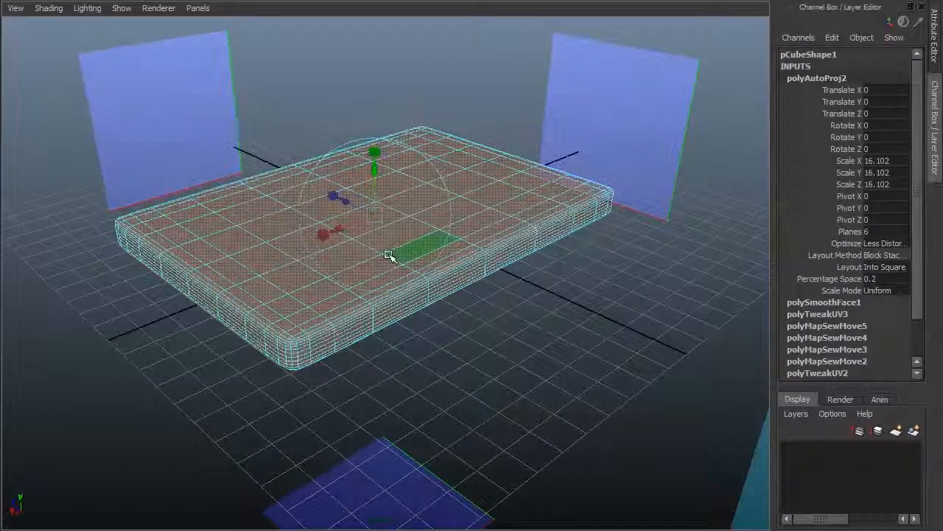
right_drag(389, 255, 432, 232)
key(space)
click(390, 210)
- Open the UV Texture Editor and inspect the automatically mapped shells, including the two large faces' rounded borders
key(space)
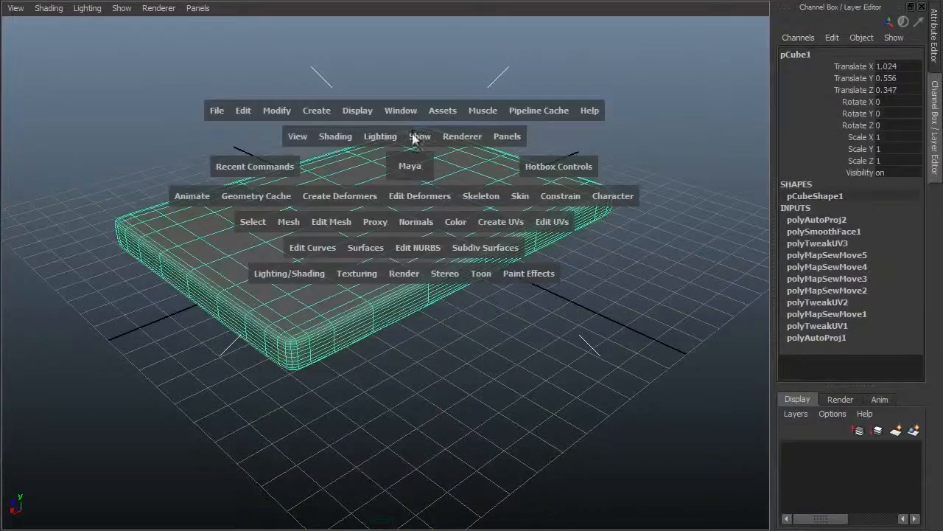
drag(405, 113, 471, 329)
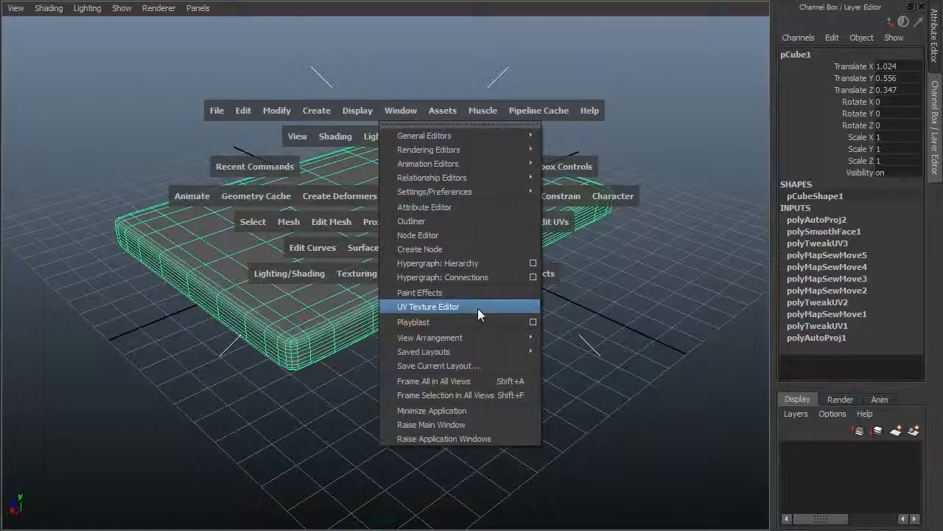
click(478, 306)
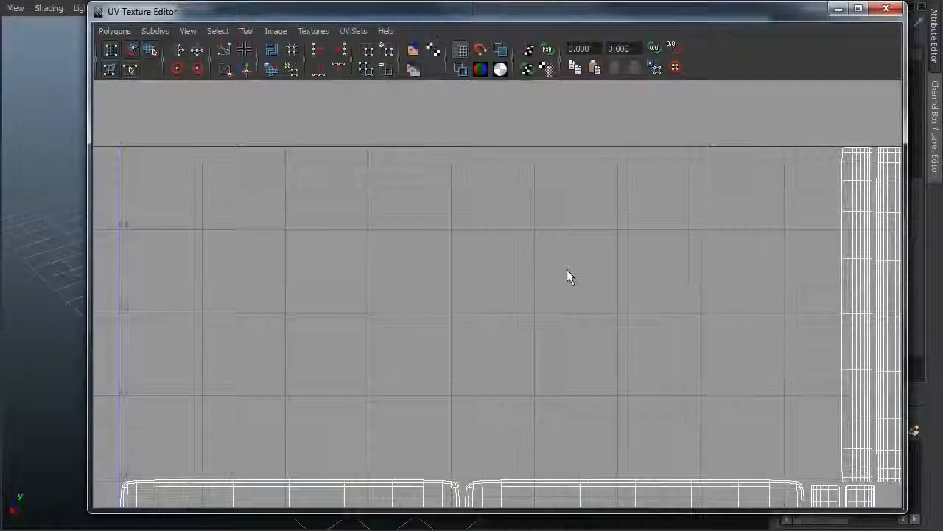
key(f)
alt+right_drag(541, 268, 817, 280)
alt+right_drag(371, 267, 626, 263)
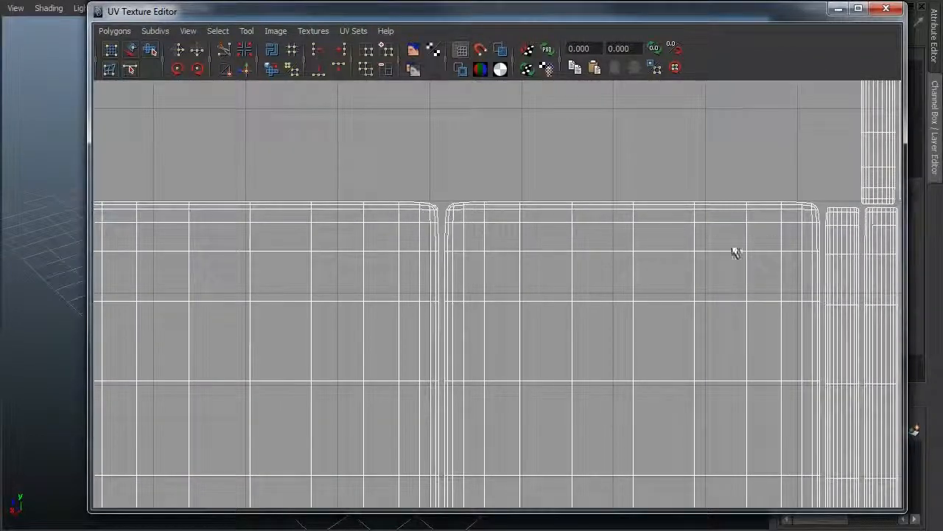
alt+middle_drag(531, 307, 569, 219)
alt+right_drag(568, 219, 214, 252)
alt+right_drag(519, 273, 270, 248)
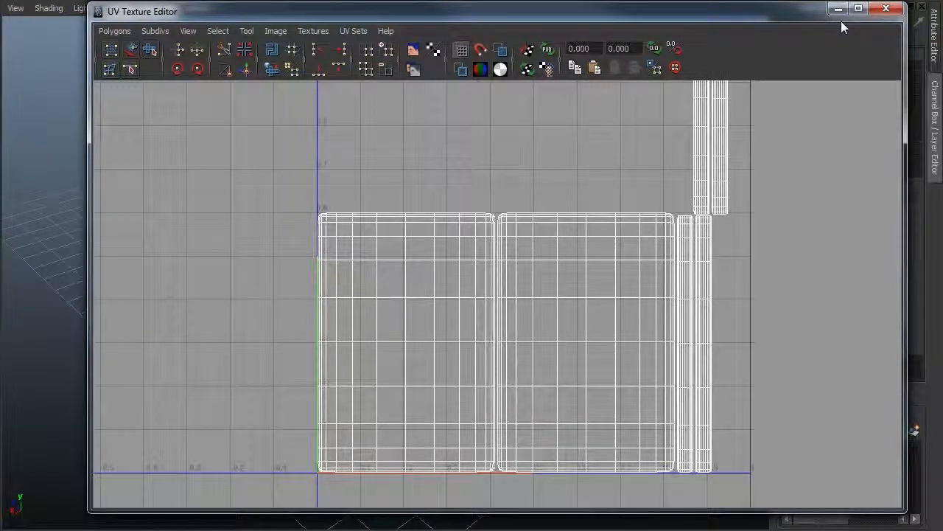
- Select the upper border edges of the first large UV shell and apply Move and Sew to attach the matching side strip
alt+right_drag(502, 217, 831, 210)
alt+right_drag(305, 160, 430, 147)
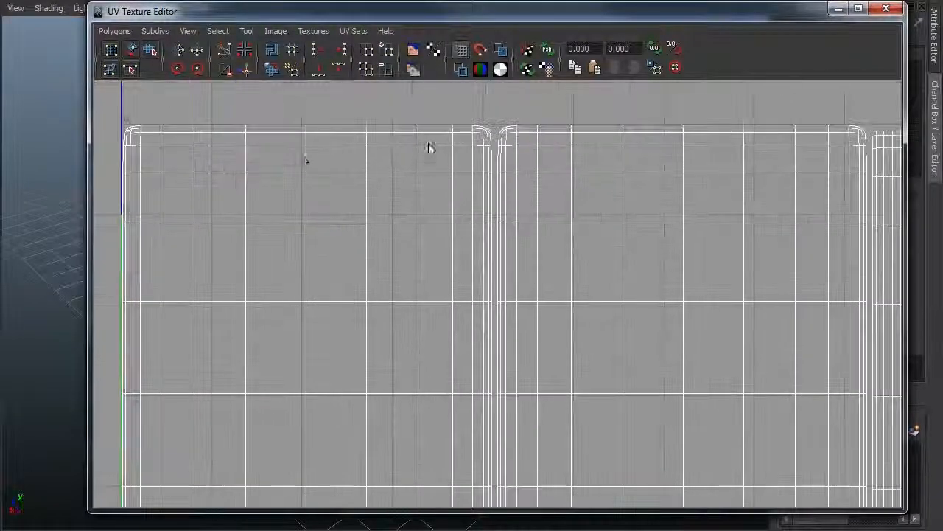
alt+middle_drag(430, 147, 471, 246)
alt+right_drag(186, 214, 324, 221)
alt+middle_drag(329, 181, 461, 255)
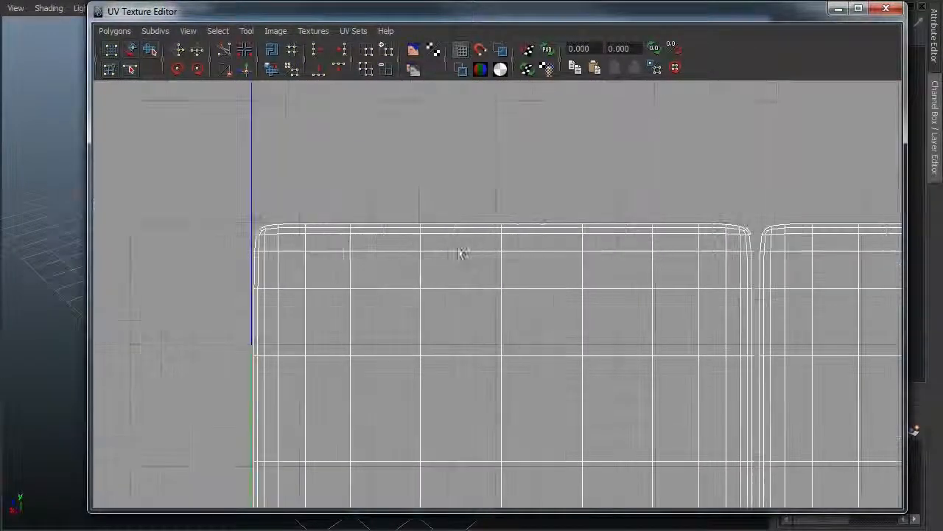
drag(272, 219, 730, 242)
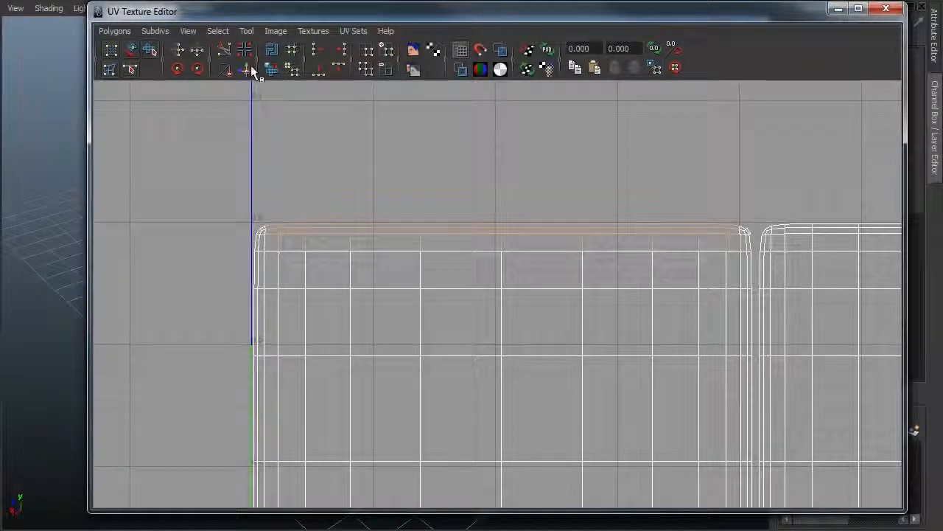
click(248, 68)
alt+middle_drag(305, 215, 463, 215)
alt+right_drag(346, 184, 368, 168)
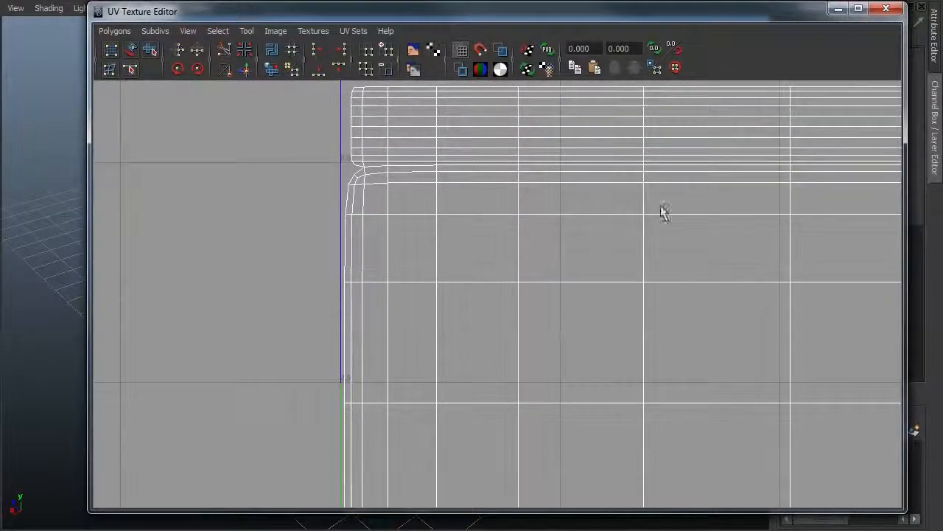
- Select the lower border edges of the first large UV shell and apply Move and Sew to attach its bottom side strip
alt+right_drag(665, 212, 651, 332)
alt+middle_drag(781, 362, 691, 303)
alt+right_drag(690, 303, 636, 295)
alt+middle_drag(636, 295, 650, 31)
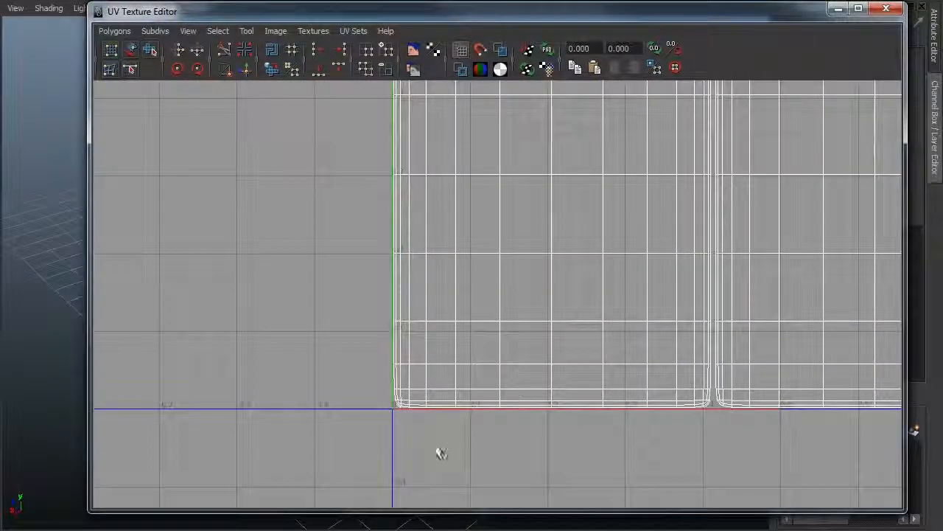
alt+right_drag(406, 423, 626, 396)
alt+middle_drag(626, 396, 612, 264)
alt+right_drag(284, 309, 366, 336)
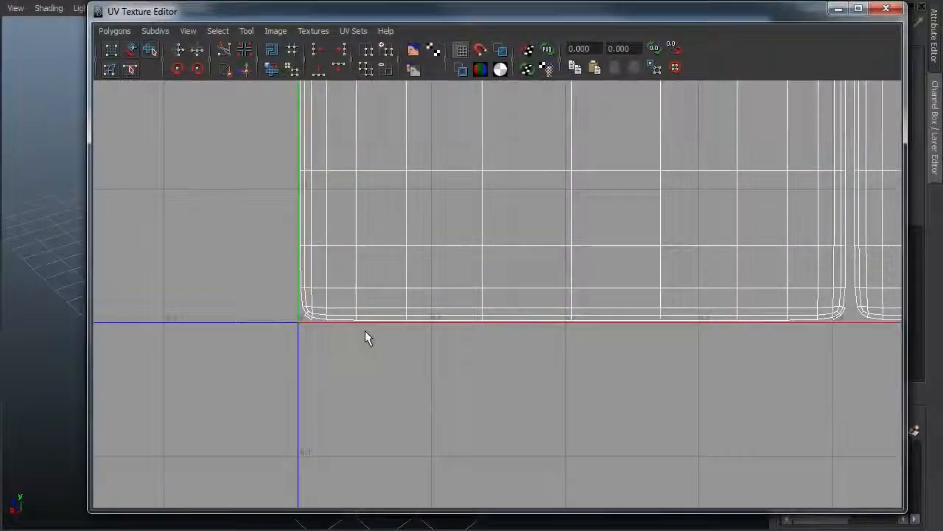
drag(310, 321, 835, 370)
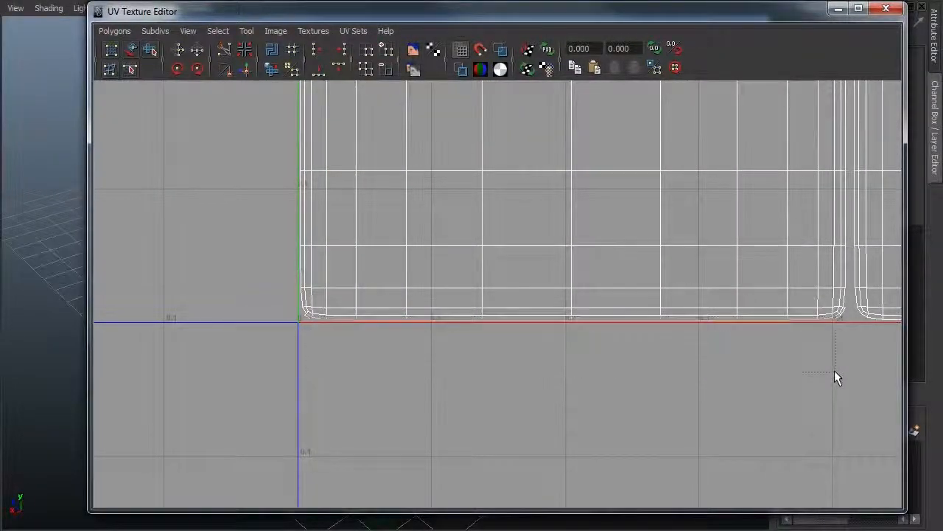
click(250, 70)
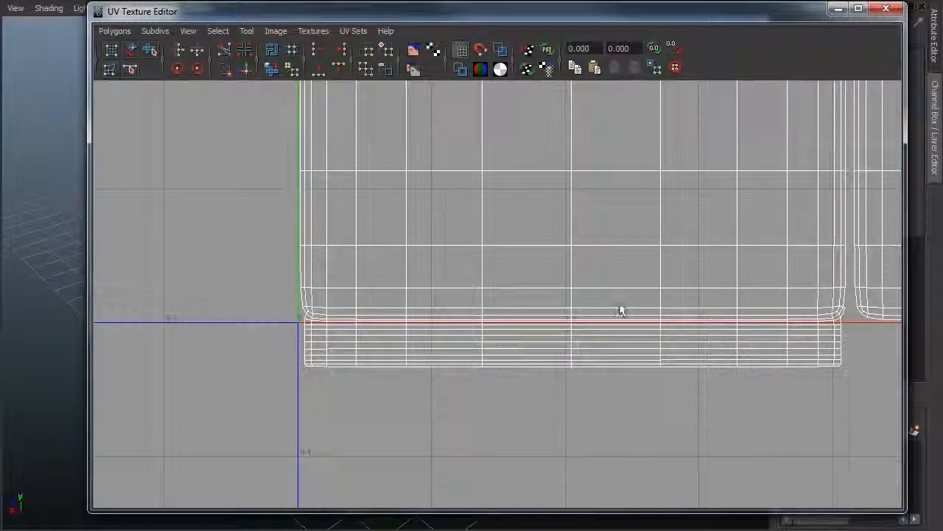
- Select the left border edges of the first large UV shell and apply Move and Sew to attach the long side strip
alt+right_drag(619, 305, 281, 217)
alt+middle_drag(585, 311, 487, 486)
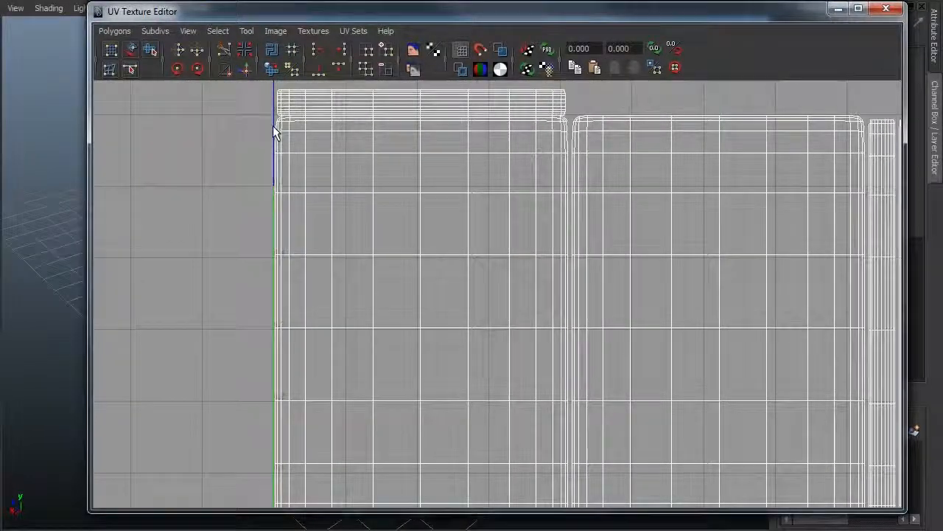
alt+middle_drag(311, 366, 424, 258)
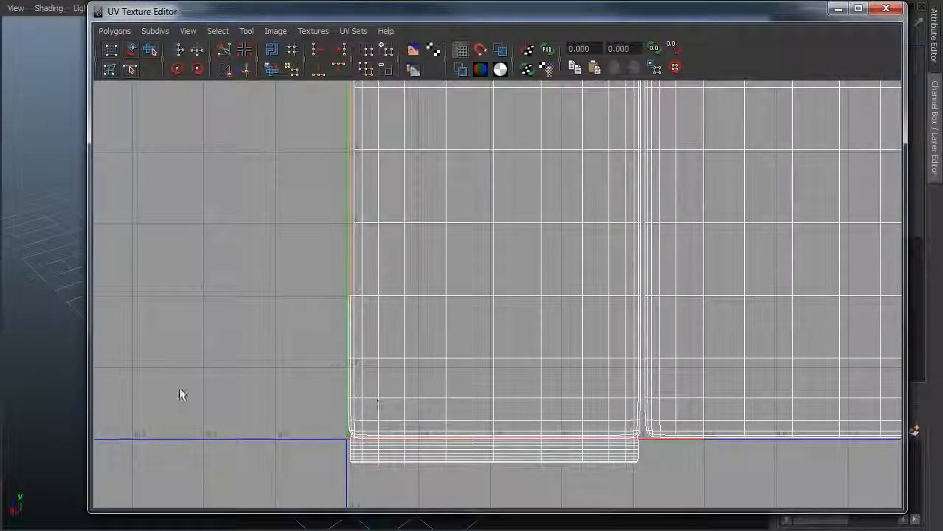
alt+right_drag(311, 407, 636, 314)
alt+middle_drag(235, 314, 381, 96)
alt+right_drag(347, 305, 523, 288)
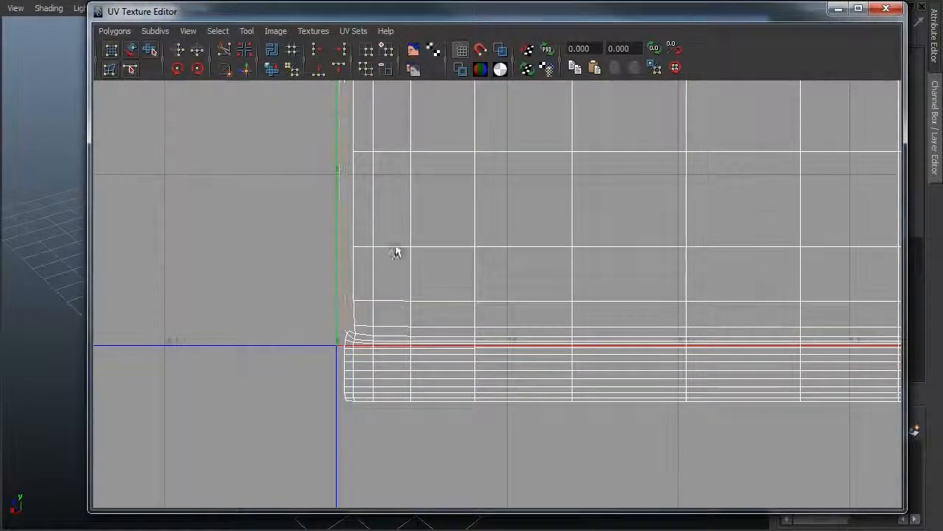
alt+right_drag(396, 251, 467, 463)
alt+middle_drag(450, 298, 432, 437)
shift+drag(410, 388, 319, 179)
key(z)
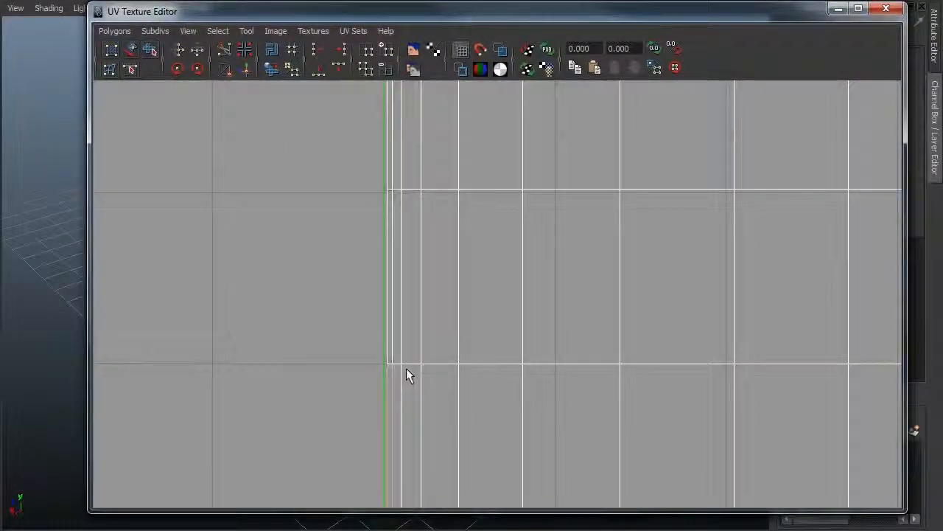
shift+drag(403, 374, 295, 96)
alt+right_drag(585, 308, 390, 237)
alt+middle_drag(391, 236, 398, 404)
alt+right_drag(342, 287, 506, 250)
alt+middle_drag(298, 230, 298, 310)
alt+right_drag(298, 310, 355, 273)
alt+middle_drag(354, 273, 363, 344)
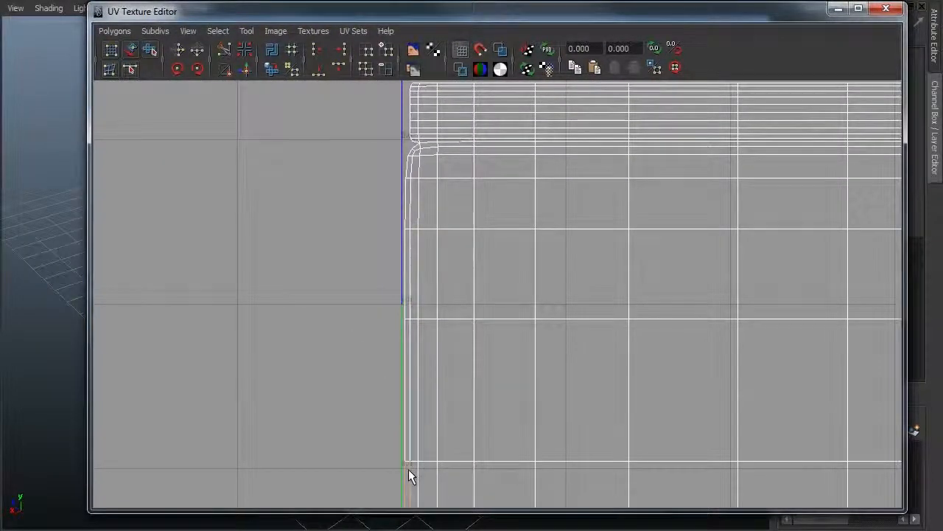
shift+drag(412, 470, 350, 152)
click(244, 69)
- Sew the small gap at the first large face's upper-left corner by repeating Move and Sew
alt+right_drag(263, 185, 489, 150)
alt+middle_drag(492, 214, 494, 389)
alt+right_drag(238, 255, 392, 272)
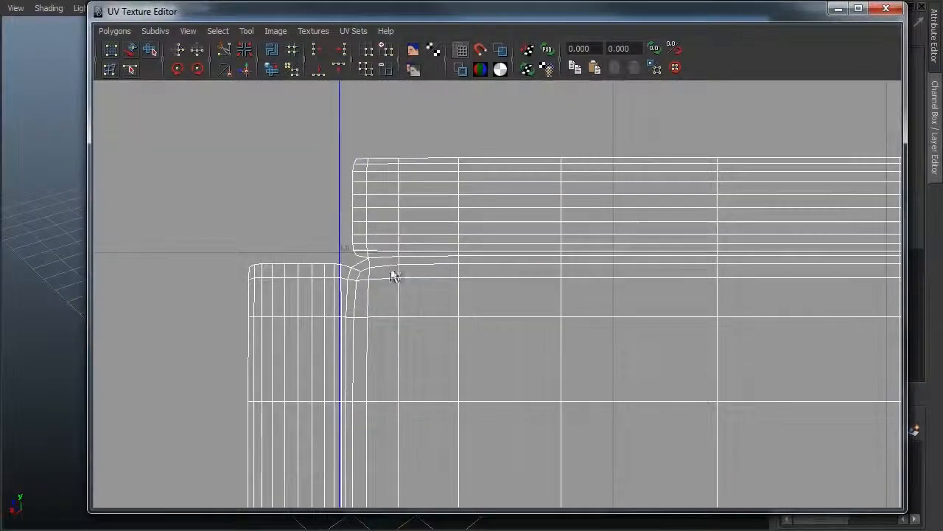
key(g)
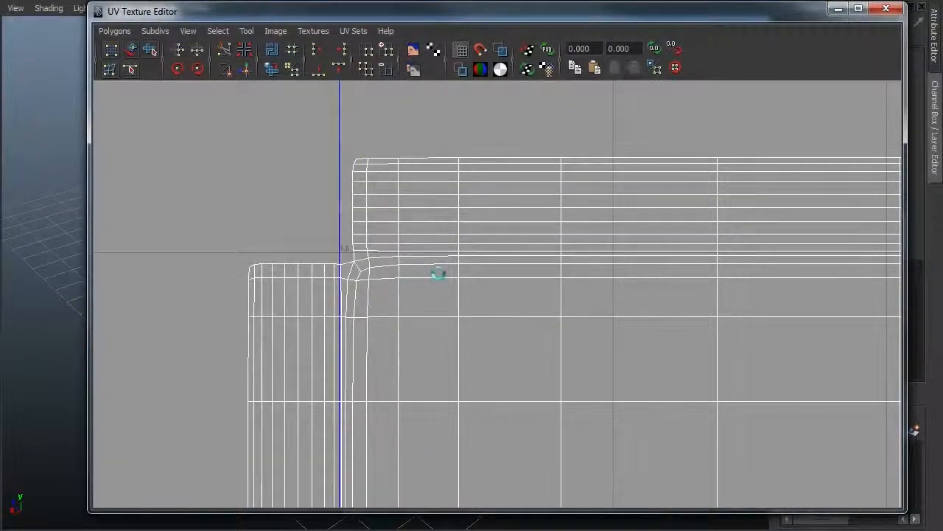
- Select the outer border edges of the left side strip and apply Move and Sew to attach the second large face
alt+right_drag(412, 288, 160, 297)
alt+middle_drag(470, 373, 470, 250)
alt+right_drag(471, 254, 288, 306)
alt+middle_drag(581, 322, 491, 203)
alt+right_drag(611, 283, 403, 280)
alt+middle_drag(629, 341, 680, 194)
alt+right_drag(471, 288, 395, 290)
alt+middle_drag(502, 312, 562, 407)
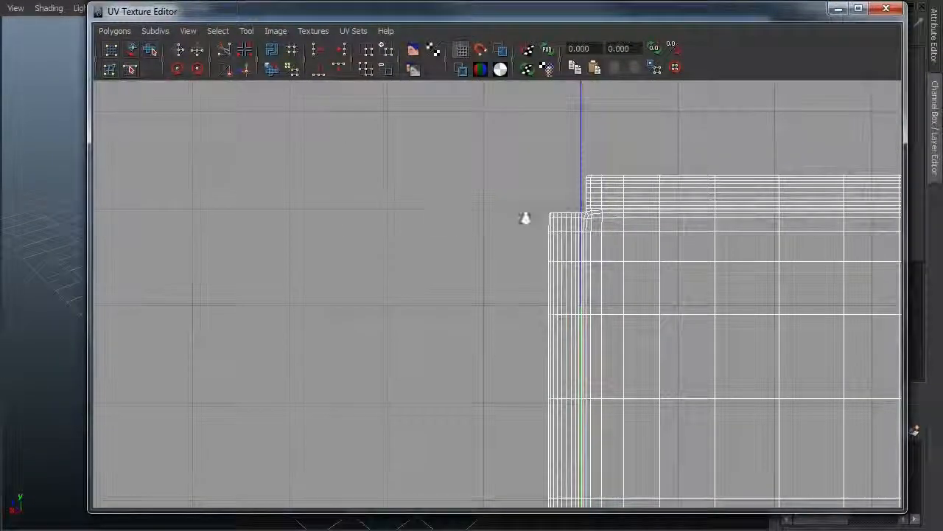
alt+right_drag(450, 213, 643, 218)
drag(567, 180, 589, 495)
alt+middle_drag(589, 494, 502, 323)
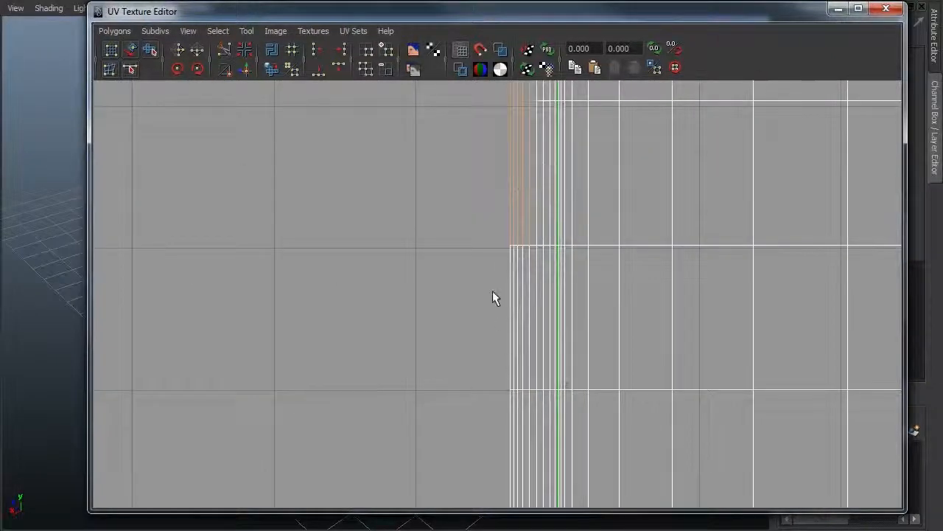
drag(559, 502, 564, 502)
alt+middle_drag(558, 475, 587, 230)
alt+right_drag(588, 230, 542, 269)
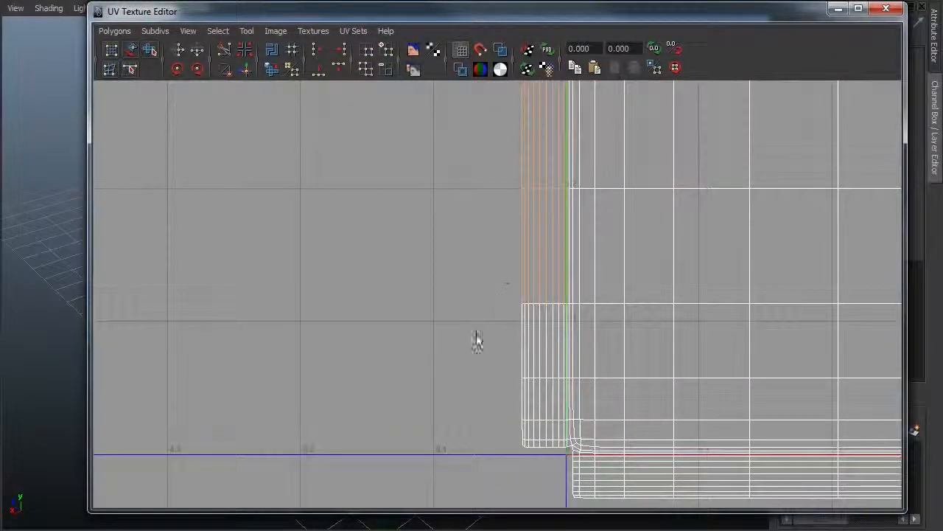
drag(553, 414, 548, 445)
click(246, 69)
- Select the right border edges of the first large face and apply Move and Sew to attach the remaining side strip
alt+middle_drag(656, 325, 607, 184)
alt+right_drag(346, 286, 865, 290)
alt+right_drag(682, 291, 221, 319)
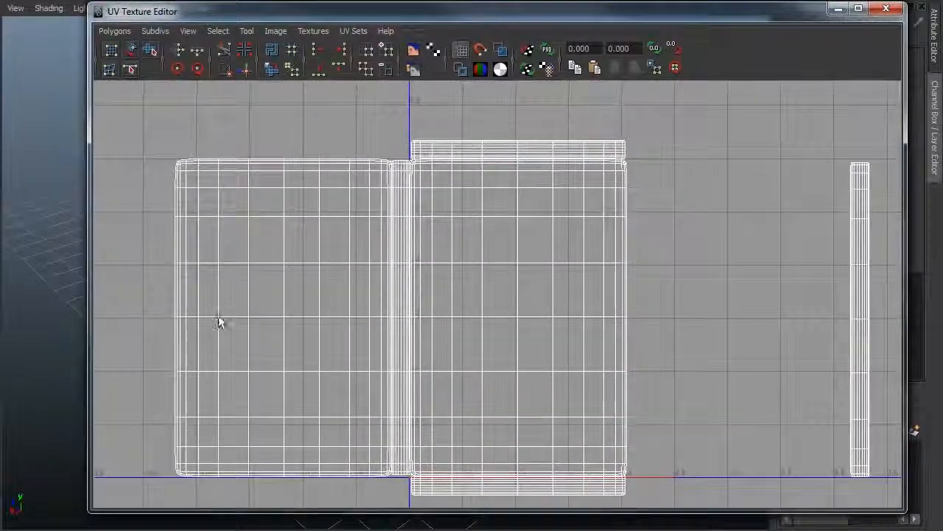
alt+right_drag(402, 202, 765, 160)
alt+middle_drag(765, 160, 496, 274)
alt+right_drag(496, 273, 600, 194)
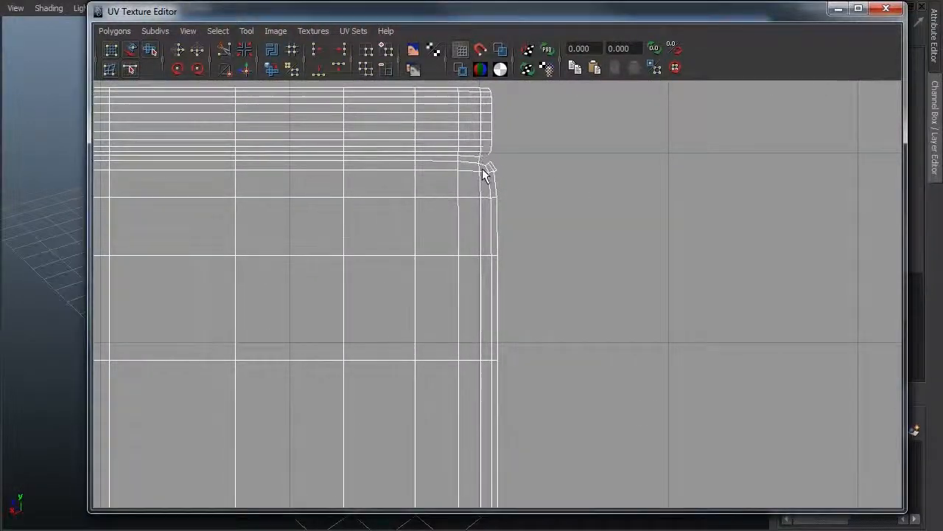
alt+right_drag(327, 167, 478, 137)
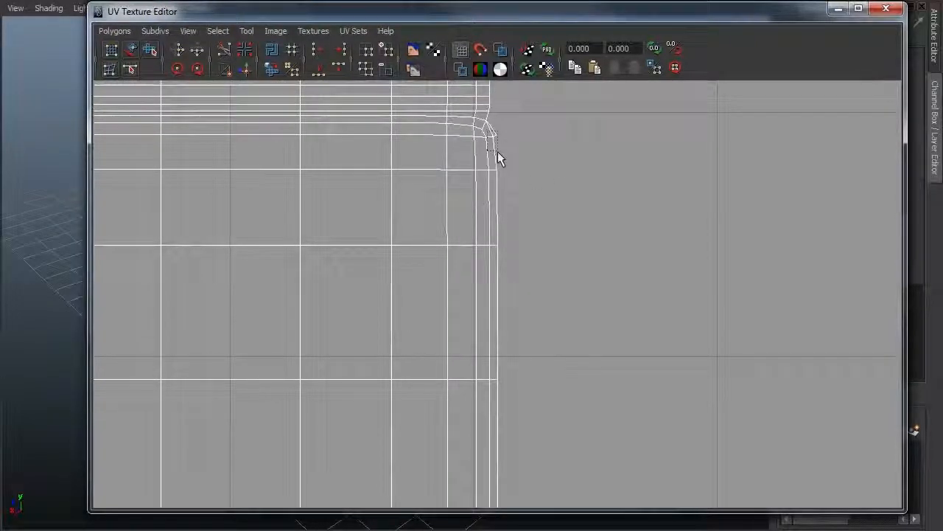
click(501, 195)
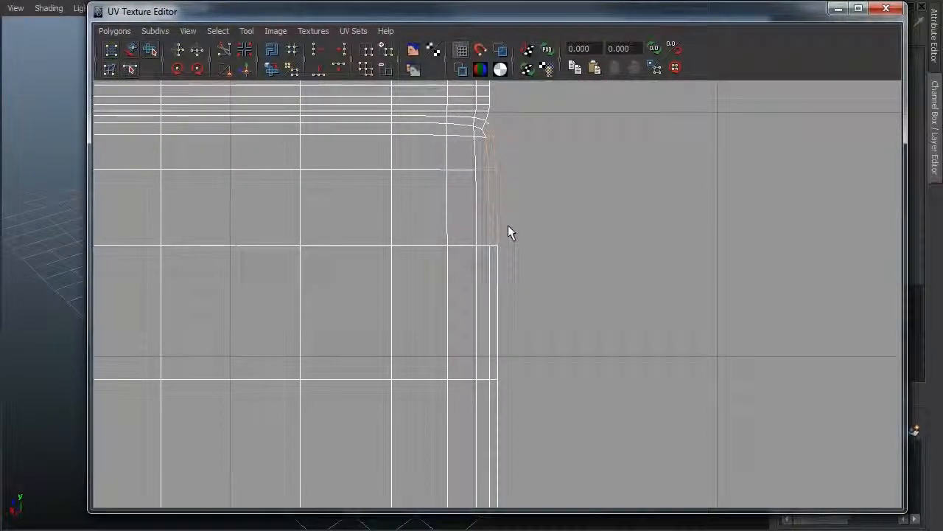
alt+right_drag(558, 277, 359, 303)
alt+middle_drag(441, 311, 439, 182)
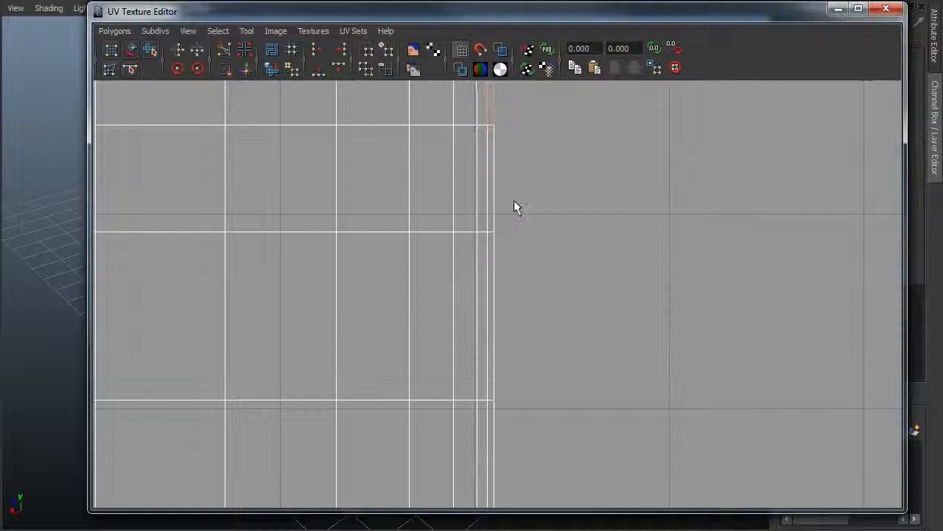
shift+drag(514, 202, 470, 427)
alt+middle_drag(515, 446, 502, 144)
alt+middle_drag(506, 403, 509, 246)
shift+drag(503, 359, 461, 431)
alt+middle_drag(501, 444, 469, 194)
alt+middle_drag(489, 402, 488, 332)
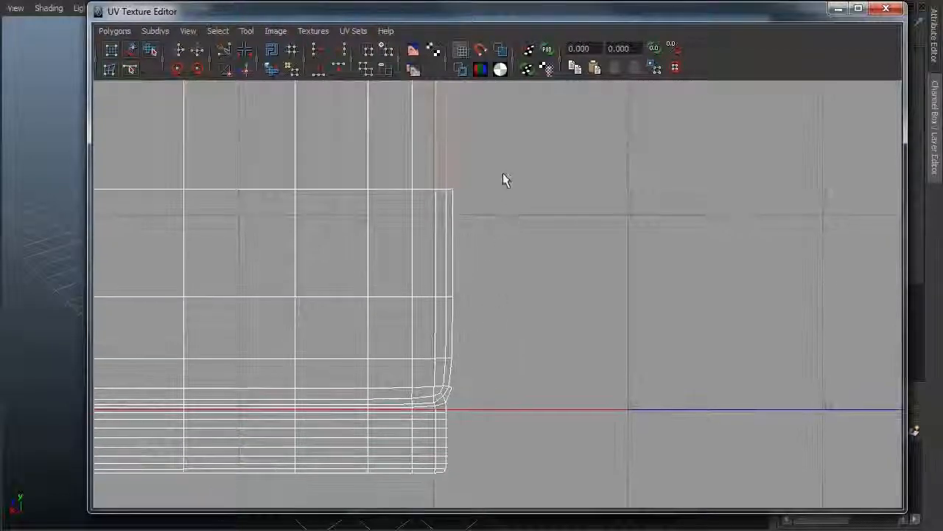
shift+drag(420, 402, 420, 400)
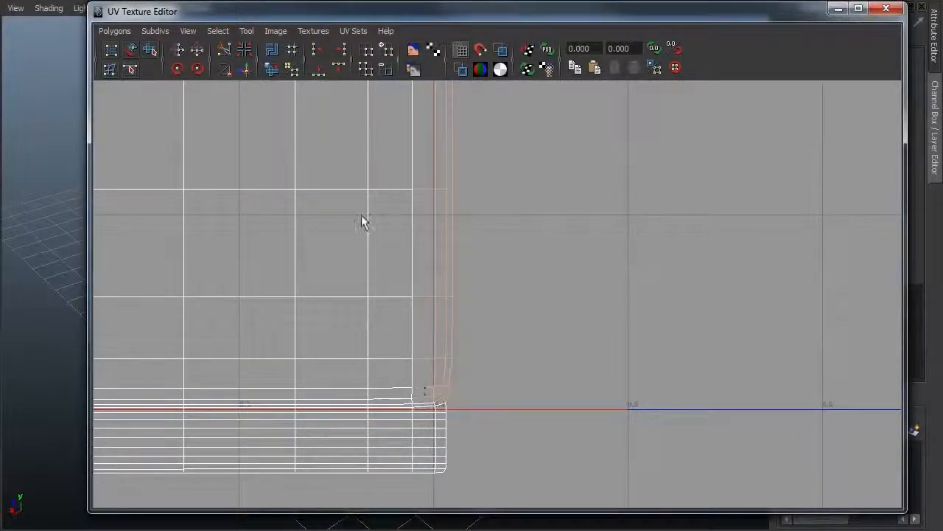
click(245, 70)
- Inspect the right side strip's seam and the overall layout of the sewn UV shell
alt+middle_drag(466, 242, 465, 471)
alt+middle_drag(479, 199, 488, 404)
alt+middle_drag(496, 96, 501, 356)
alt+middle_drag(503, 114, 506, 408)
alt+right_drag(547, 343, 210, 335)
key(a)
mouse_move(409, 332)
alt+right_down()
mouse_move(253, 291)
mouse_move(136, 273)
alt+right_up()
mouse_move(665, 312)
alt+right_down()
mouse_move(274, 260)
mouse_move(886, 278)
alt+right_up()
alt+right_drag(435, 269, 704, 266)
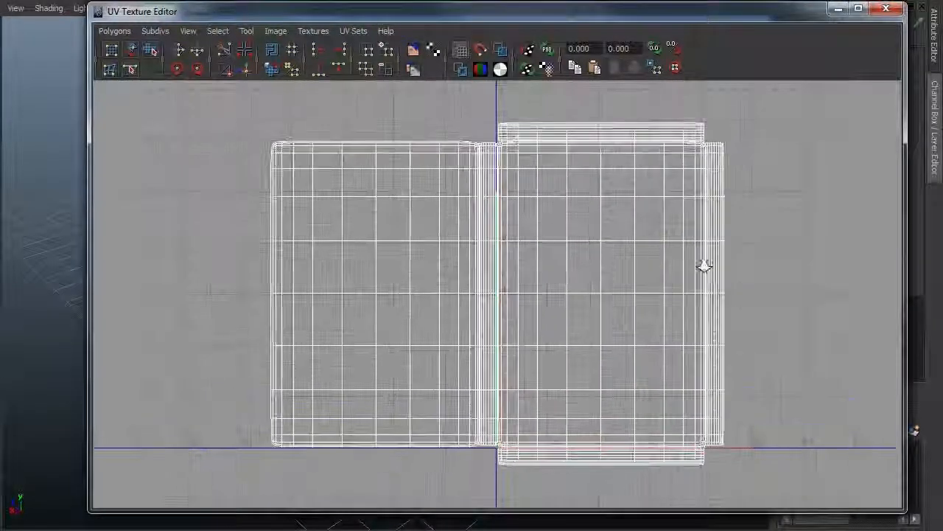
alt+middle_drag(539, 238, 559, 224)
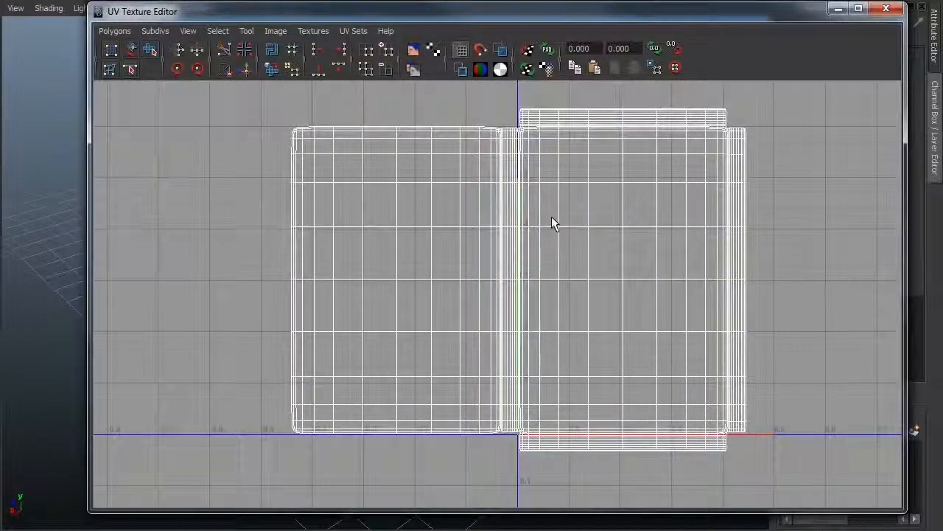
- Turn on shaded UV display and examine the upper junction between the two large faces and the strip joining them
click(502, 49)
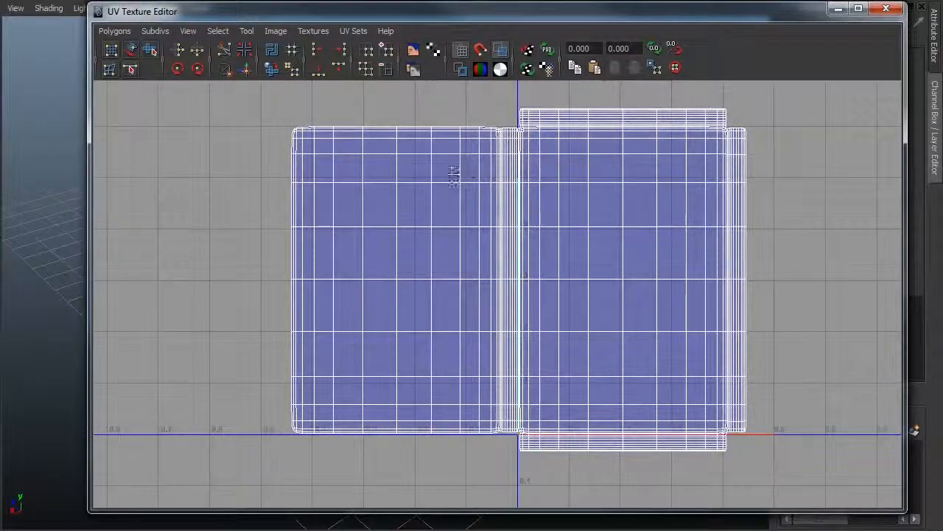
alt+middle_drag(454, 175, 440, 251)
alt+right_drag(440, 250, 779, 258)
alt+middle_drag(779, 258, 484, 313)
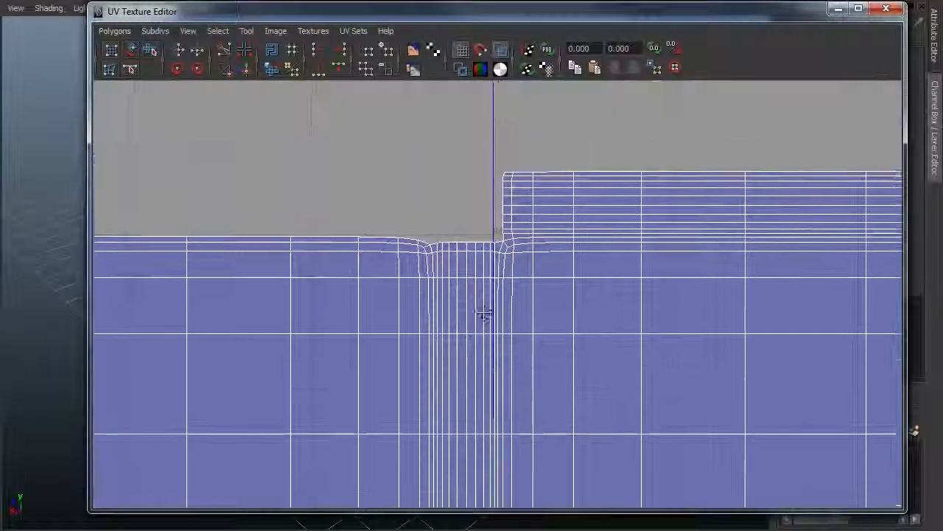
right_drag(446, 263, 490, 264)
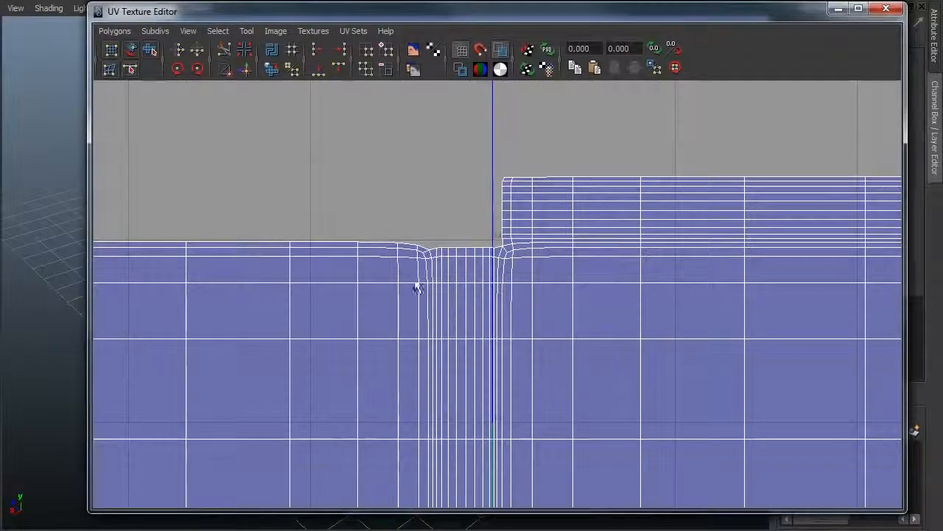
scroll(518, 248, up, 4)
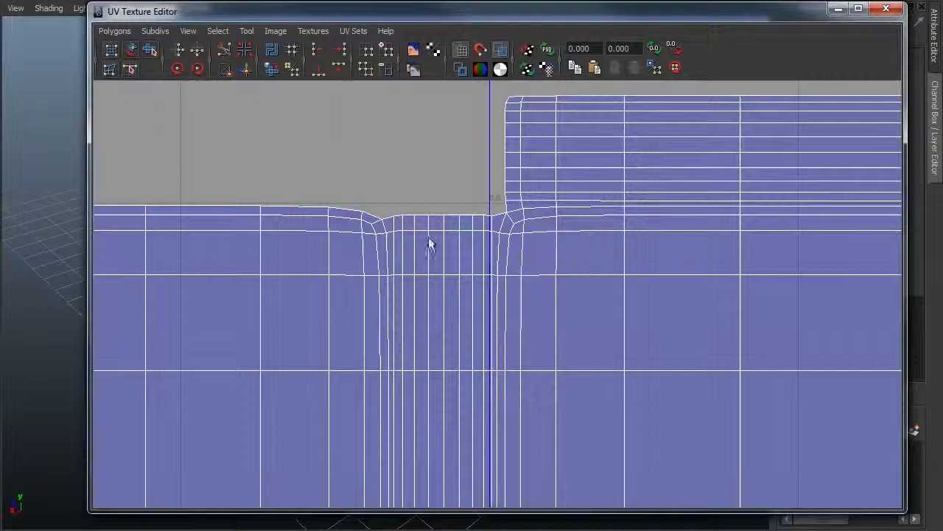
alt+middle_drag(396, 328, 404, 213)
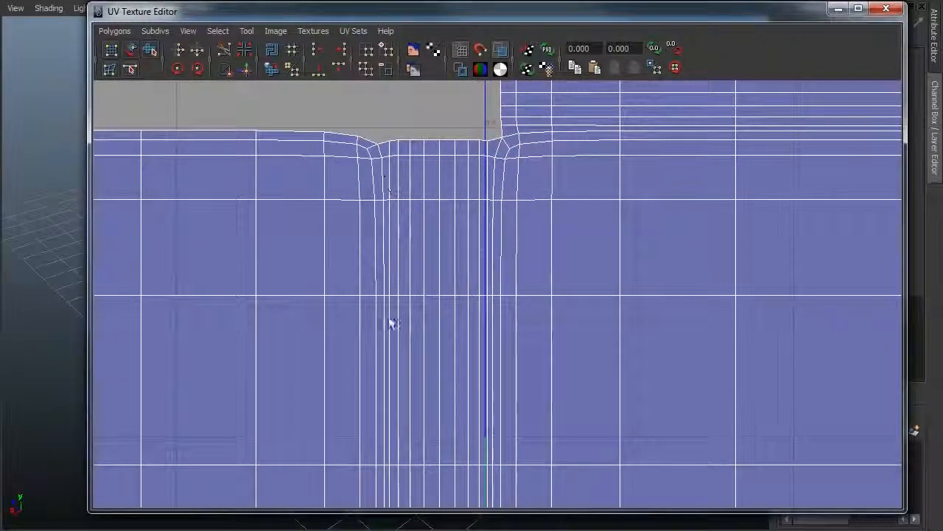
scroll(462, 230, down, 5)
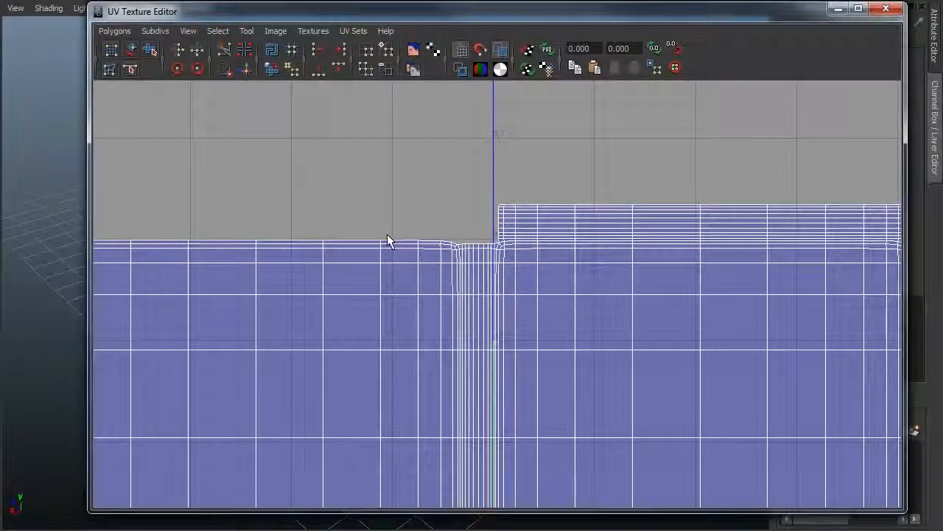
scroll(464, 250, down, 3)
alt+middle_drag(461, 280, 461, 243)
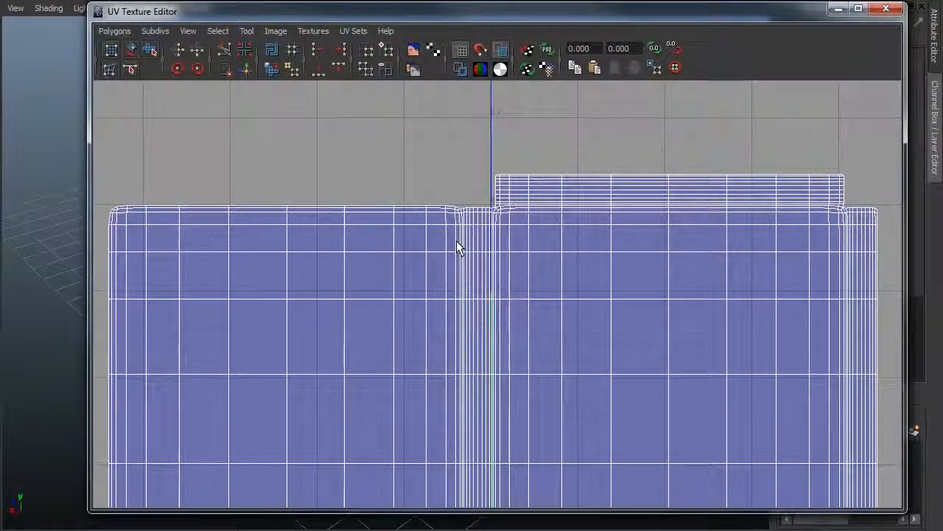
- Select the UVs around the upper junction of the two large faces and side strips, and unfold them
right_drag(456, 242, 513, 244)
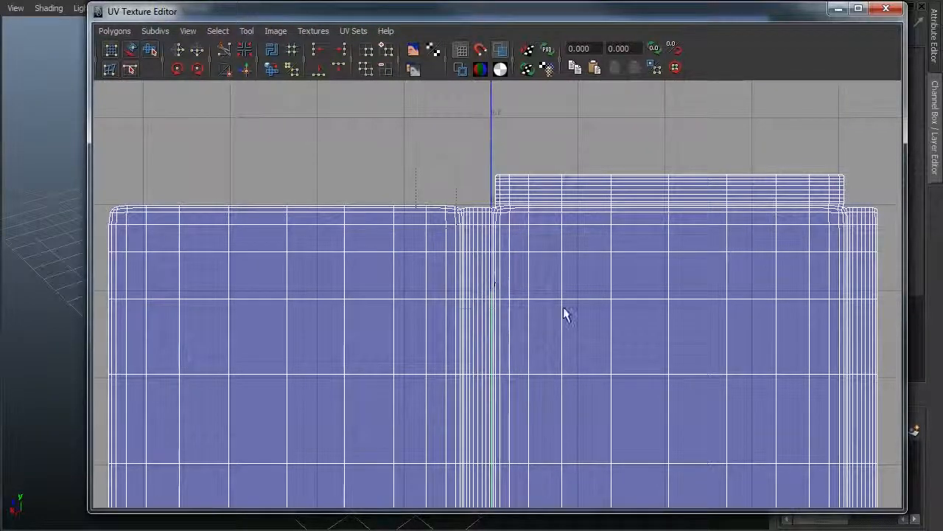
drag(565, 312, 421, 170)
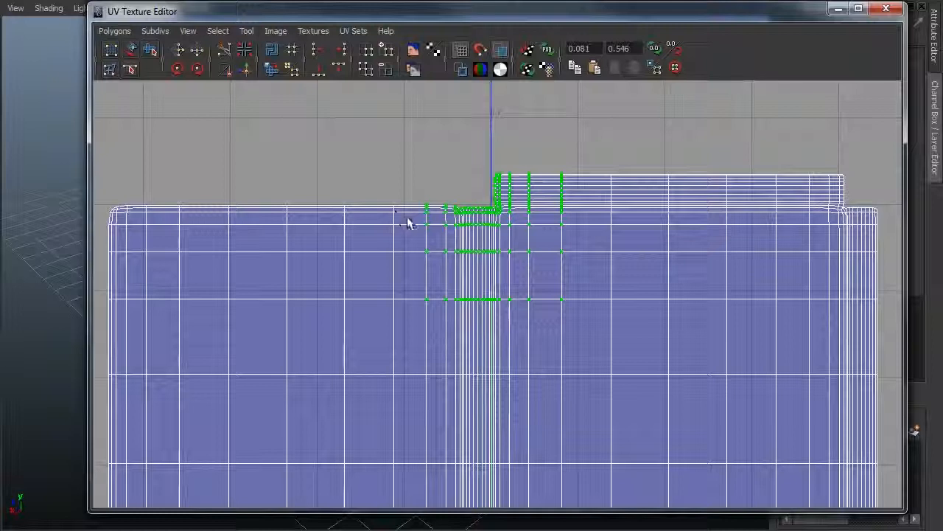
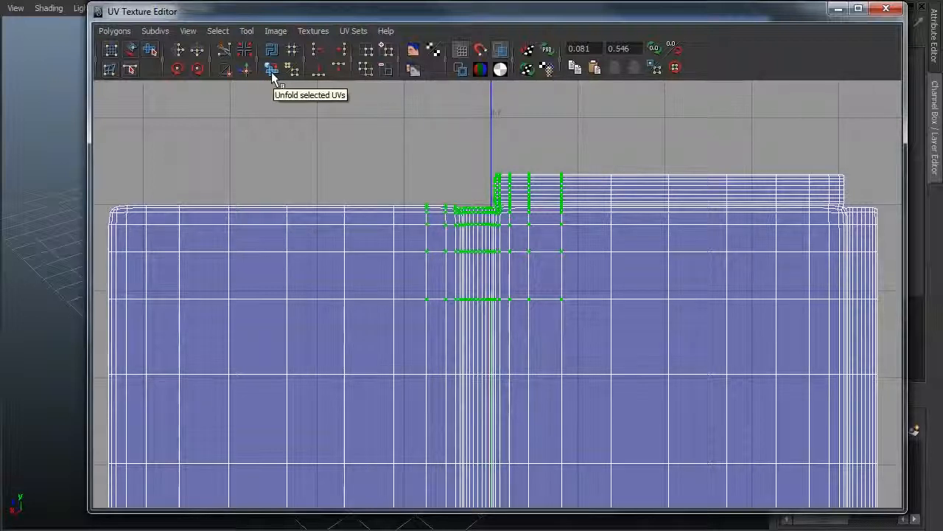
alt+right_drag(418, 139, 487, 199)
alt+middle_drag(358, 145, 398, 225)
alt+right_drag(398, 225, 513, 211)
alt+middle_drag(514, 206, 479, 260)
click(272, 66)
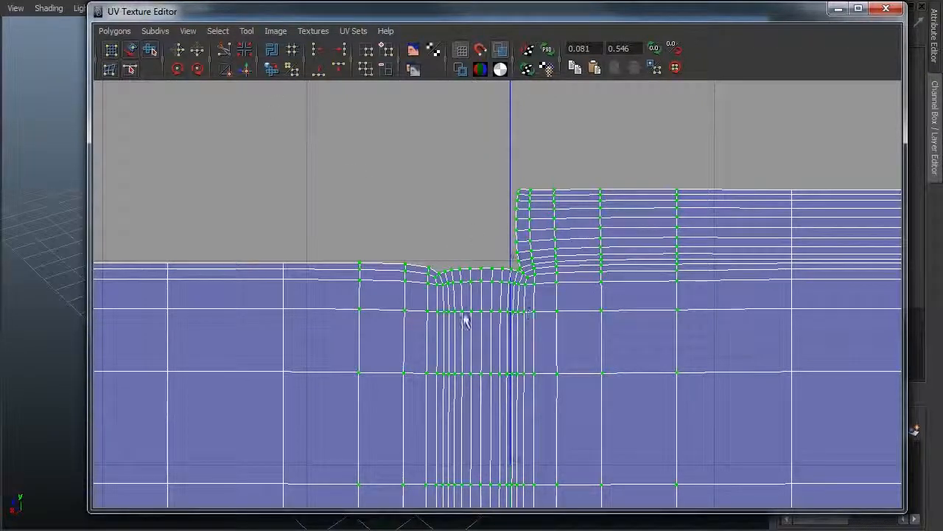
key(g)
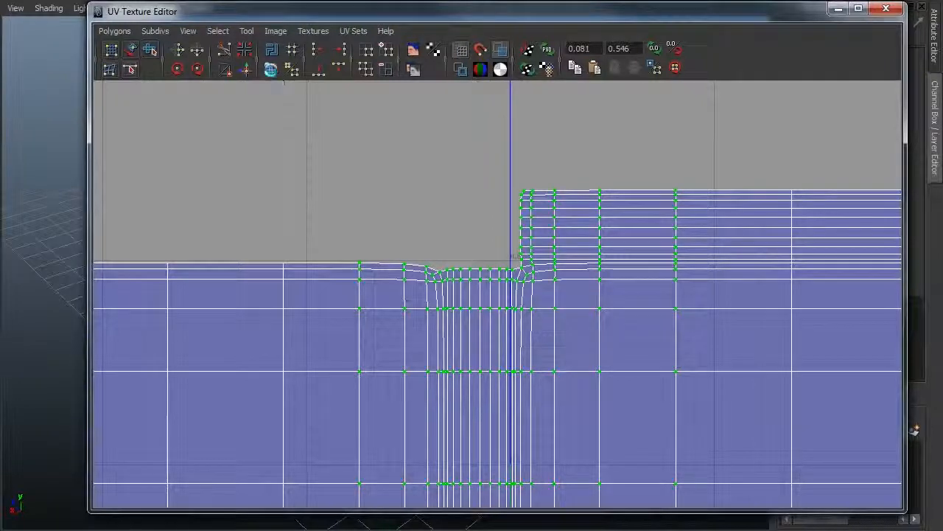
- Unfold the selected upper junction UVs, and select and unfold the UVs around the upper outer corner beside the end strips
click(271, 71)
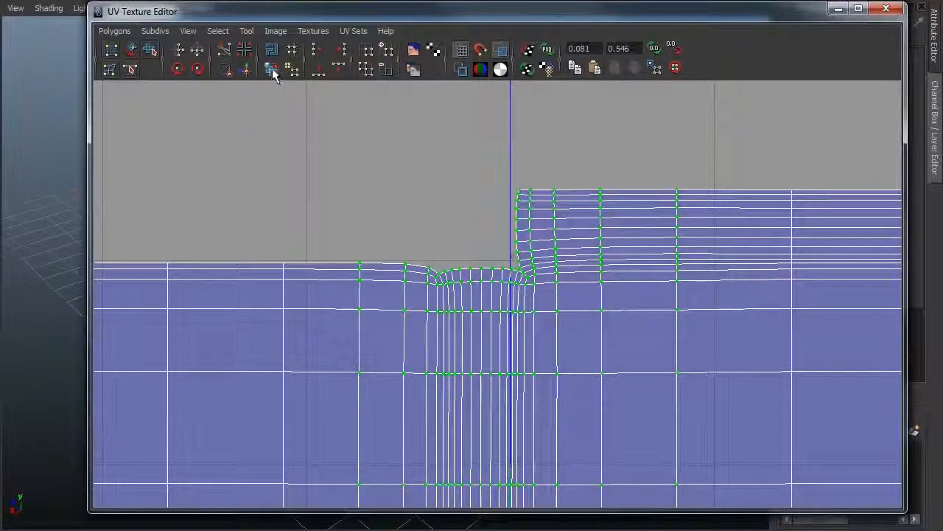
scroll(558, 318, down, 2)
scroll(558, 319, down, 2)
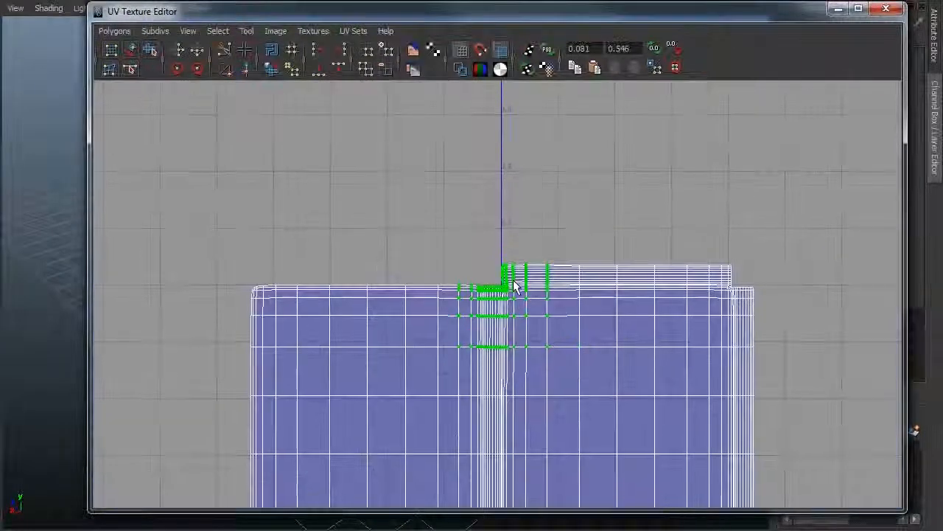
alt+middle_drag(693, 258, 472, 228)
drag(595, 313, 594, 311)
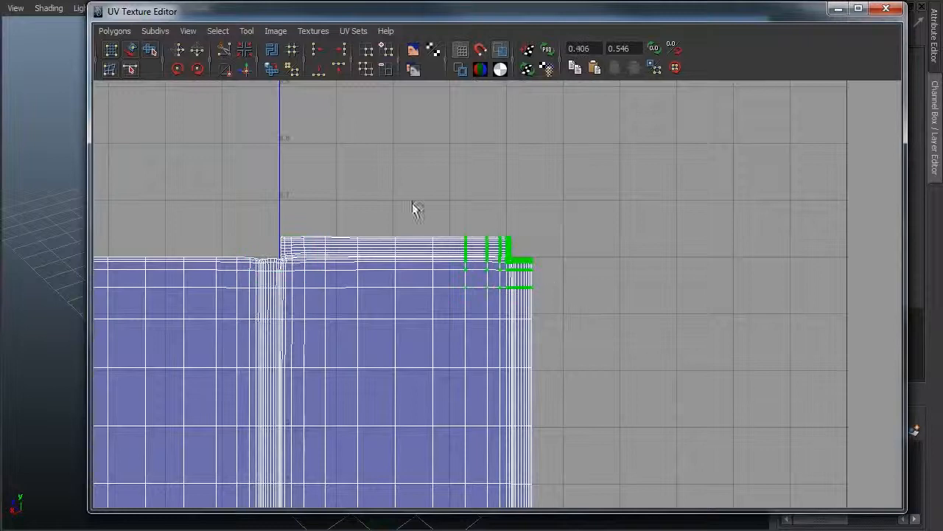
click(272, 70)
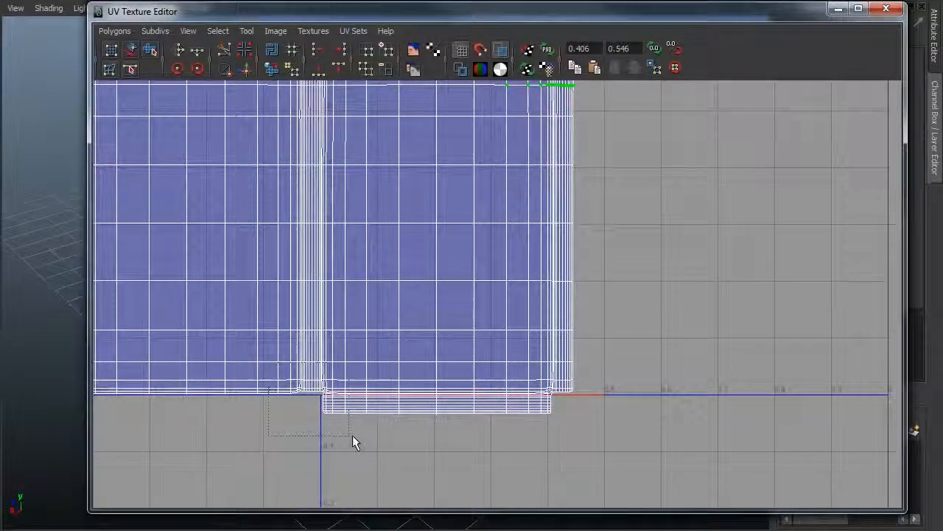
- Select and unfold the UVs around the lower middle junction and around the lower outer corner of the second face
drag(352, 435, 352, 435)
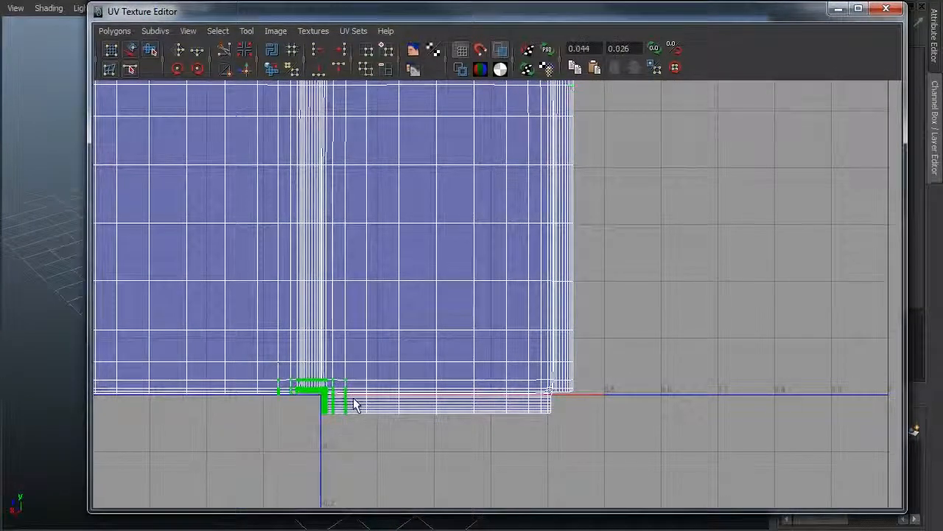
click(272, 69)
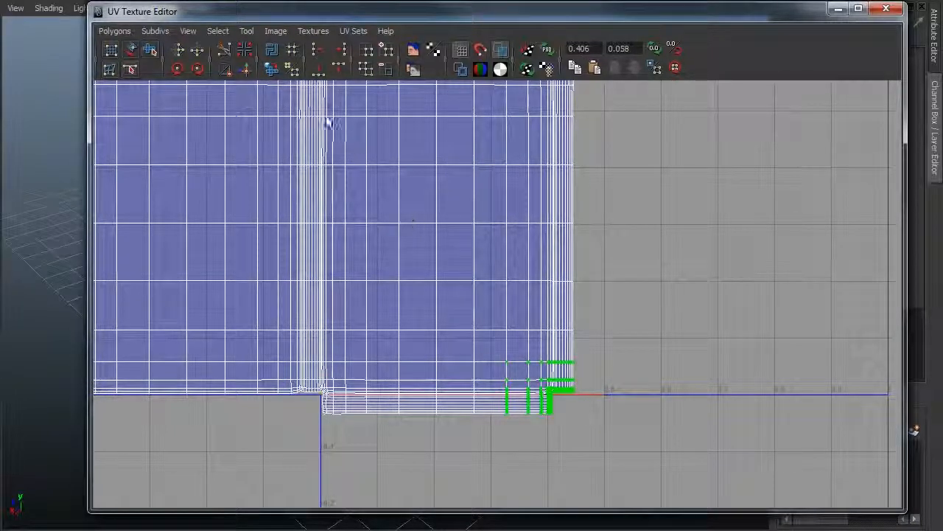
click(272, 69)
- Select and unfold the UVs at the lower and upper outer corners of the first large face
alt+middle_drag(435, 328, 712, 343)
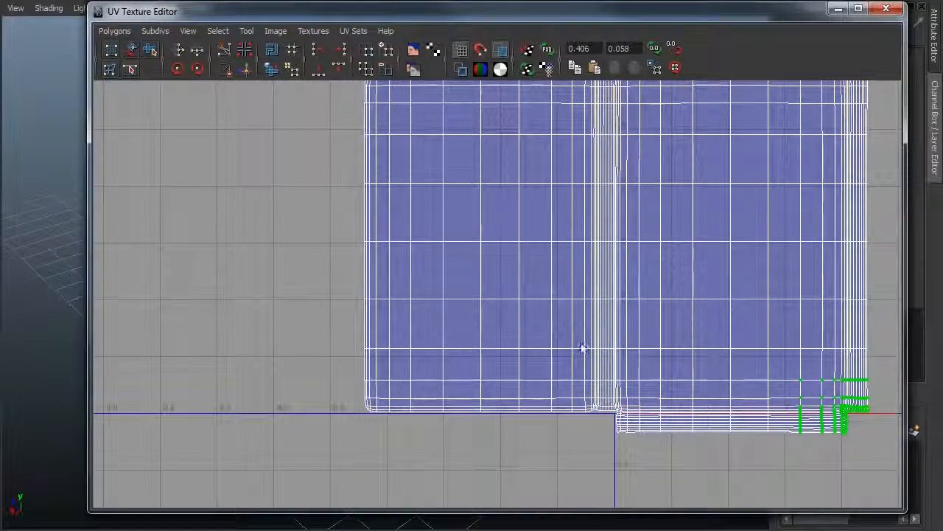
key(g)
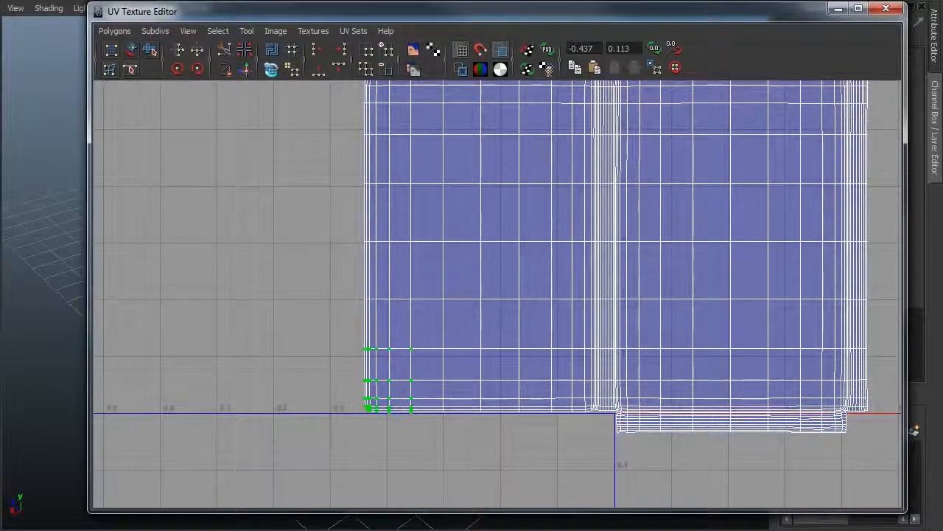
alt+middle_drag(396, 258, 406, 367)
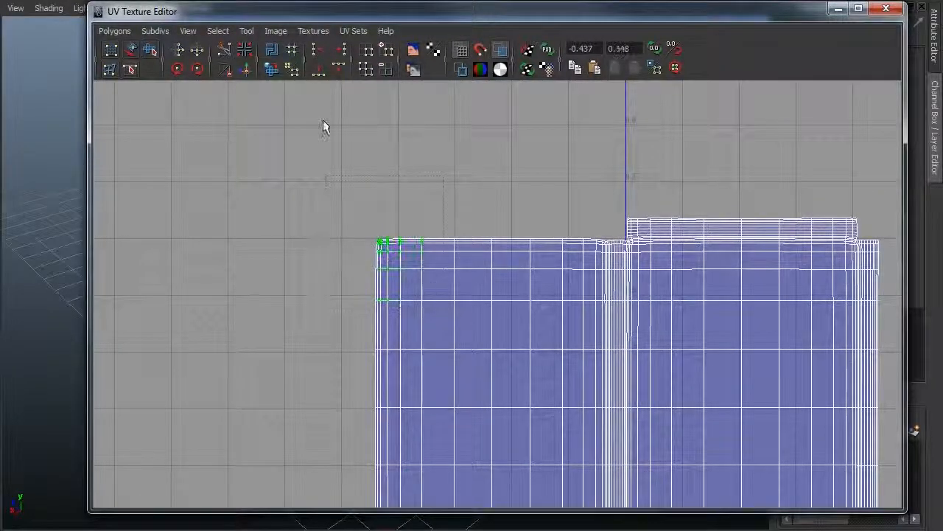
click(271, 69)
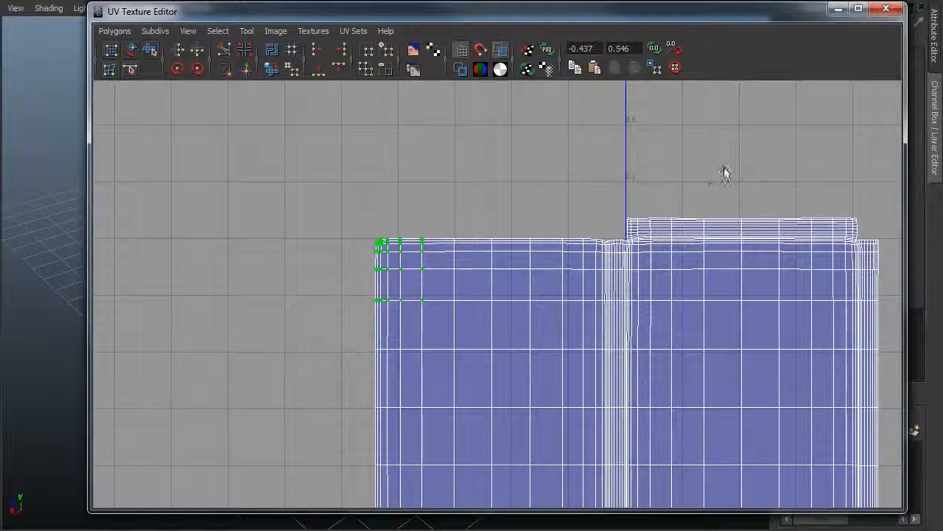
- Select all UVs of the sewn shell and move them into the positive 0–1 texture space
alt+right_drag(722, 162, 459, 190)
alt+middle_drag(612, 229, 538, 93)
alt+right_drag(629, 200, 332, 153)
alt+middle_drag(618, 196, 538, 272)
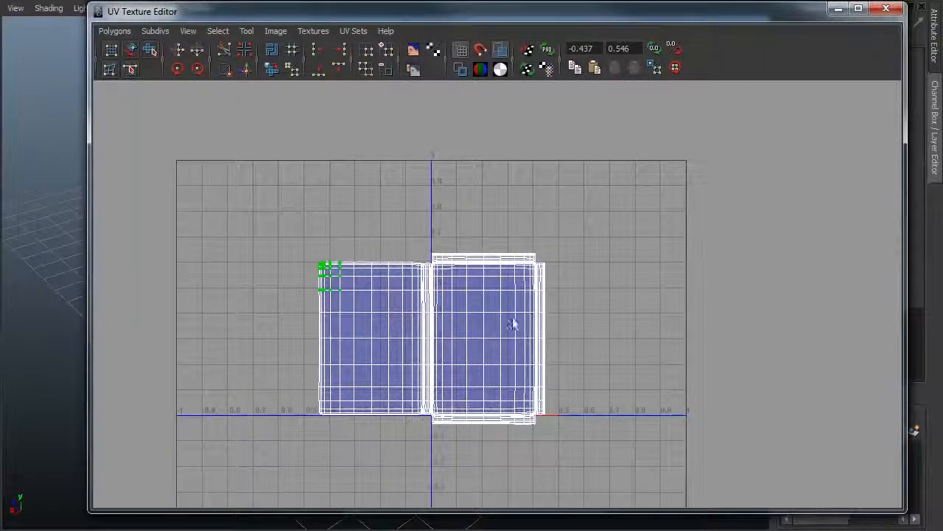
drag(202, 213, 618, 464)
key(w)
drag(440, 344, 558, 288)
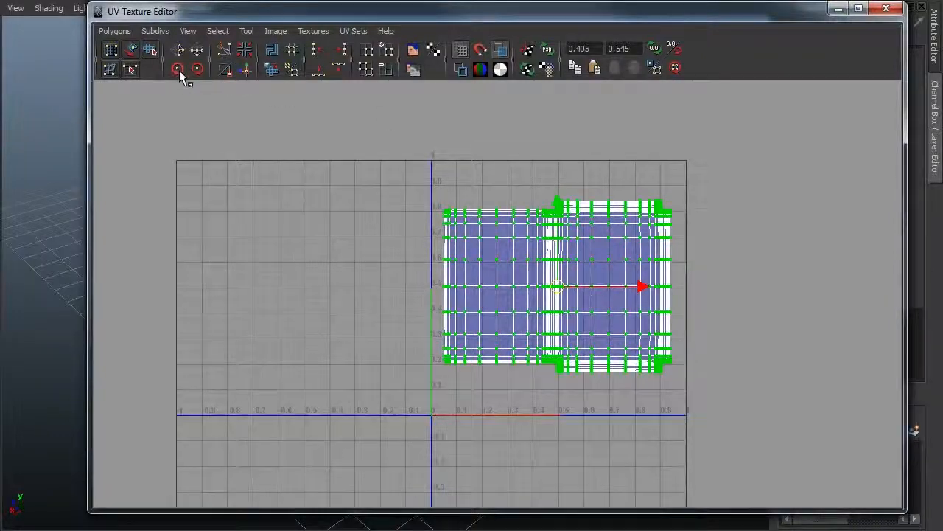
- Rotate the entire UV shell 90 degrees counterclockwise so the two large faces are stacked vertically
click(177, 70)
click(178, 70)
alt+right_drag(482, 288, 630, 258)
alt+middle_drag(635, 257, 562, 264)
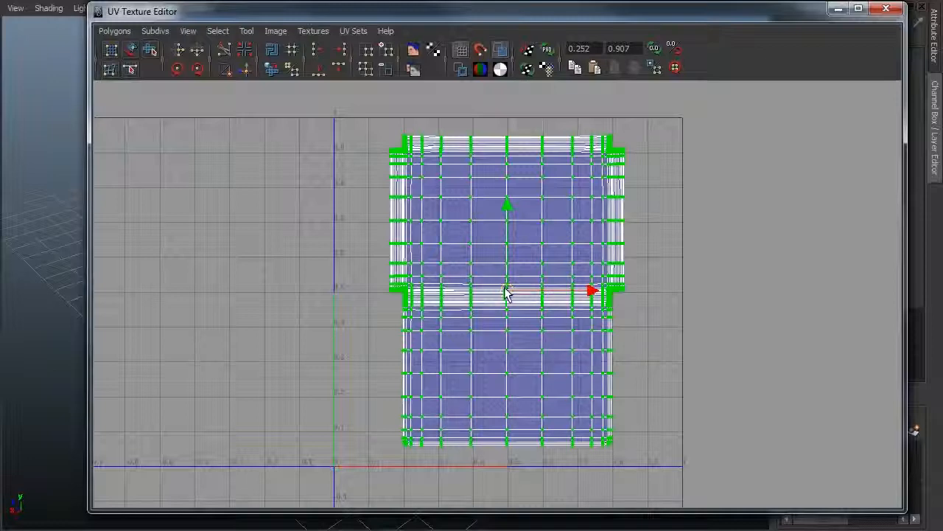
- Scale the shell up uniformly to fill the height of the 0–1 tile, and close the UV Texture Editor
key(r)
mouse_move(508, 292)
mouse_down()
mouse_move(516, 296)
mouse_move(505, 284)
mouse_move(509, 292)
mouse_up()
key(w)
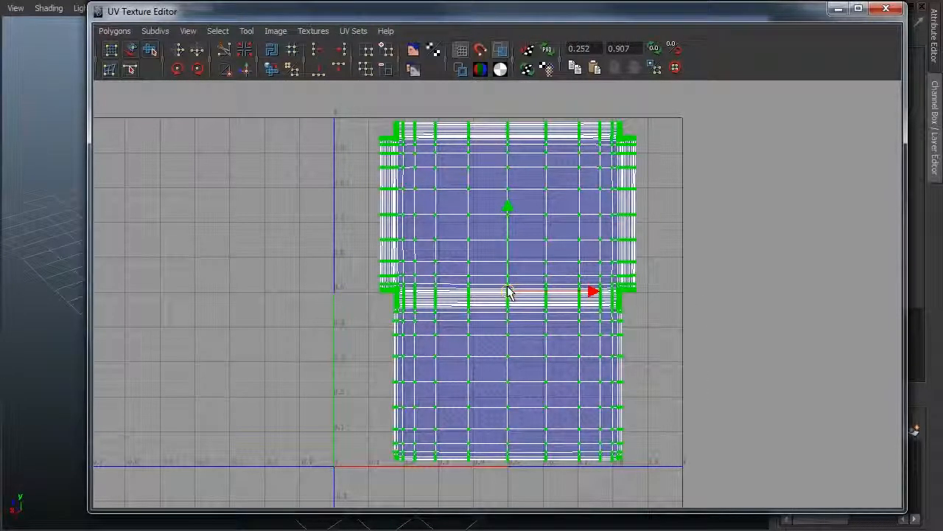
click(686, 269)
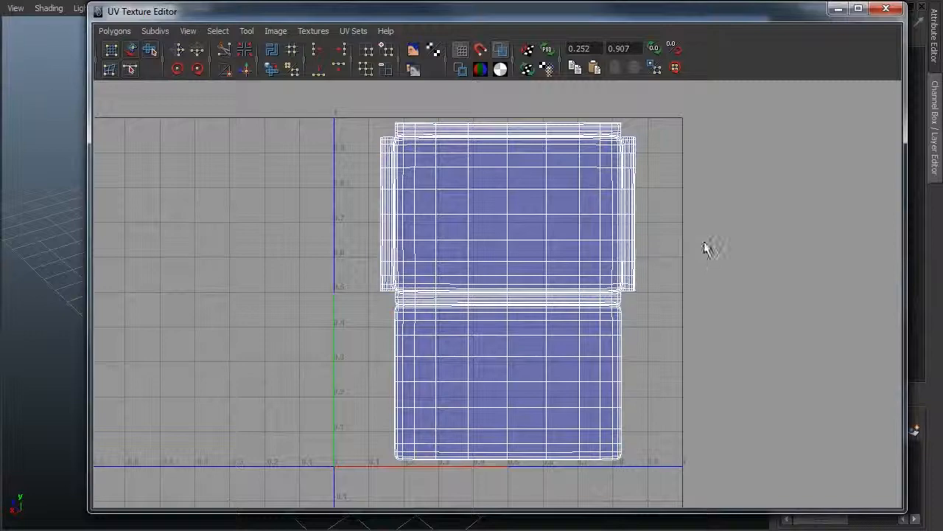
click(886, 10)
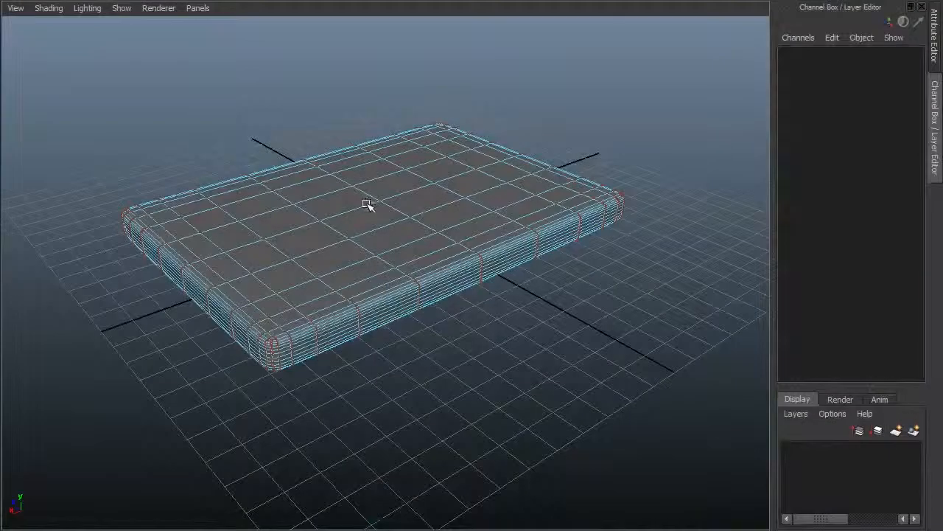
- Display the slab with its checker texture and examine the pattern on its faces, sides and corners for stretching
click(438, 188)
key(6)
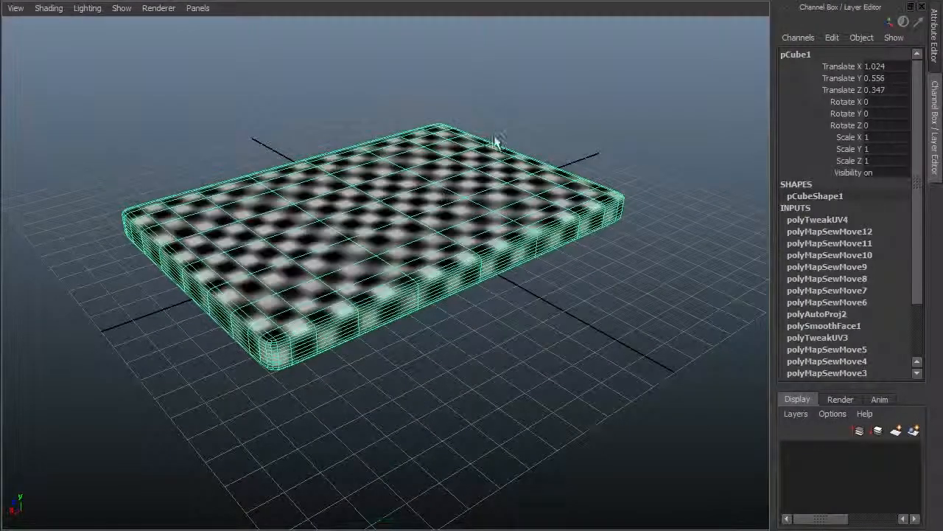
alt+drag(442, 189, 170, 219)
alt+right_drag(170, 219, 491, 231)
alt+drag(491, 231, 531, 230)
alt+right_drag(531, 230, 290, 222)
alt+drag(291, 222, 378, 258)
alt+right_drag(379, 259, 565, 285)
alt+middle_drag(565, 284, 498, 236)
alt+right_drag(588, 283, 469, 258)
alt+drag(468, 258, 459, 236)
alt+middle_drag(459, 236, 511, 180)
alt+drag(511, 180, 423, 204)
alt+right_drag(323, 228, 469, 221)
alt+middle_drag(479, 258, 484, 190)
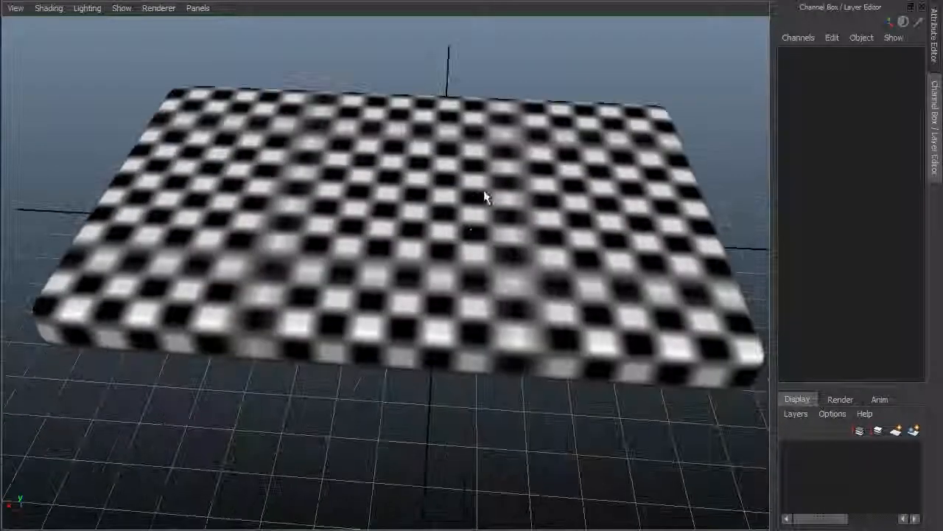
alt+drag(484, 191, 460, 229)
- Return to untextured shading, select the slab and review its construction history inputs
key(5)
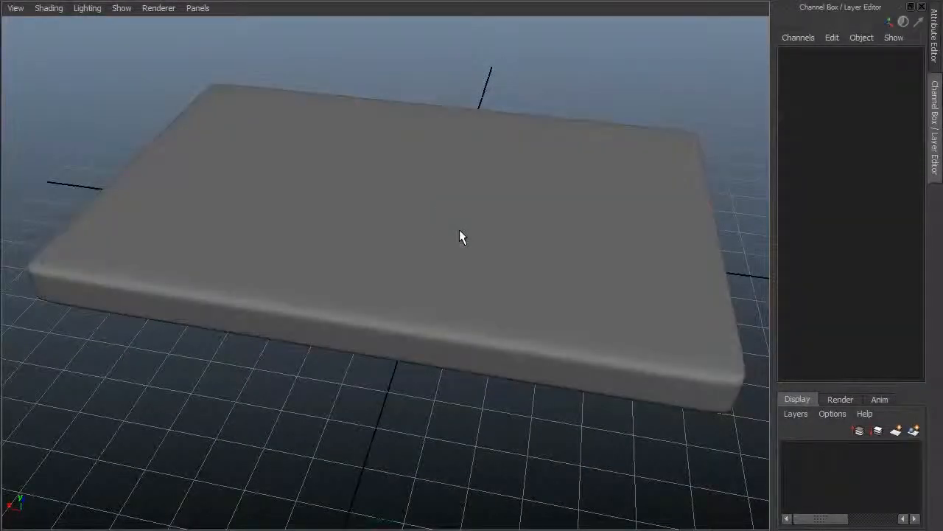
click(459, 231)
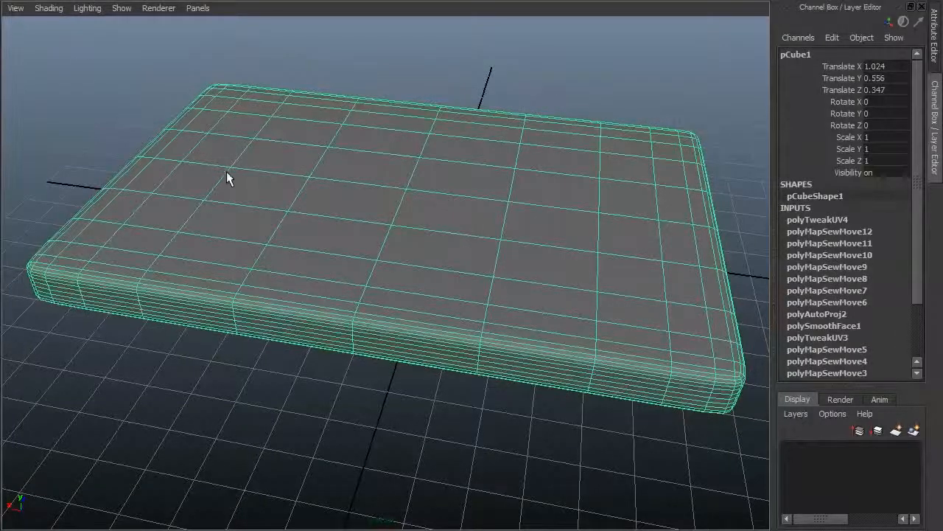
key(space)
drag(916, 275, 916, 350)
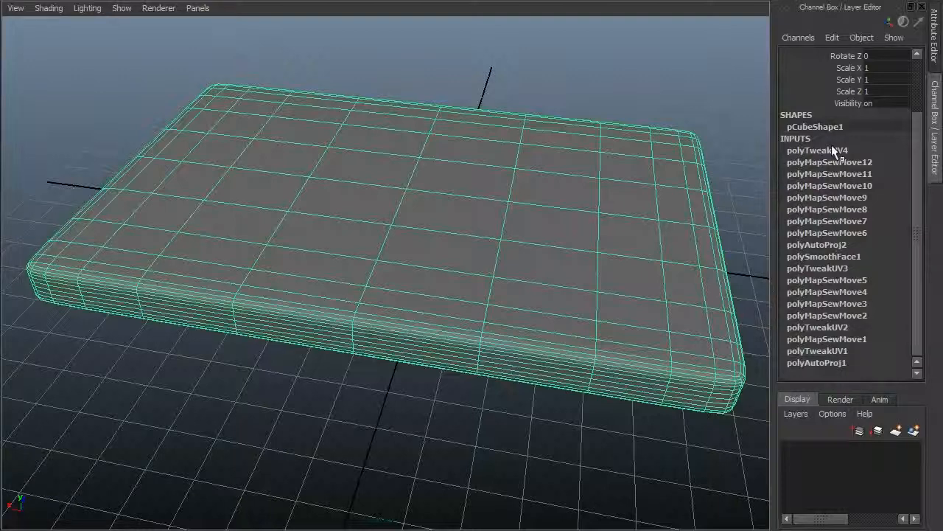
alt+drag(410, 248, 373, 257)
alt+middle_drag(332, 246, 374, 233)
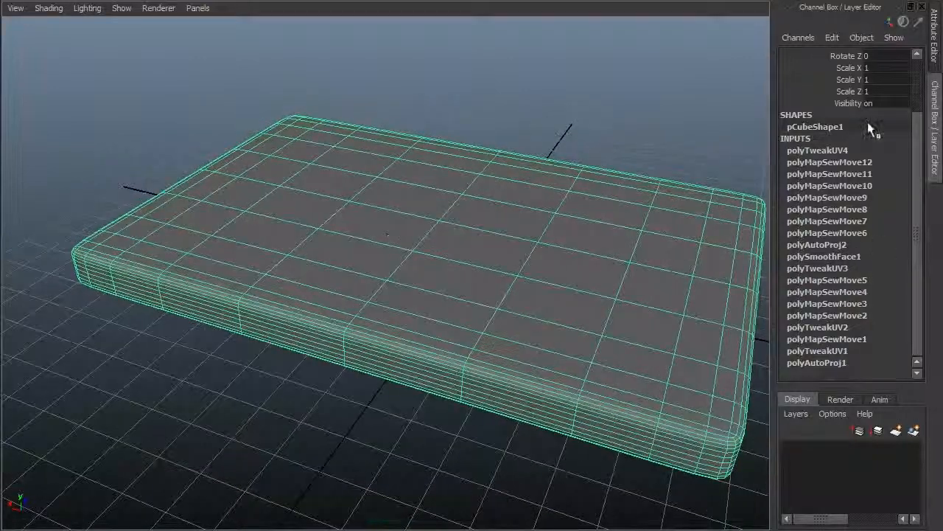
- Reselect the slab and delete its construction history
alt+drag(274, 183, 311, 221)
click(292, 295)
click(322, 251)
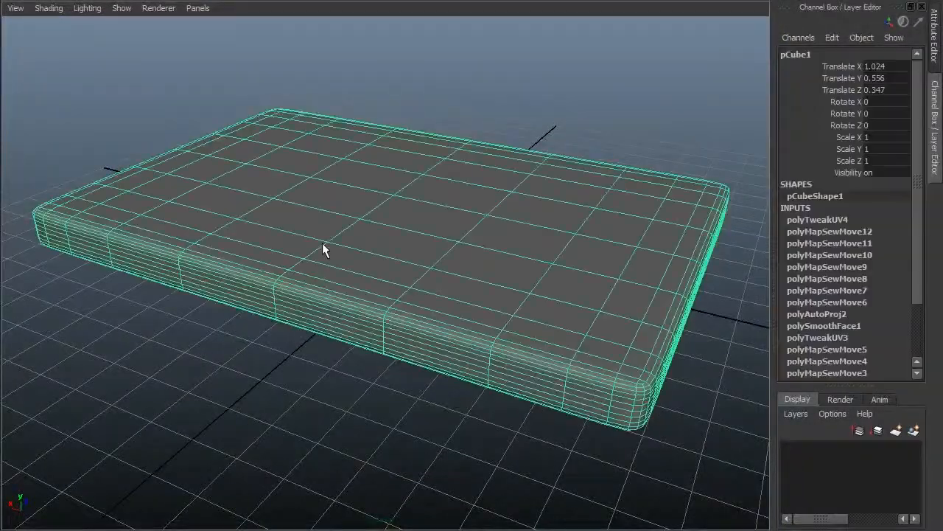
key(space)
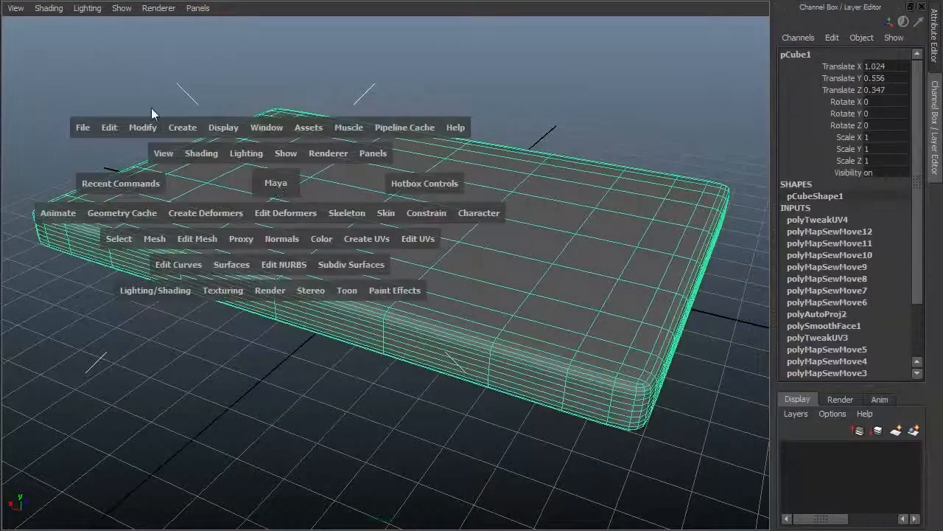
click(111, 128)
mouse_move(195, 285)
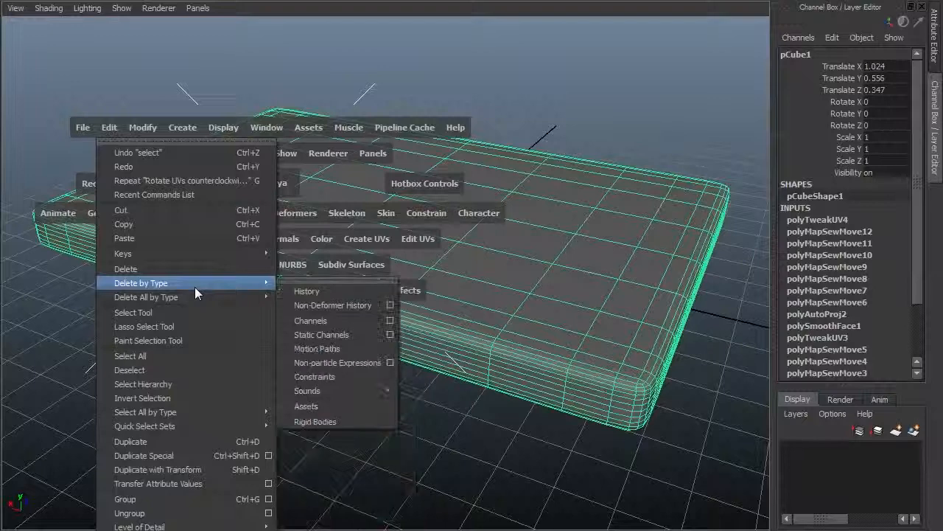
click(331, 291)
alt+drag(366, 280, 316, 344)
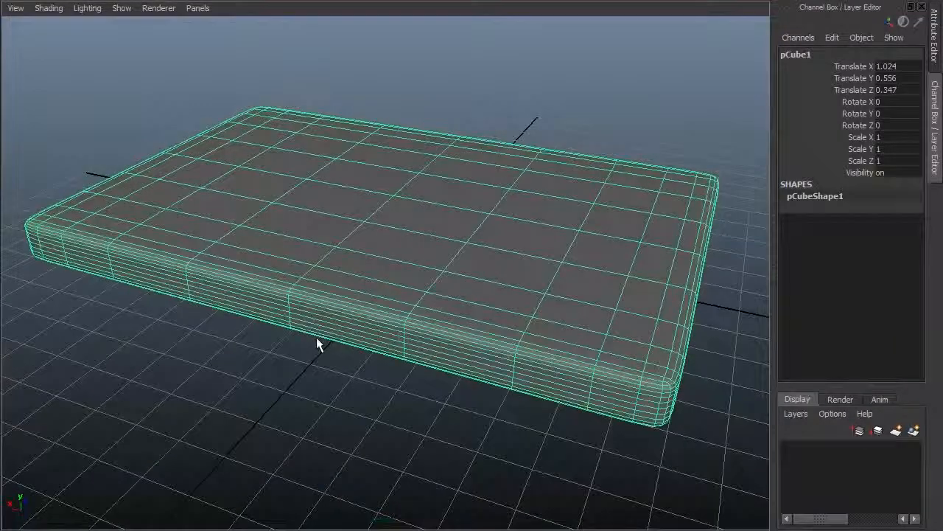
key(ctrl+shift+s)
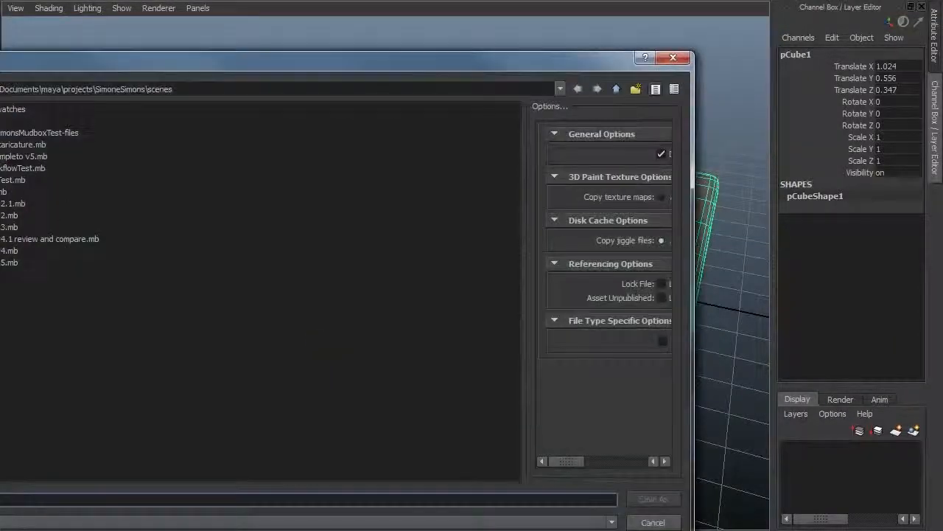
key(Escape)
alt+drag(516, 386, 448, 379)
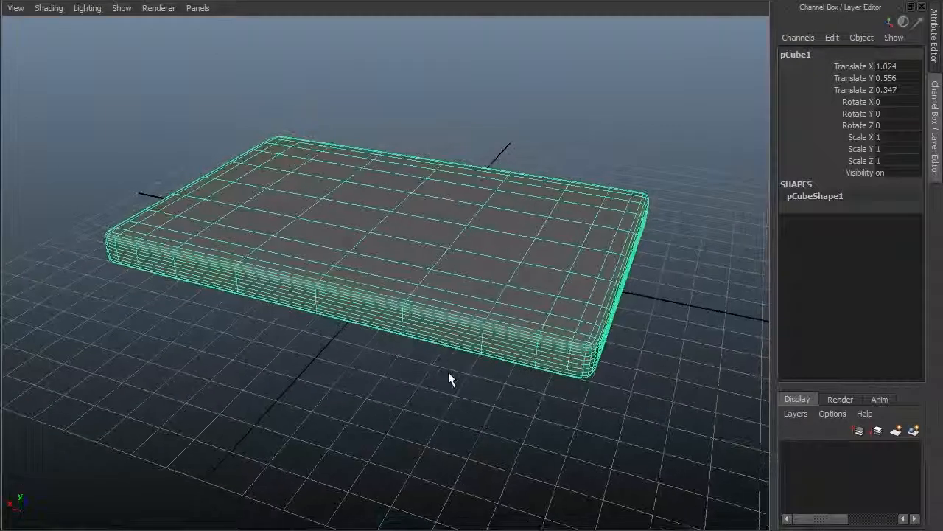
- Switch to Photoshop, close the open tablaPrueba.png document, and return to Maya
key(alt+Tab)
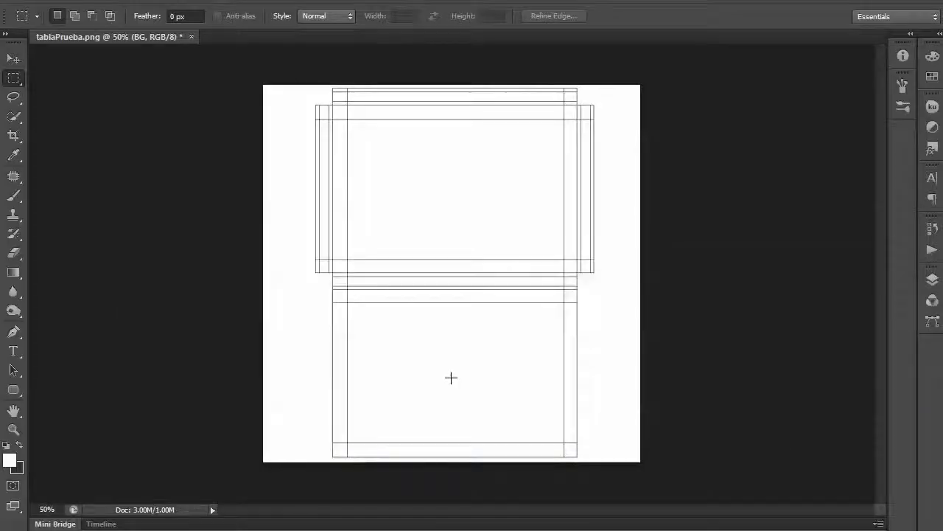
key(alt+Tab)
key(alt+Tab)
key(alt+Tab)
key(alt+Tab)
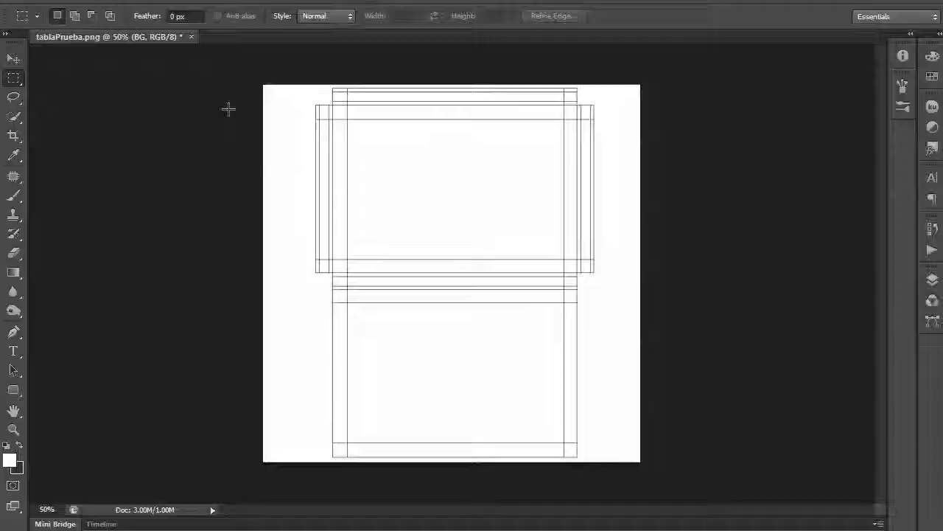
click(192, 37)
click(480, 207)
key(alt+Tab)
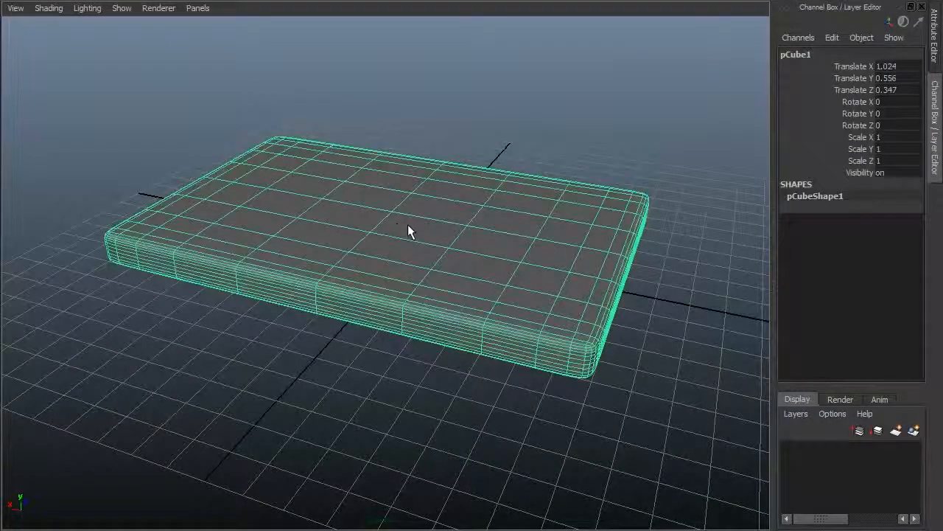
- Show the slab's layout in the UV Texture Editor and bring up the UV Snapshot options
key(space)
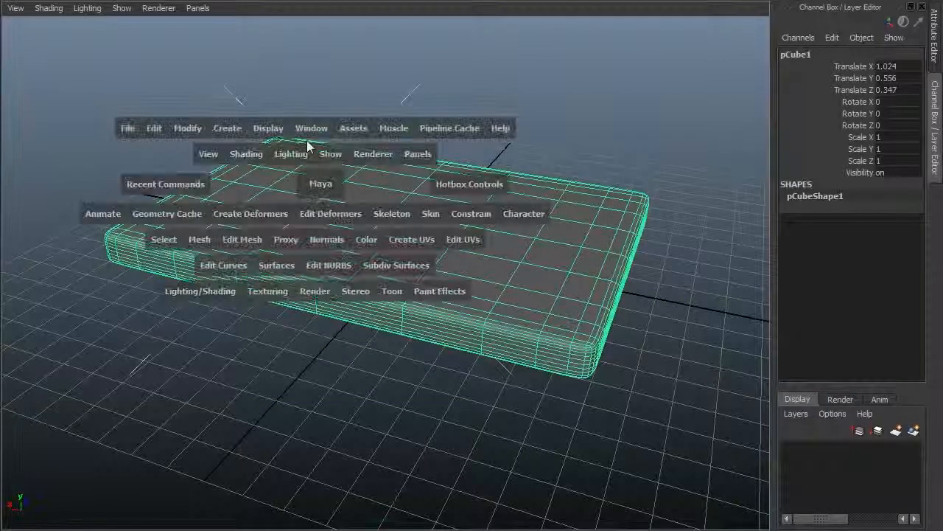
click(312, 129)
click(339, 325)
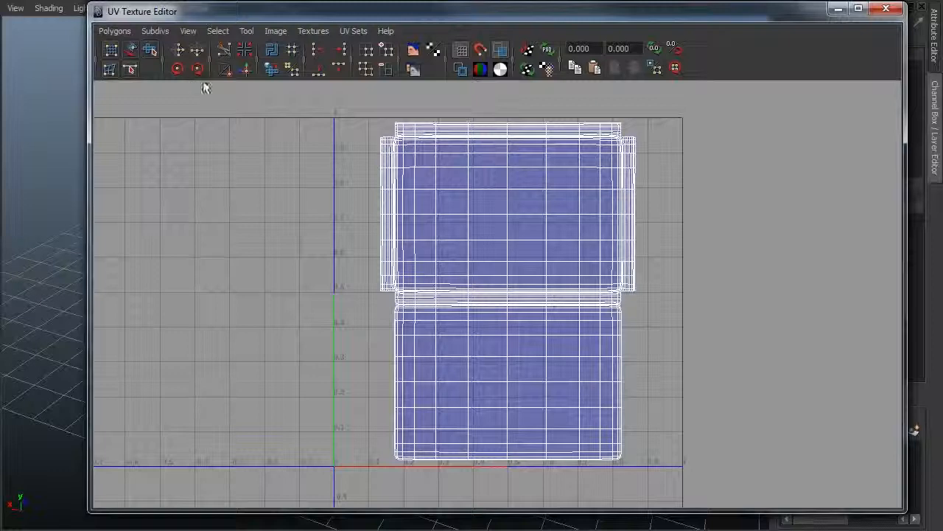
click(121, 29)
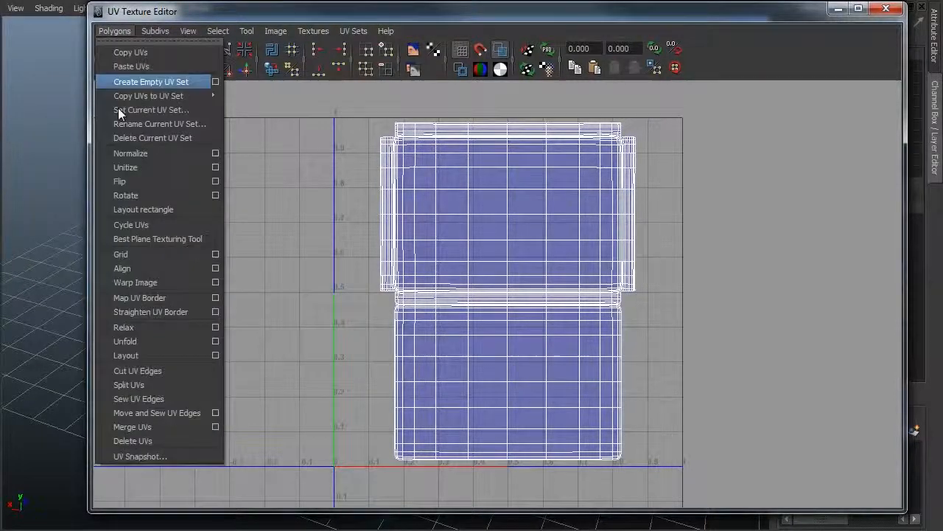
click(176, 454)
- Export the UV snapshot as a 1024 × 1024 PNG over tablaPrueba.png on the Desktop and close the UV Texture Editor
click(496, 152)
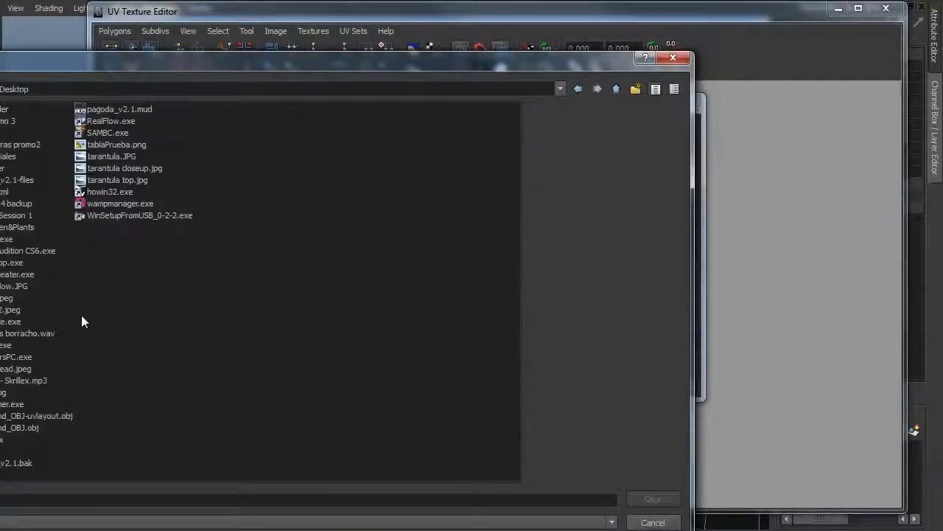
click(96, 392)
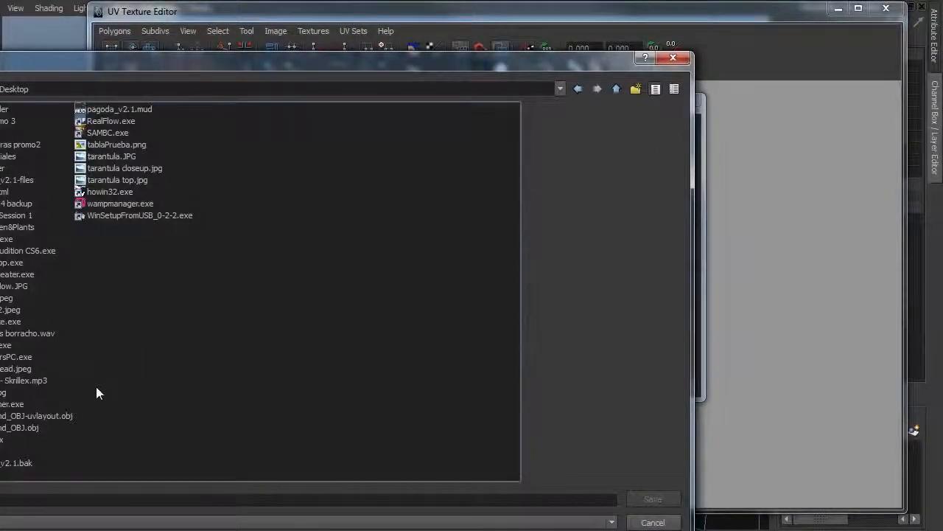
key(t)
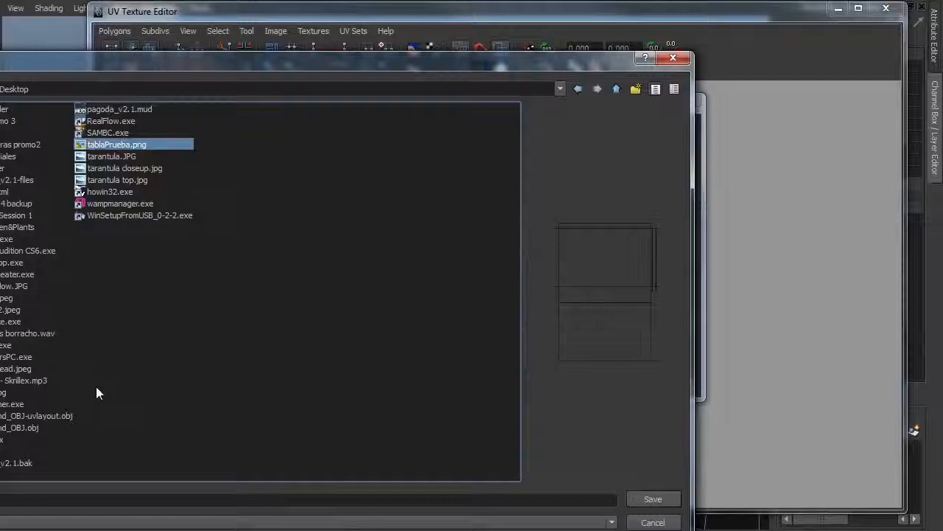
double_click(138, 145)
click(245, 317)
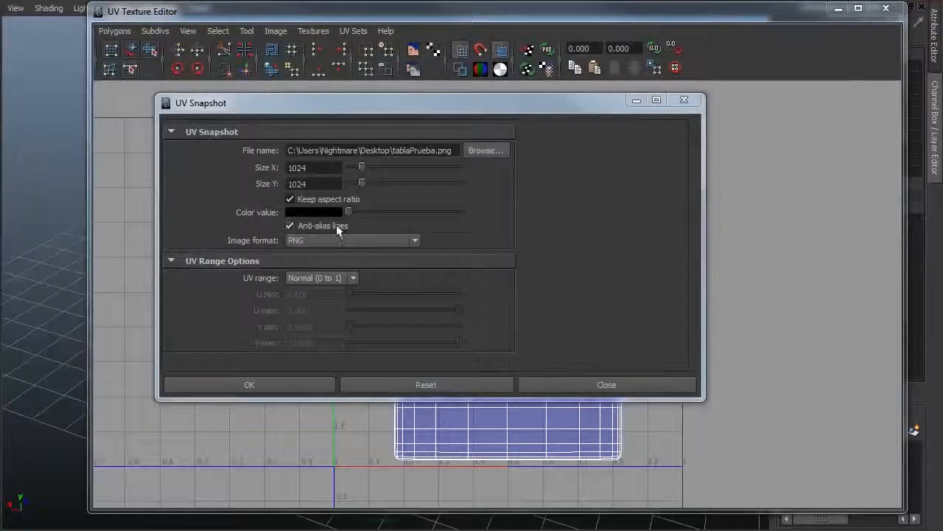
click(302, 389)
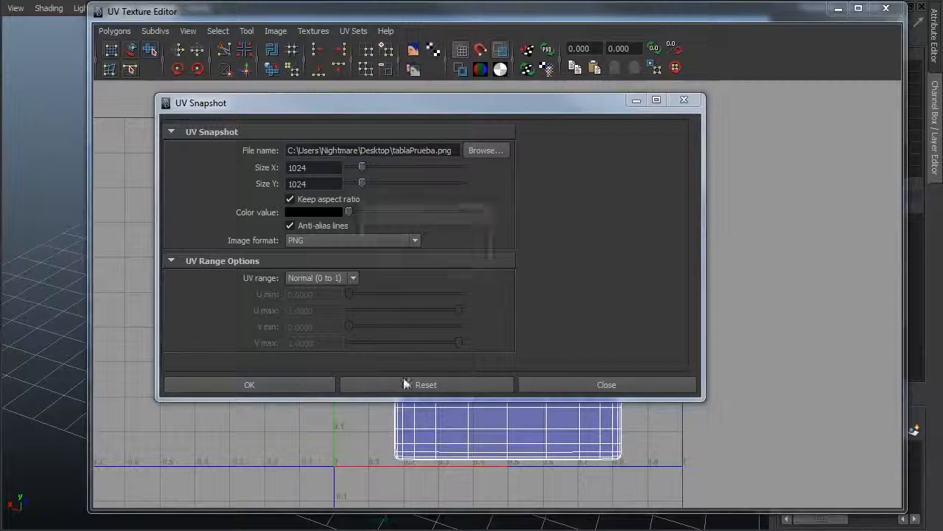
click(400, 261)
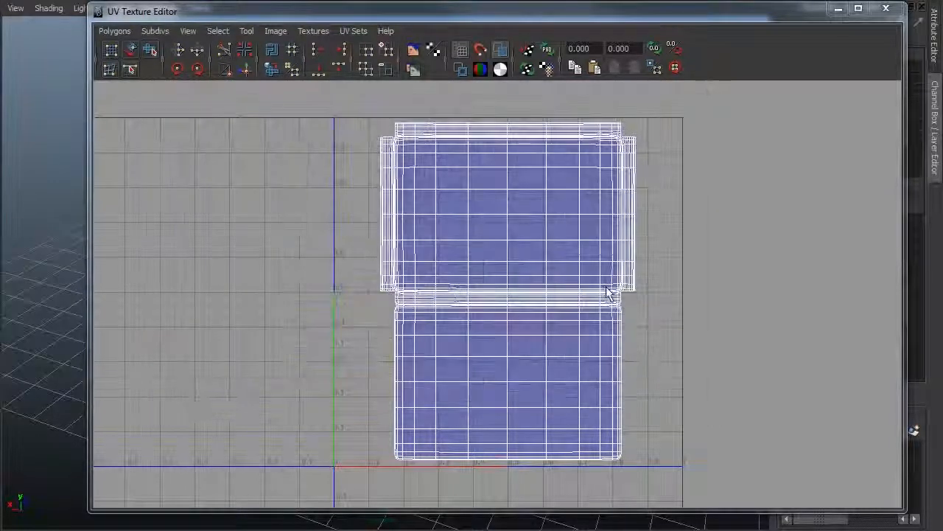
click(886, 8)
- Switch to Photoshop and open the exported tablaPrueba.png from the Desktop
key(alt+Tab)
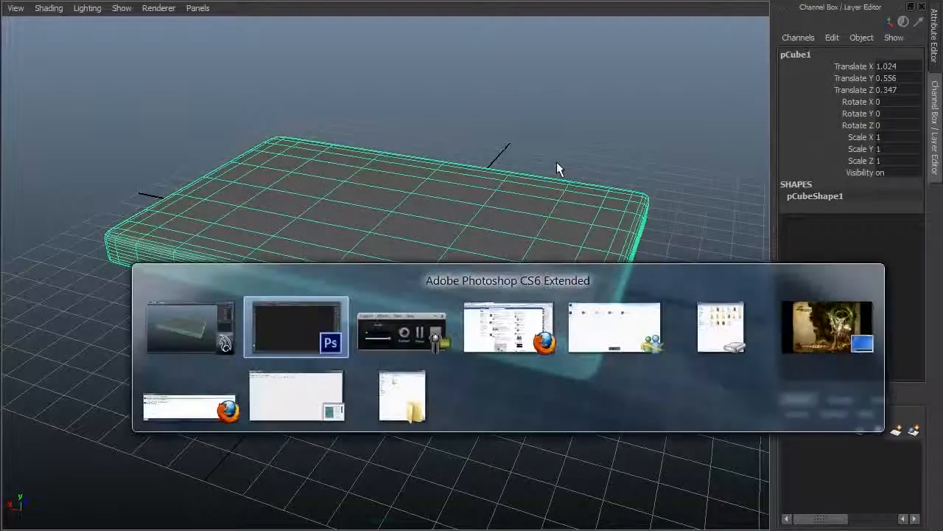
key(ctrl+o)
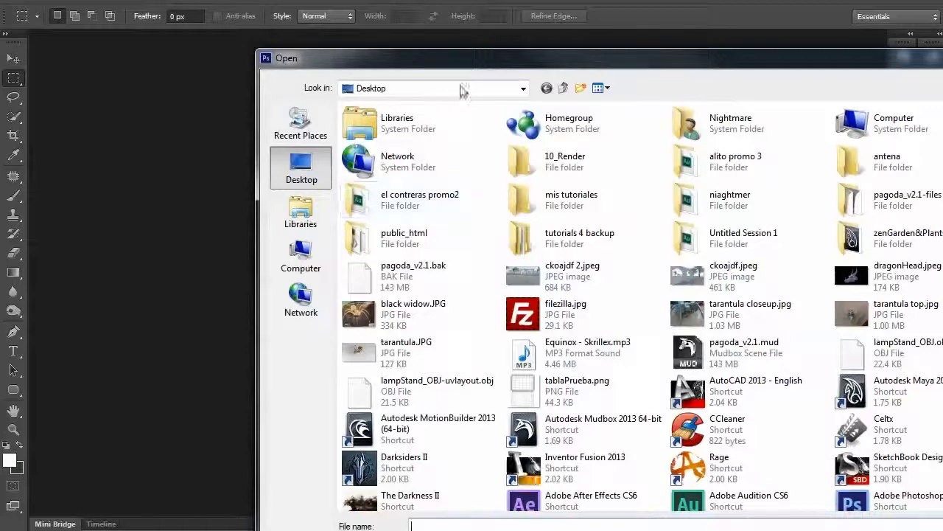
drag(480, 59, 239, 5)
click(501, 258)
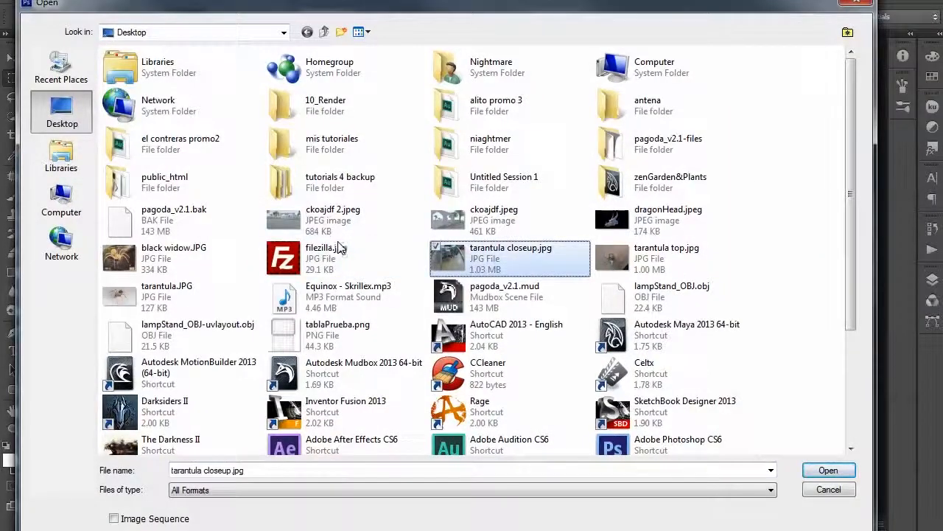
text(tablaPrueba.png)
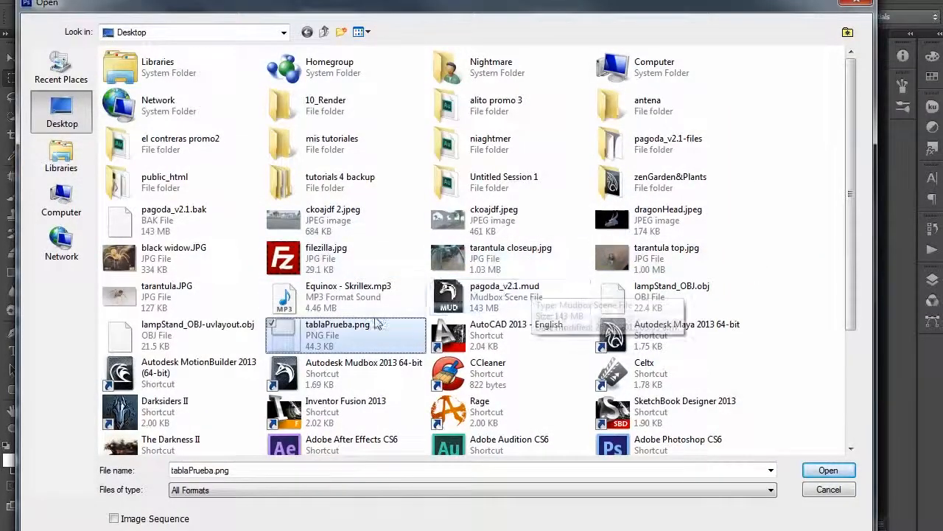
double_click(358, 337)
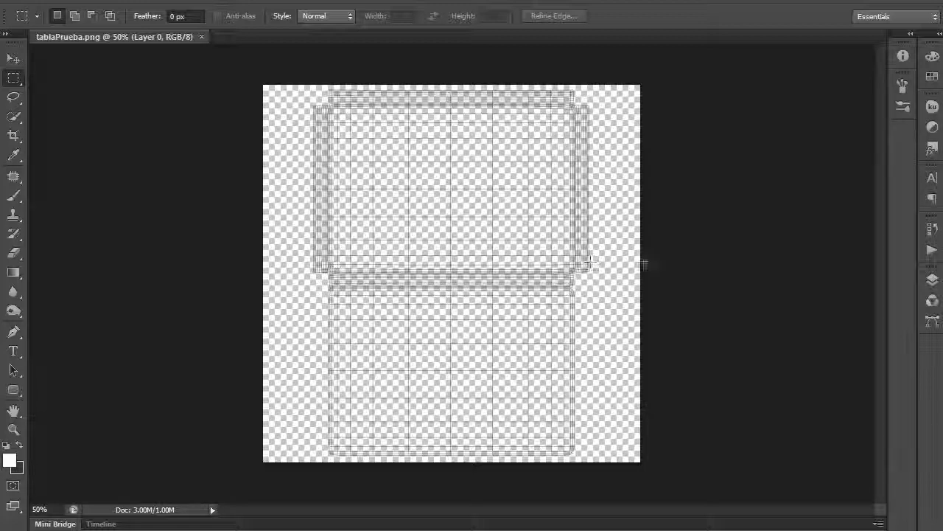
- Lock the UV wireframe layer and add a white-filled layer named BG beneath it
click(932, 279)
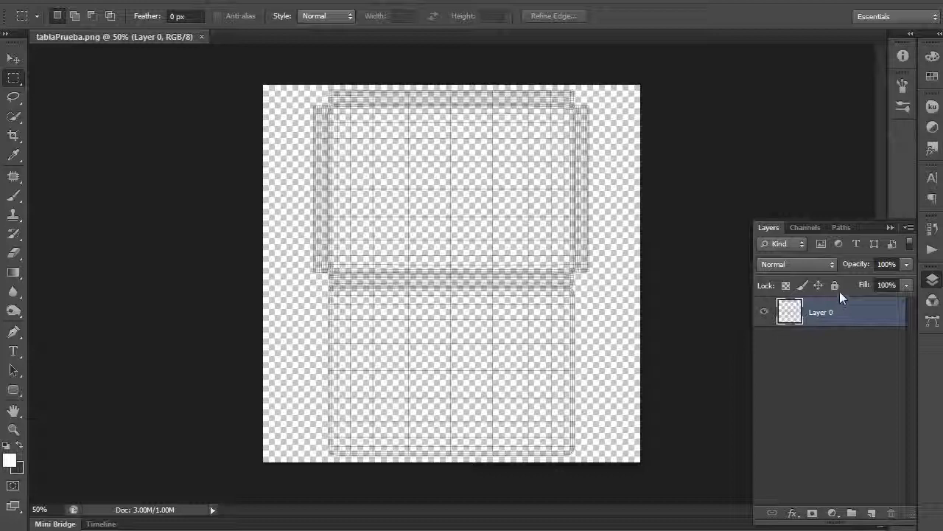
click(835, 285)
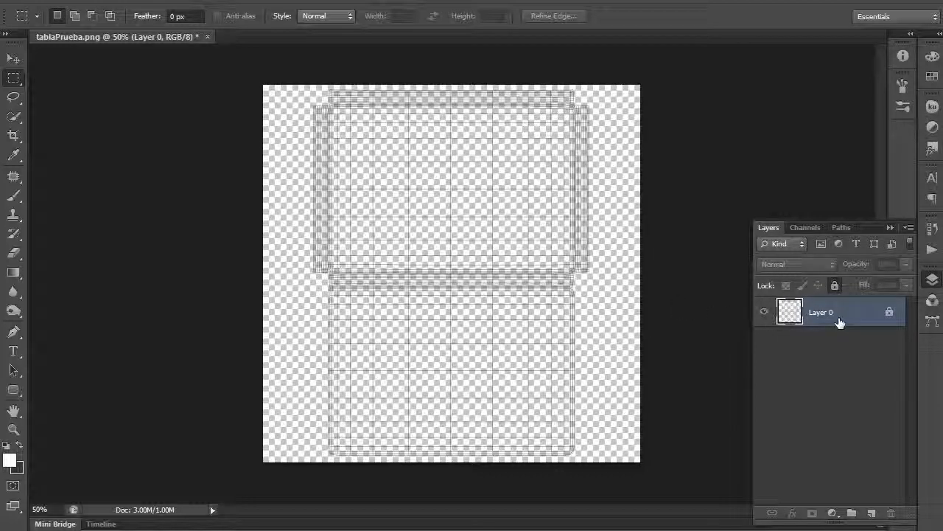
ctrl+click(872, 513)
double_click(814, 342)
text(BG)
key(Return)
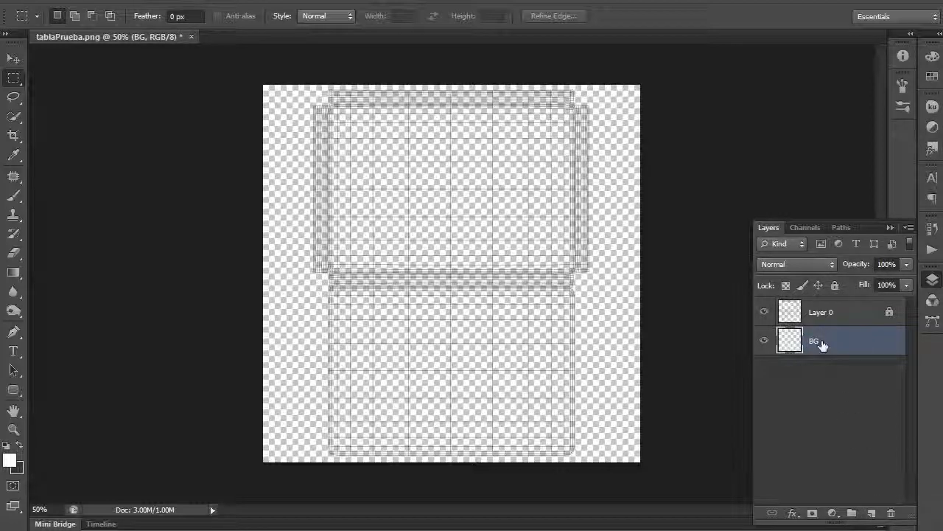
key(alt+BackSpace)
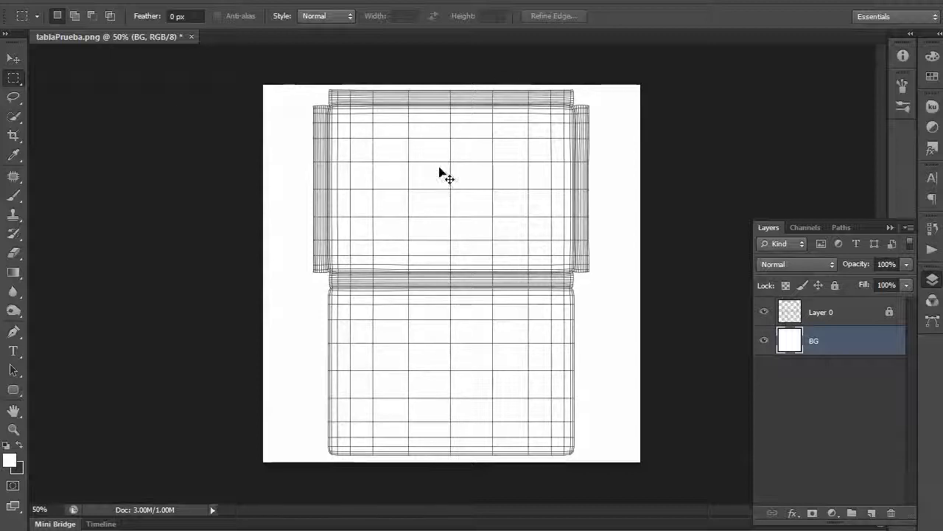
key(ctrl+plus)
drag(438, 169, 458, 206)
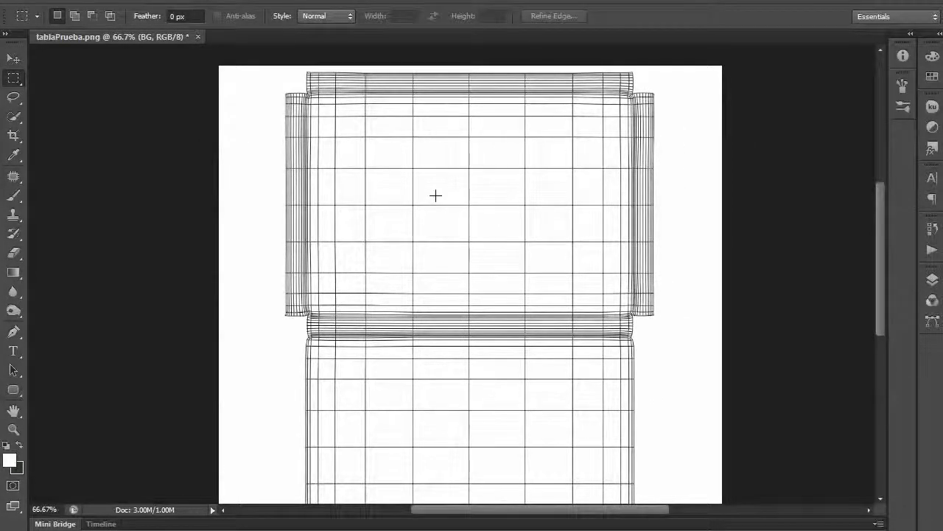
key(ctrl+o)
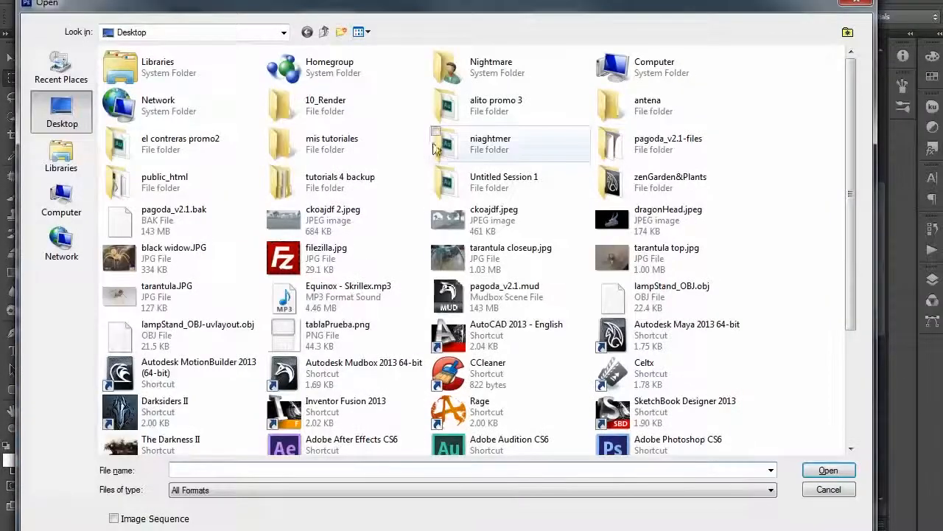
click(73, 173)
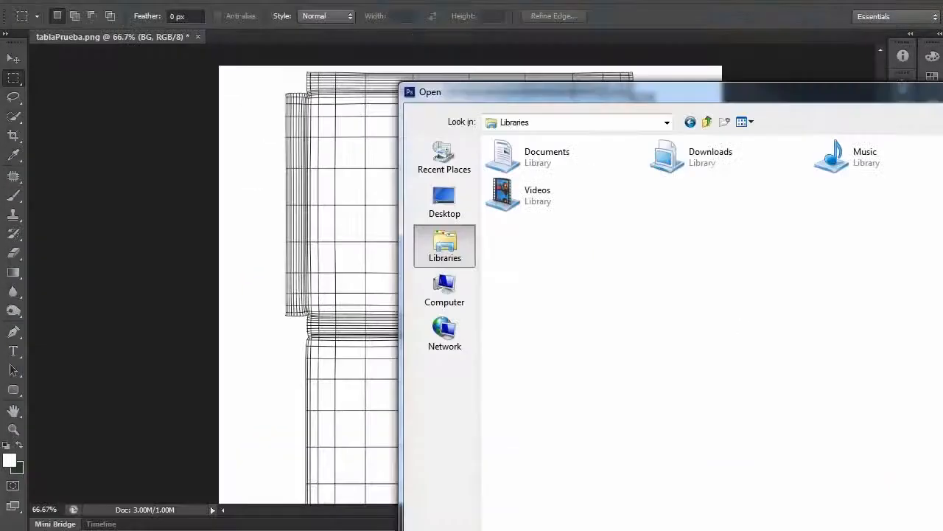
key(Escape)
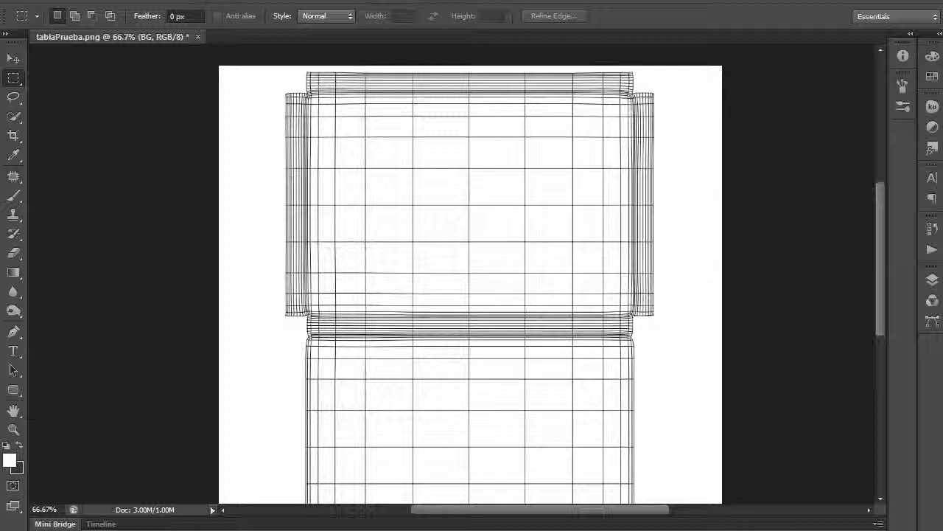
- Open the wood texture wood06.jpg from the maps folder of the texture library
key(ctrl+o)
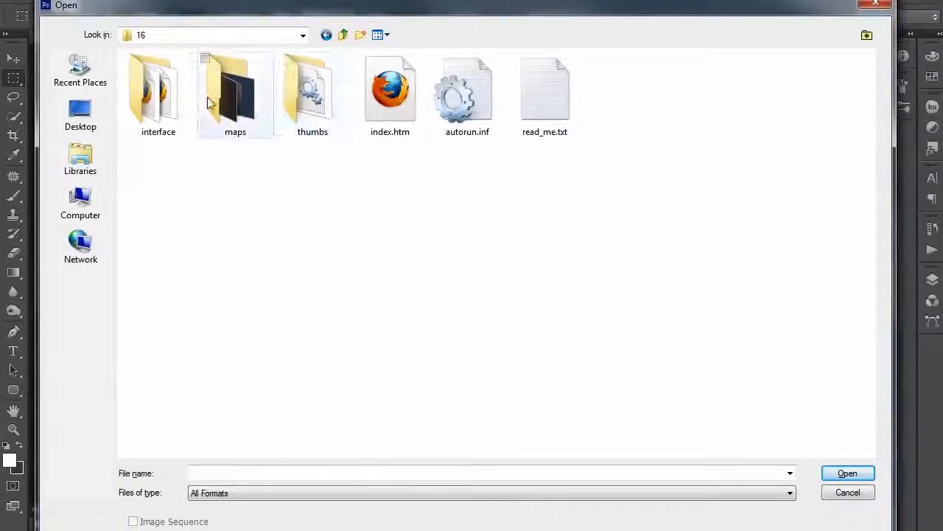
double_click(220, 95)
click(281, 314)
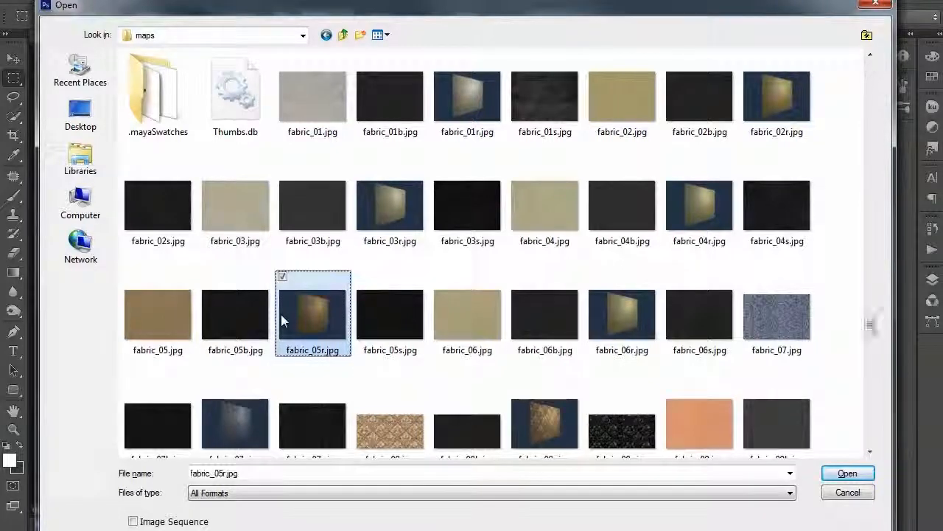
text(wood_01)
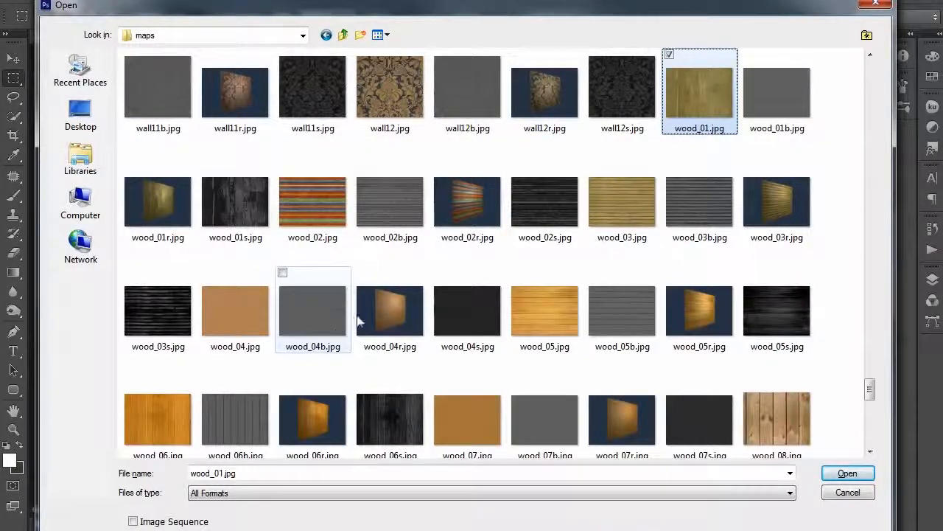
scroll(550, 255, down, 3)
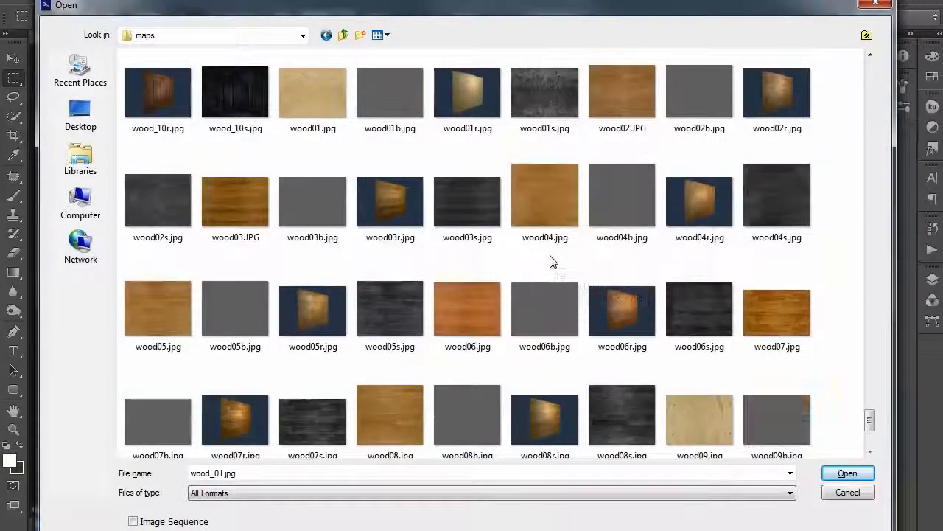
double_click(474, 302)
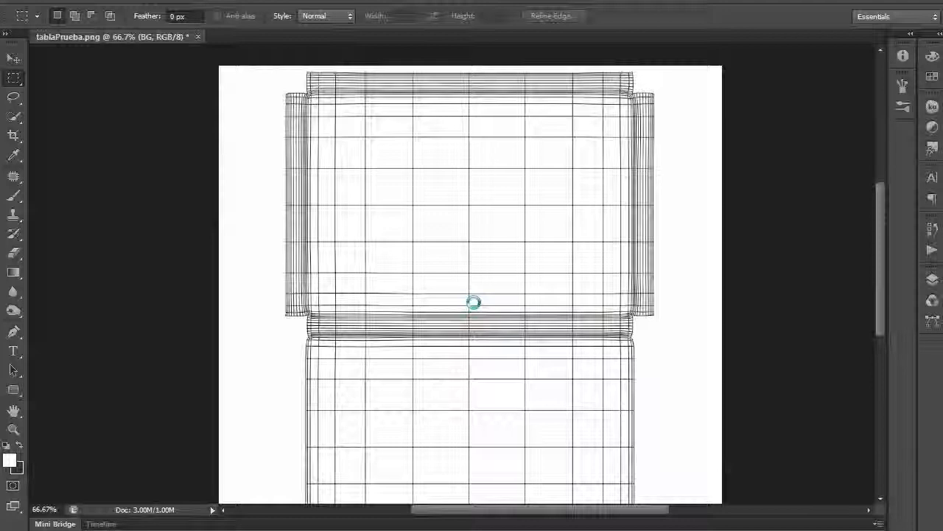
- Copy the whole wood image, close its document and paste it between the BG and wireframe layers of tablaPrueba.png
key(ctrl+a)
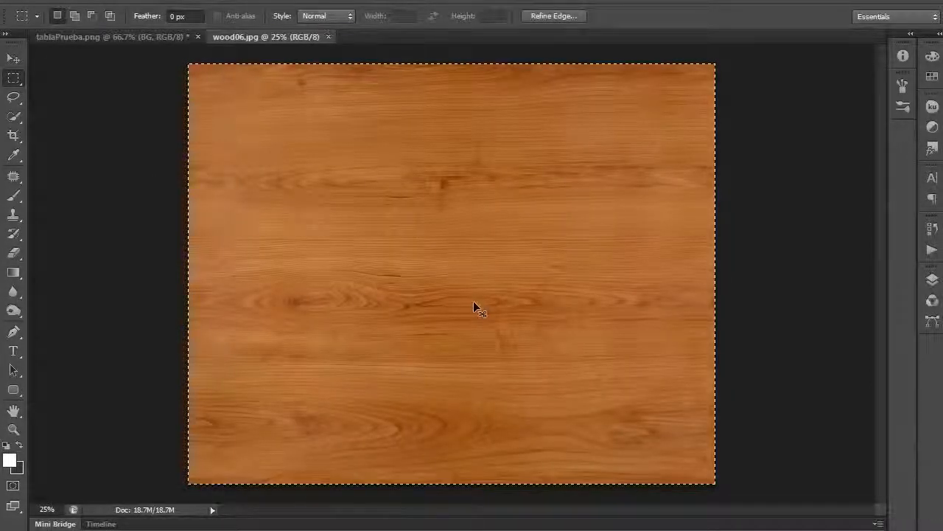
key(ctrl+c)
key(ctrl+w)
key(ctrl+v)
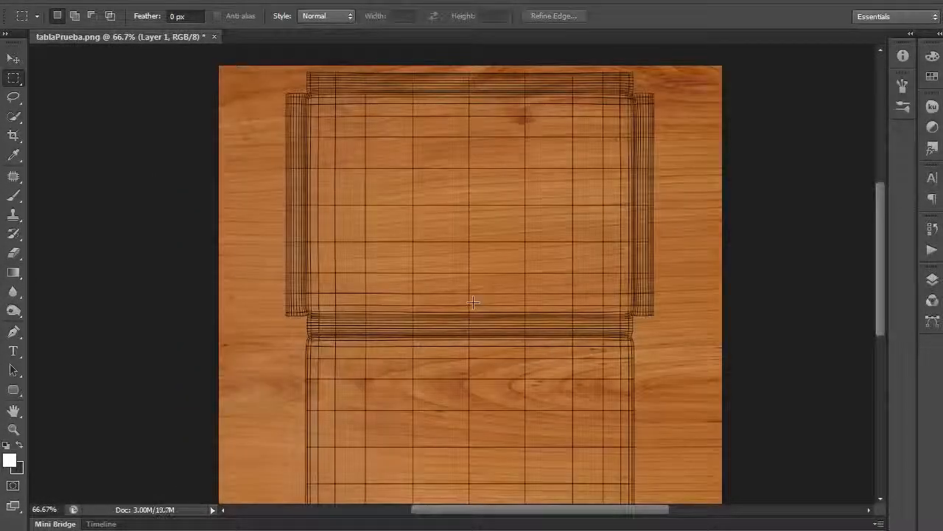
- Scale the pasted wood layer down proportionally to about 46% around its top-left corner
key(v)
key(ctrl+t)
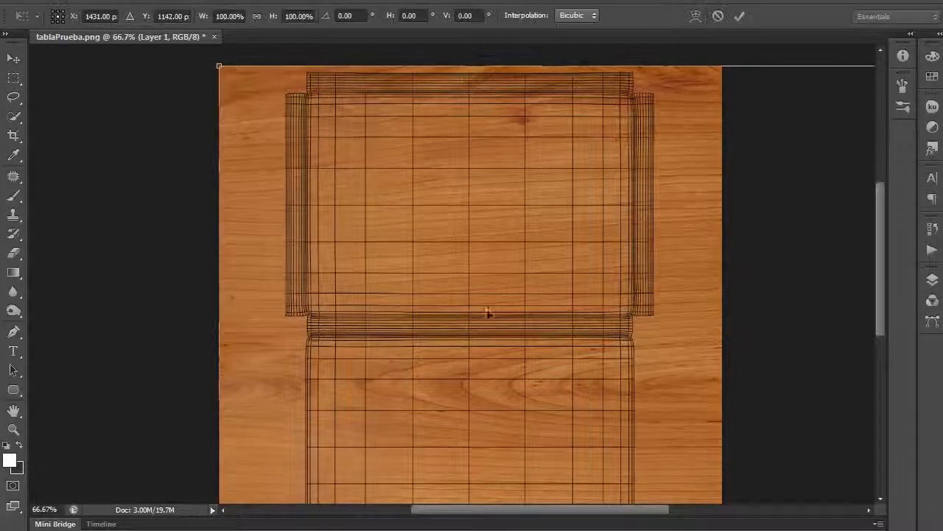
key(ctrl+minus)
key(ctrl+minus)
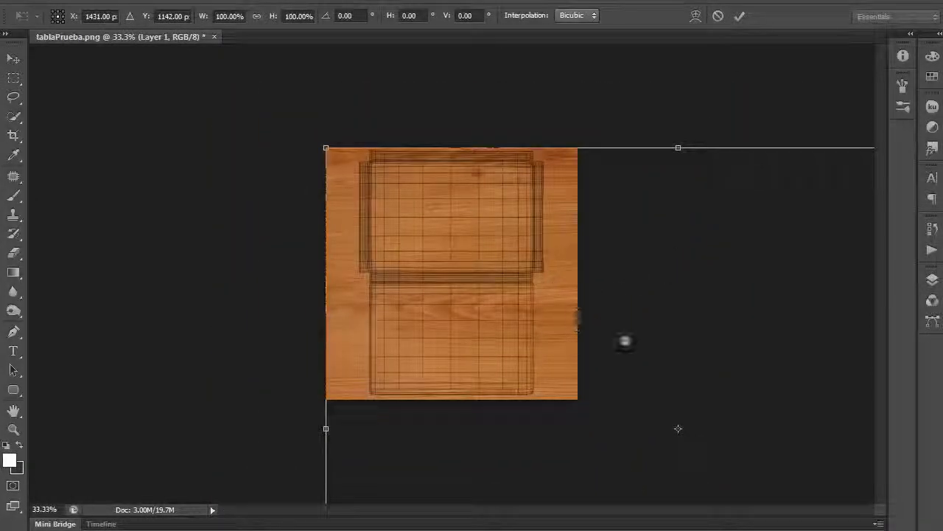
key(ctrl+minus)
key(ctrl+minus)
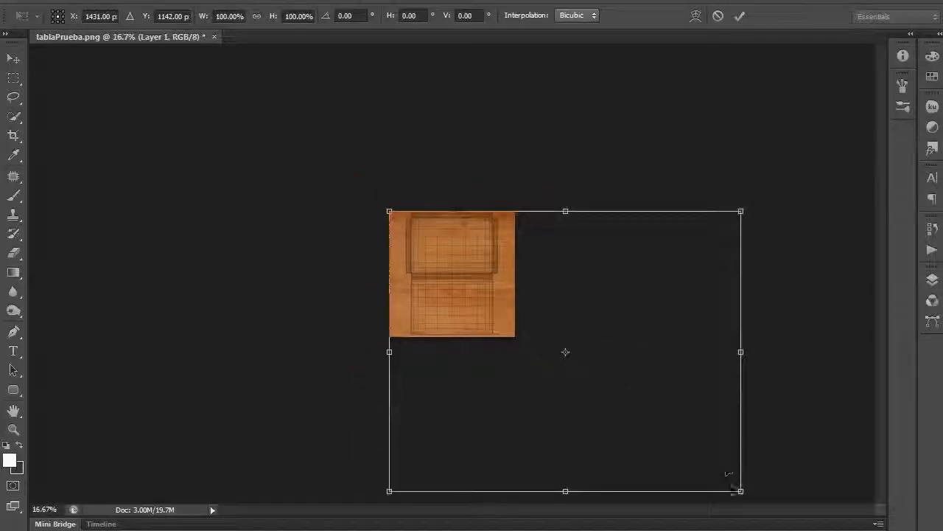
shift+drag(739, 489, 523, 373)
- Reposition the scaled wood layer so it covers all the UV shells, leaving white strips along the canvas's left and top edges
key(ctrl+plus)
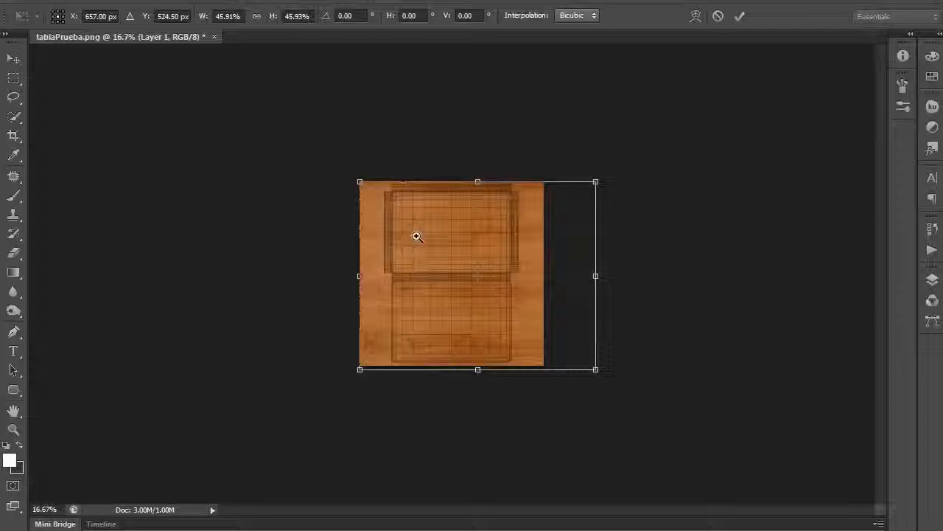
key(ctrl+plus)
key(ctrl+plus)
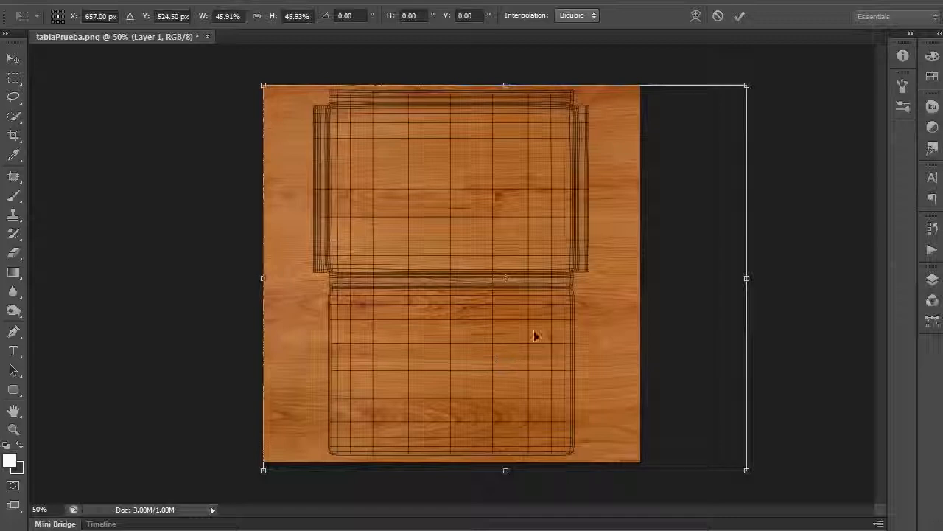
mouse_move(621, 329)
mouse_down()
mouse_move(625, 322)
mouse_move(626, 330)
mouse_up()
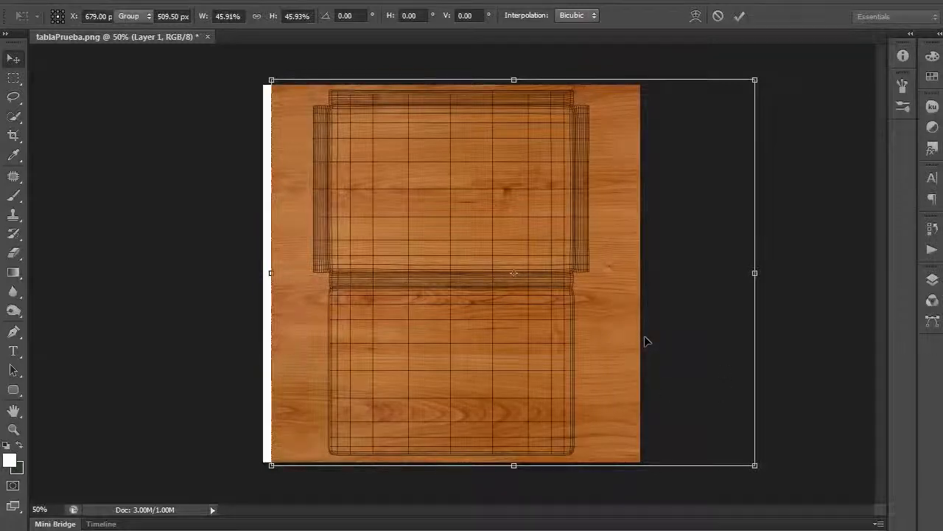
key(Return)
key(shift+Left)
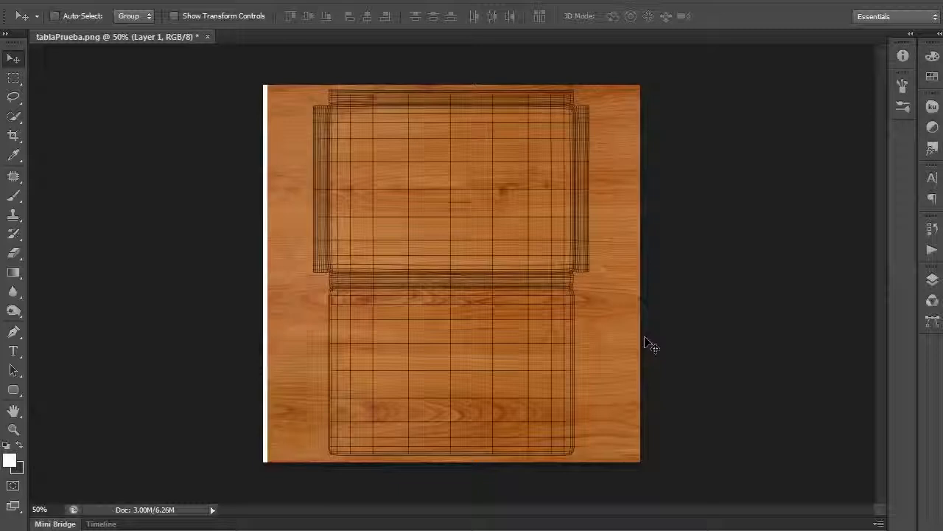
drag(621, 336, 672, 364)
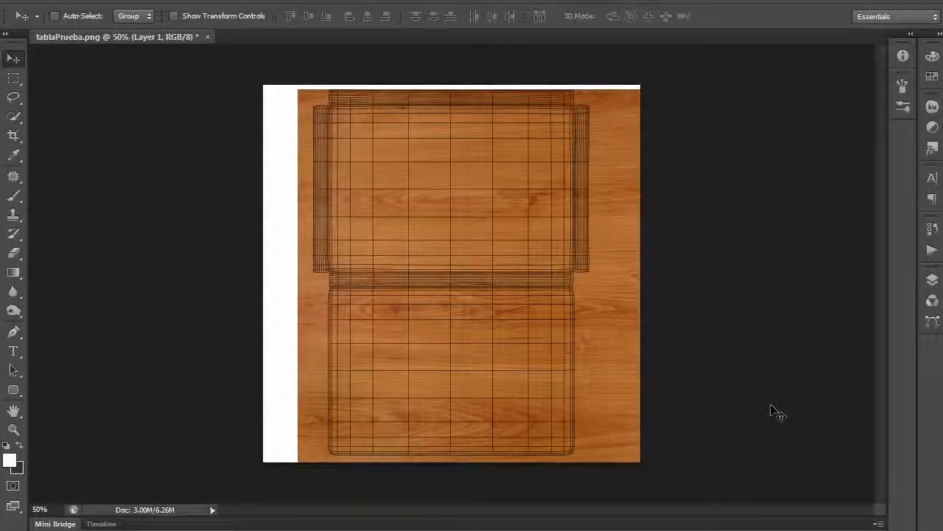
- Add a layer above the wood and write the two-line text "Produccion Audiovisual" on the upper UV shell
click(932, 280)
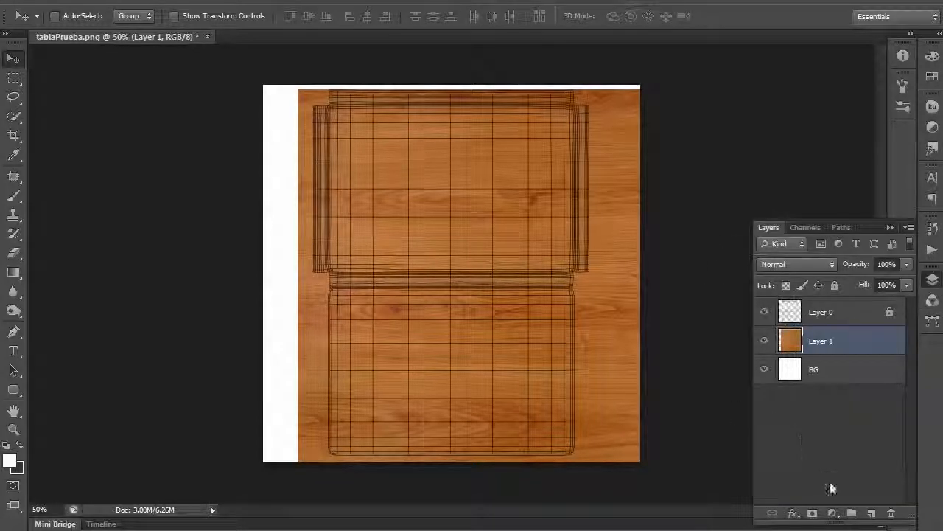
click(872, 514)
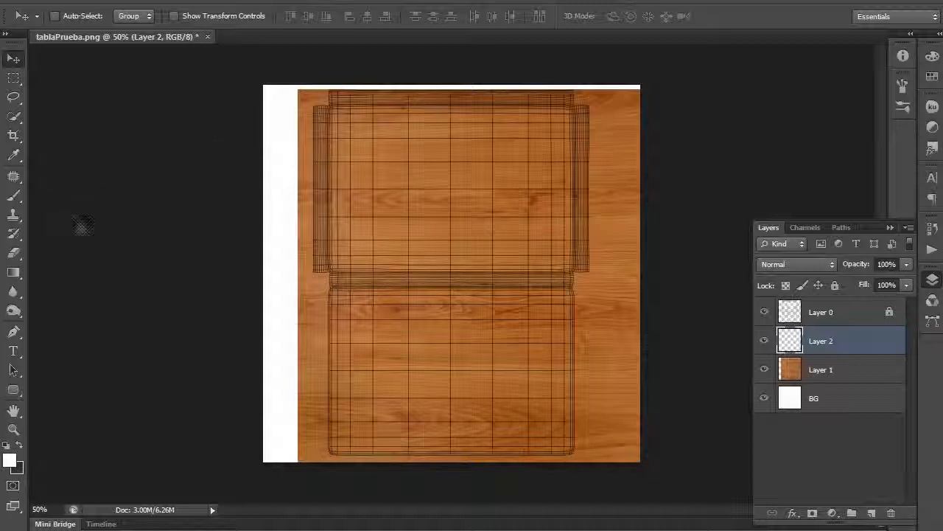
click(107, 226)
key(t)
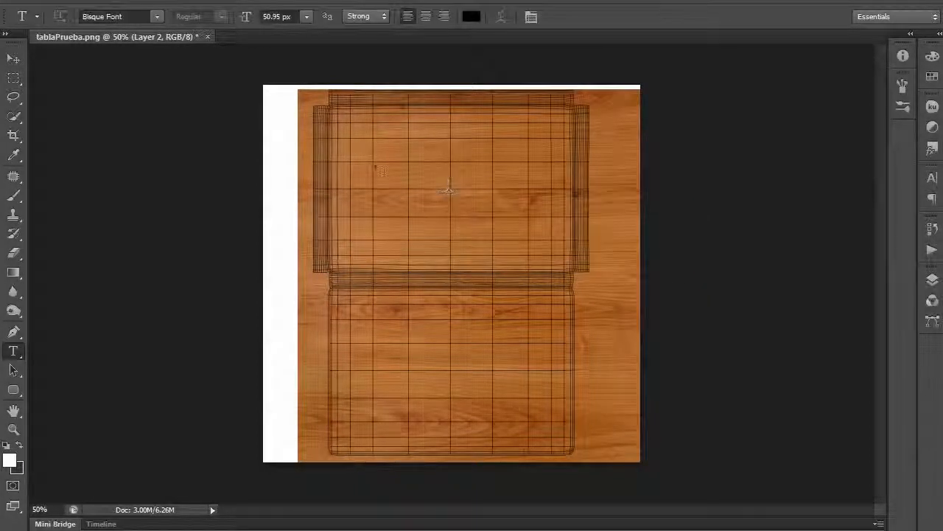
click(357, 160)
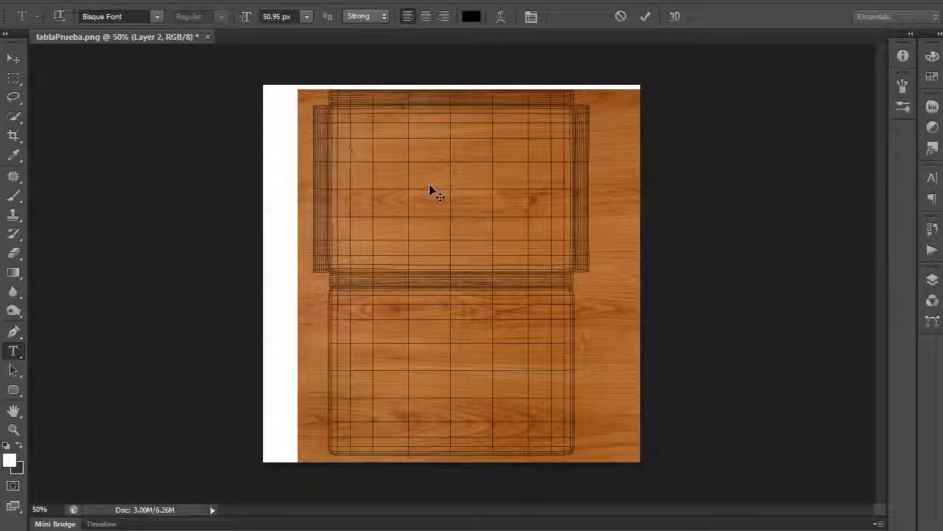
text(Produccion)
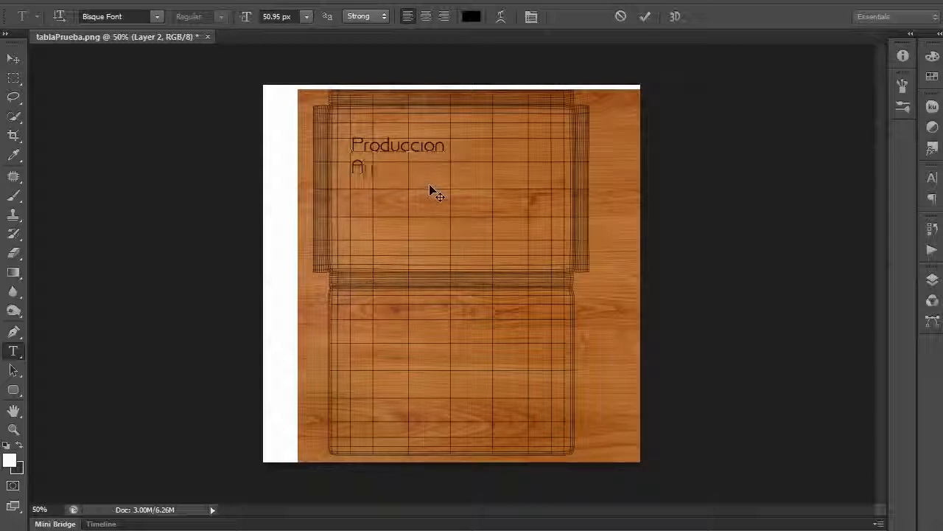
text(visual)
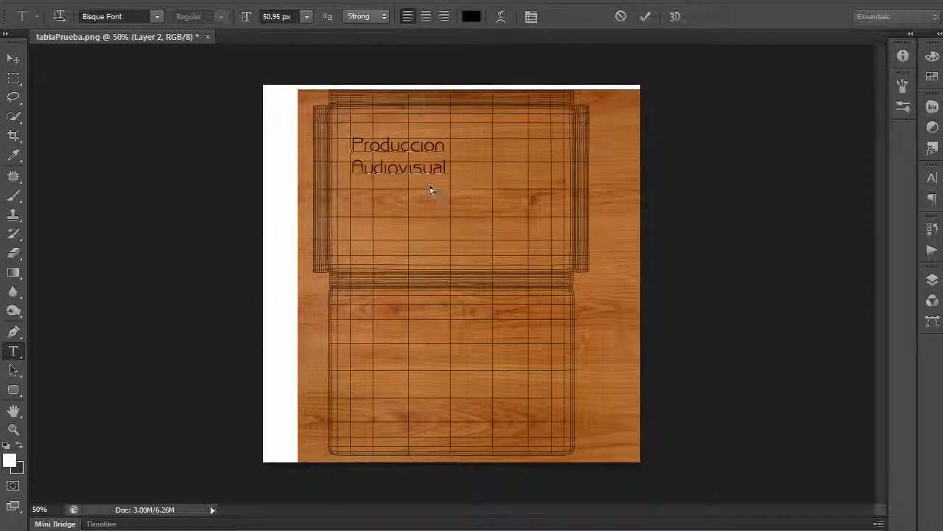
key(ctrl+Return)
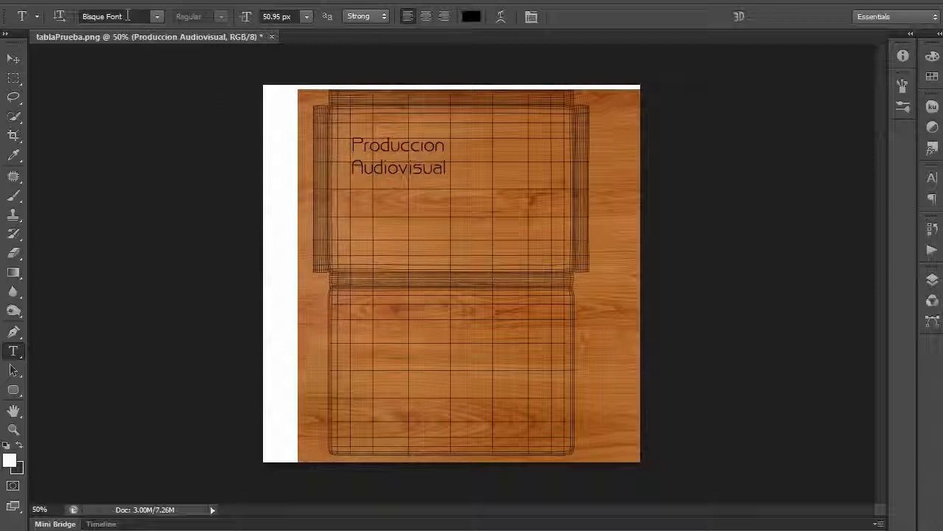
- Set the font of the "Produccion Audiovisual" text to Blue Island Std
text(Blue Island Std)
key(Tab)
key(Return)
key(v)
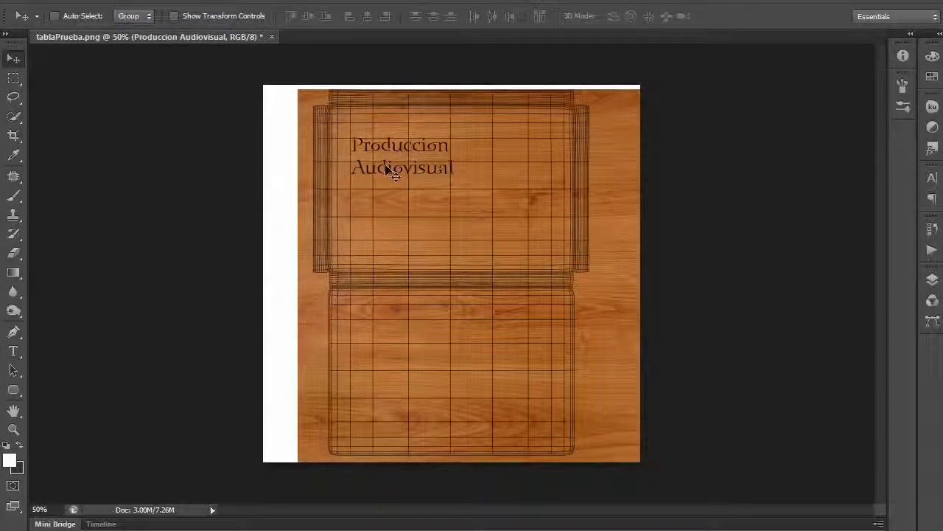
- Scale the "Produccion Audiovisual" text to about 58% and place it near the upper shell's top-left corner
drag(391, 175, 336, 276)
alt+scroll(398, 151, up, 1)
ctrl+click(399, 149)
ctrl+click(334, 234)
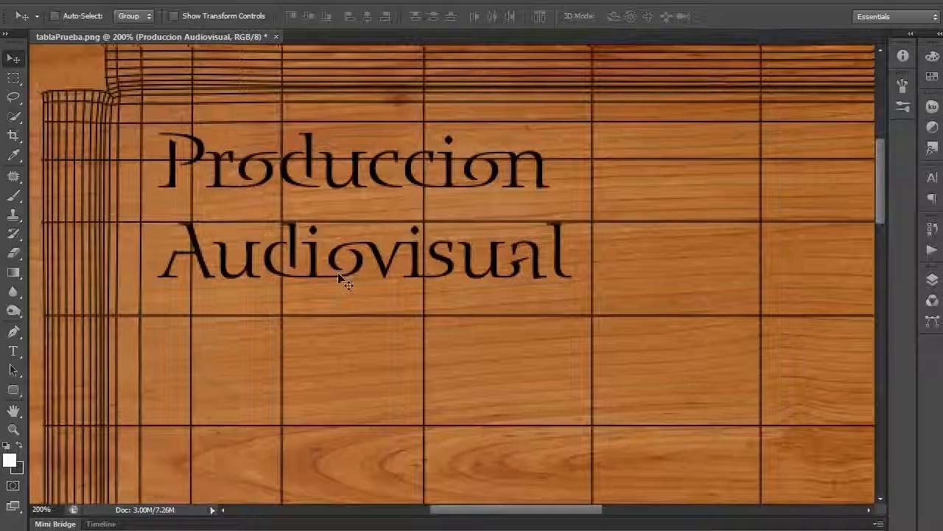
key(ctrl+t)
drag(550, 128, 389, 170)
drag(306, 218, 316, 164)
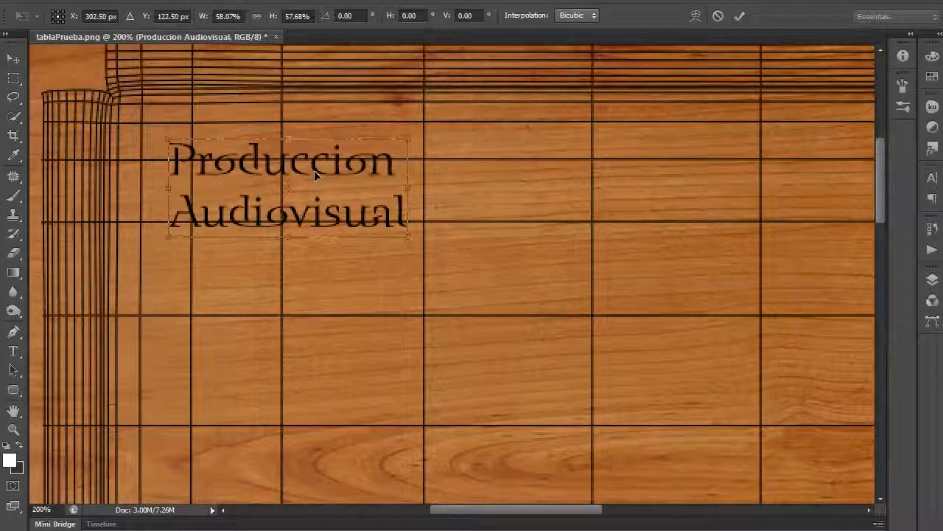
key(Return)
drag(298, 171, 307, 161)
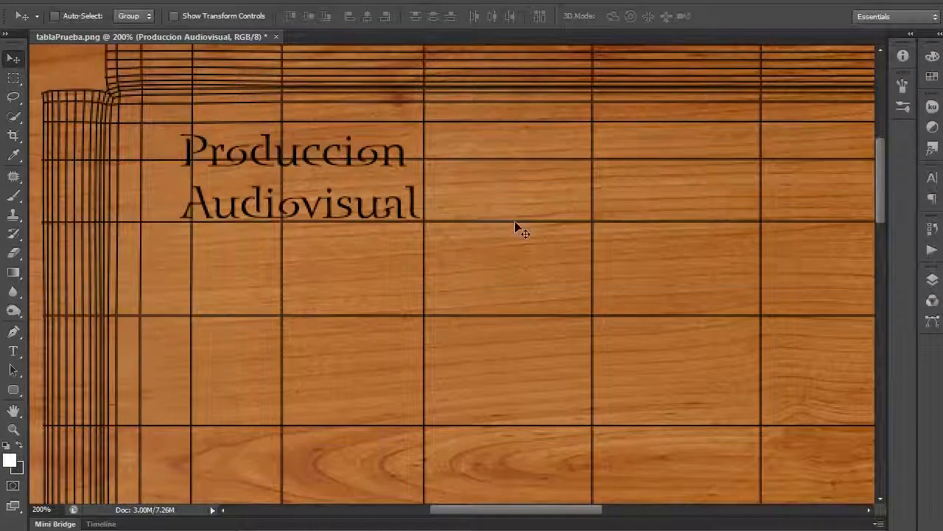
key(ctrl+0)
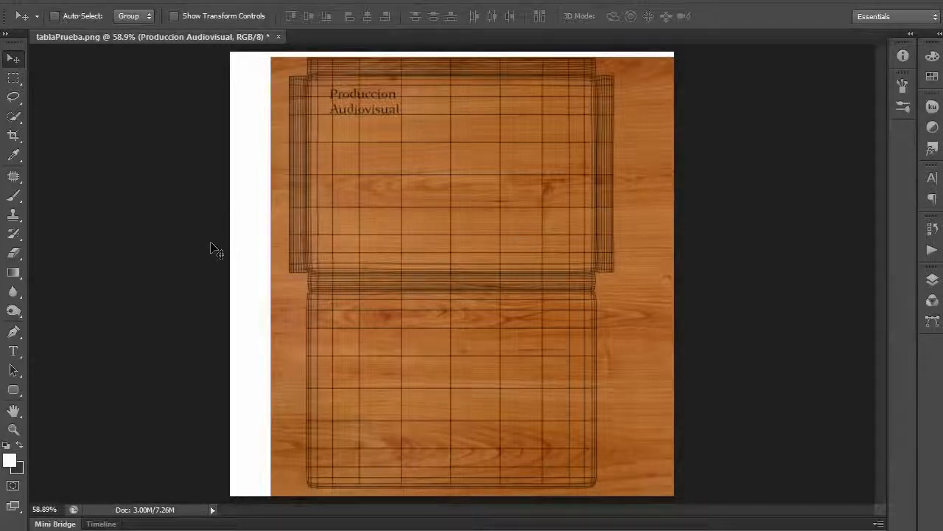
- Open the grunge map tile01medium028.jpg from the maps_low folder of 05 - Dirt & Graffiti in the Total Textures library
key(ctrl+o)
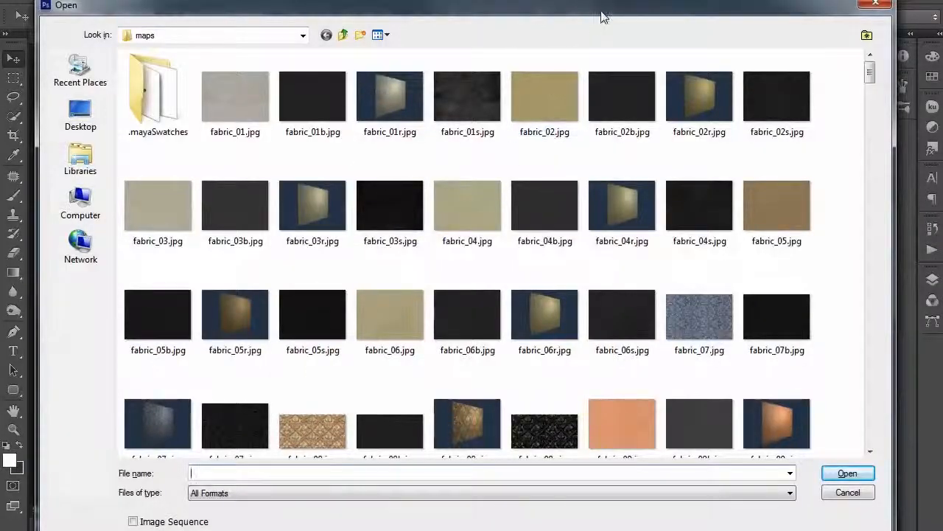
click(342, 35)
click(342, 35)
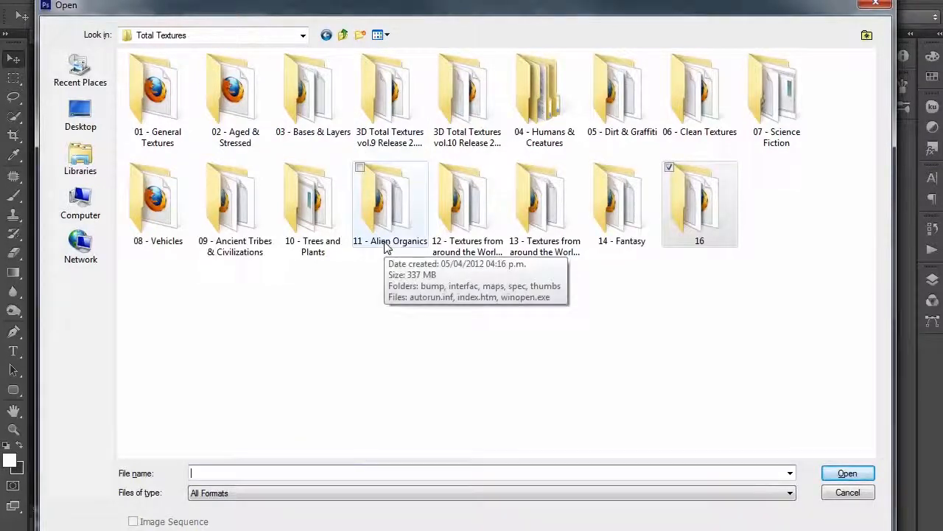
double_click(618, 101)
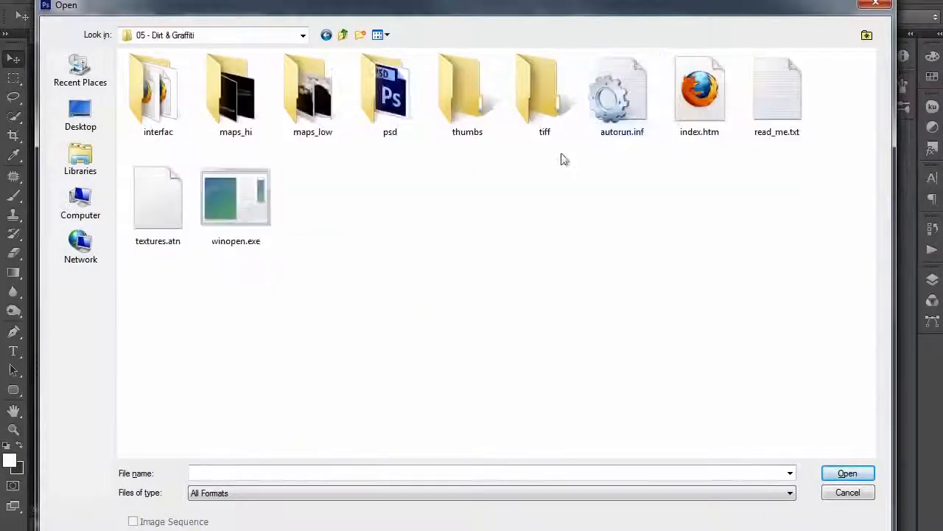
double_click(317, 107)
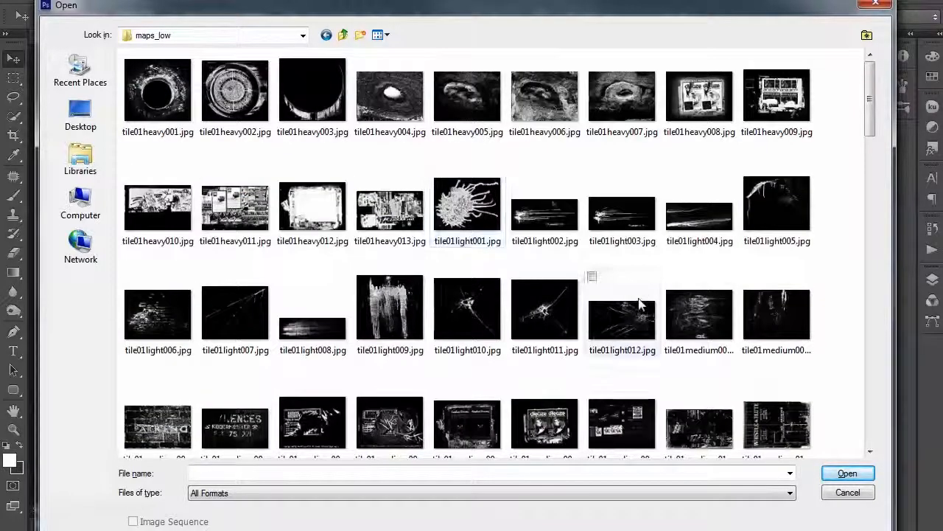
scroll(646, 258, down, 5)
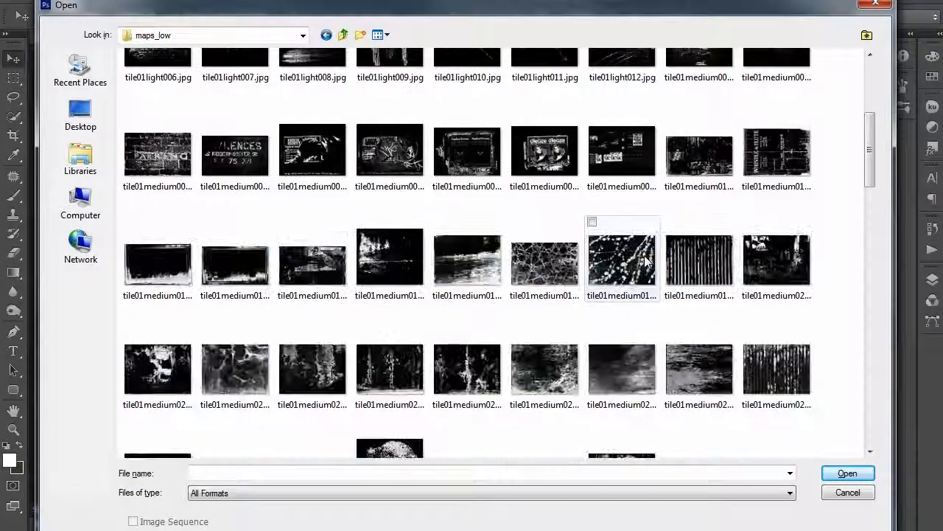
scroll(646, 262, down, 3)
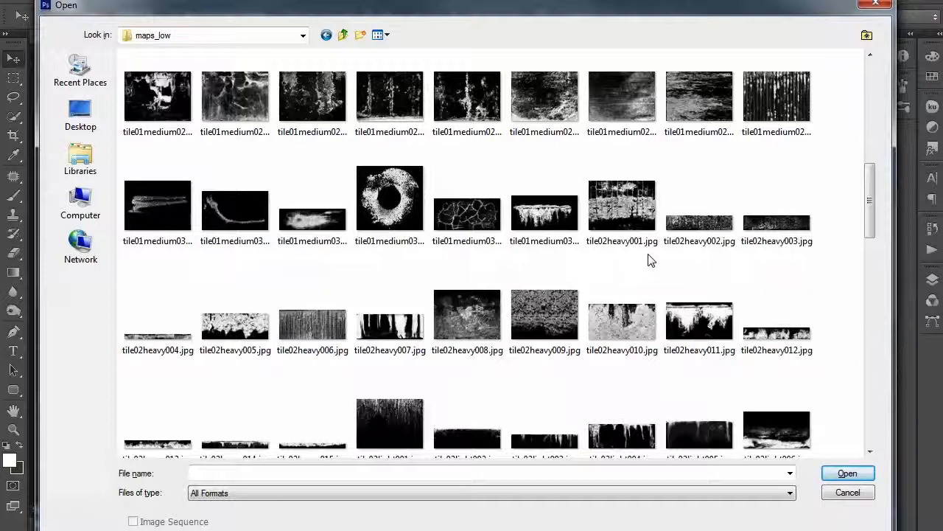
double_click(699, 102)
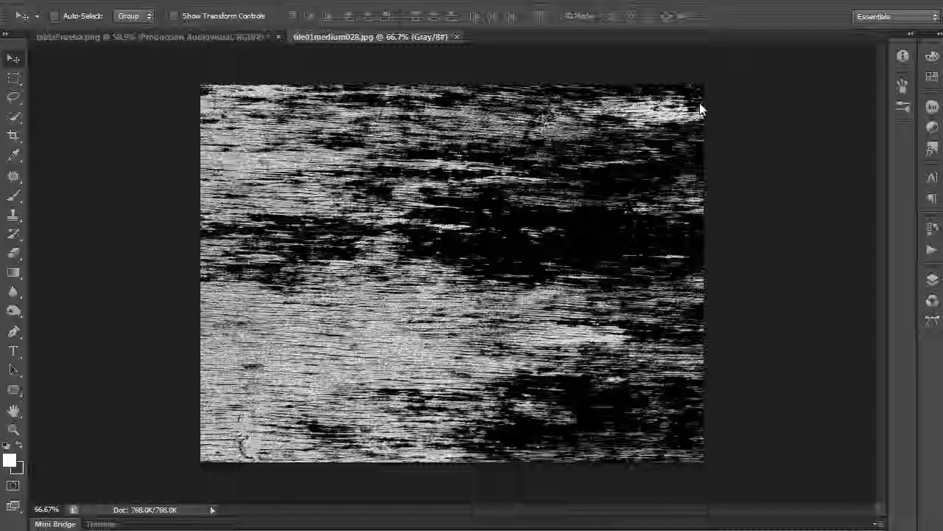
- Copy the whole grunge map, close its document and paste it above the text layer of tablaPrueba.png
key(ctrl+a)
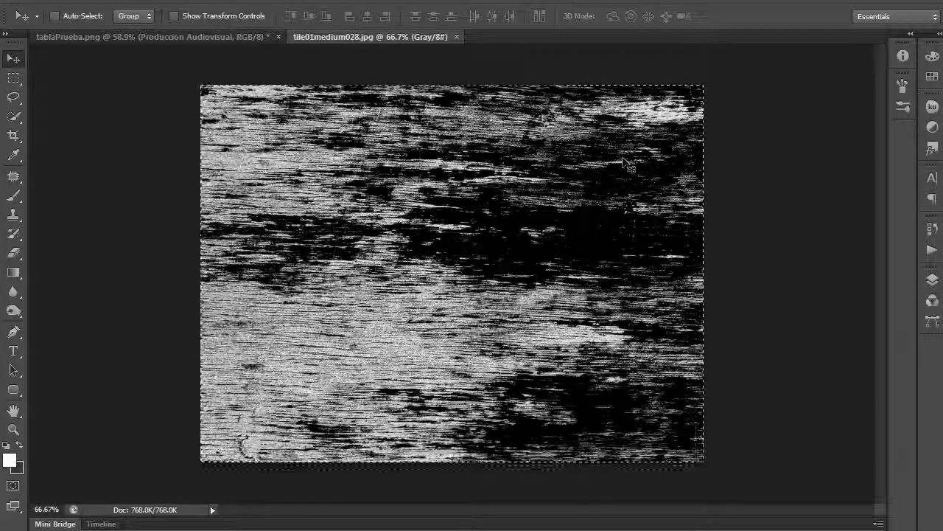
key(ctrl+w)
key(ctrl+v)
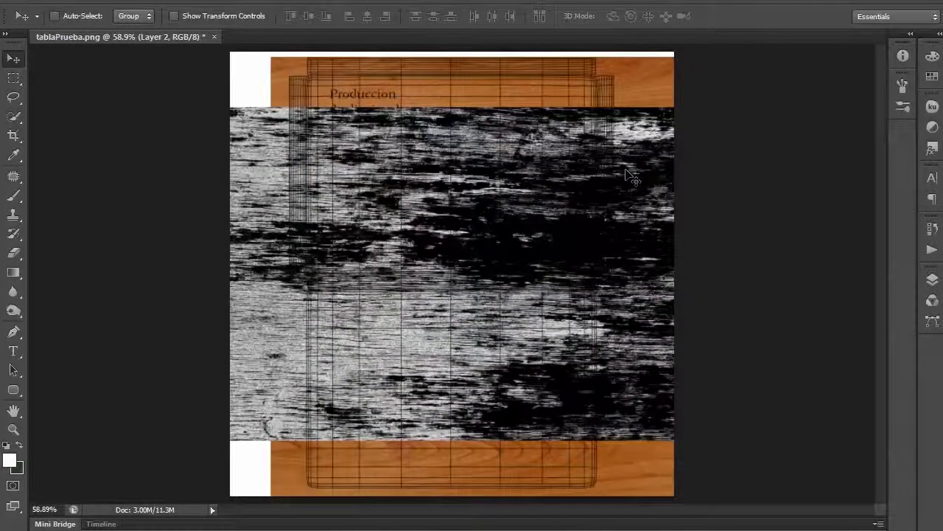
- Try the Multiply and Screen blend modes on the pasted grunge layer
key(shift+alt+m)
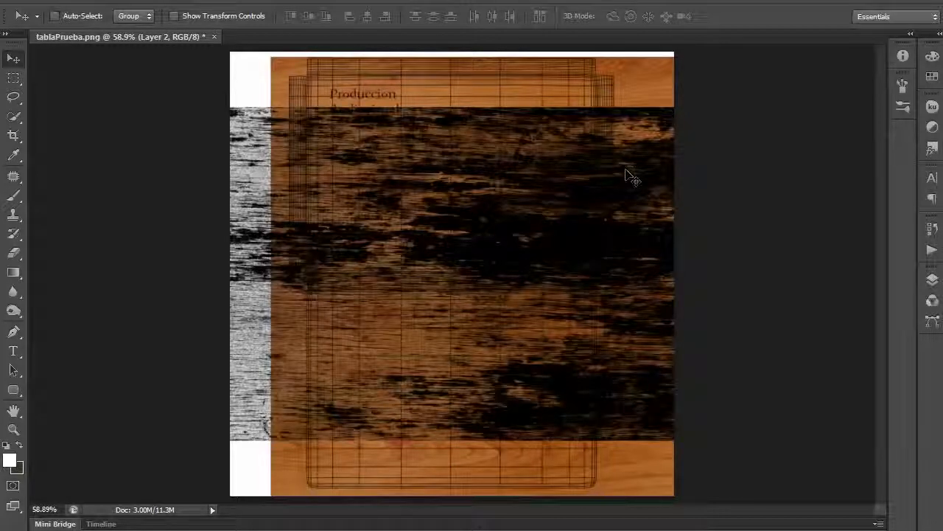
key(shift+alt+b)
key(shift+alt+s)
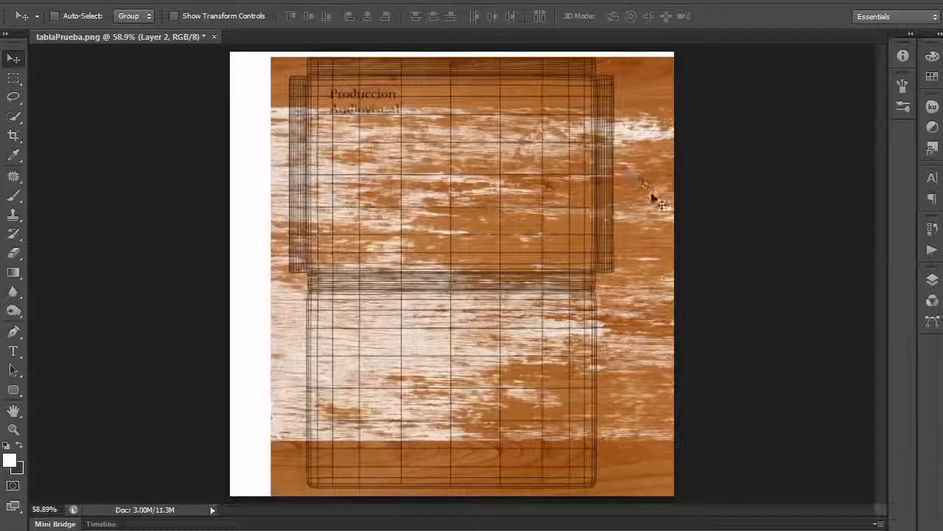
- Invert the colors of the grunge layer and set its blend mode to Multiply
key(F7)
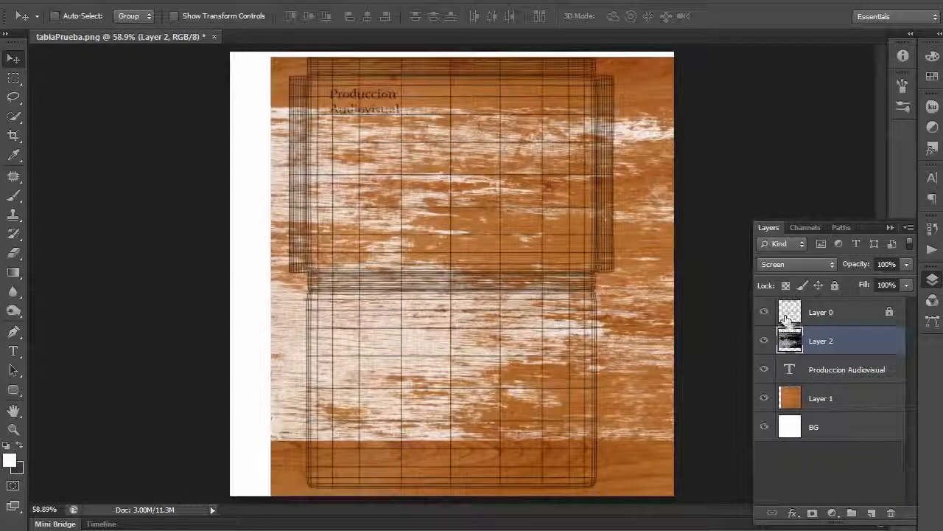
key(ctrl+i)
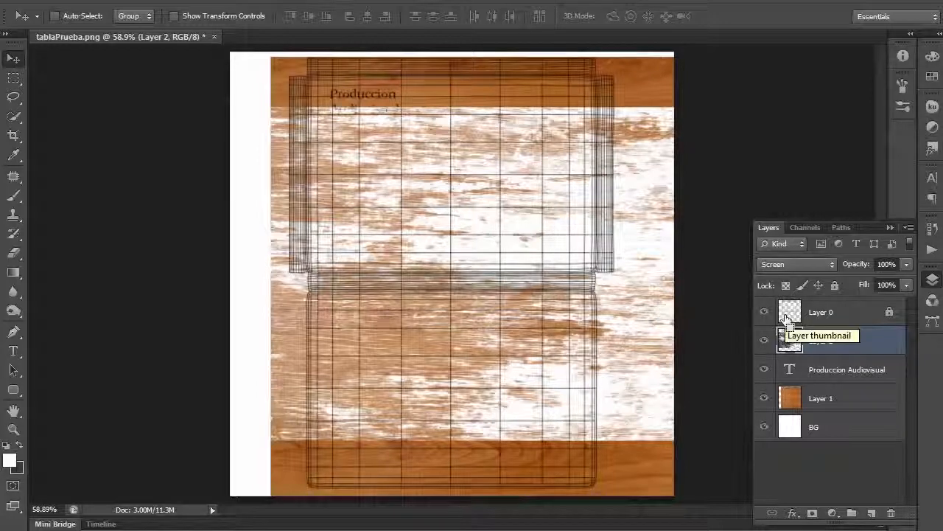
key(ctrl+m)
key(Escape)
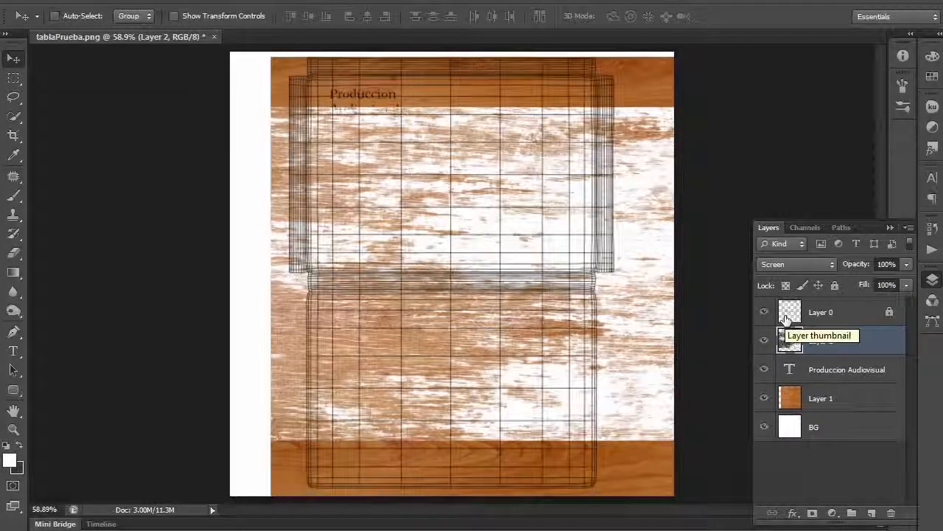
key(shift+alt+m)
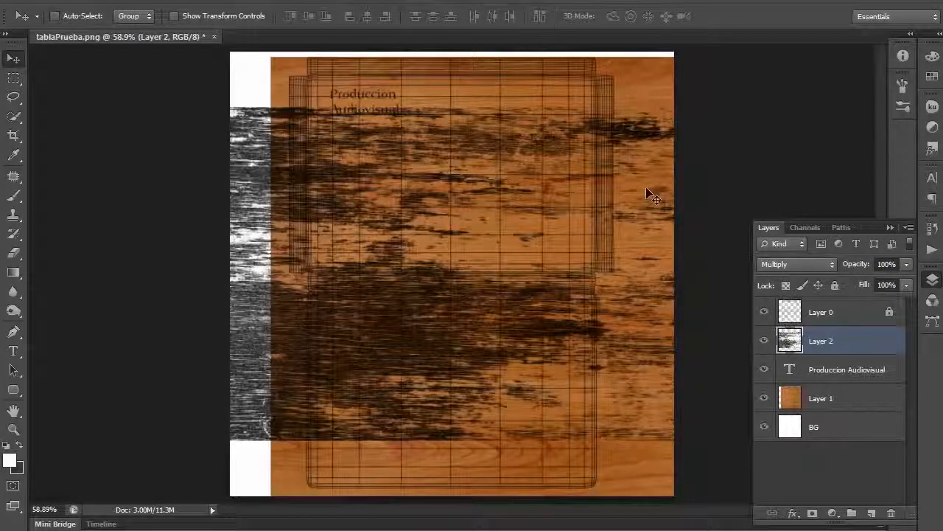
- Rotate the grunge layer 90°, scale it to about 52% and stretch it horizontally across the upper UV shell
key(ctrl+t)
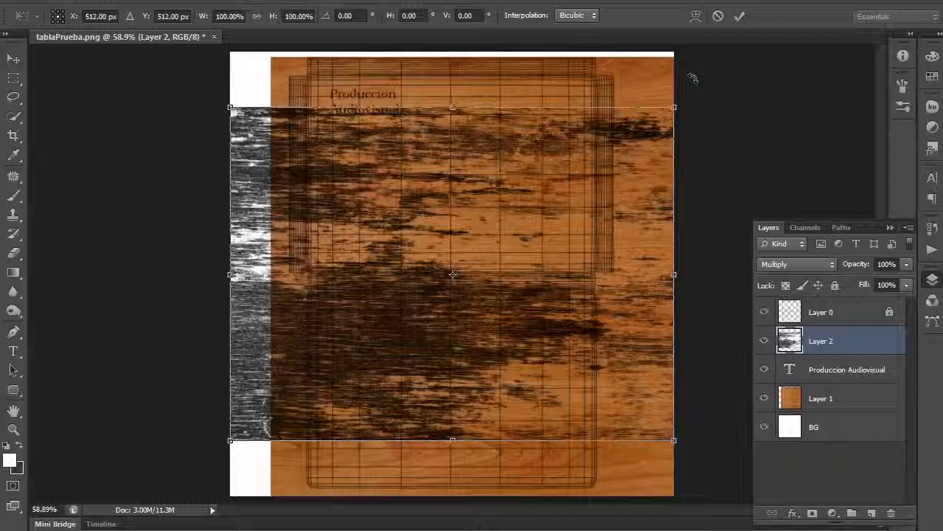
drag(693, 77, 569, 401)
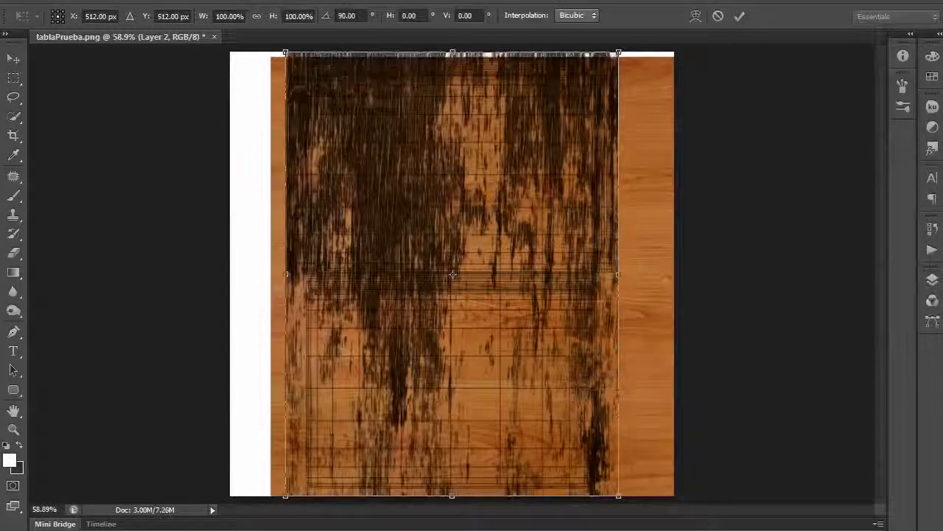
shift+drag(619, 53, 435, 56)
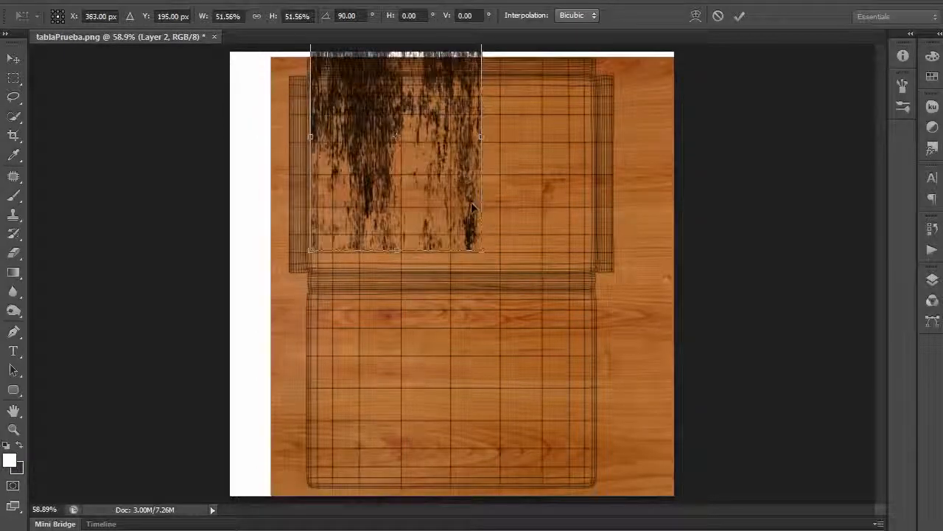
drag(485, 137, 587, 136)
key(Return)
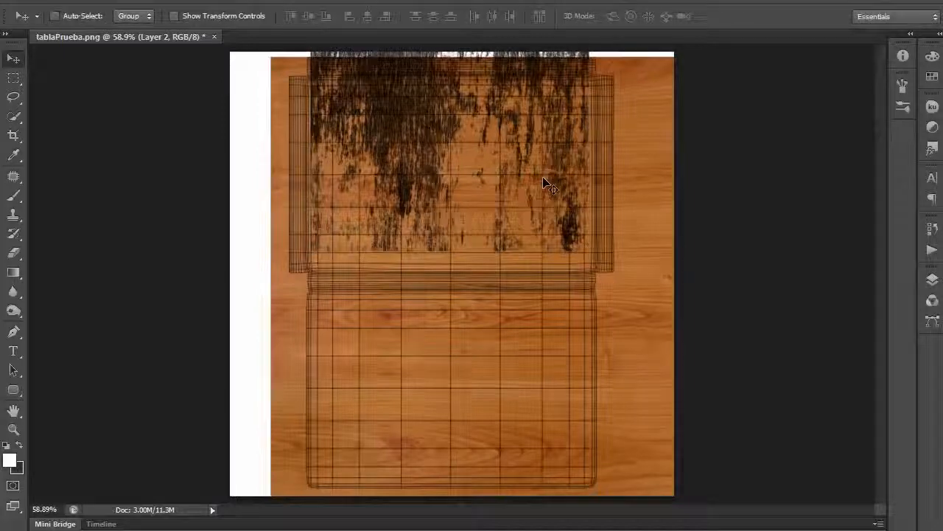
- Lower the opacity of the grunge layer to 30% so the text beneath it reads clearly
ctrl+click(406, 169)
ctrl+click(406, 170)
drag(541, 205, 467, 325)
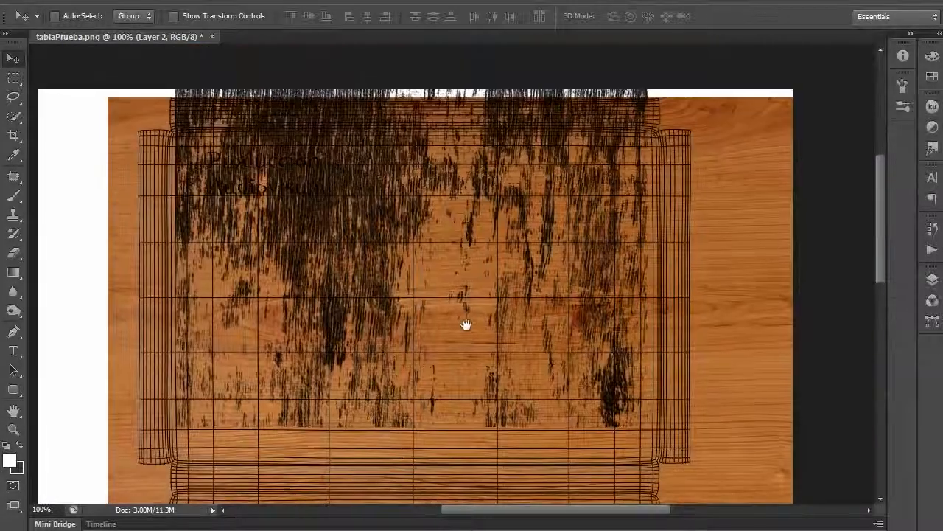
key(5)
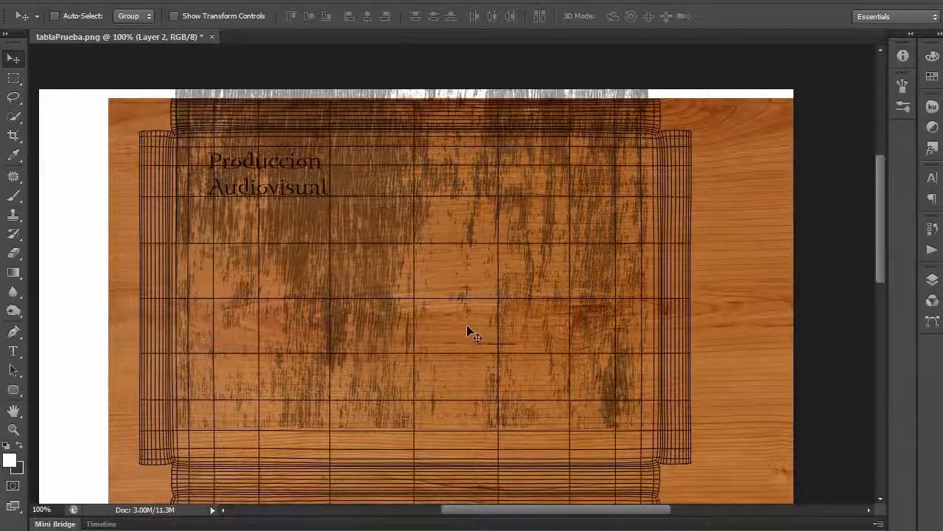
key(3)
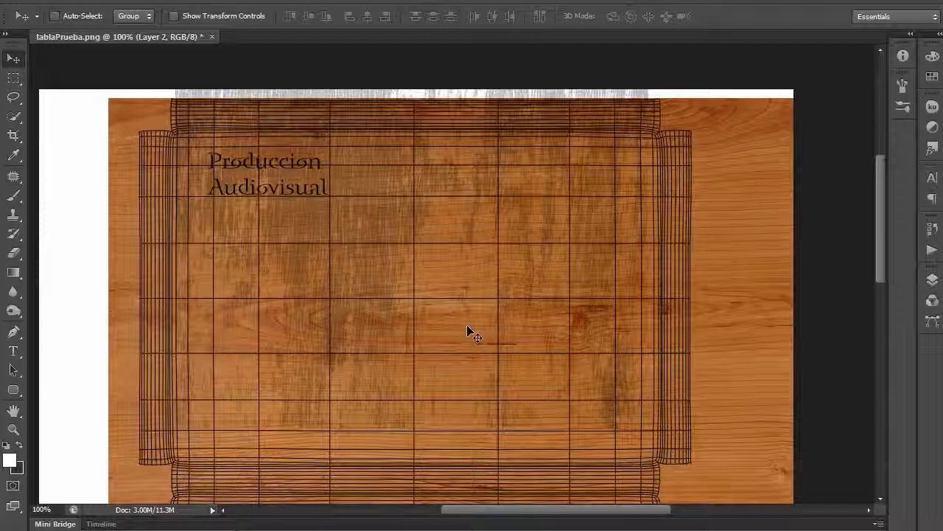
- Set up the Eraser with a 112 px brush and add a layer mask to the grunge layer
key(e)
alt+right_drag(497, 359, 604, 348)
click(932, 280)
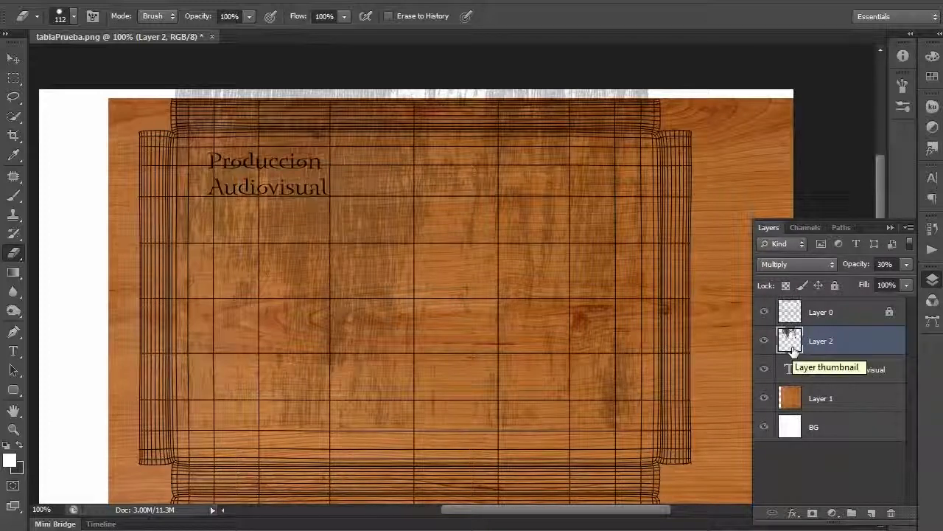
click(812, 513)
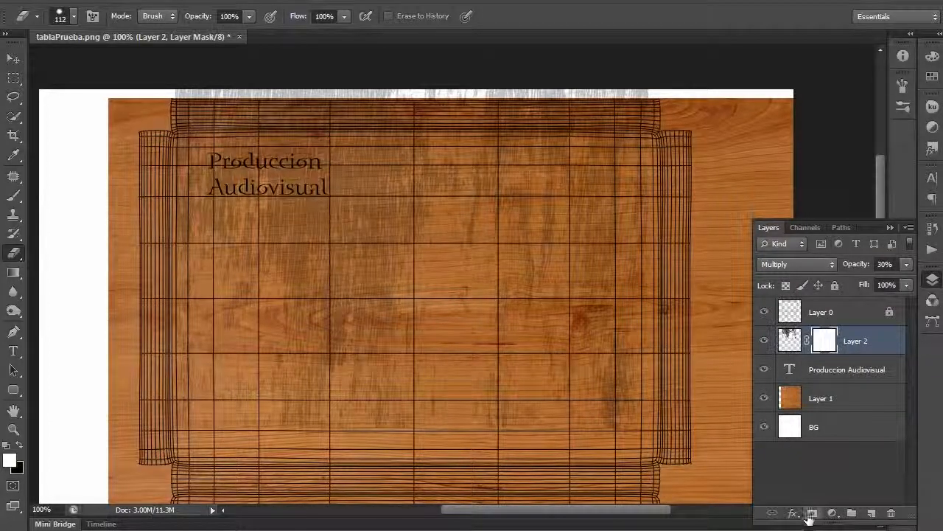
- Soften the eraser brush and fade out the grunge's lower edge on its layer mask
key(x)
right_click(413, 354)
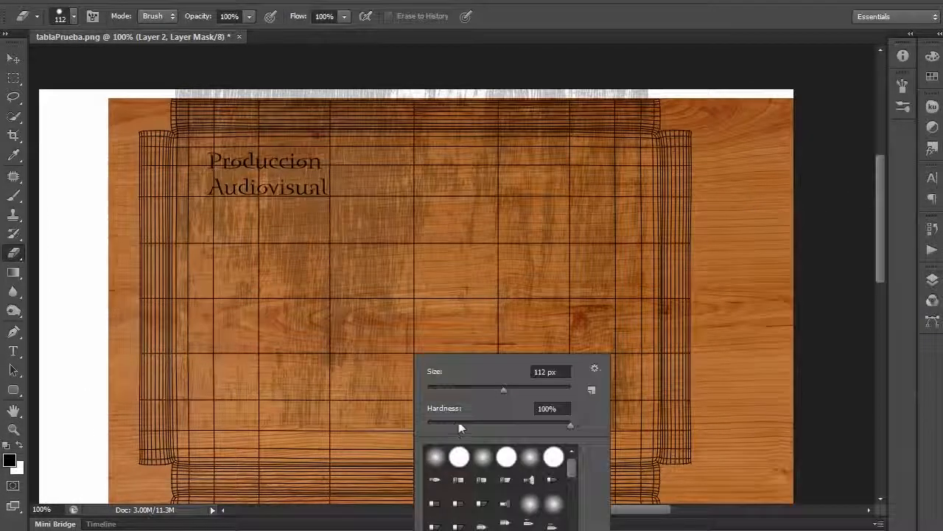
drag(451, 426, 359, 422)
click(272, 426)
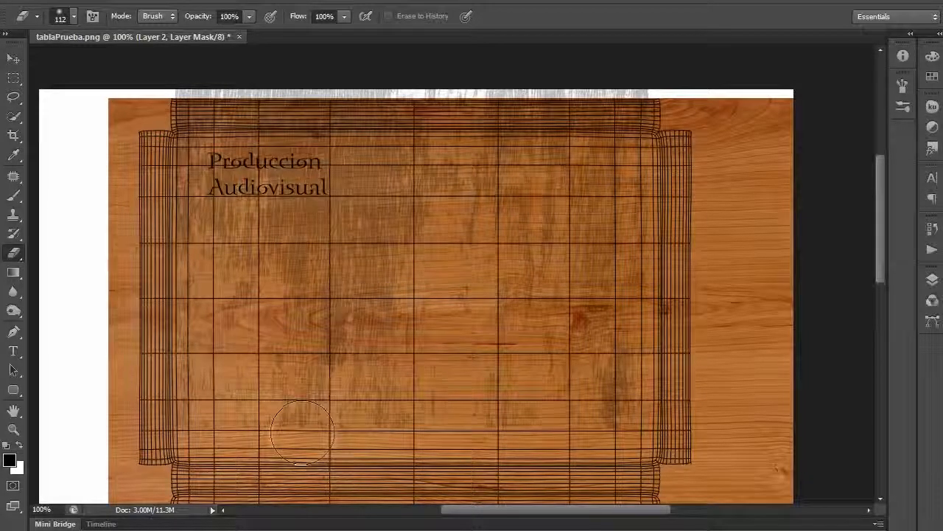
key(x)
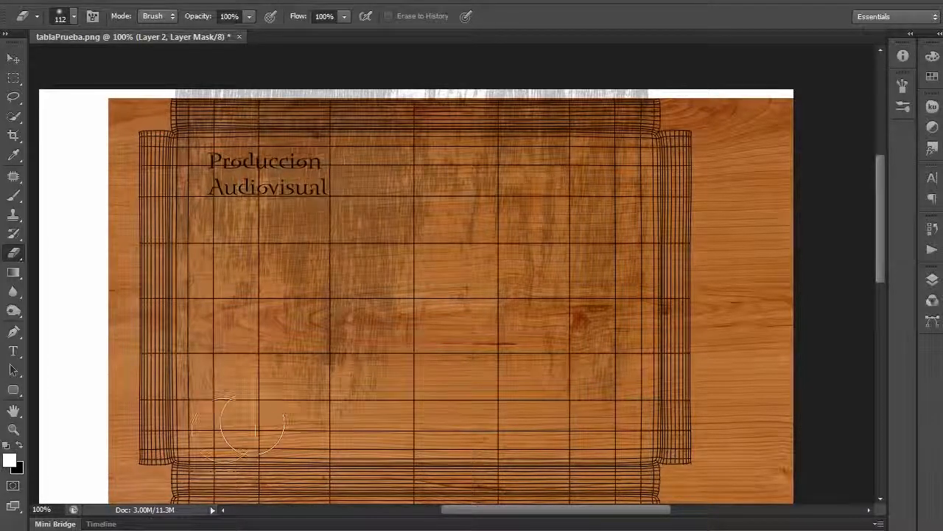
- Open the dripping stain map tile02light004.jpg from the maps_low folder
scroll(462, 295, down, 5)
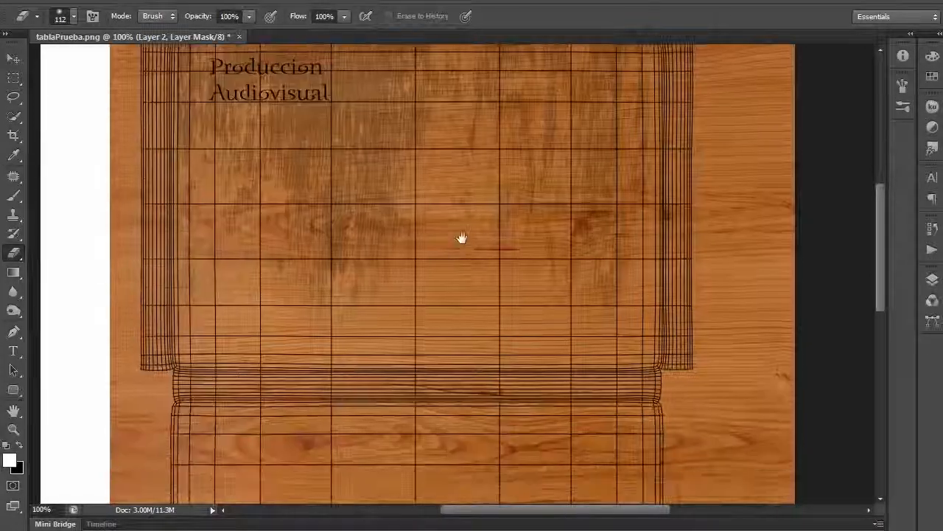
scroll(470, 280, up, 1)
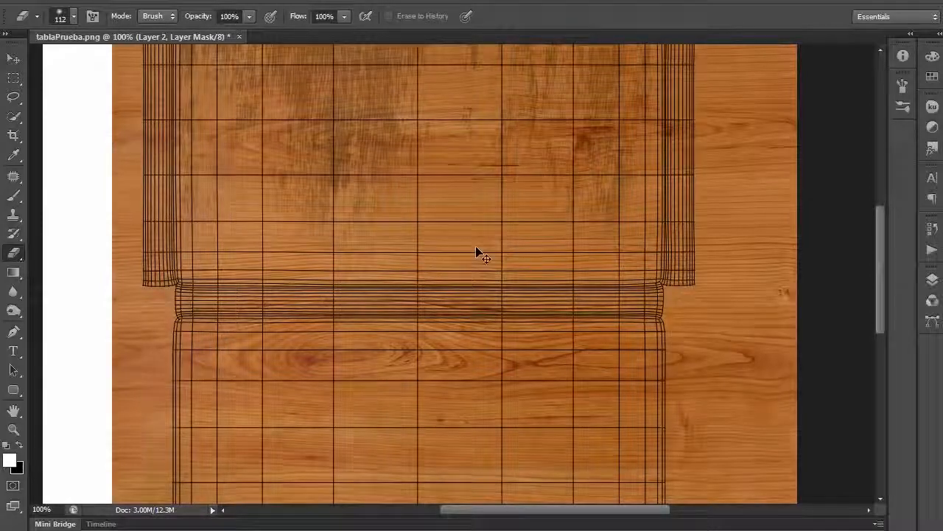
key(ctrl+o)
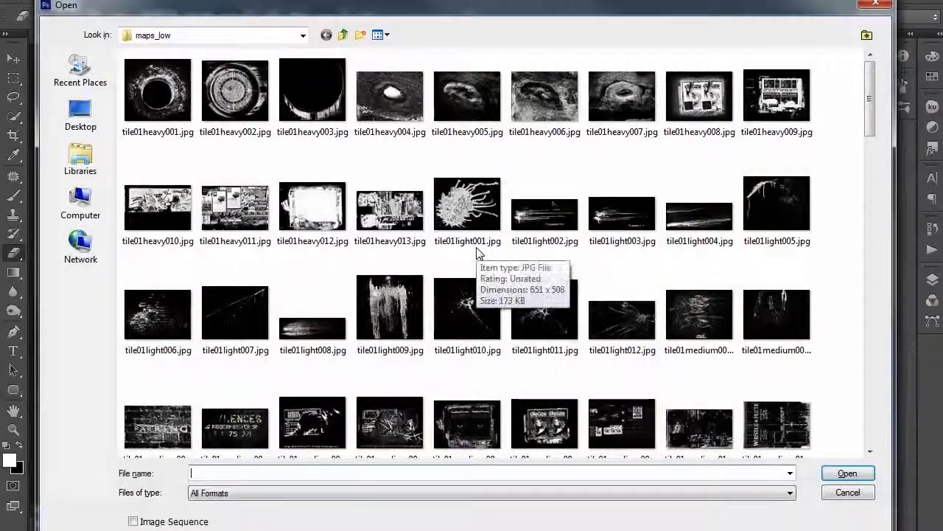
click(623, 248)
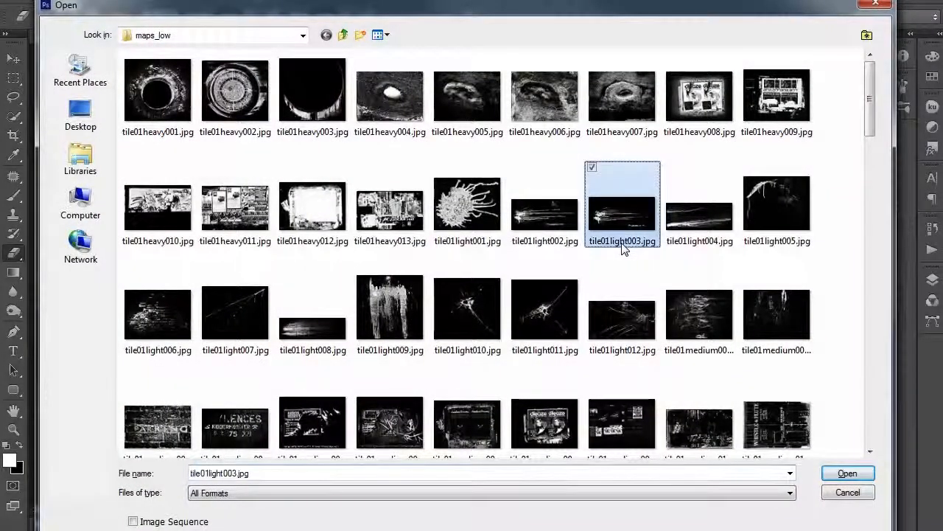
scroll(623, 251, down, 5)
scroll(623, 251, down, 6)
scroll(624, 243, down, 5)
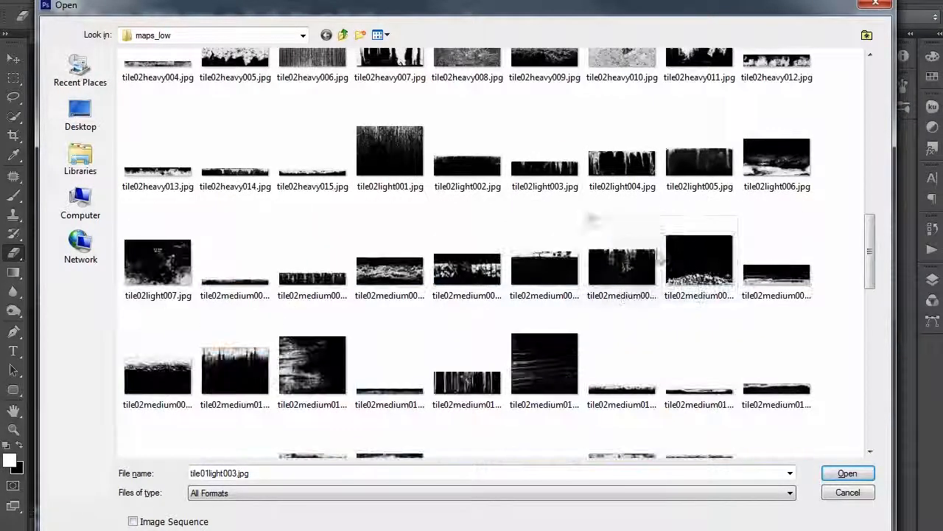
scroll(672, 267, up, 5)
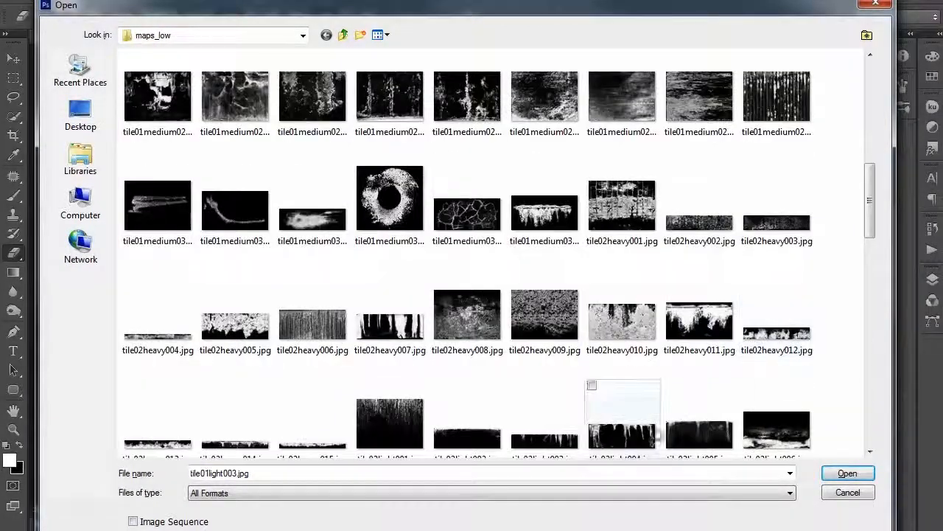
double_click(636, 424)
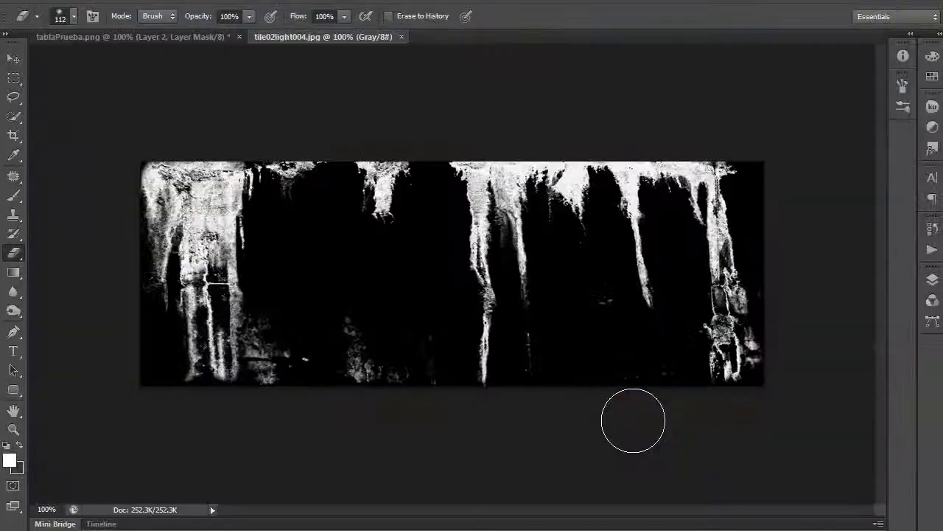
- Copy the whole drip map, close its document and paste it above the masked grunge layer of tablaPrueba.png
key(ctrl+a)
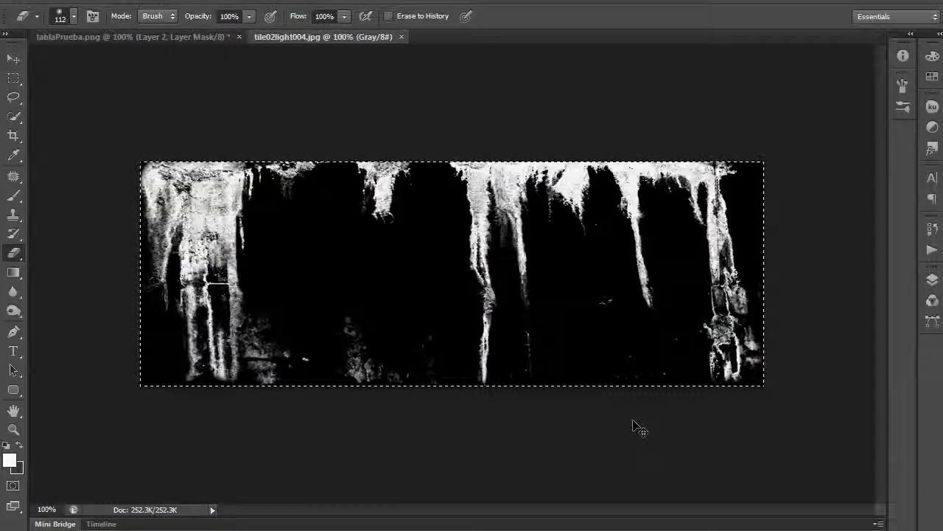
key(ctrl+w)
key(ctrl+v)
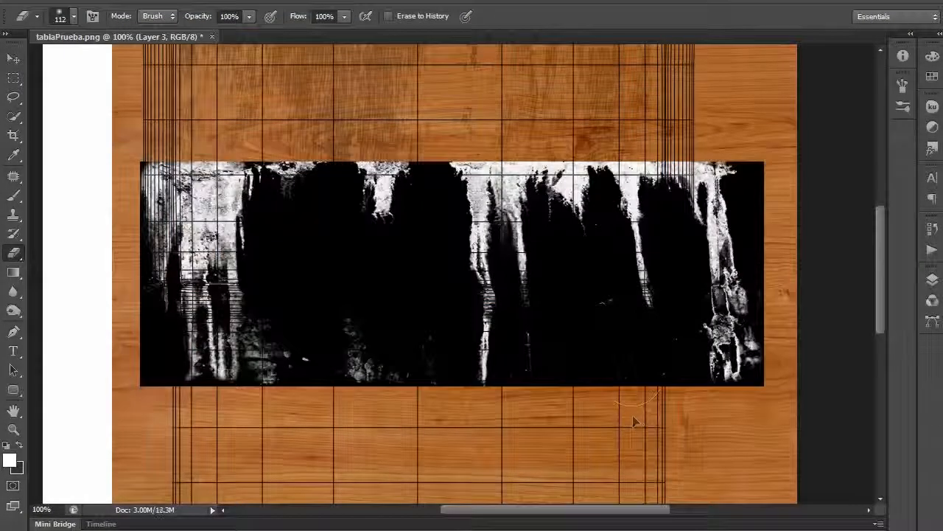
- Invert the colors of the pasted drip layer and set its blend mode to Multiply
key(ctrl+i)
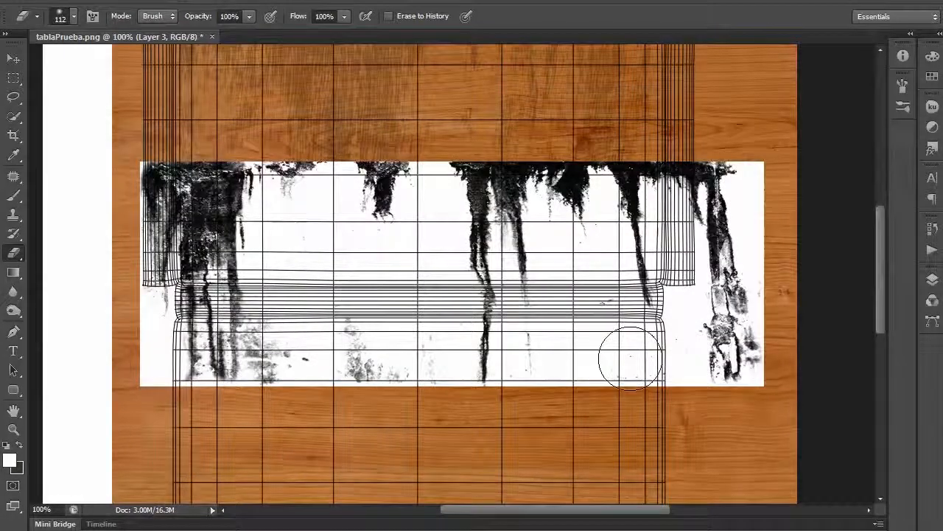
key(shift+alt+l)
key(shift+alt+m)
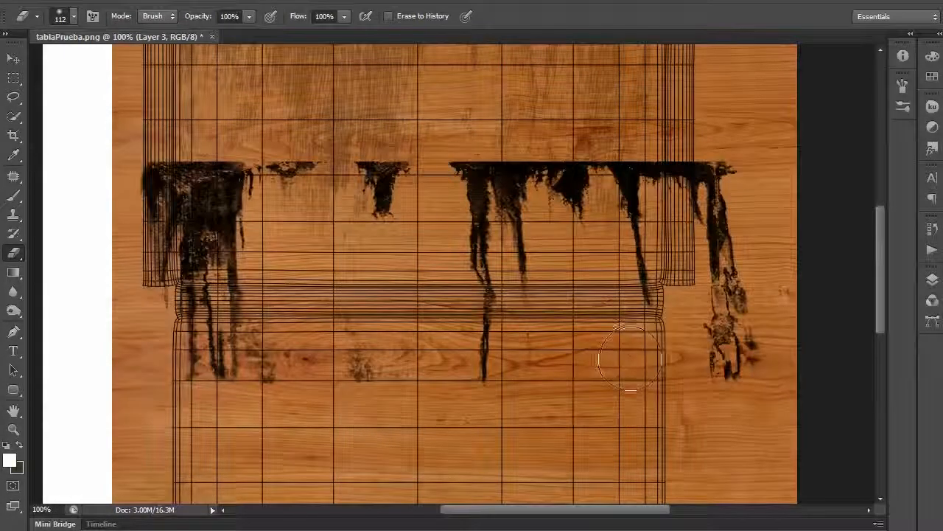
key(shift+alt+o)
key(shift+alt+m)
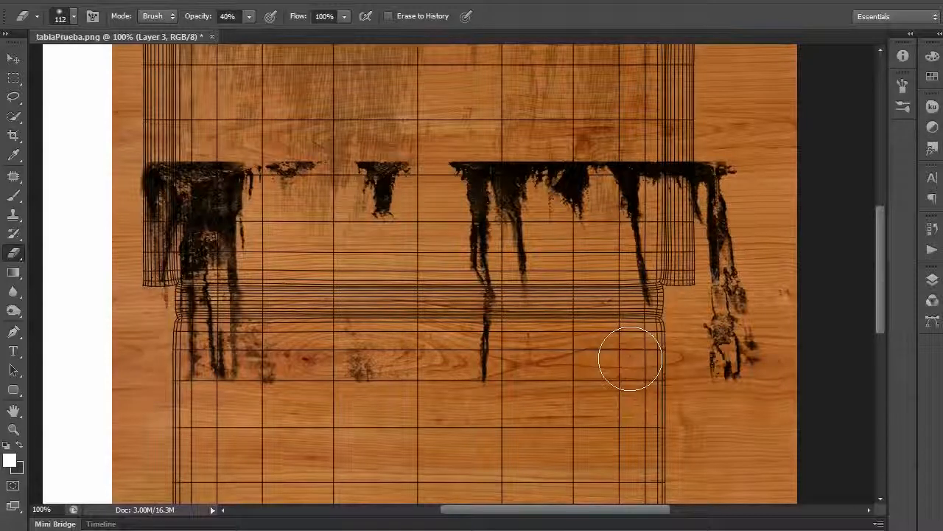
- Lower the opacity of the drip layer to 40% with the Move tool active
key(v)
key(3)
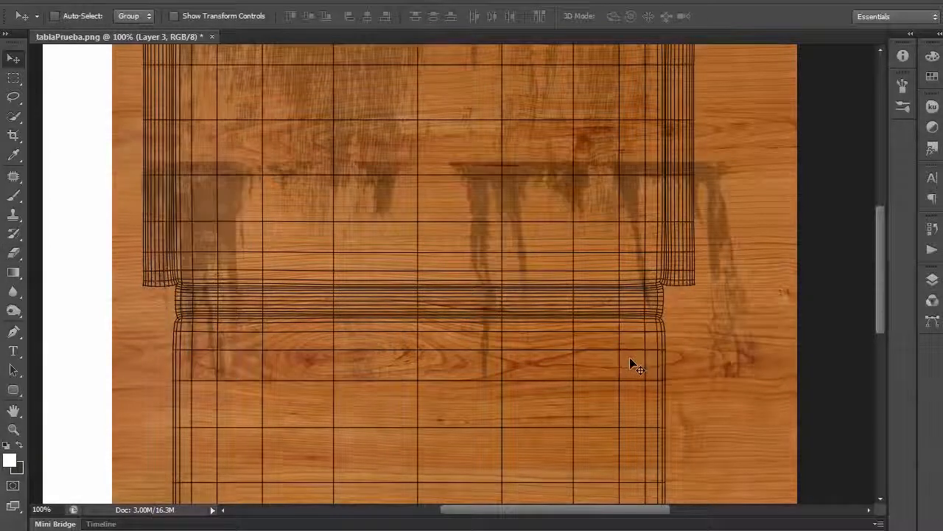
key(4)
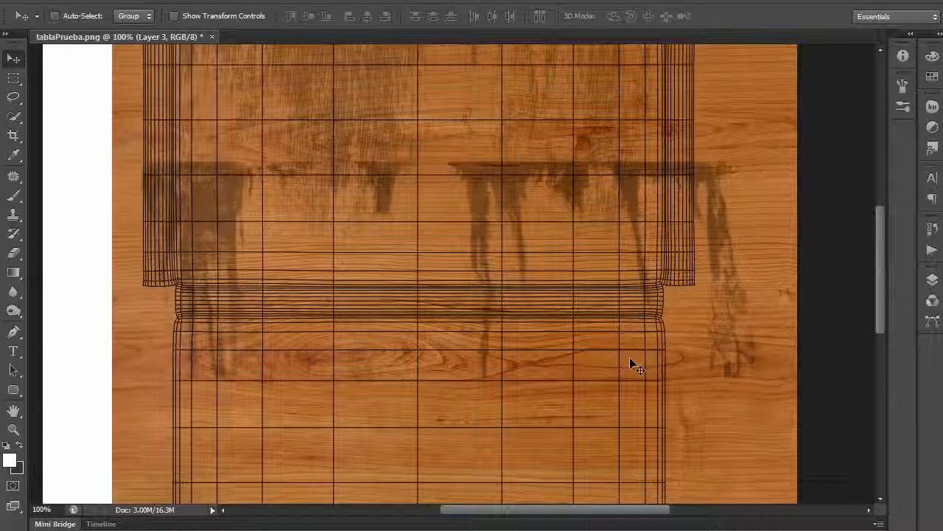
- Rotate the drip layer 180°, scale it to about 51% and place it along the lower edge of the upper UV shell
key(ctrl+t)
drag(822, 182, 56, 413)
drag(124, 392, 127, 388)
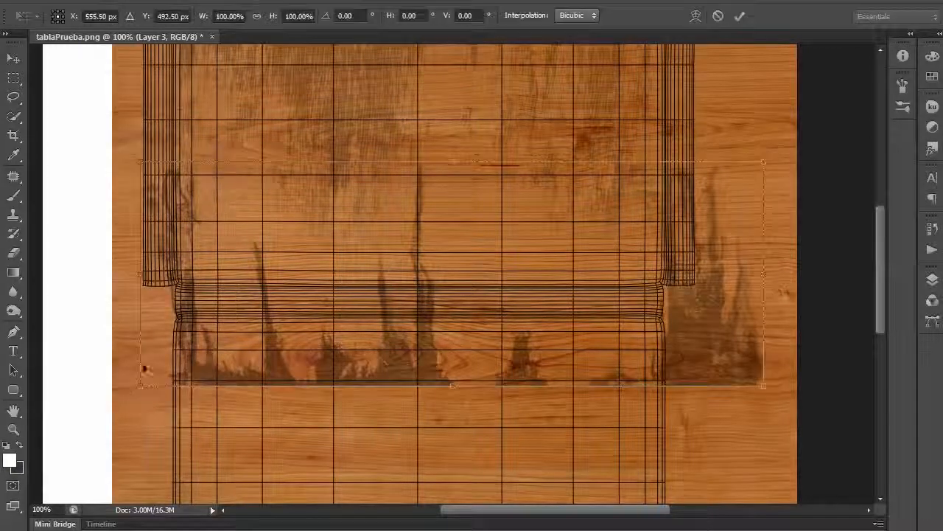
shift+drag(763, 162, 460, 270)
drag(365, 334, 432, 229)
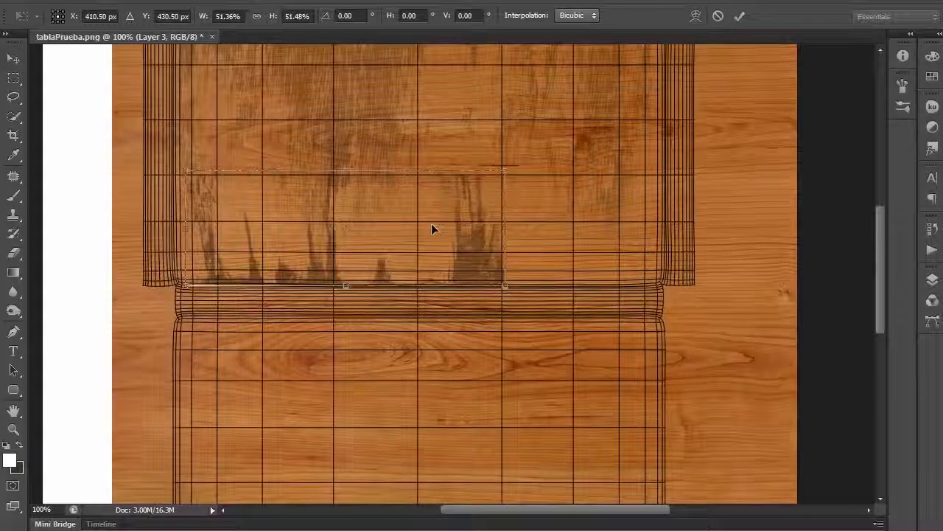
key(Return)
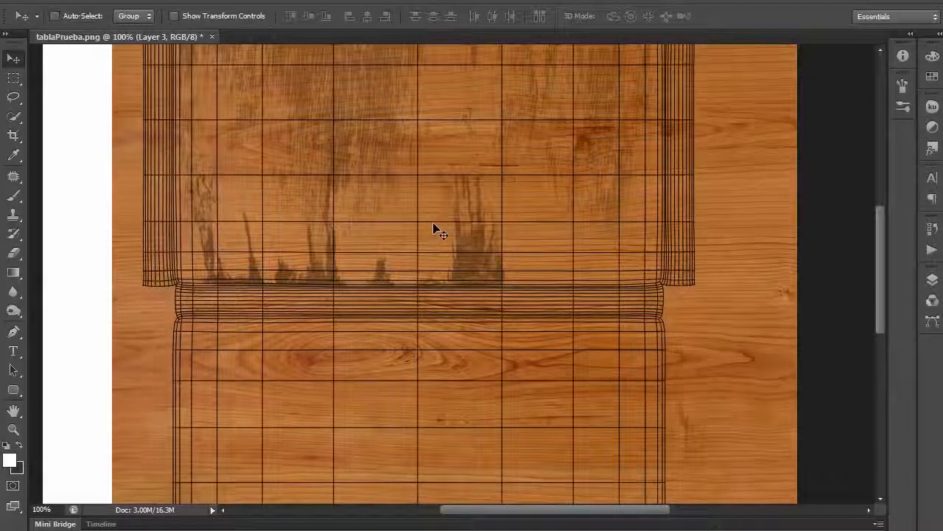
- Hide the UV wireframe layer, Layer 0, so only the texture artwork shows
drag(612, 212, 562, 260)
alt+click(620, 251)
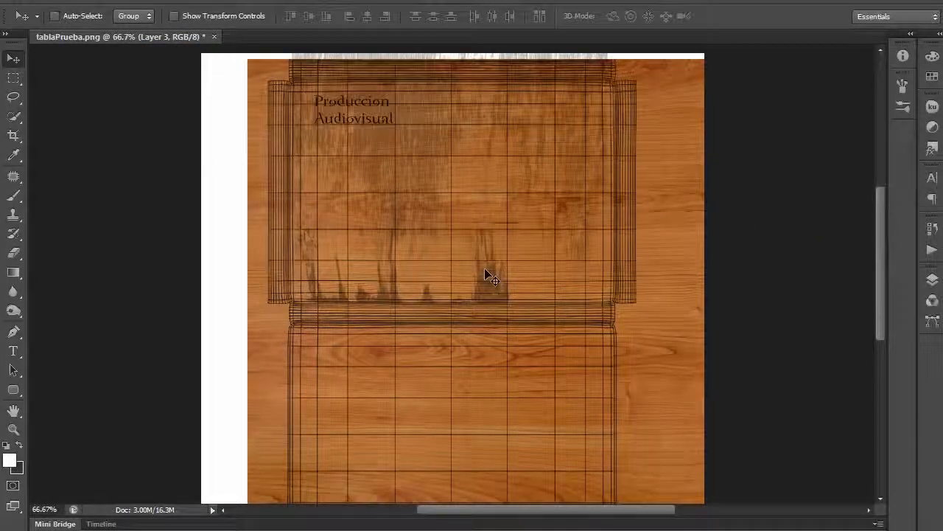
click(931, 280)
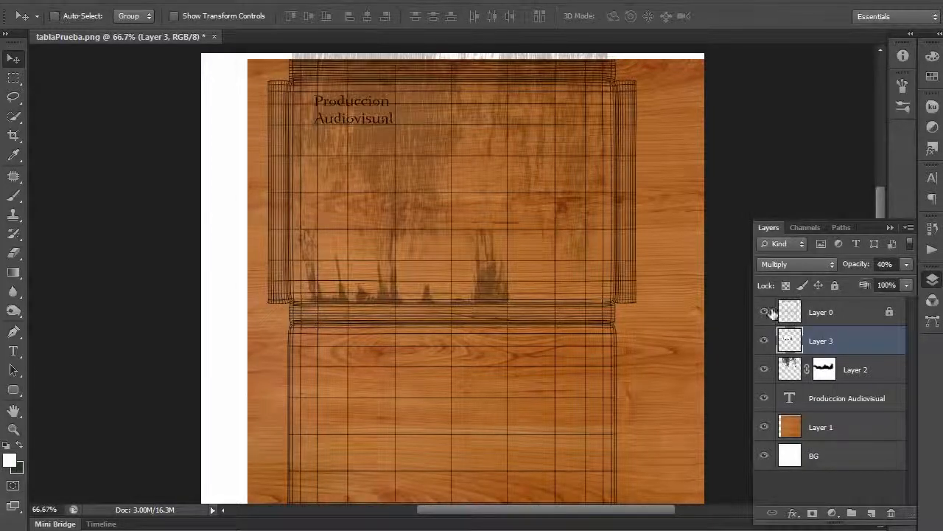
click(764, 313)
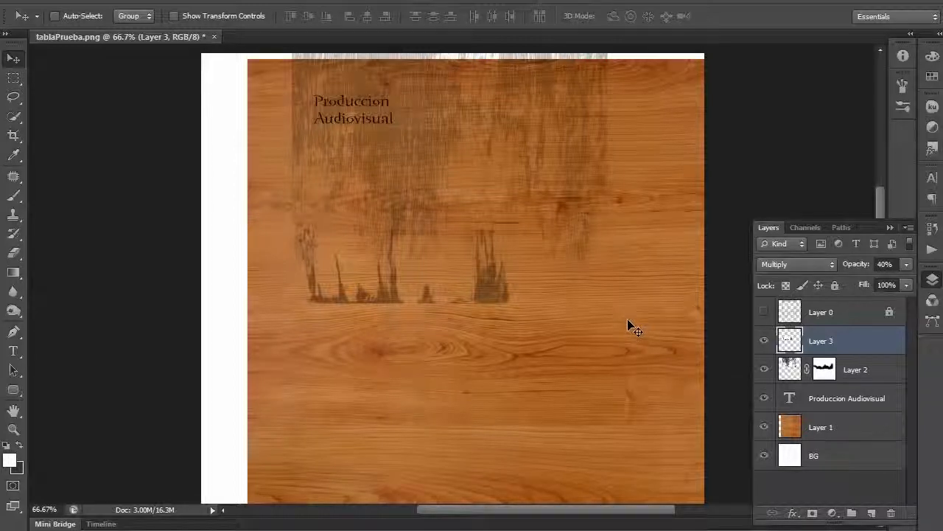
- Save a JPEG copy of the texture as tablaPrueba.jpg on the Desktop at maximum quality 12
key(ctrl+shift+s)
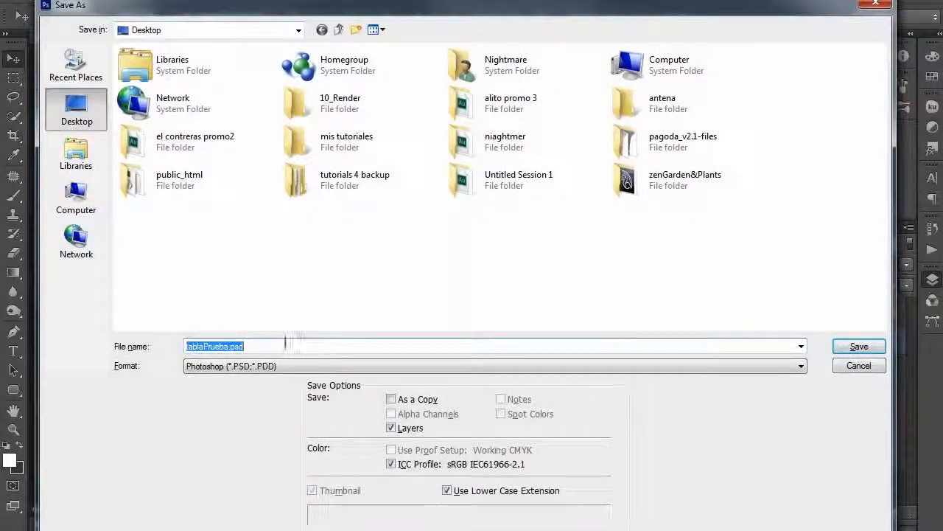
click(284, 366)
click(320, 465)
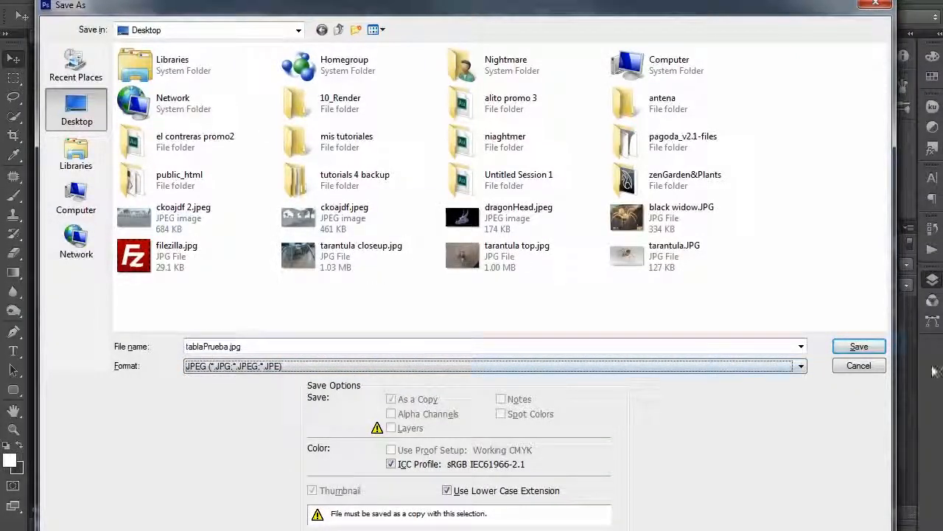
click(857, 348)
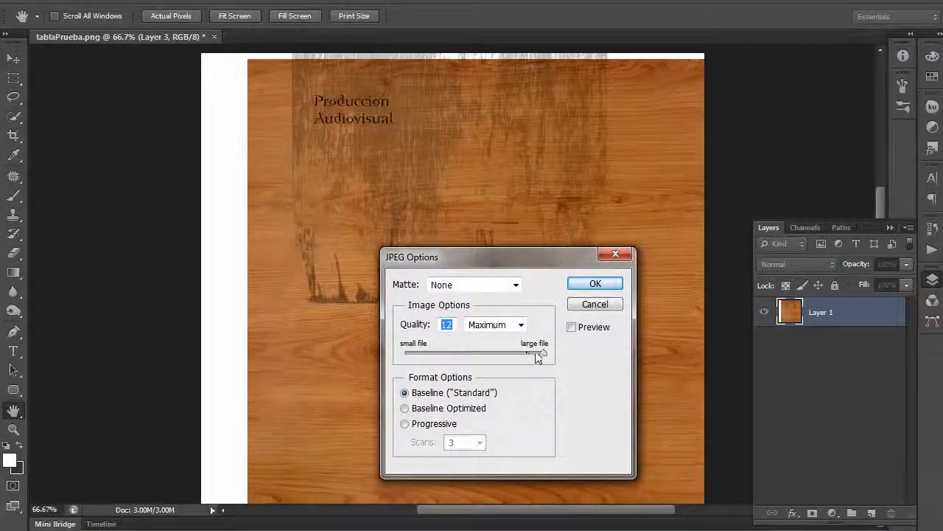
click(594, 285)
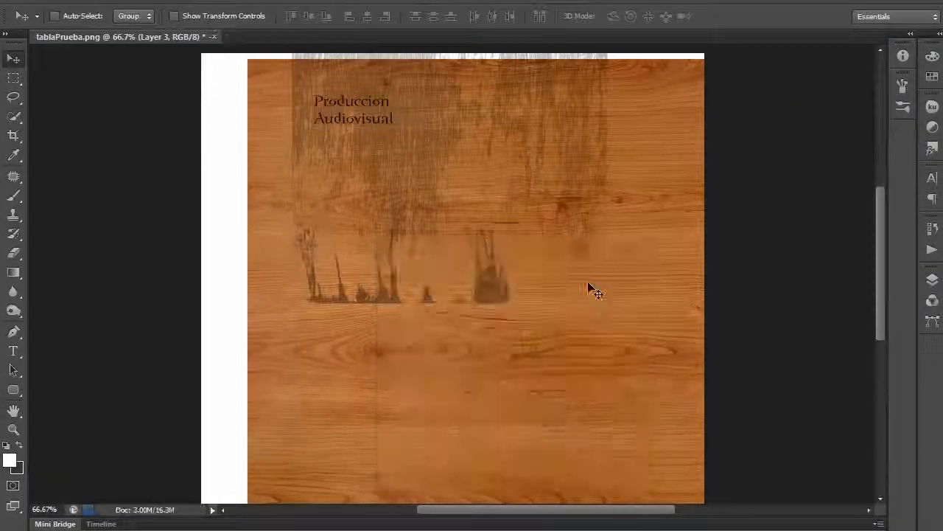
- Switch to Maya and break the checker texture's connection to the diffuse color of the slab's mia_material_x1
key(alt+Tab)
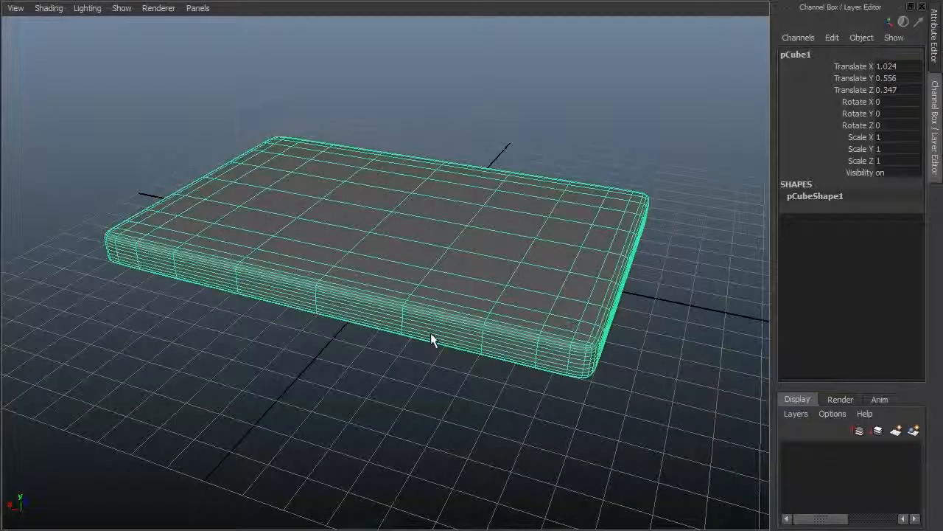
key(ctrl+a)
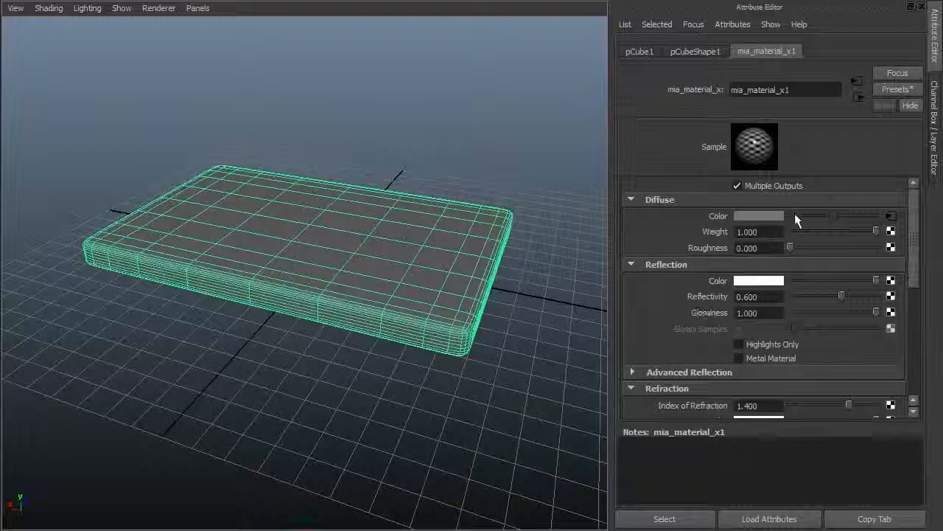
click(892, 216)
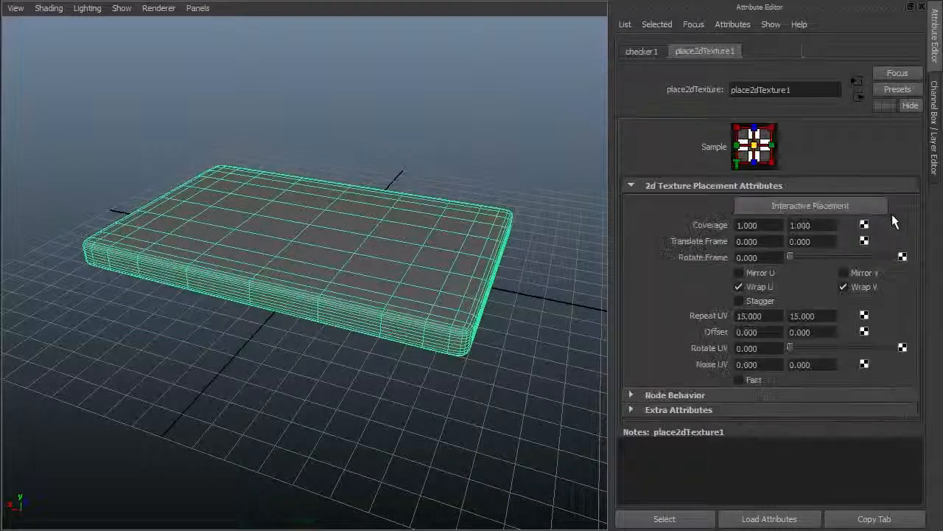
click(642, 51)
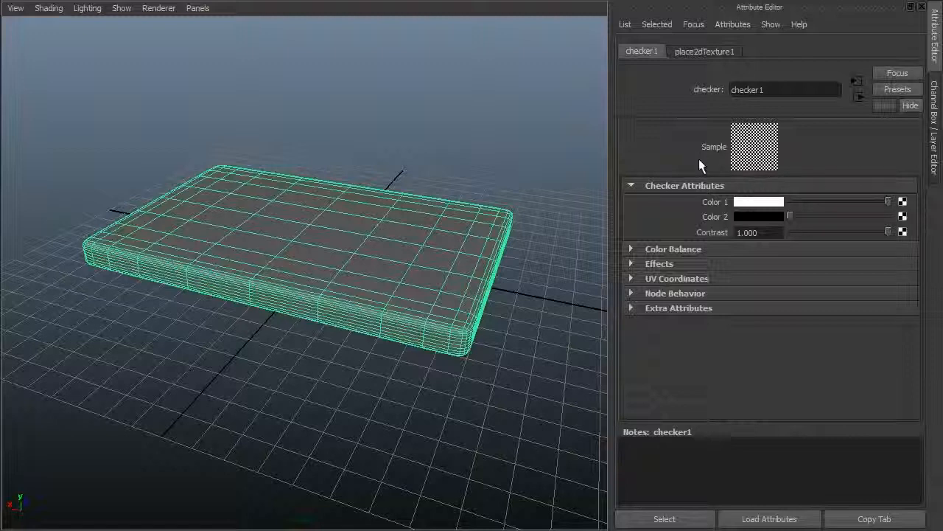
click(713, 51)
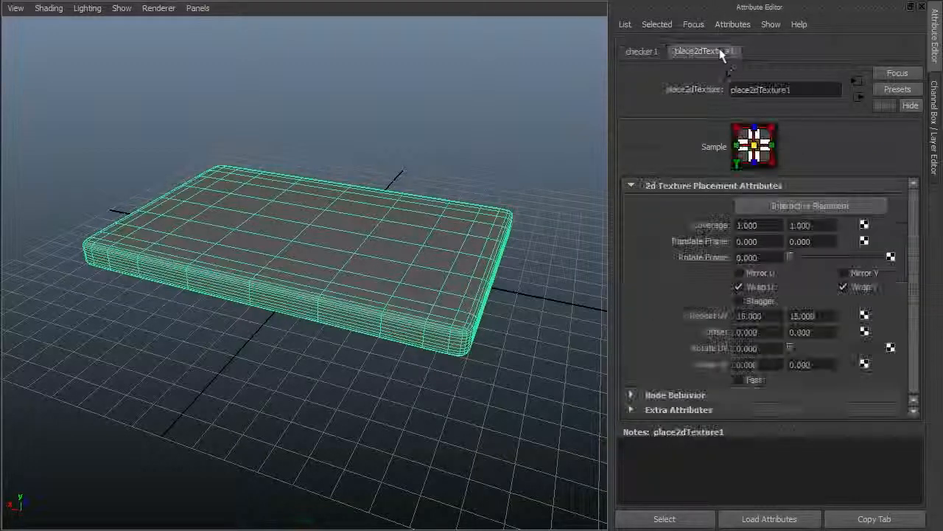
click(381, 229)
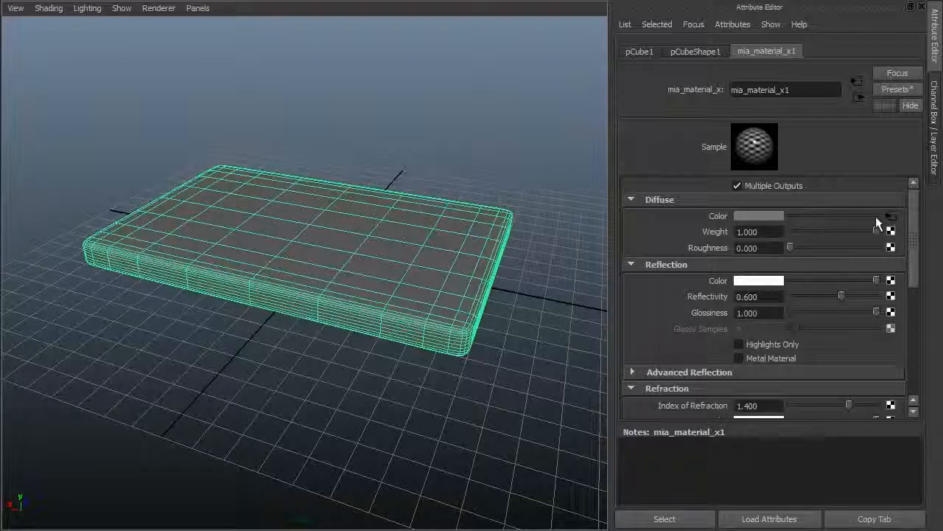
right_click(716, 214)
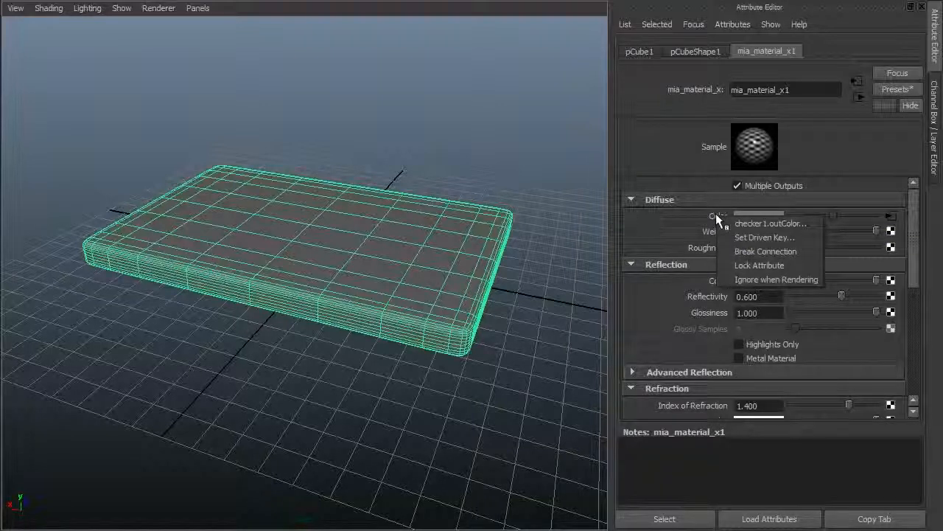
click(768, 250)
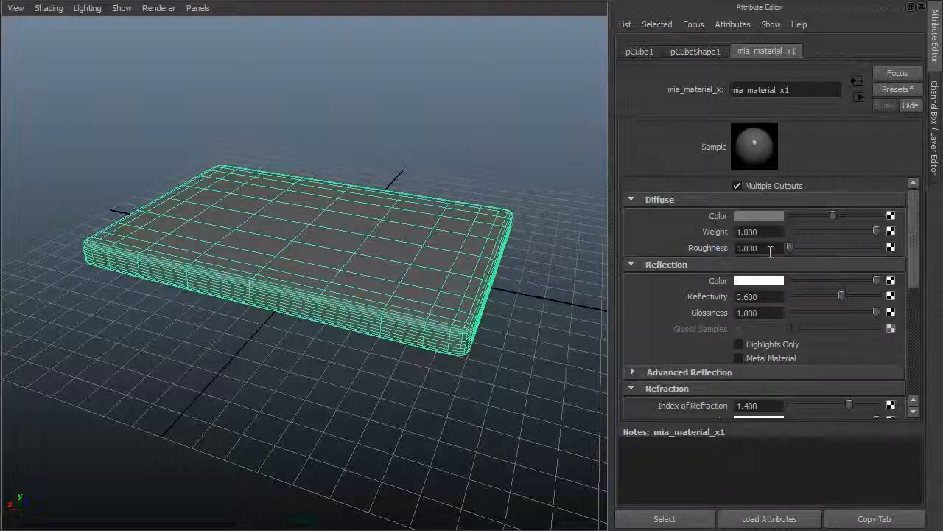
- Connect a File texture to the material's diffuse color and load tablaPrueba.jpg from the Desktop
click(891, 218)
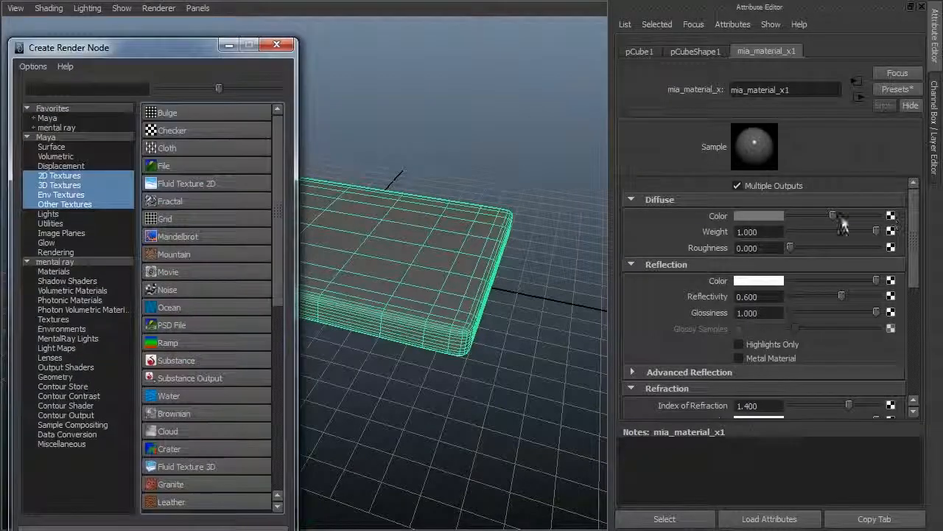
drag(183, 51, 387, 22)
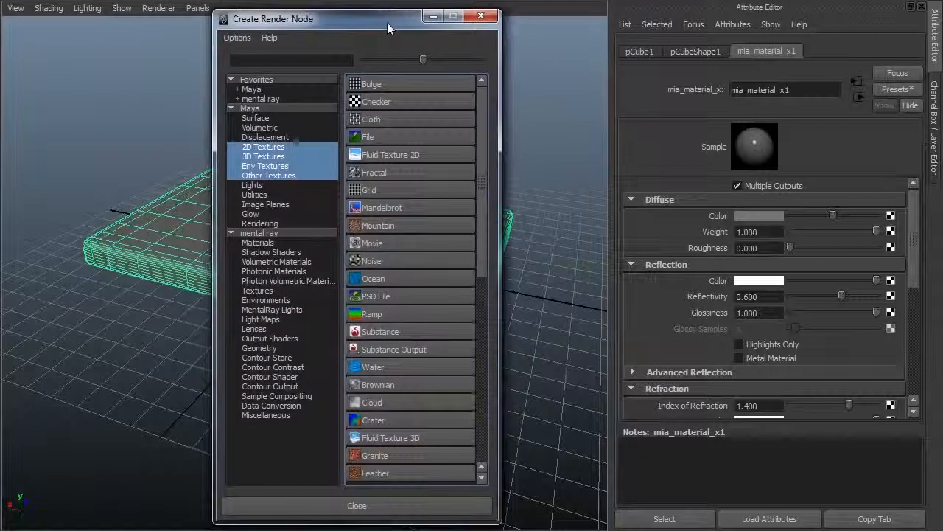
click(383, 137)
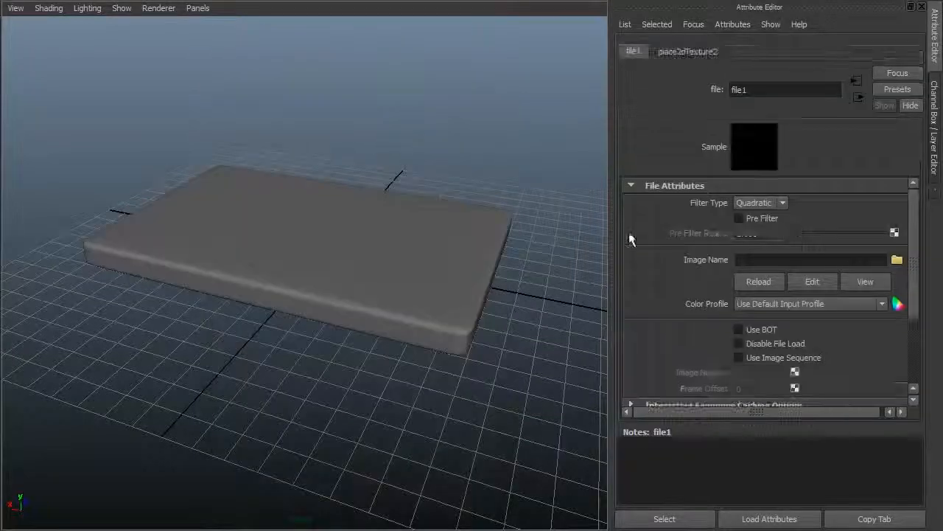
click(897, 263)
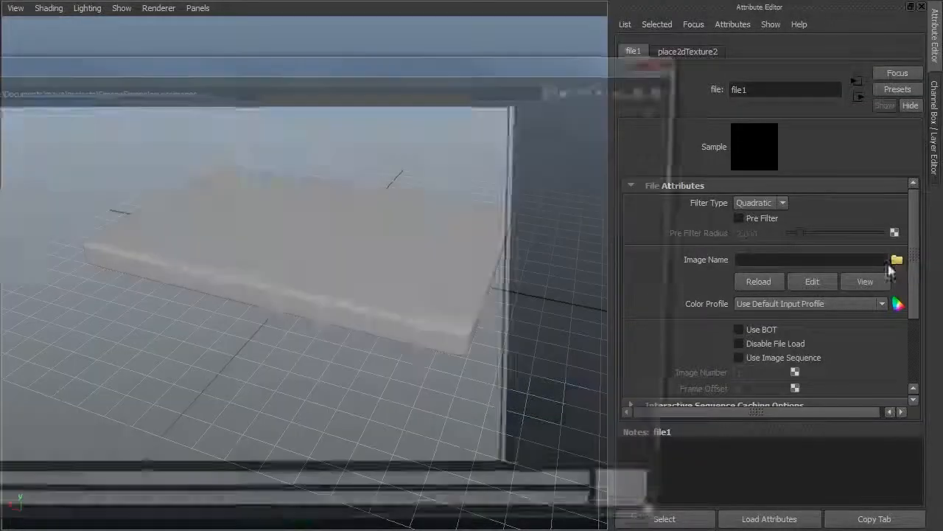
drag(322, 78, 552, 21)
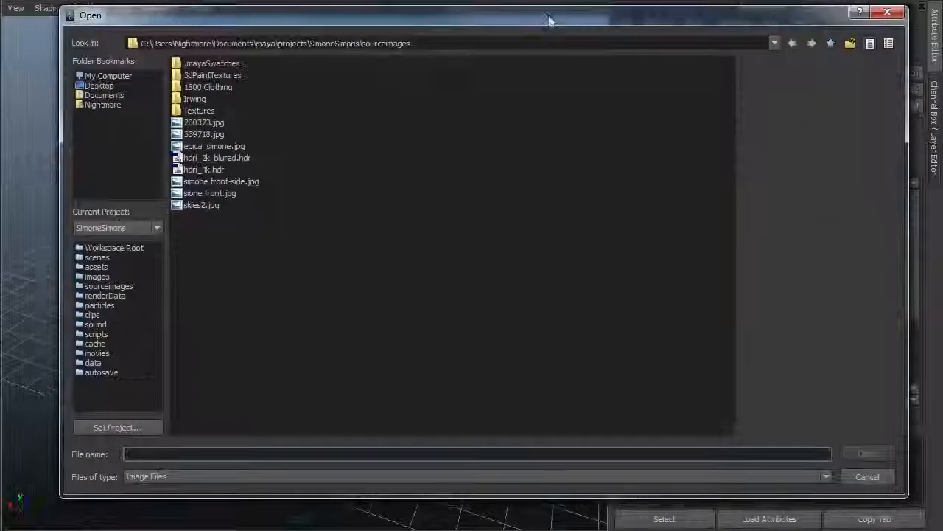
click(100, 87)
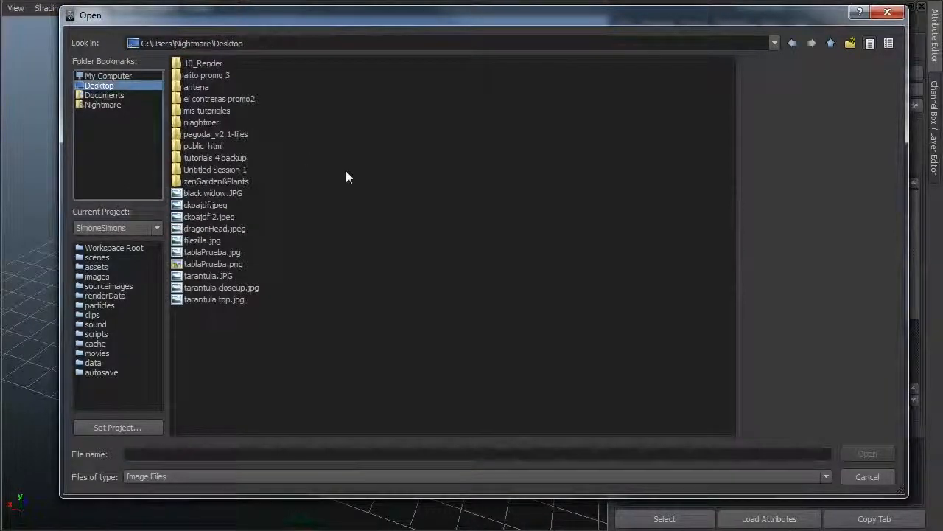
click(230, 254)
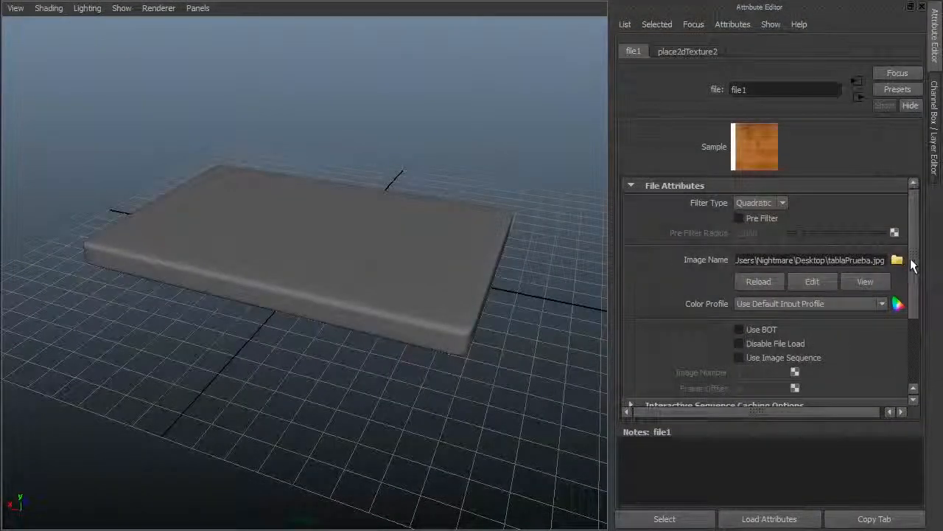
- Set the file texture's color profile to sRGB and its filter effect to 0.1
drag(911, 258, 921, 304)
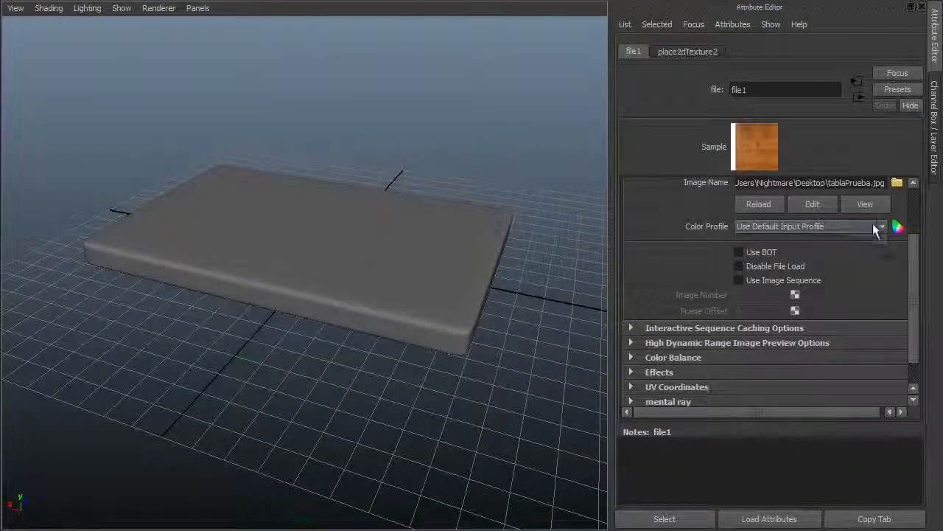
click(875, 226)
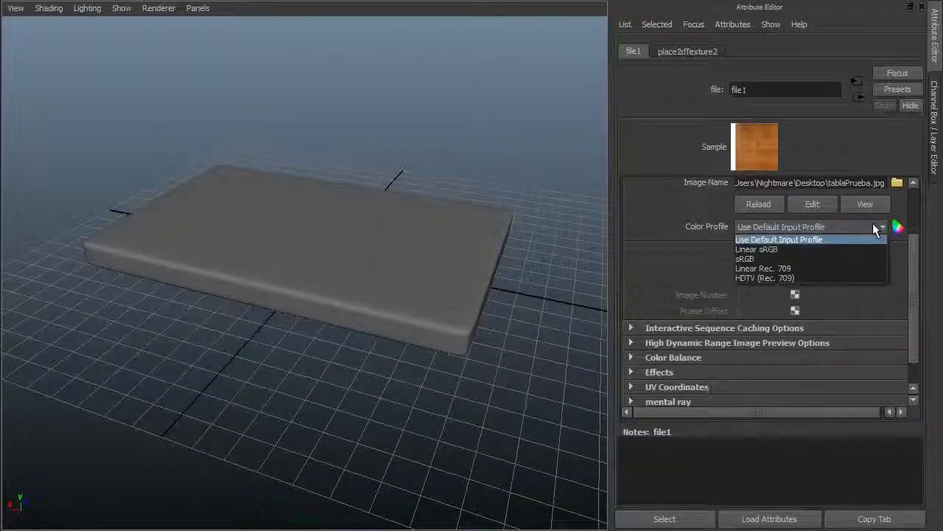
click(813, 258)
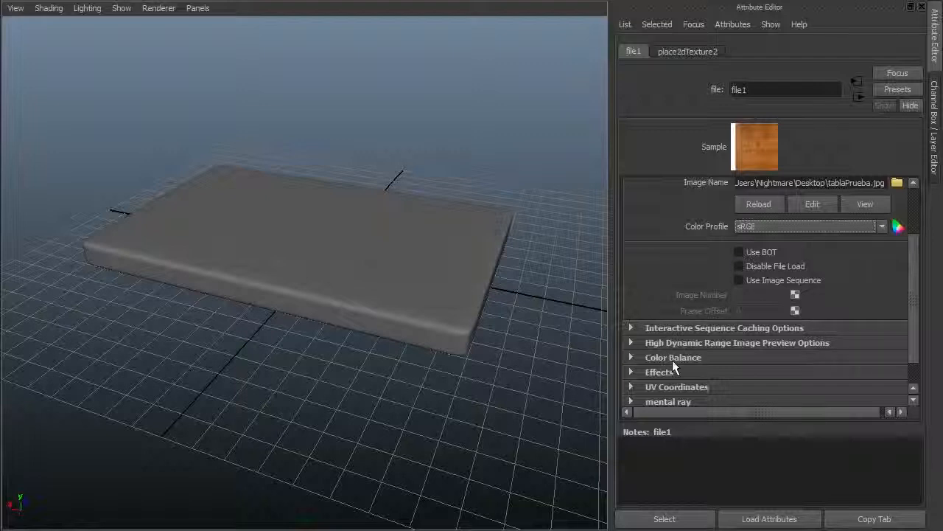
click(712, 373)
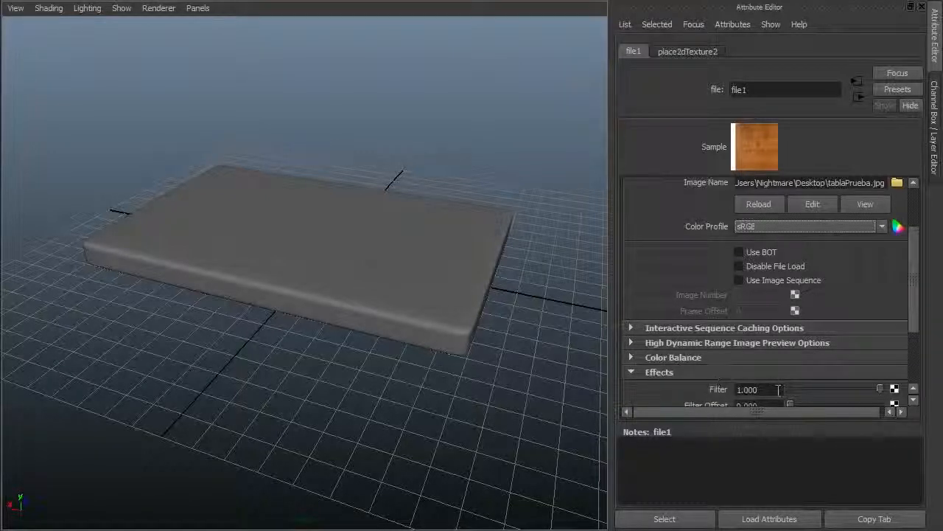
text(0.1)
key(Return)
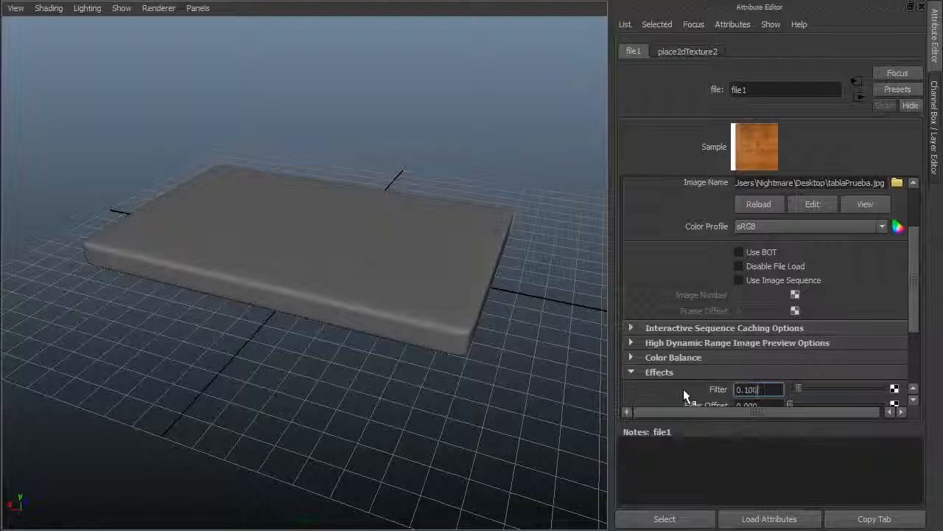
- Turn on textured display in the viewport and deselect the slab to check the texture on its top face
click(460, 290)
key(6)
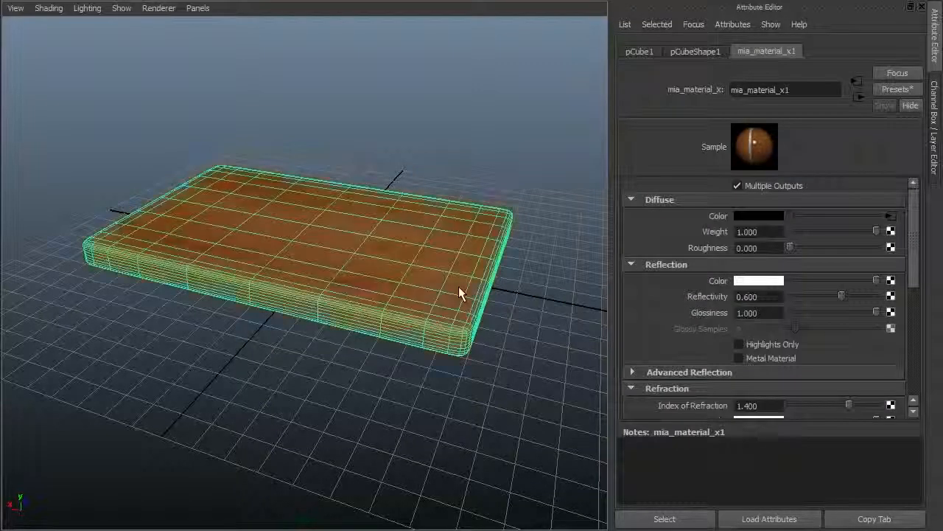
click(522, 302)
alt+drag(520, 303, 402, 133)
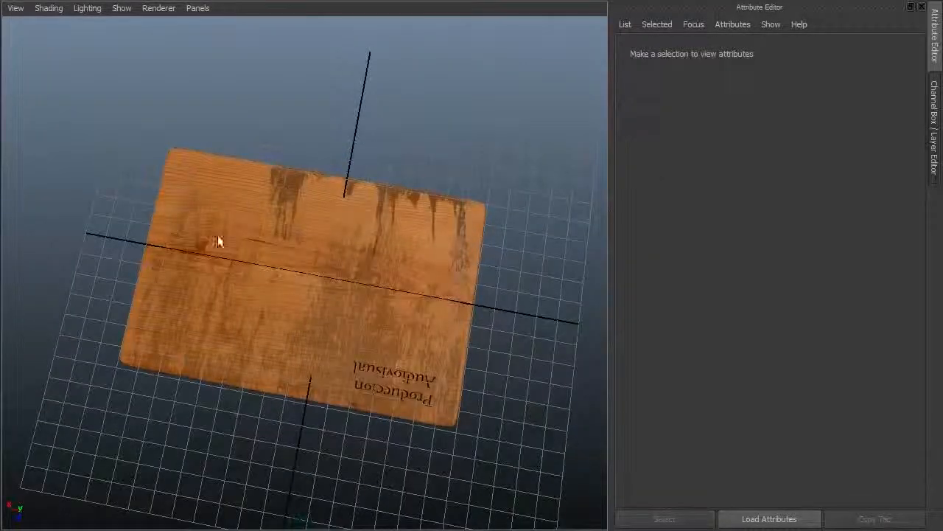
scroll(302, 272, up, 3)
alt+drag(303, 273, 332, 206)
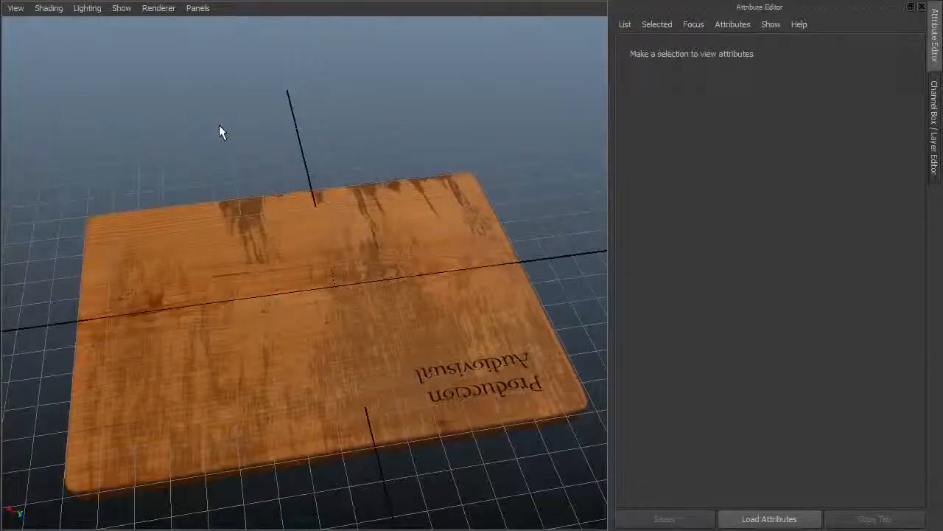
- Show the viewport's icon toolbar, hide the grid and inspect the textured slab from several angles
key(ctrl+shift+m)
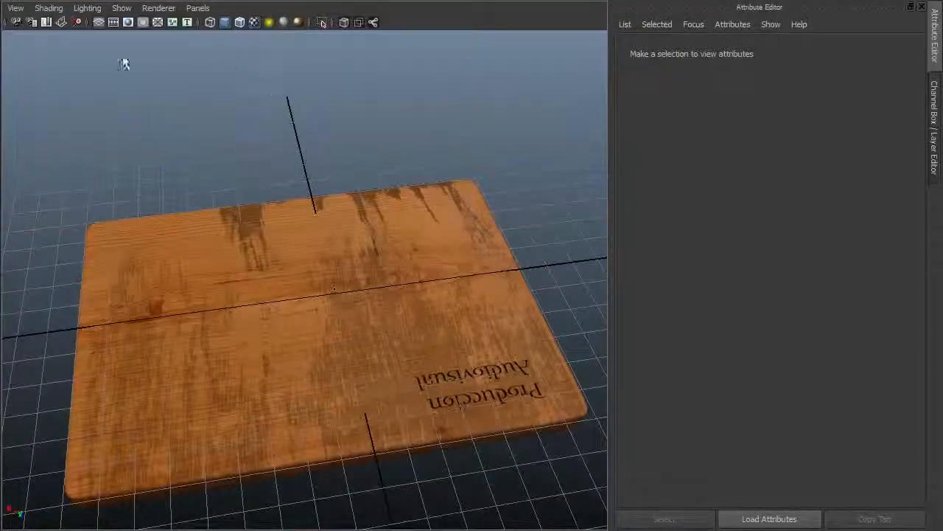
click(99, 22)
alt+drag(375, 189, 253, 205)
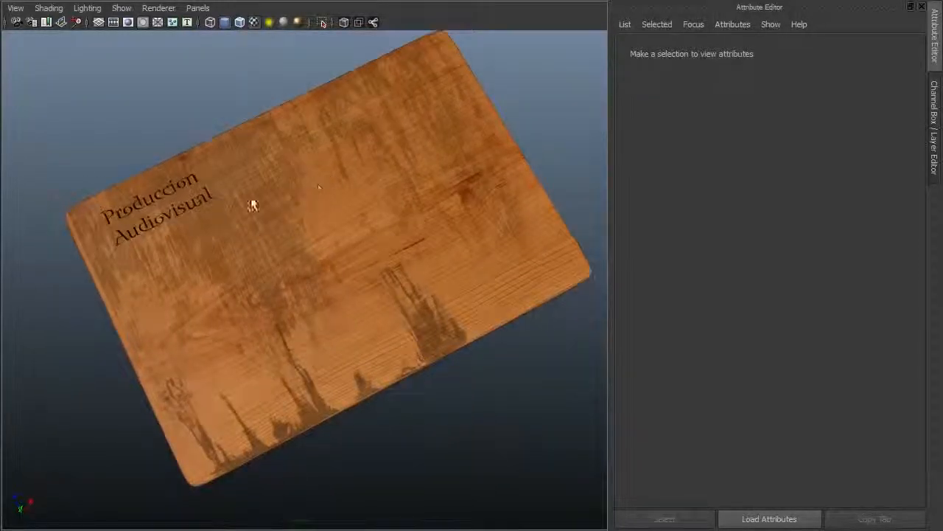
alt+right_drag(253, 204, 317, 182)
alt+drag(317, 182, 317, 301)
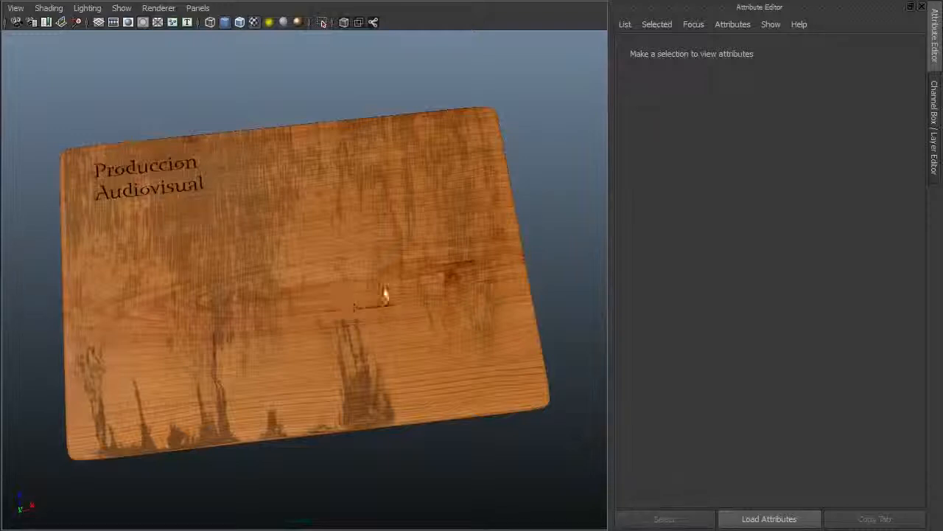
alt+drag(361, 301, 295, 247)
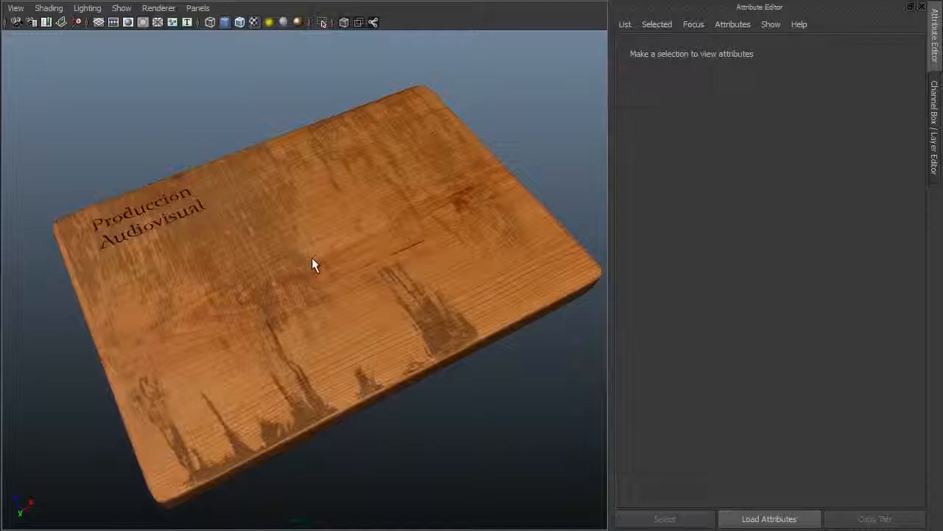